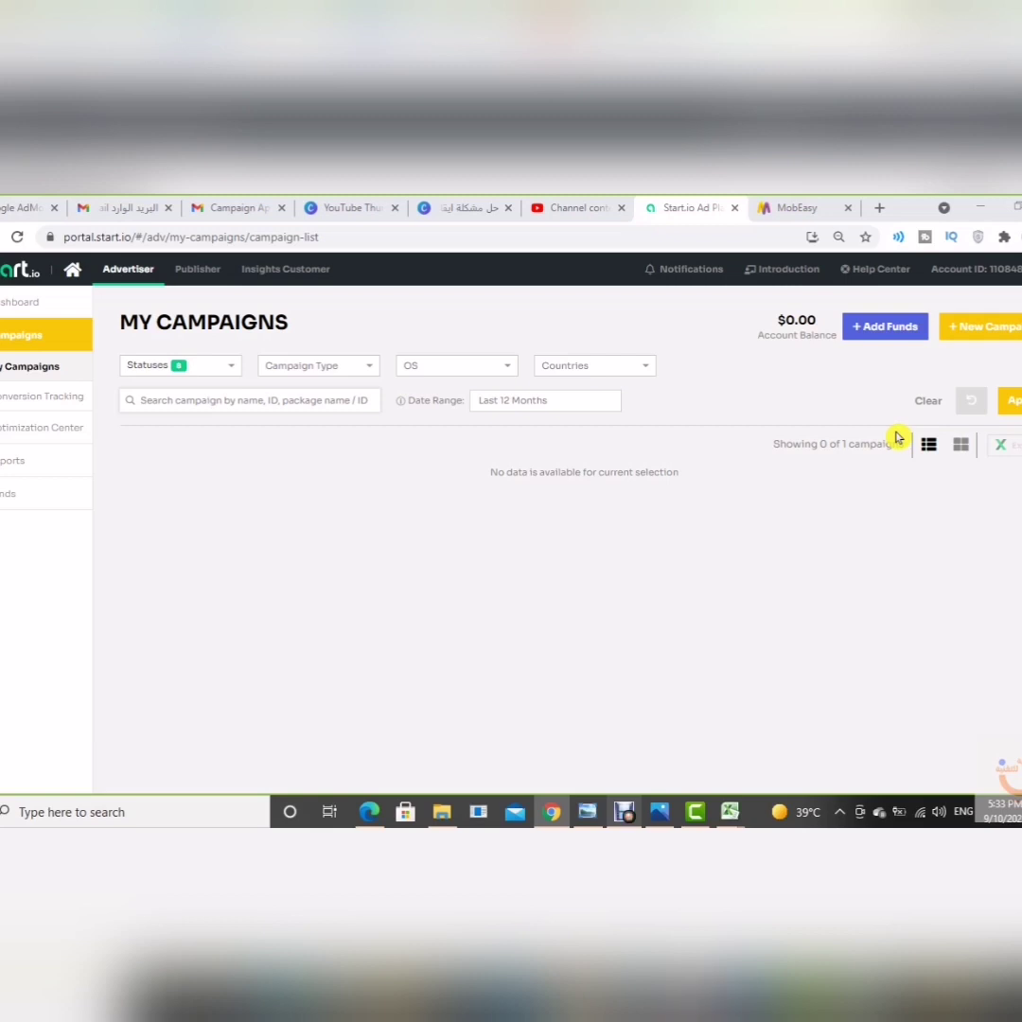
# - Log in to the portal from the Start.io website and open the advertiser's My Campaigns list
pyautogui.click(19, 269)
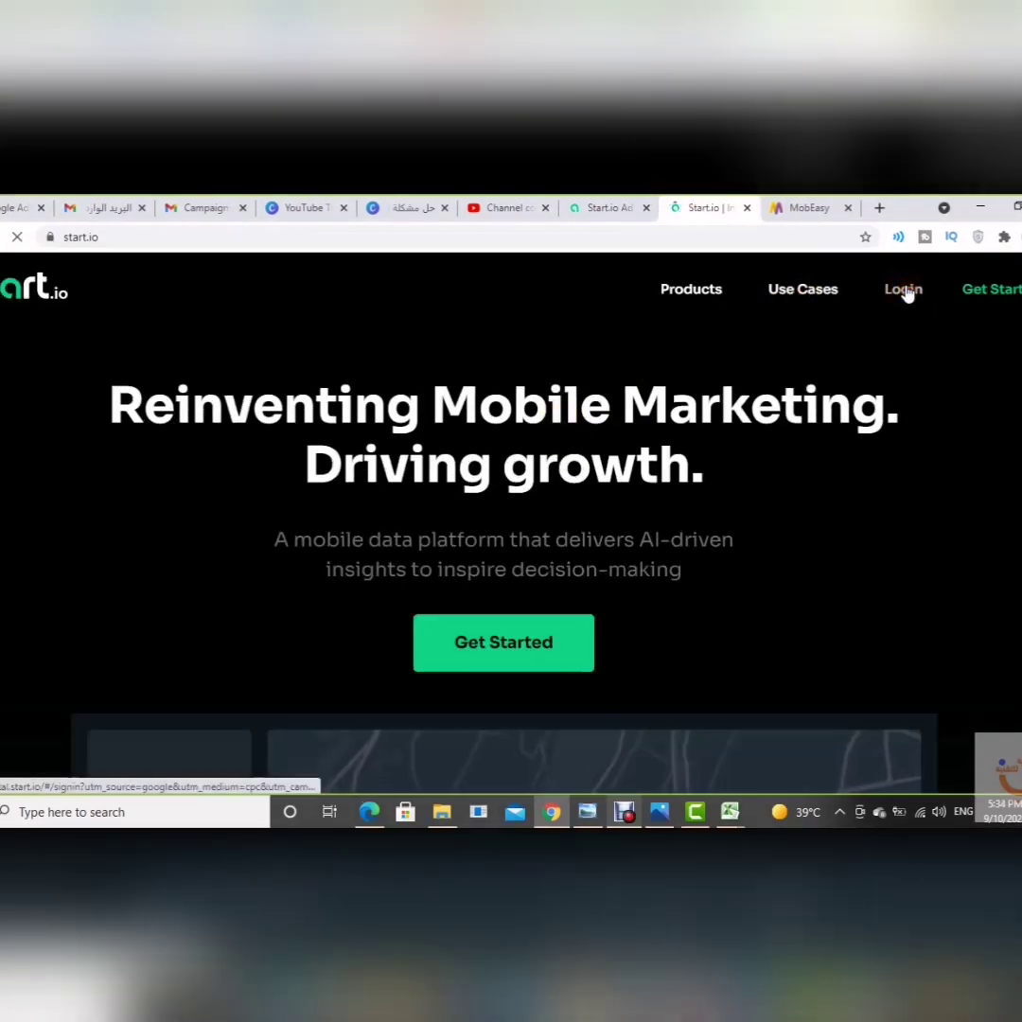
pyautogui.click(903, 290)
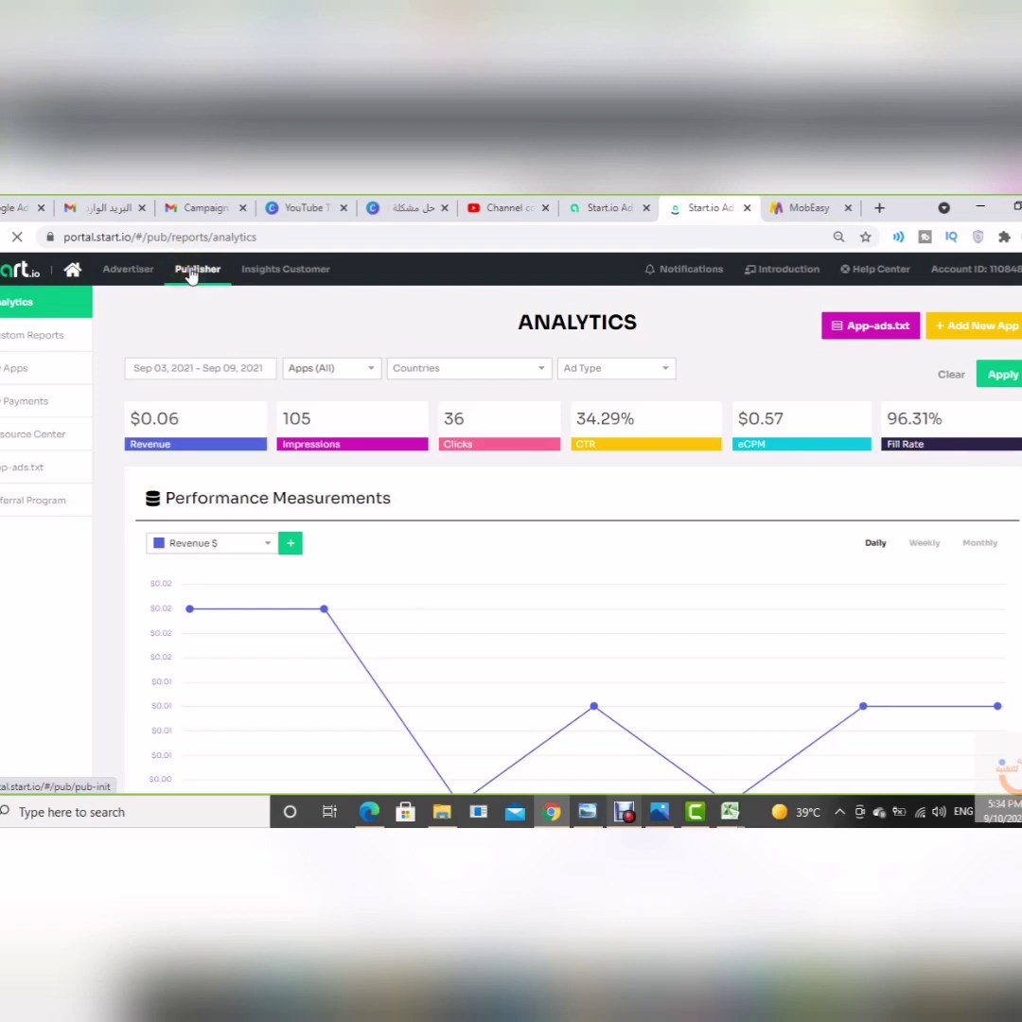
pyautogui.click(127, 271)
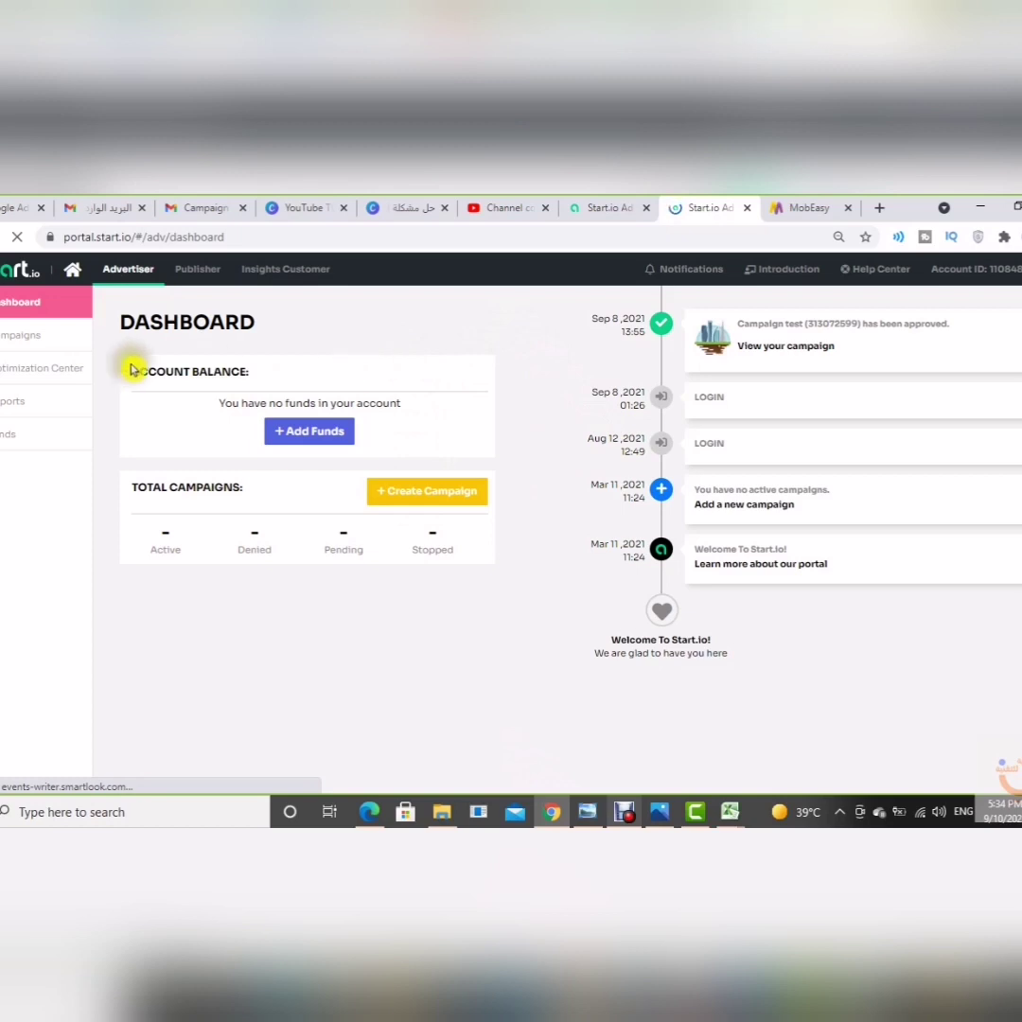
pyautogui.click(35, 338)
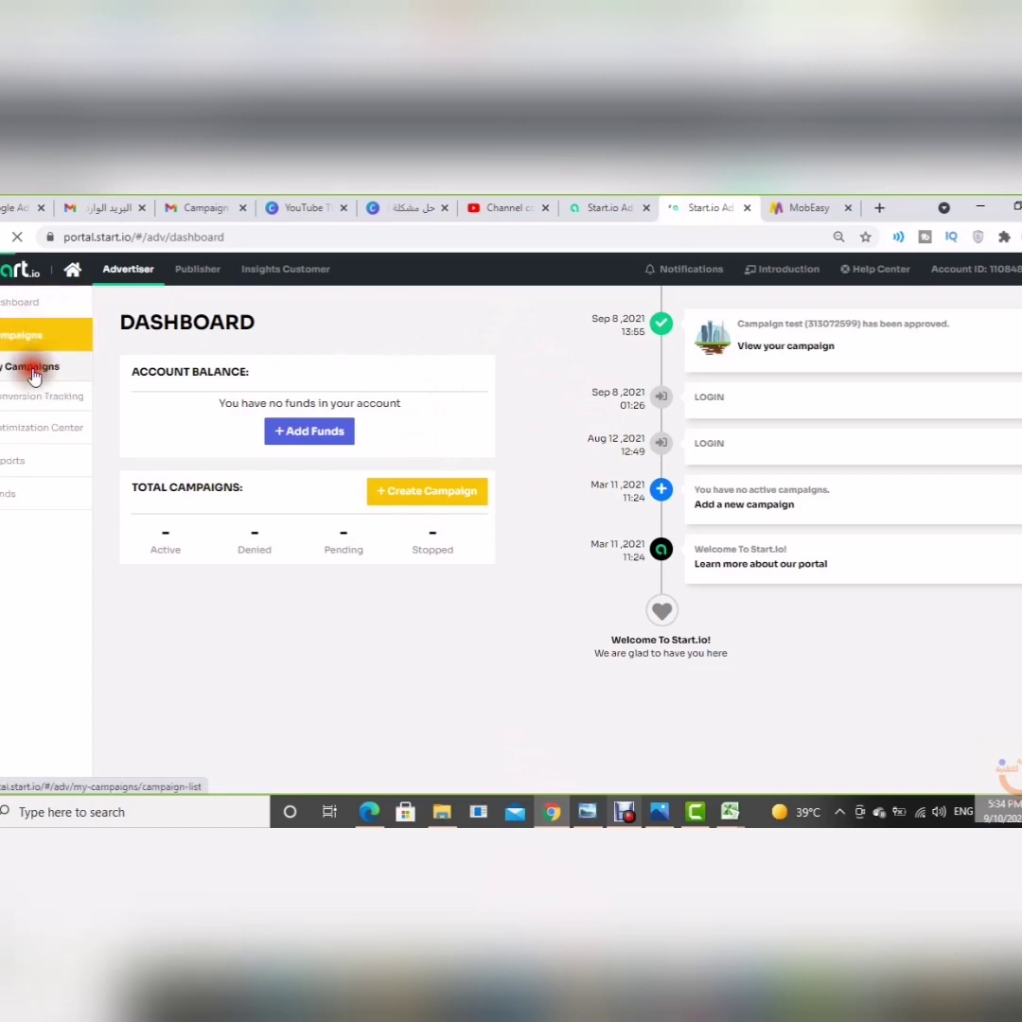
pyautogui.click(33, 372)
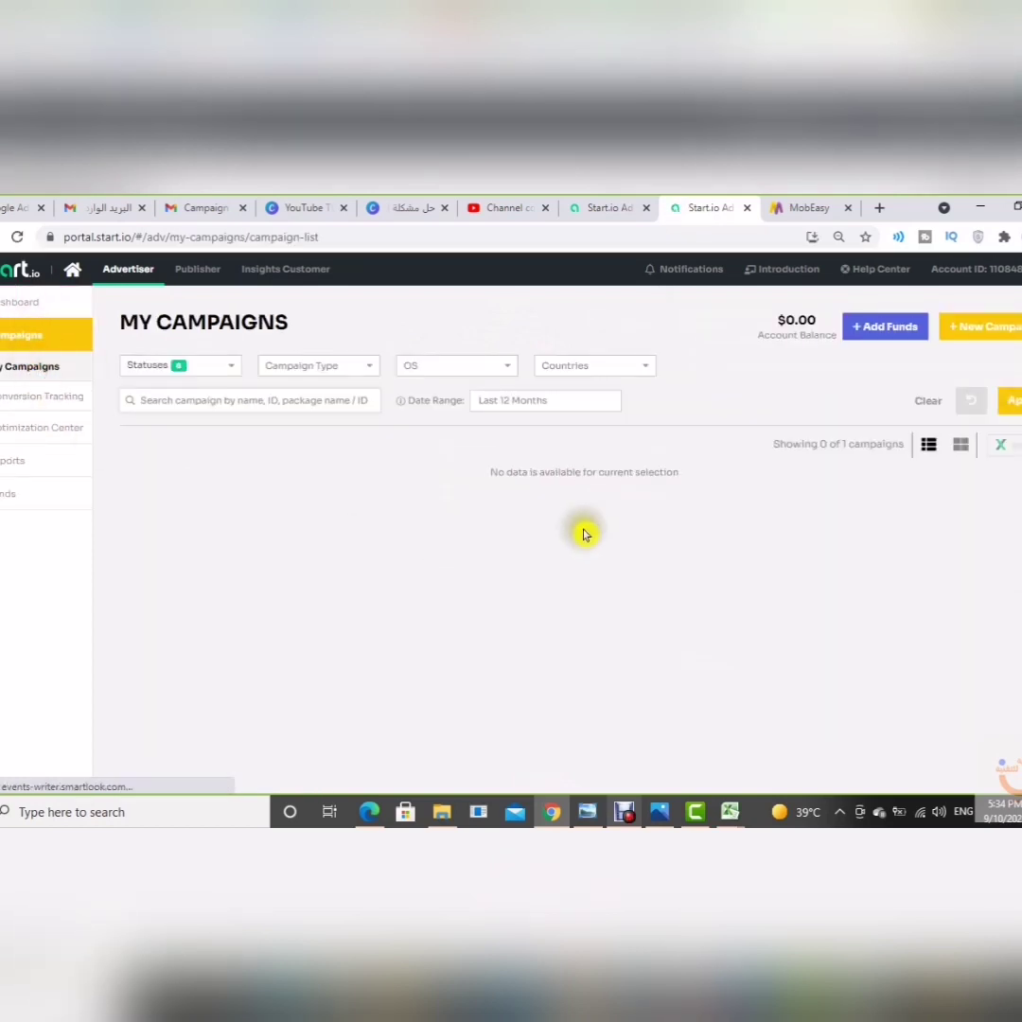
# - Start a new campaign and choose App as what is being promoted
pyautogui.click(972, 339)
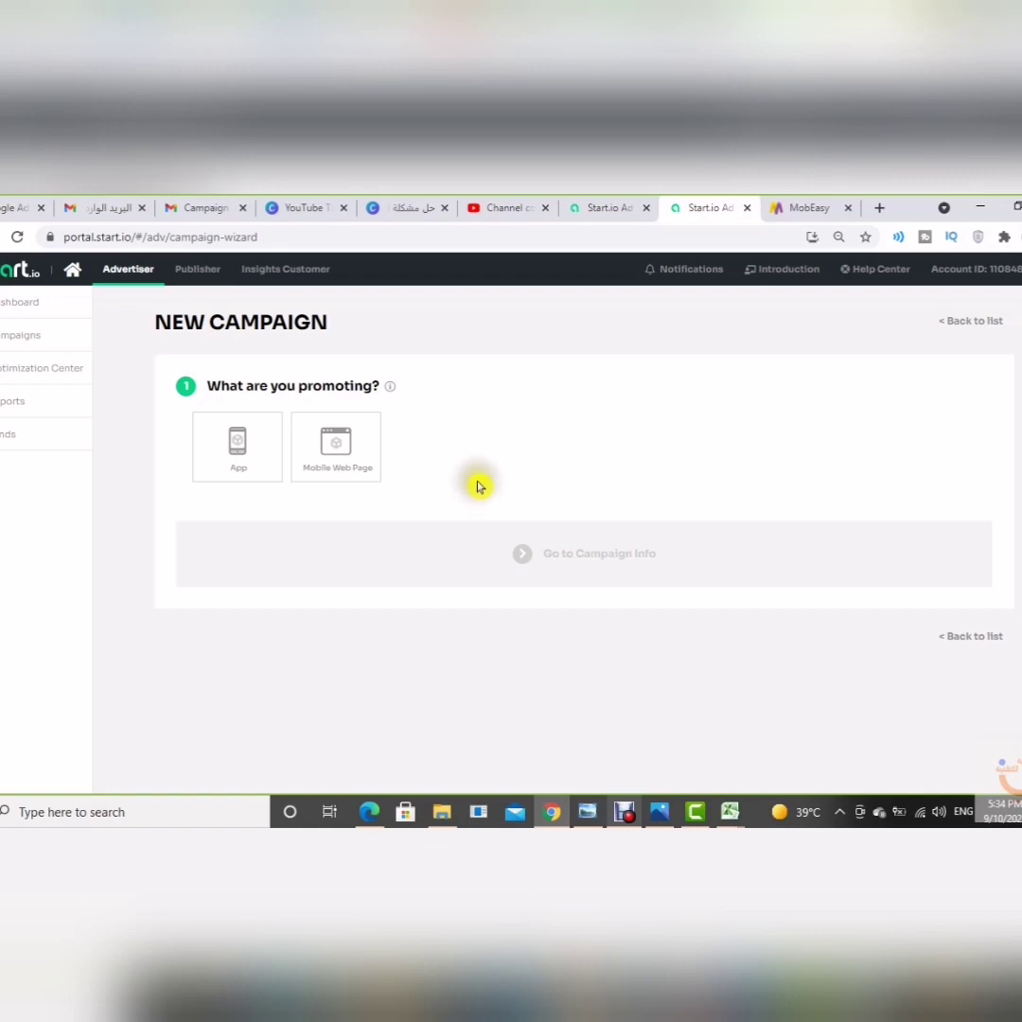
pyautogui.click(238, 441)
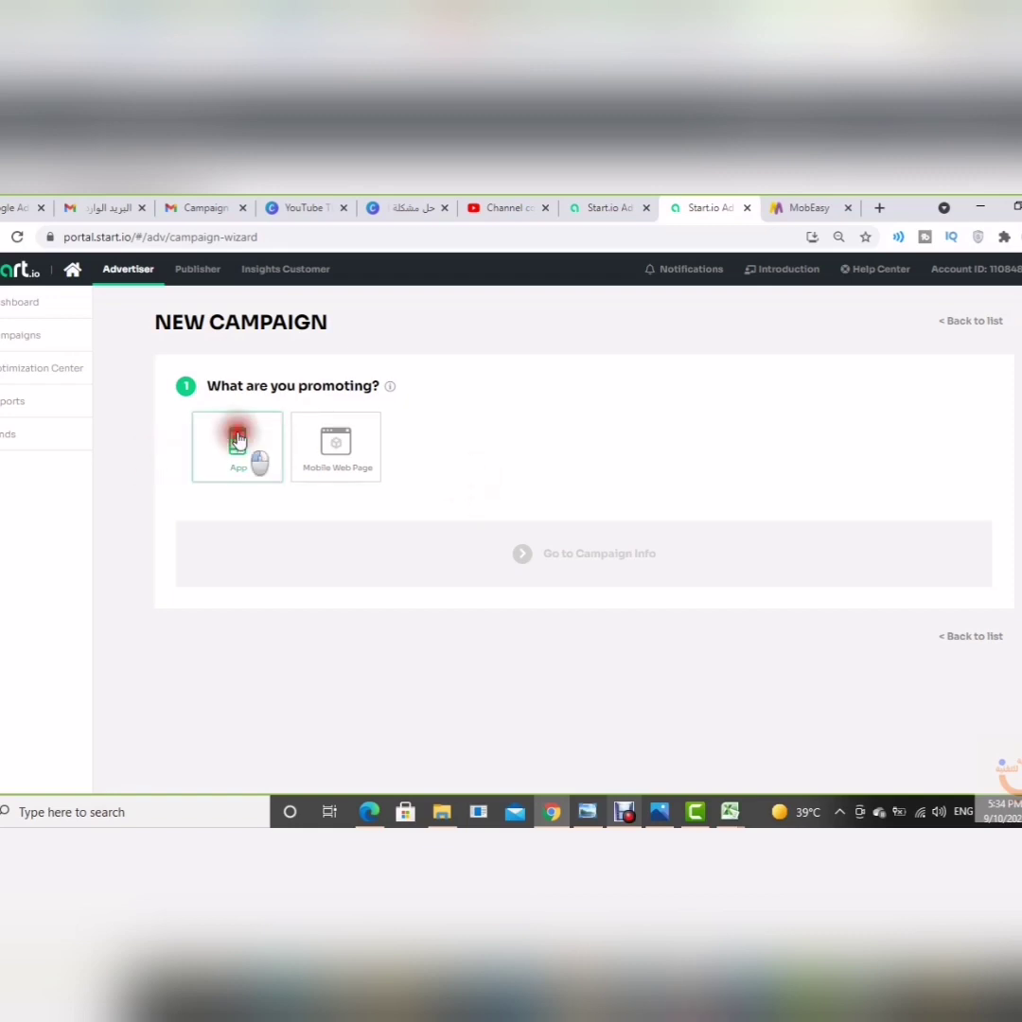
pyautogui.click(366, 531)
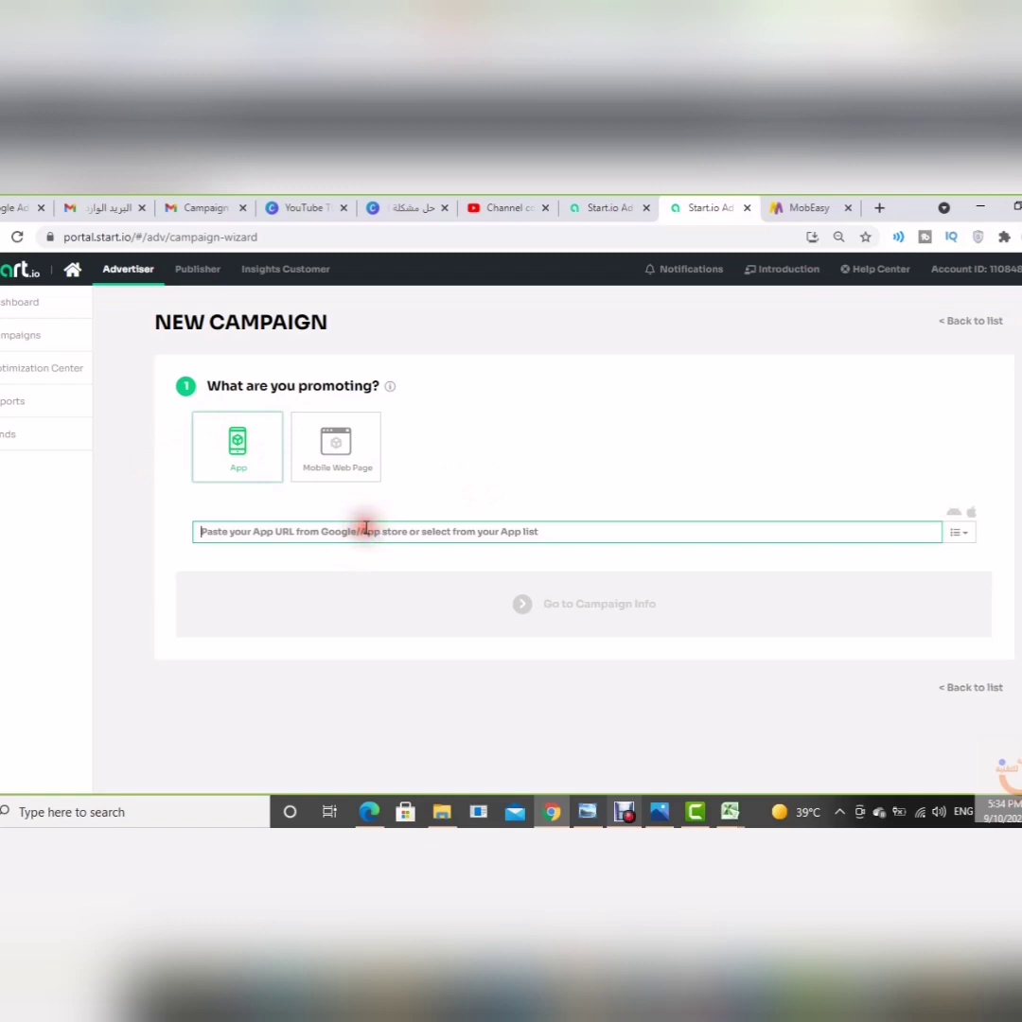
# - Search the web for "googe play" in a new browser tab and open the Google Play Store
pyautogui.click(881, 207)
pyautogui.write('g')
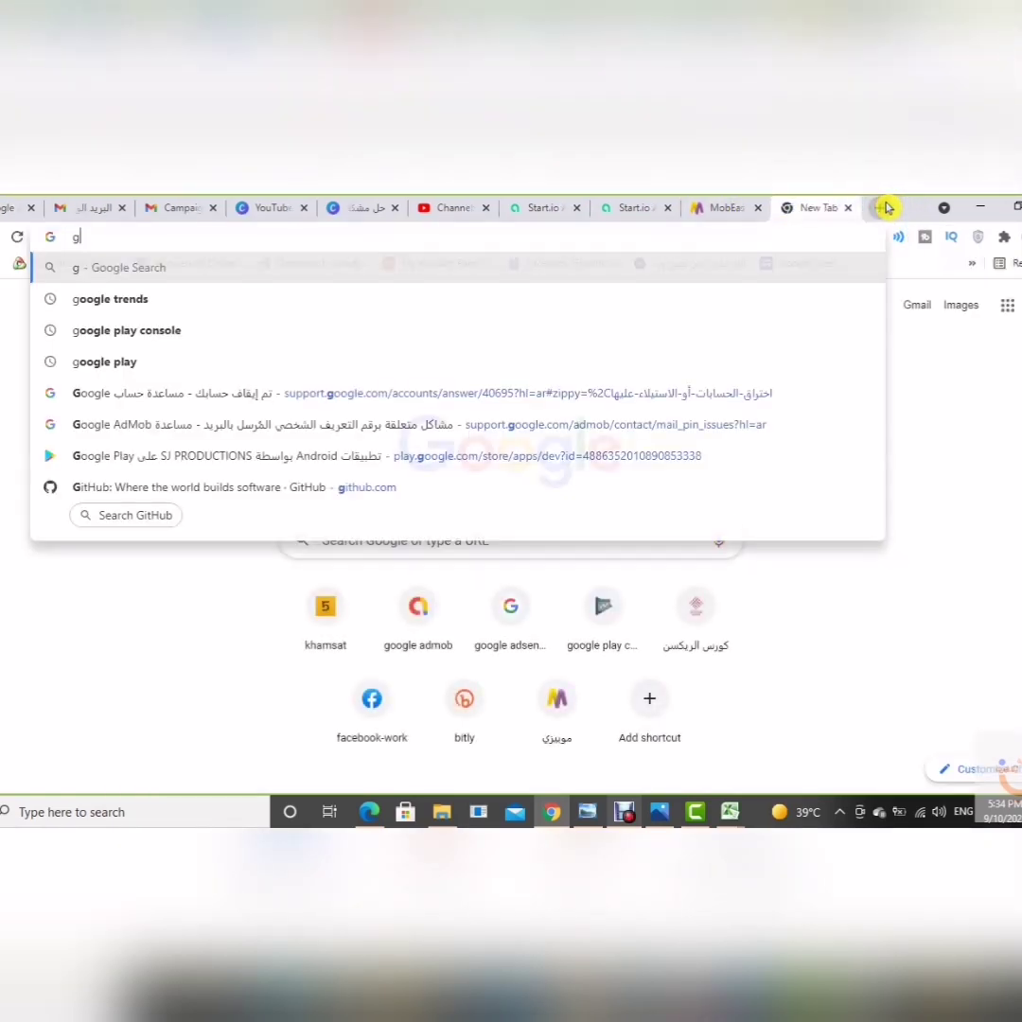
pyautogui.press('BackSpace')
pyautogui.write('googe play')
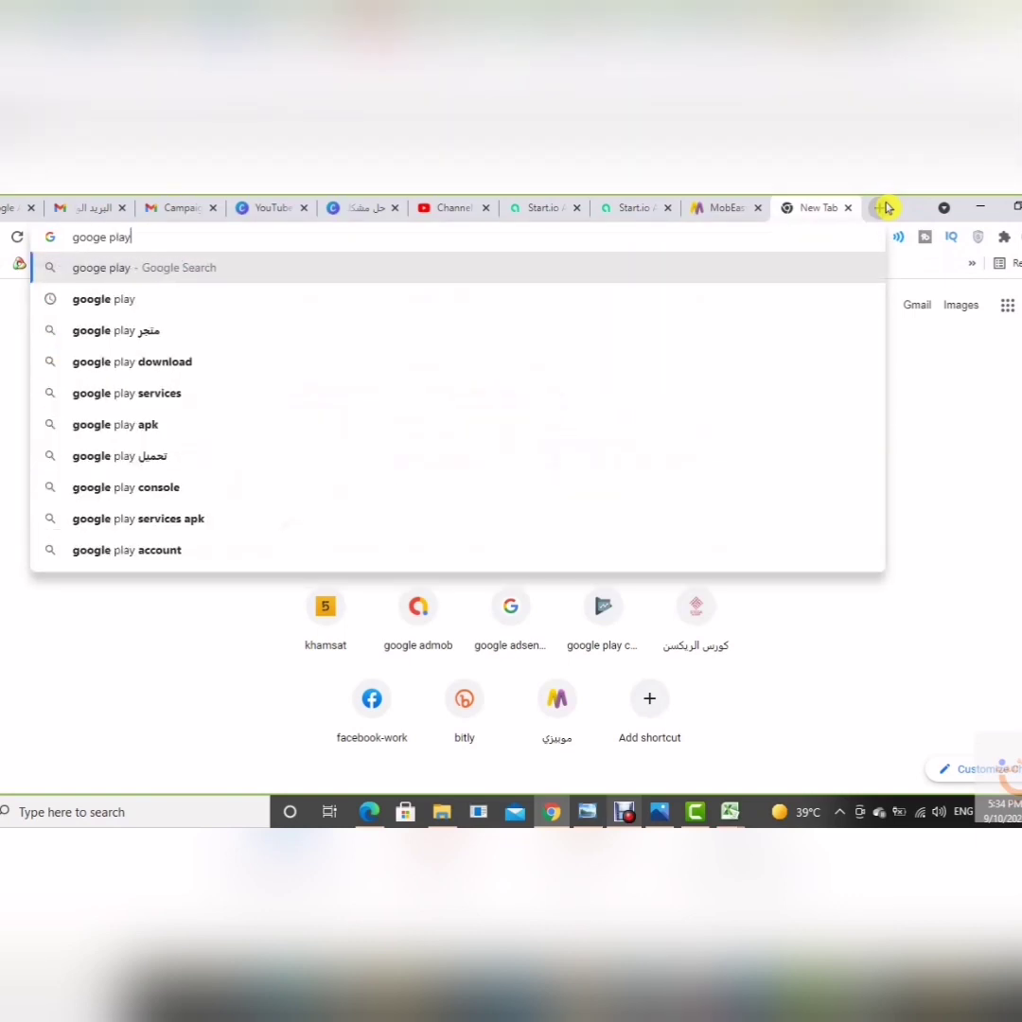
pyautogui.press('BackSpace')
pyautogui.press('BackSpace')
pyautogui.press('BackSpace')
pyautogui.press('BackSpace')
pyautogui.press('BackSpace')
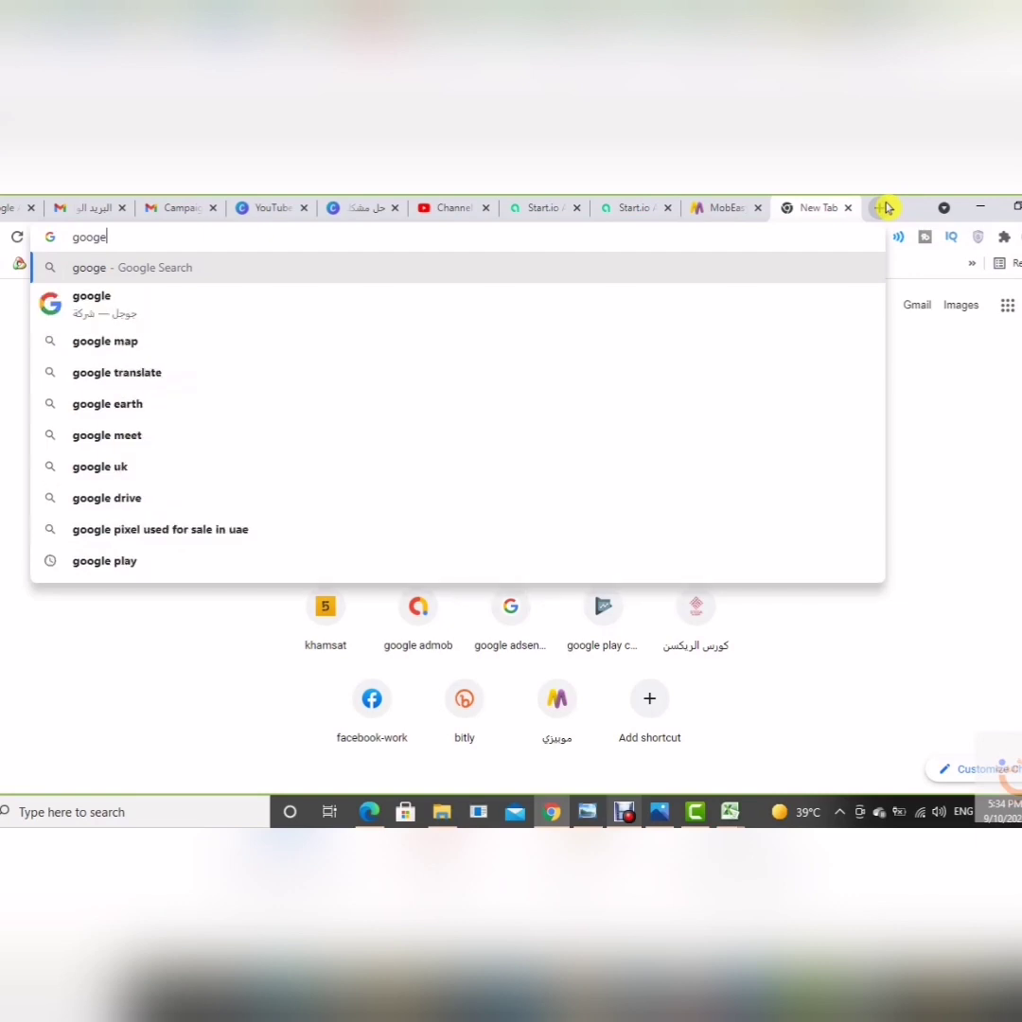
pyautogui.write('oka')
pyautogui.press('BackSpace')
pyautogui.press('BackSpace')
pyautogui.press('BackSpace')
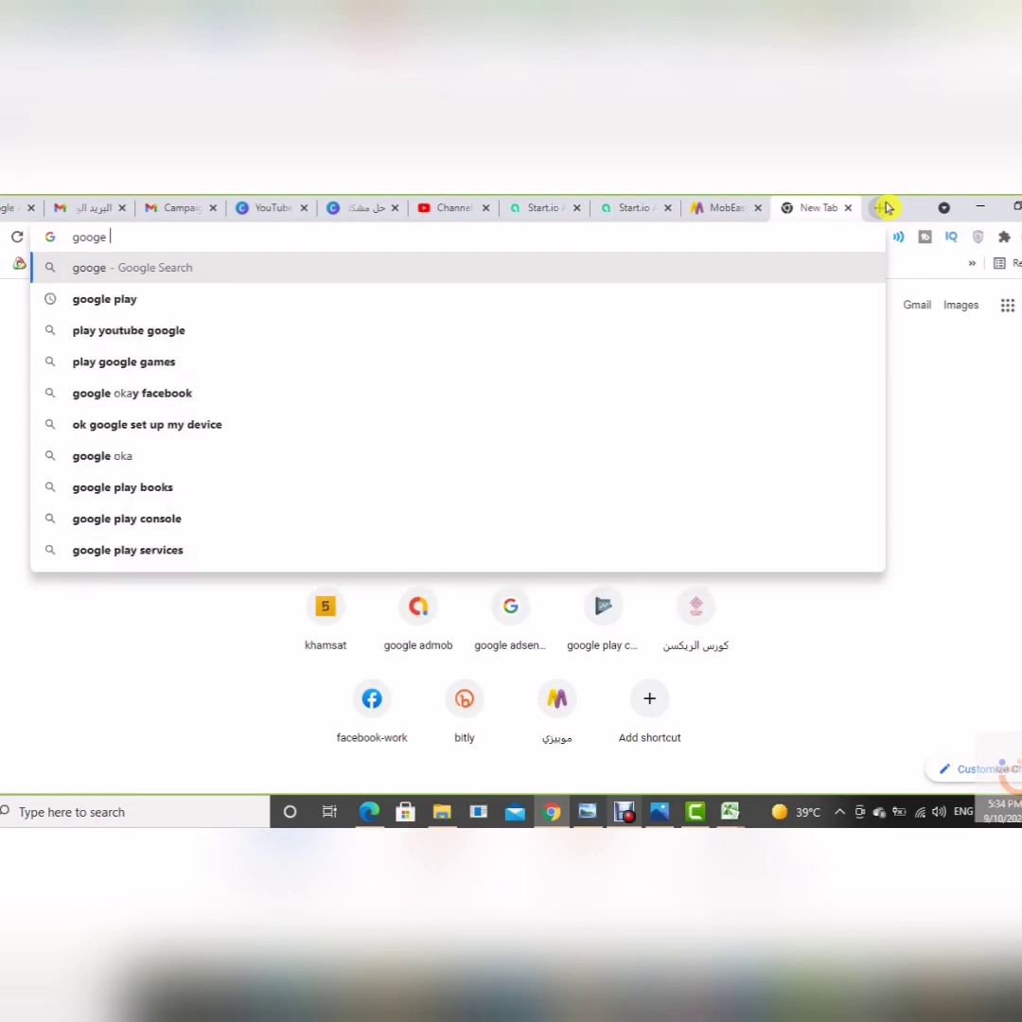
pyautogui.write('play')
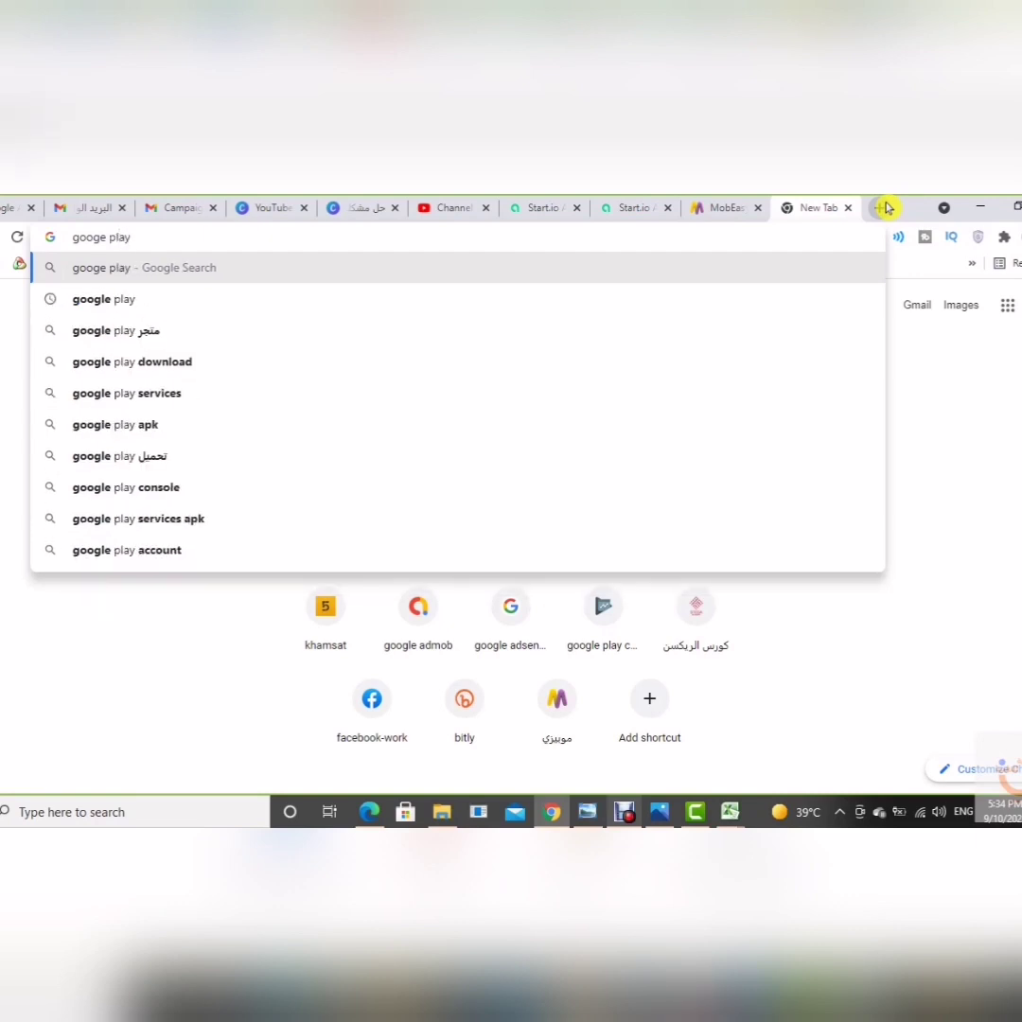
pyautogui.press('Return')
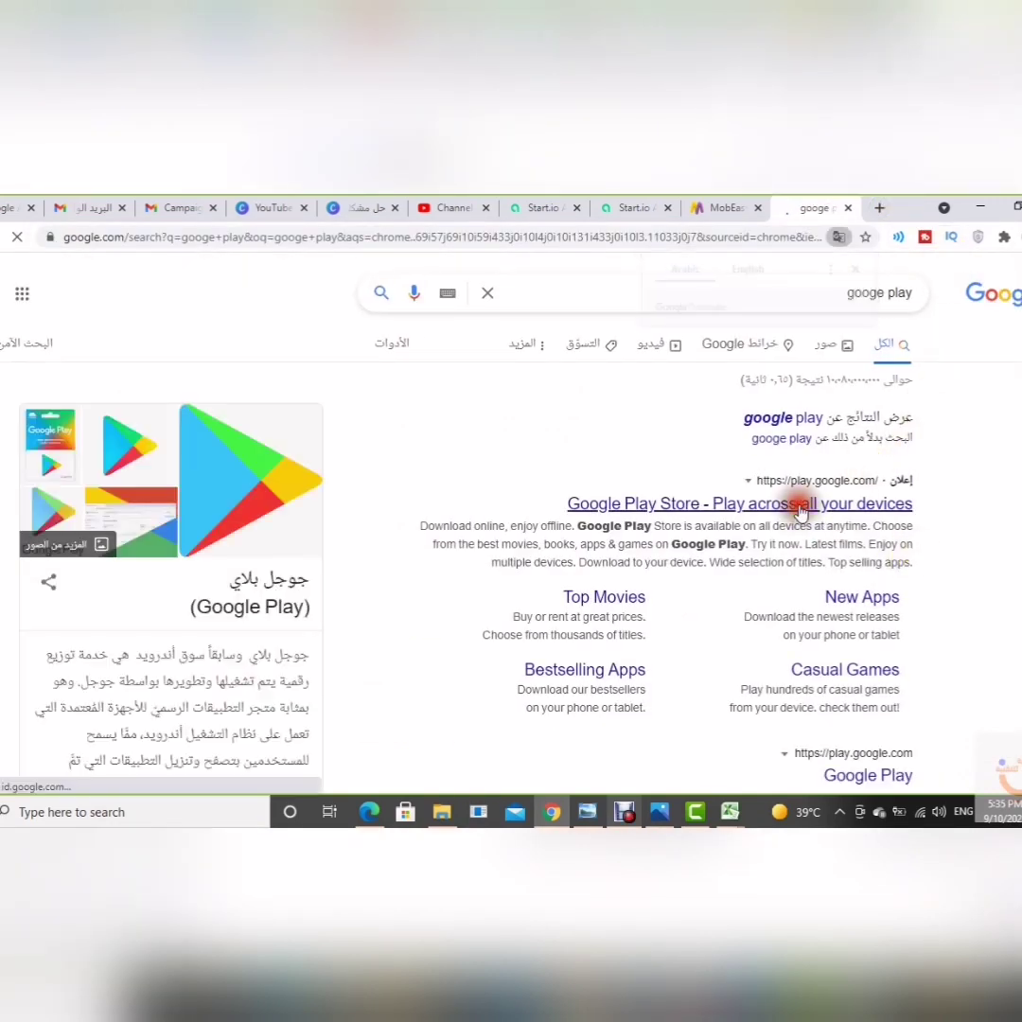
pyautogui.click(800, 510)
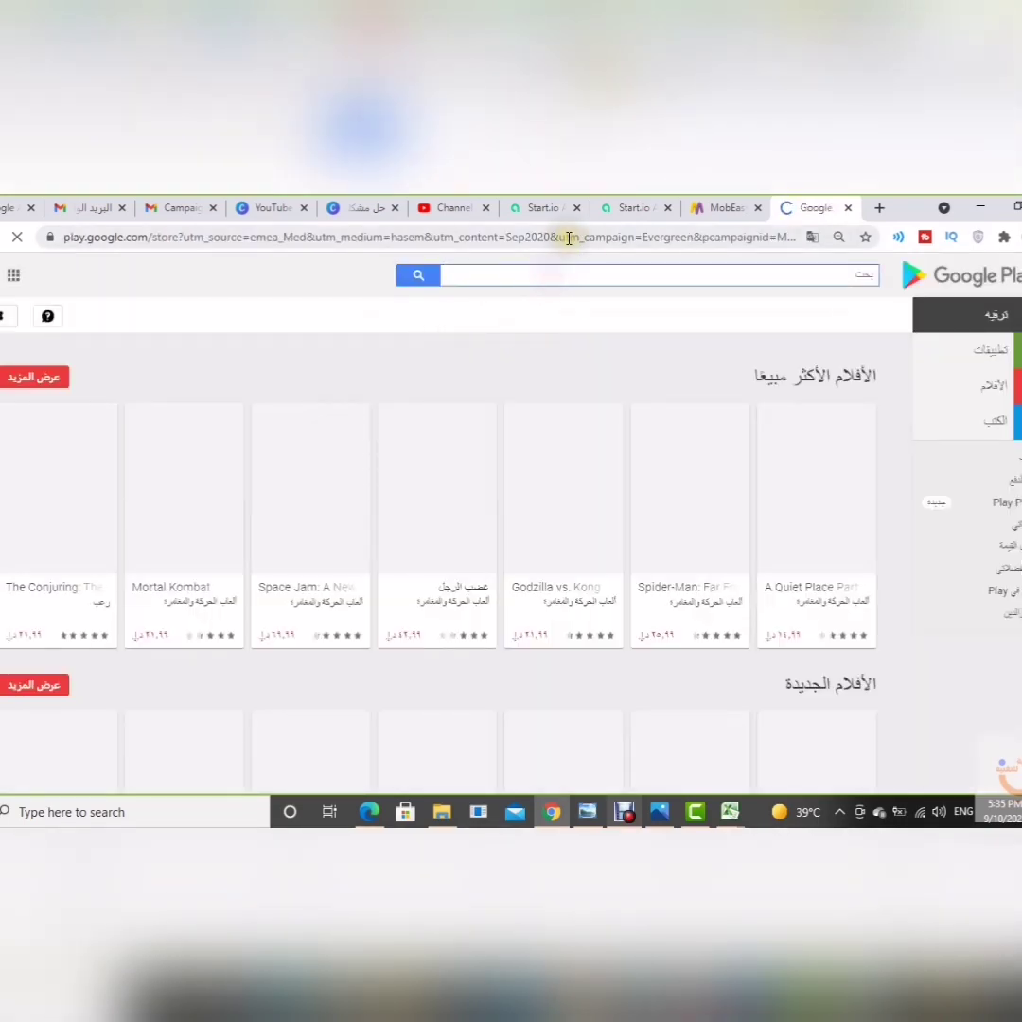
# - Search Google Play for "sj productions" and open the page of the app عالم النباتات سؤال وجواب
pyautogui.write('sj produ')
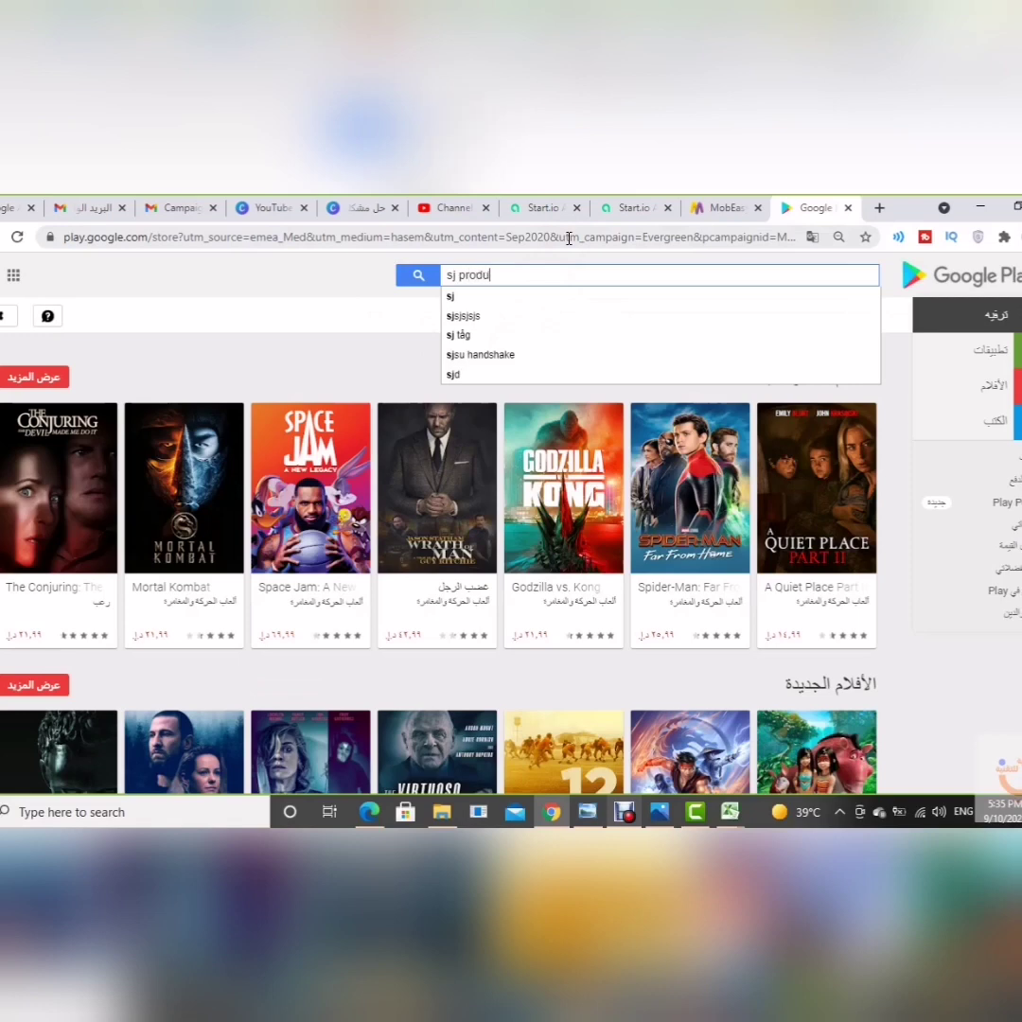
pyautogui.write('ctions')
pyautogui.press('Return')
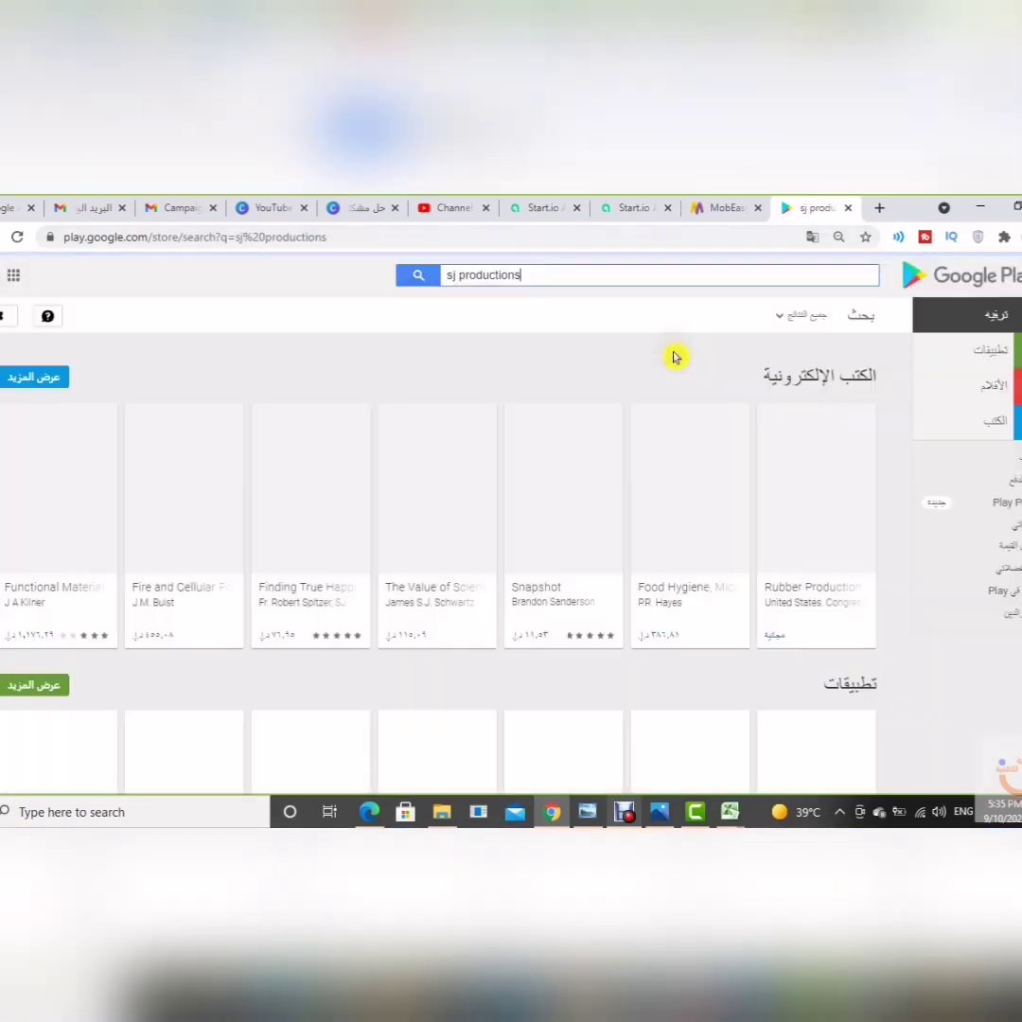
pyautogui.scroll(-2, 606, 511)
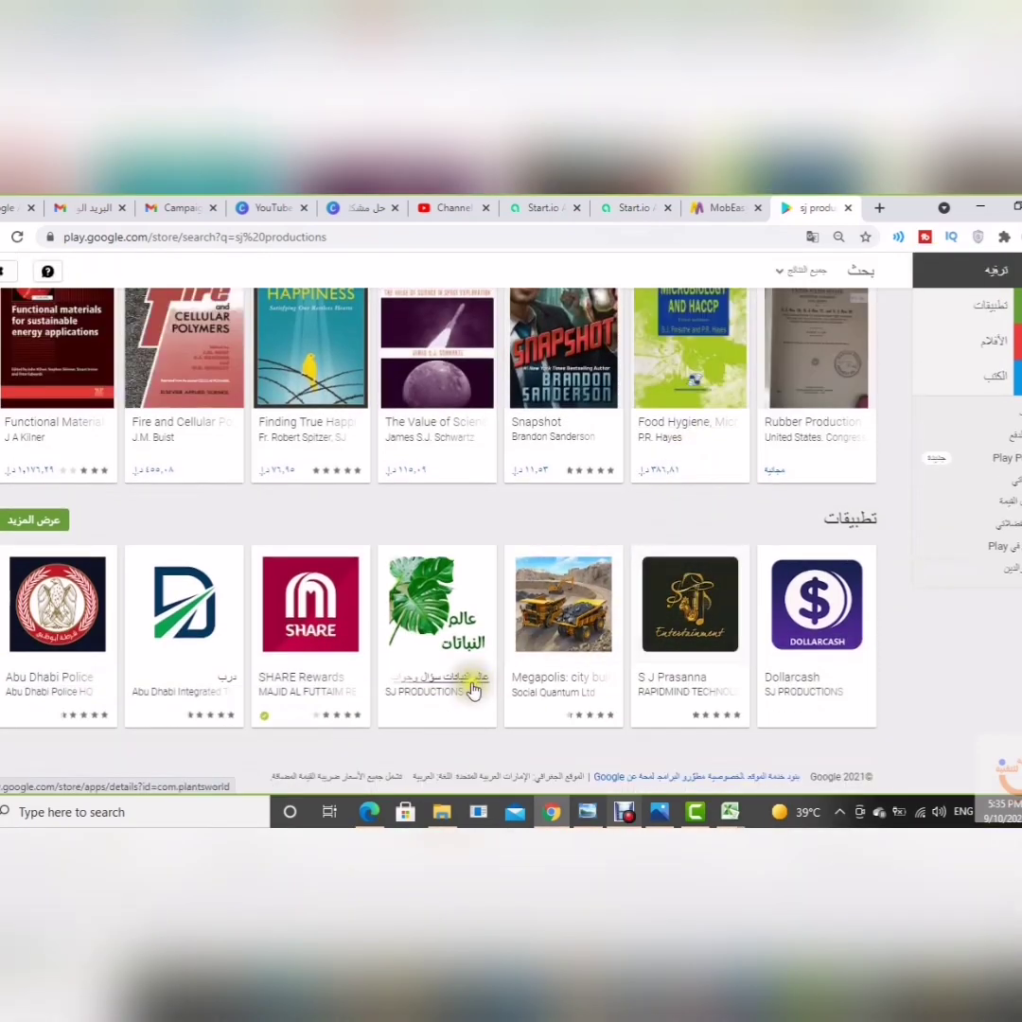
pyautogui.click(432, 679)
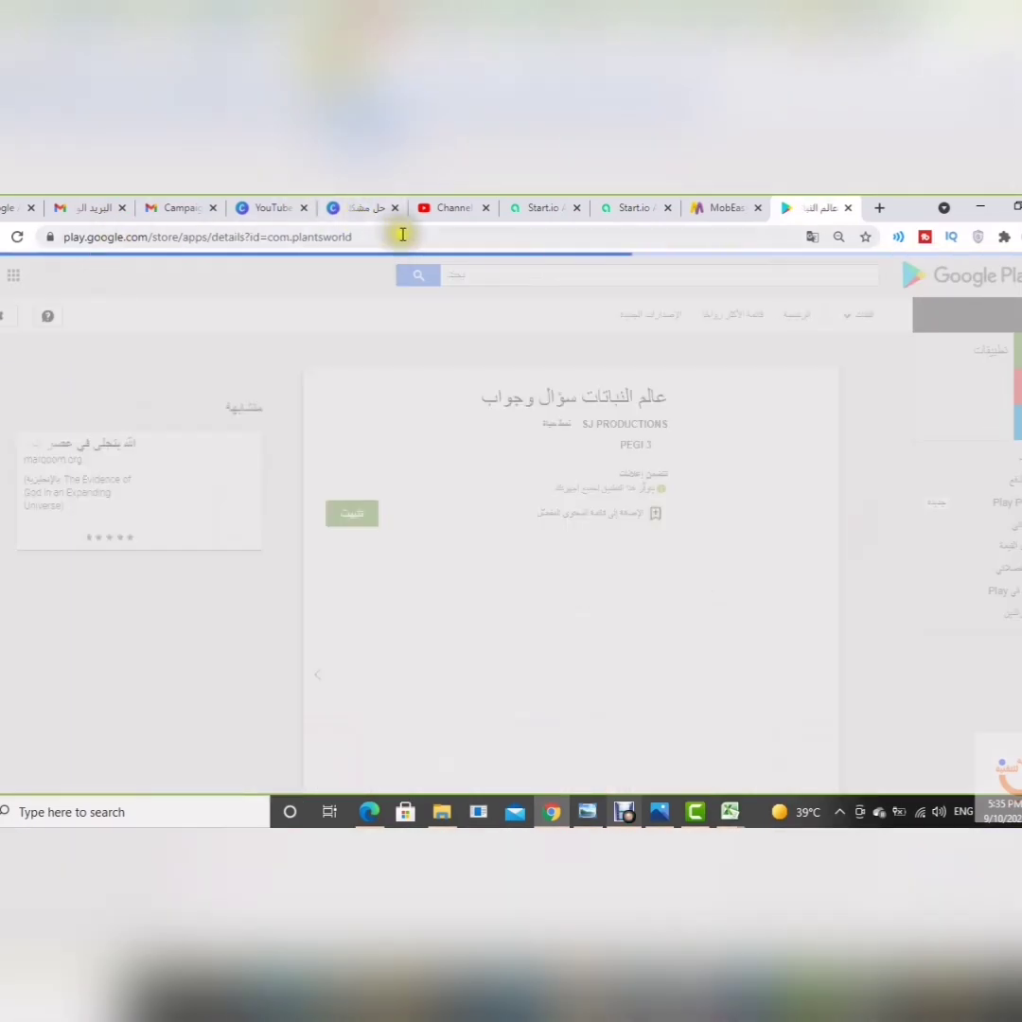
# - Copy the com.plantsworld store page address and paste it as the app URL of the new campaign
pyautogui.click(401, 234)
pyautogui.hotkey('ctrl', 'c')
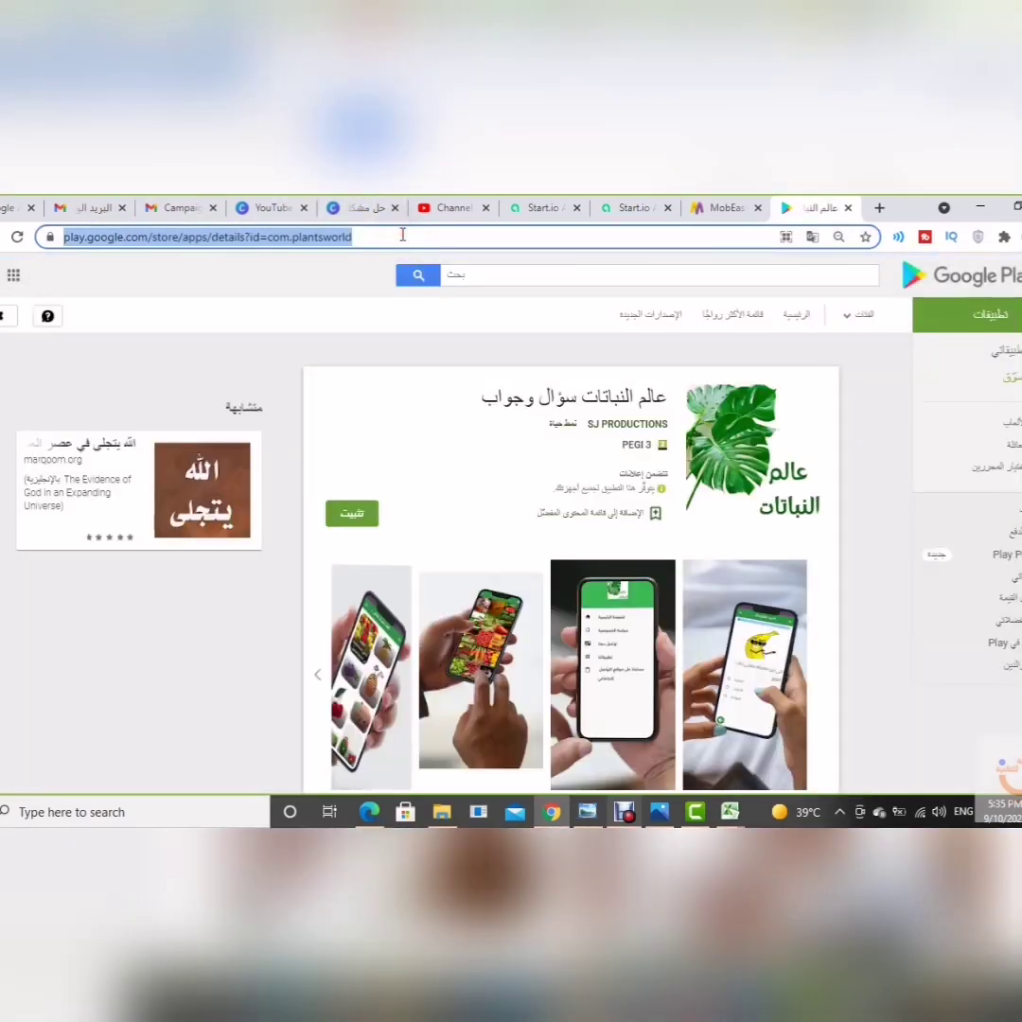
pyautogui.click(632, 206)
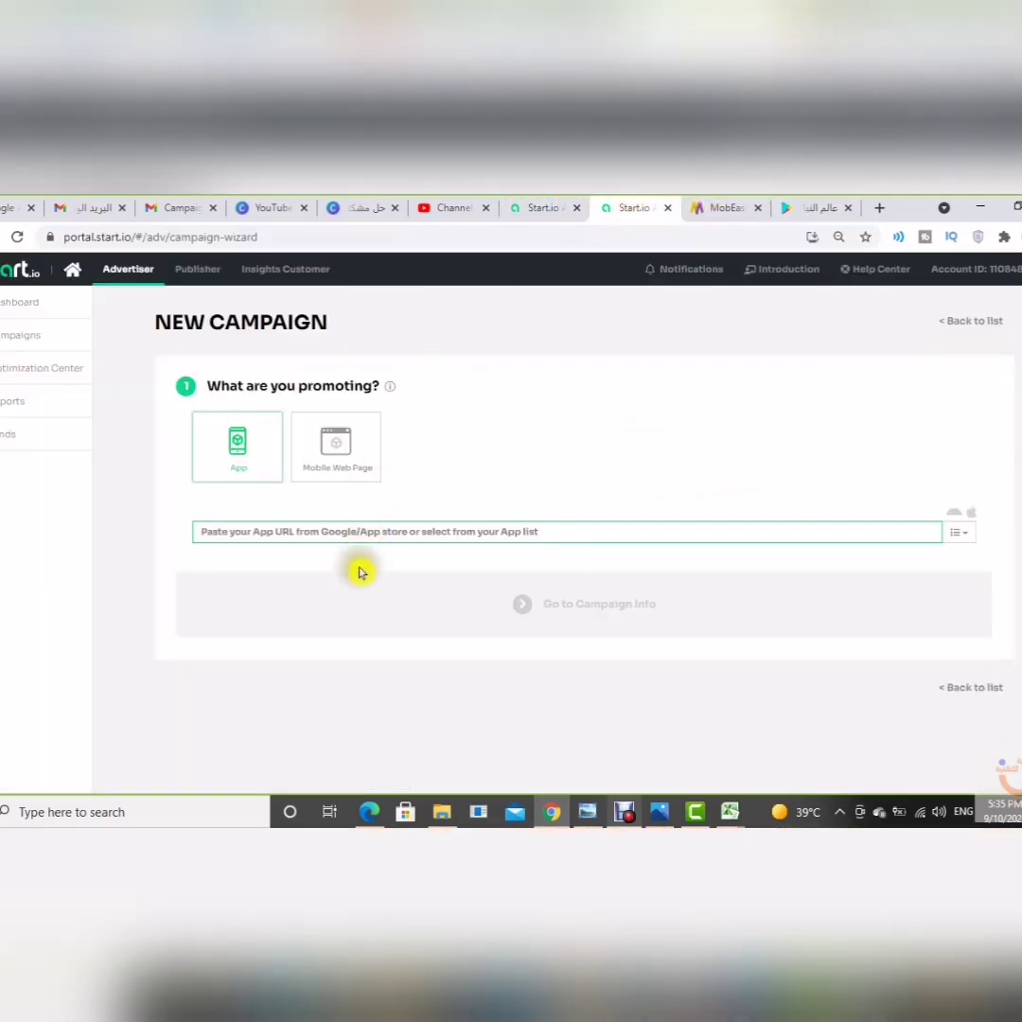
pyautogui.click(383, 531)
pyautogui.hotkey('ctrl', 'v')
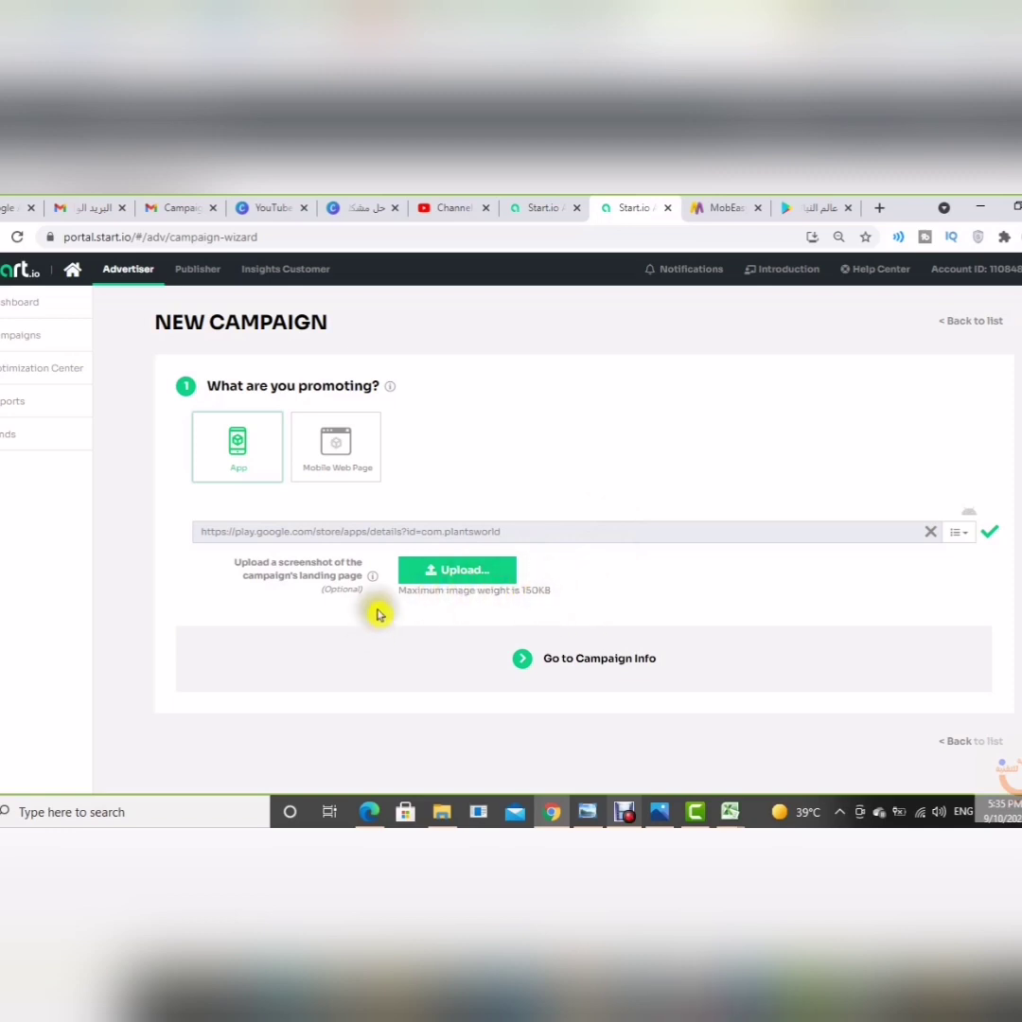
# - Try to upload the image عالم النباتات from Downloads as the screenshot of the campaign's landing page
pyautogui.click(472, 581)
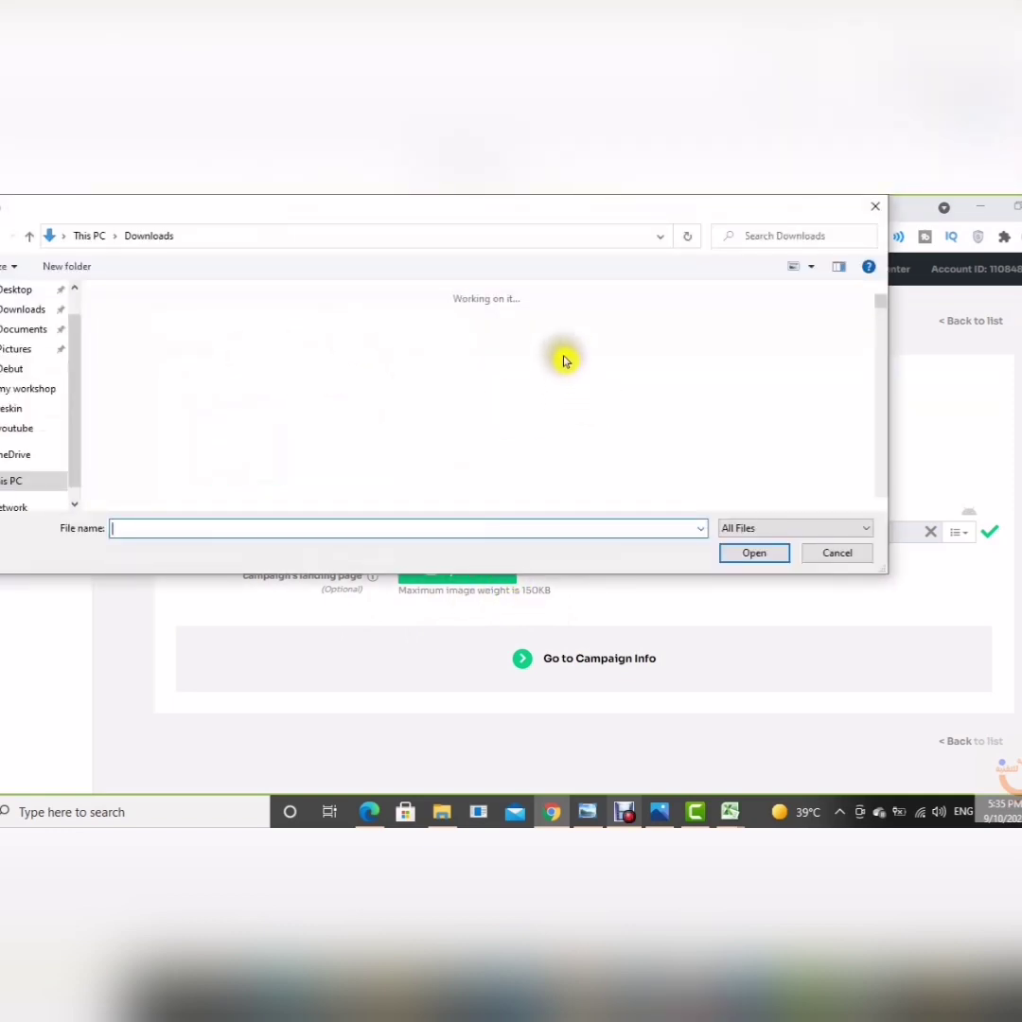
pyautogui.scroll(-10, 560, 371)
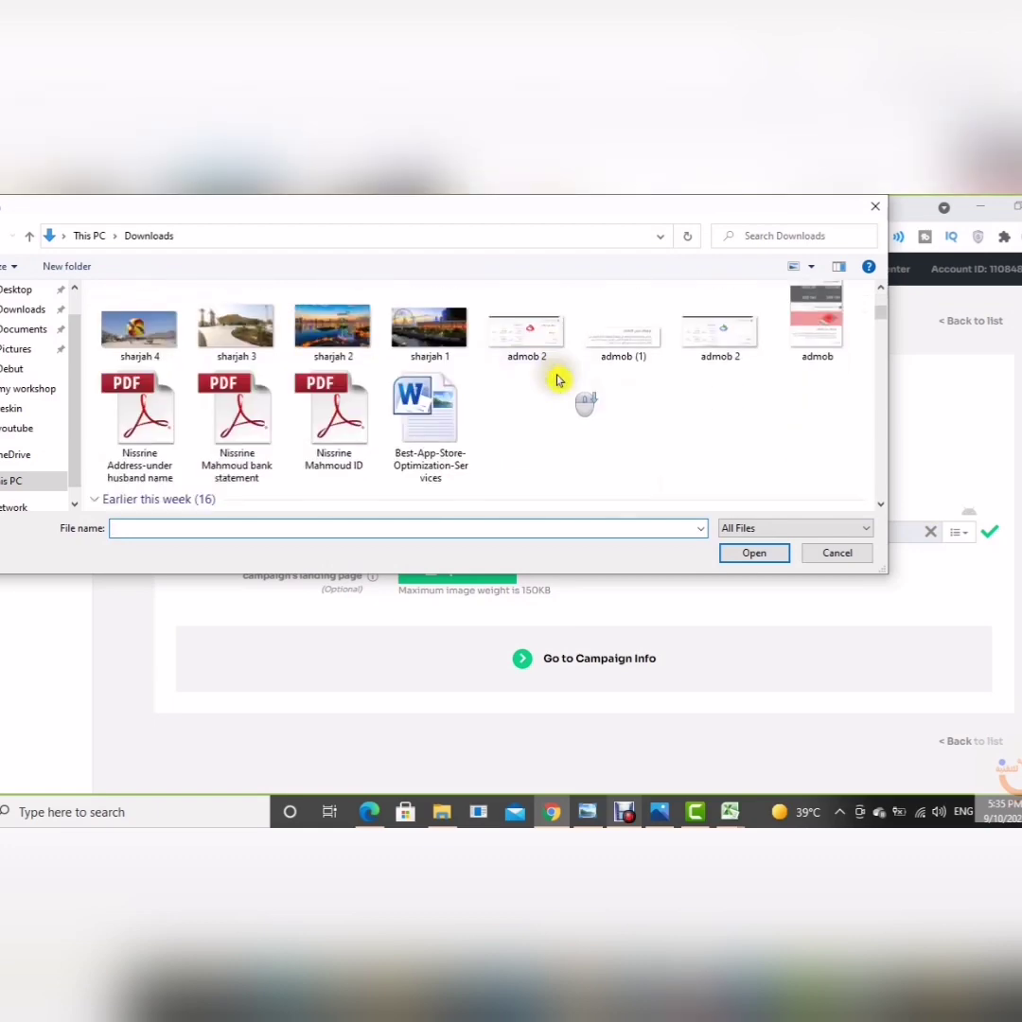
pyautogui.scroll(-15, 556, 378)
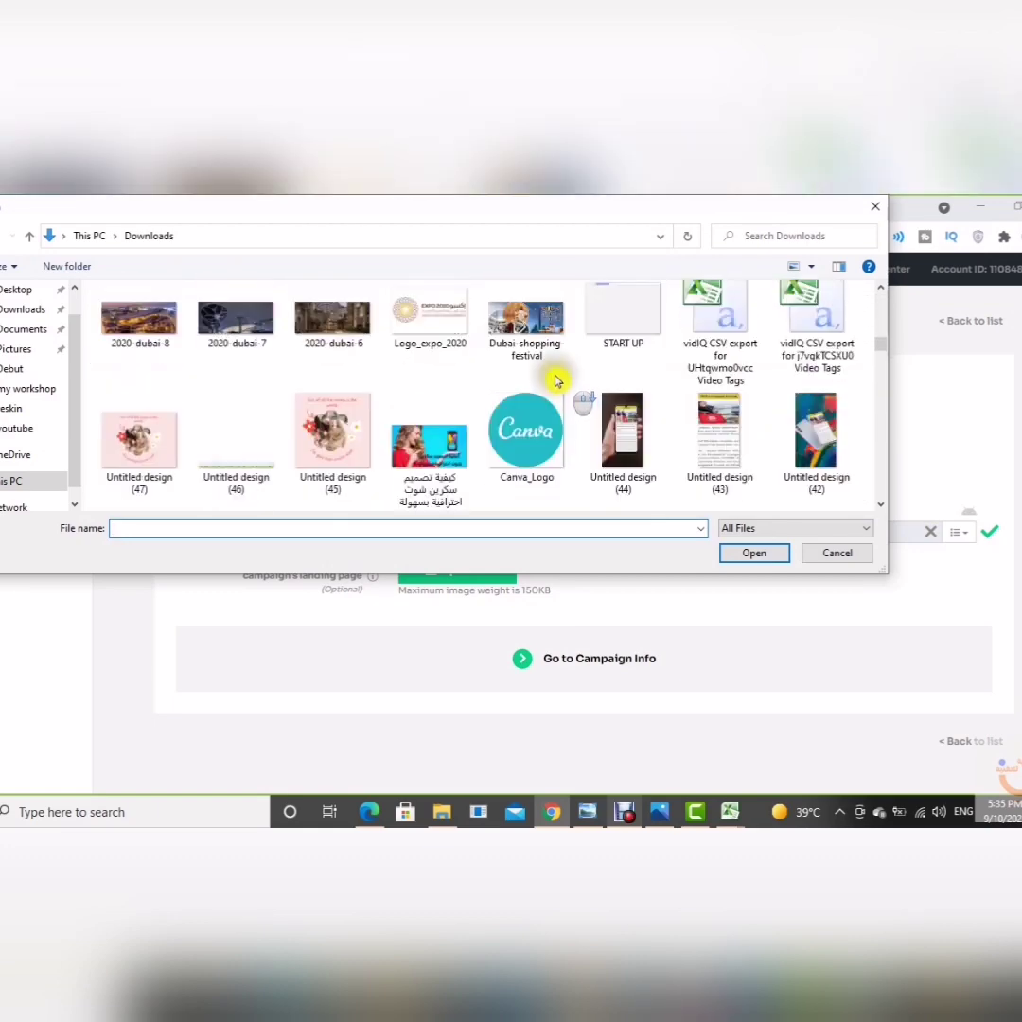
pyautogui.scroll(-8, 556, 382)
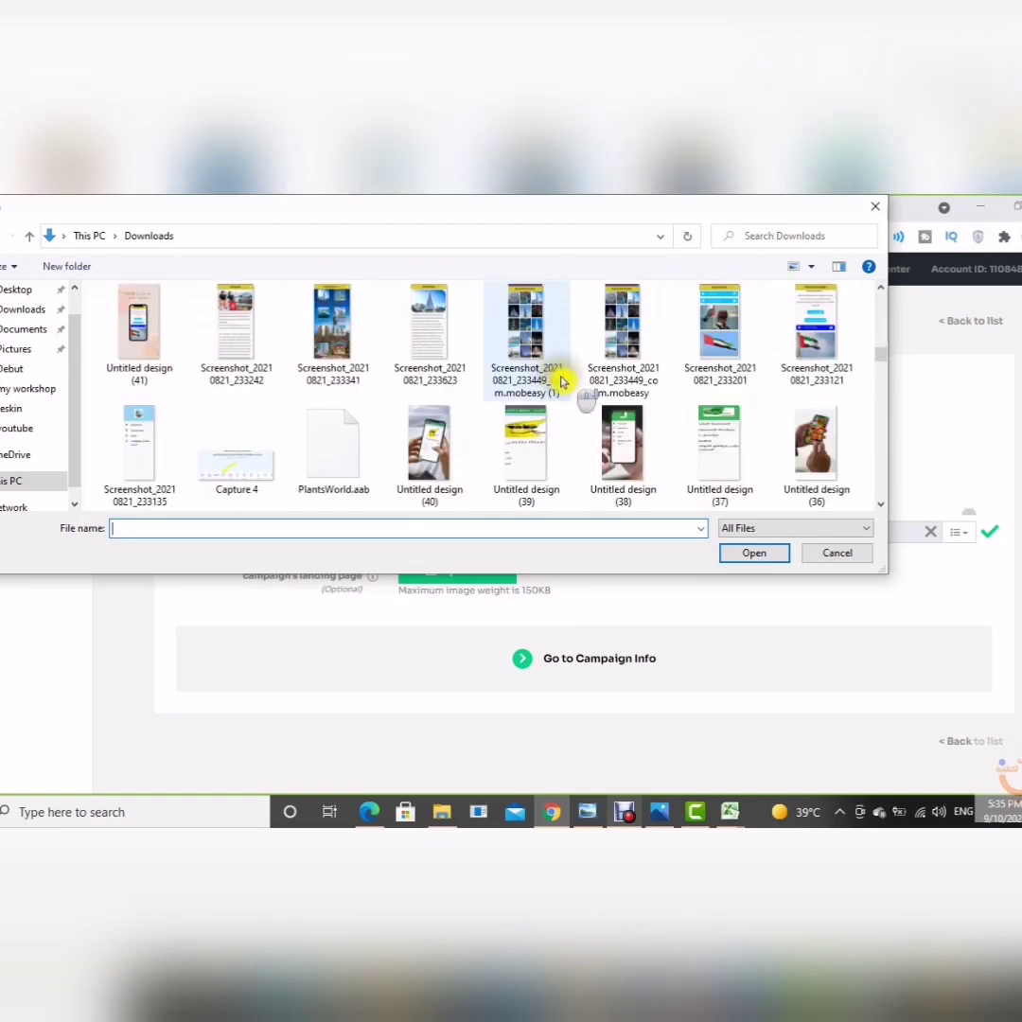
pyautogui.scroll(-1, 560, 380)
pyautogui.click(534, 463)
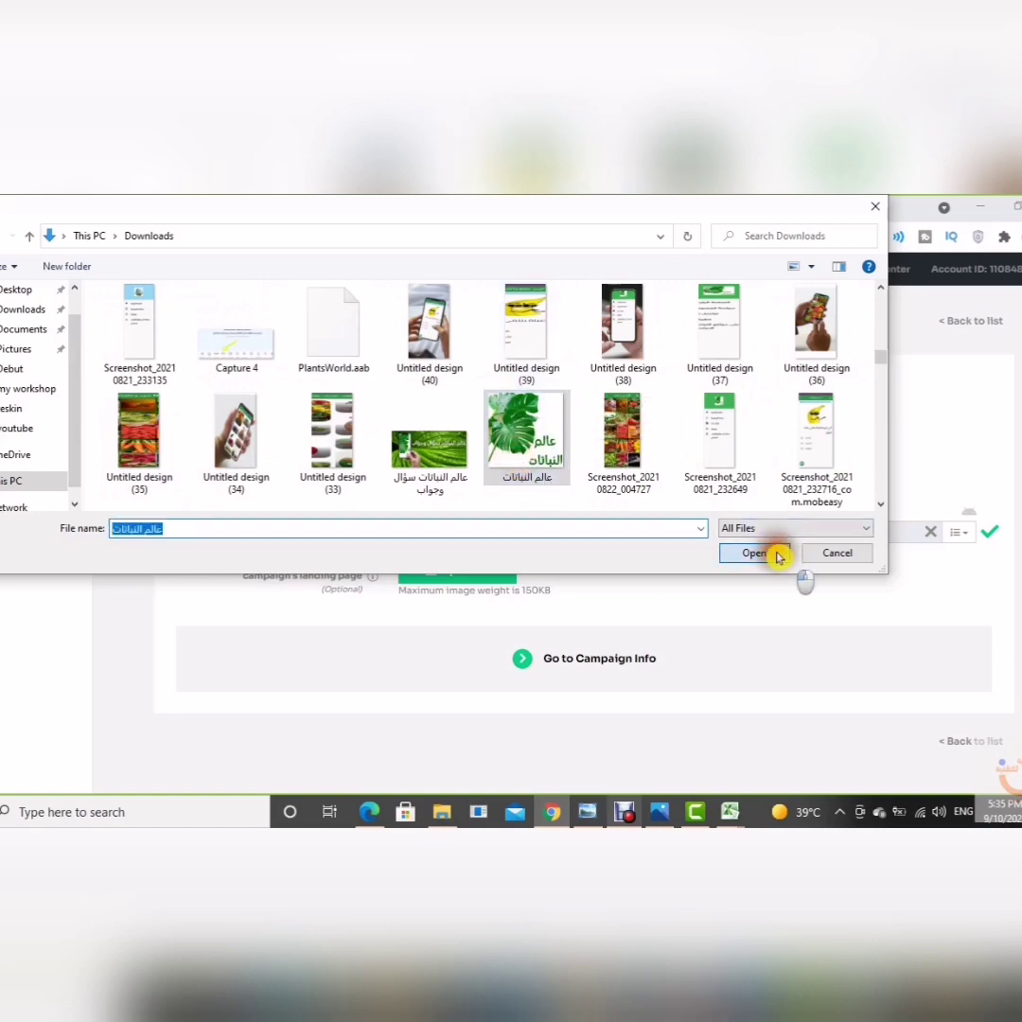
pyautogui.click(757, 553)
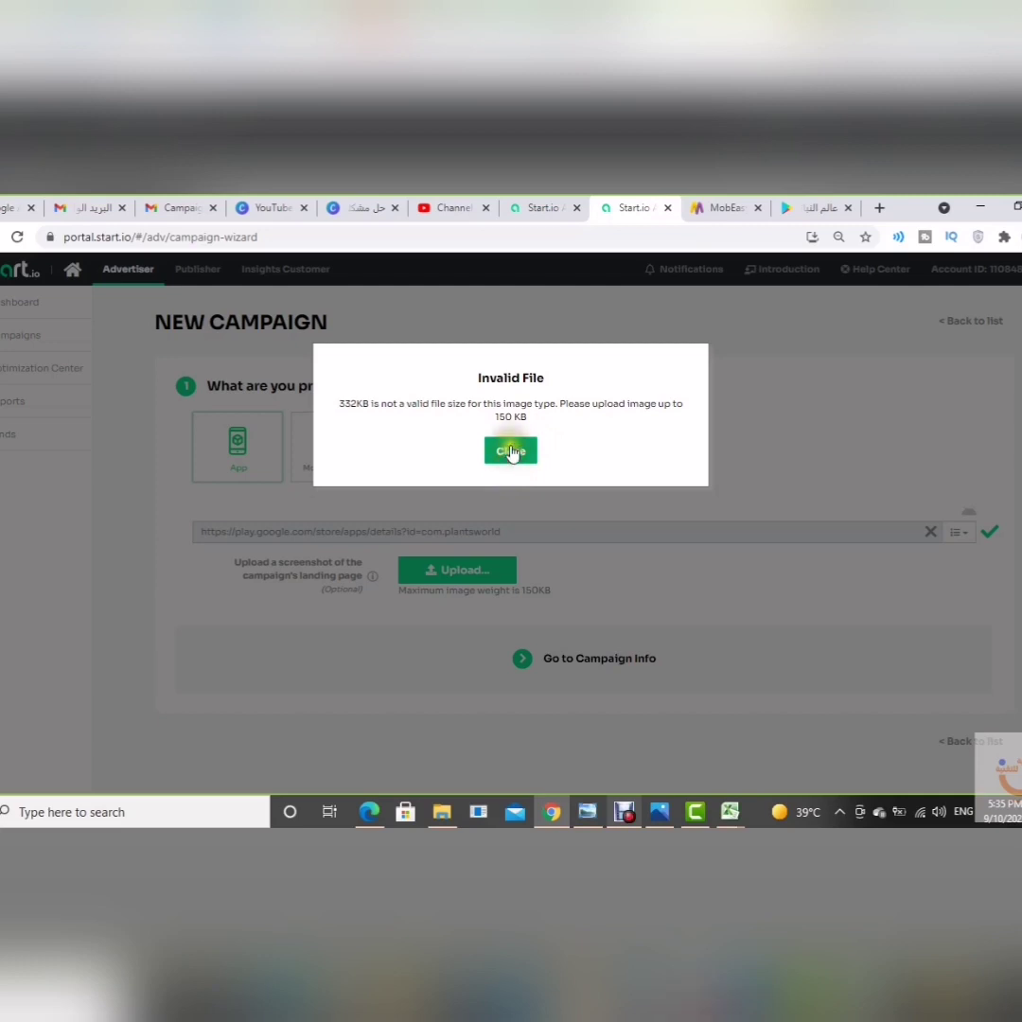
pyautogui.click(511, 452)
pyautogui.click(477, 569)
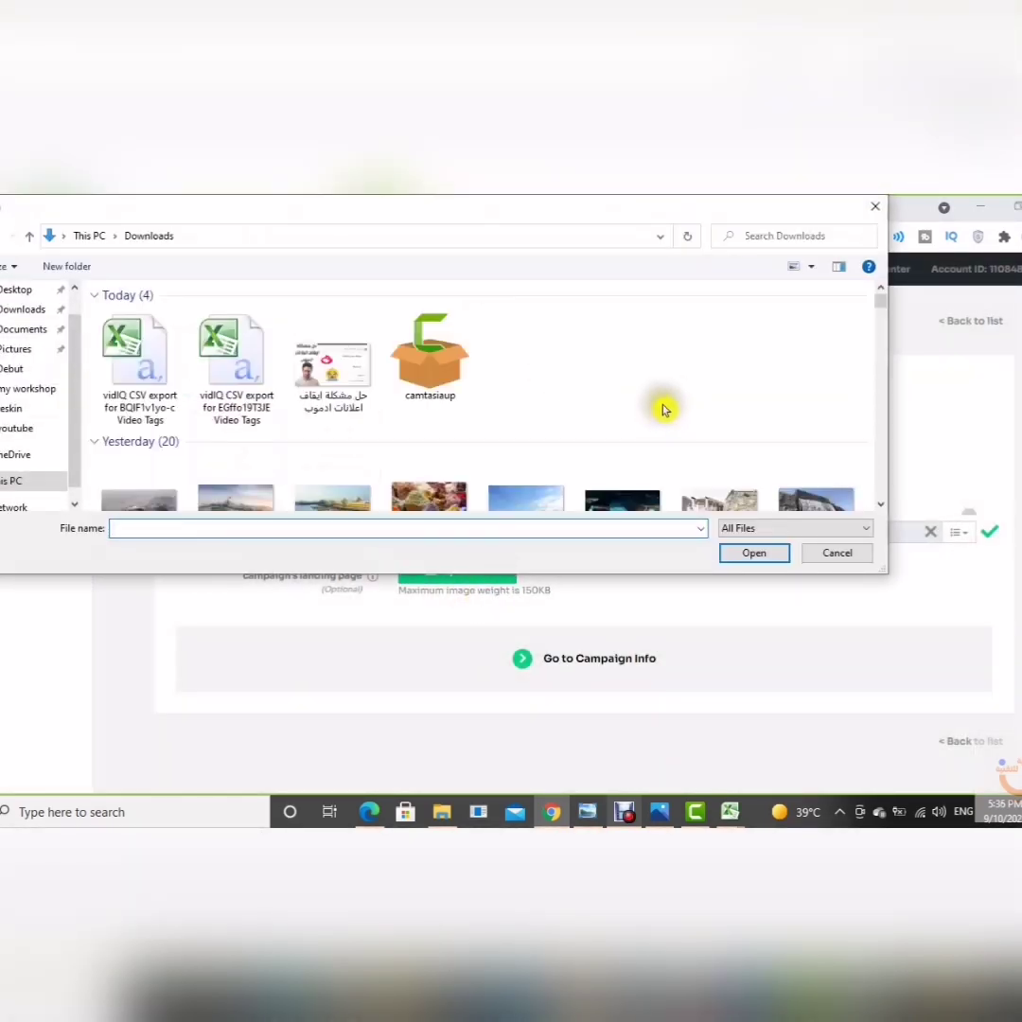
pyautogui.scroll(-8, 663, 412)
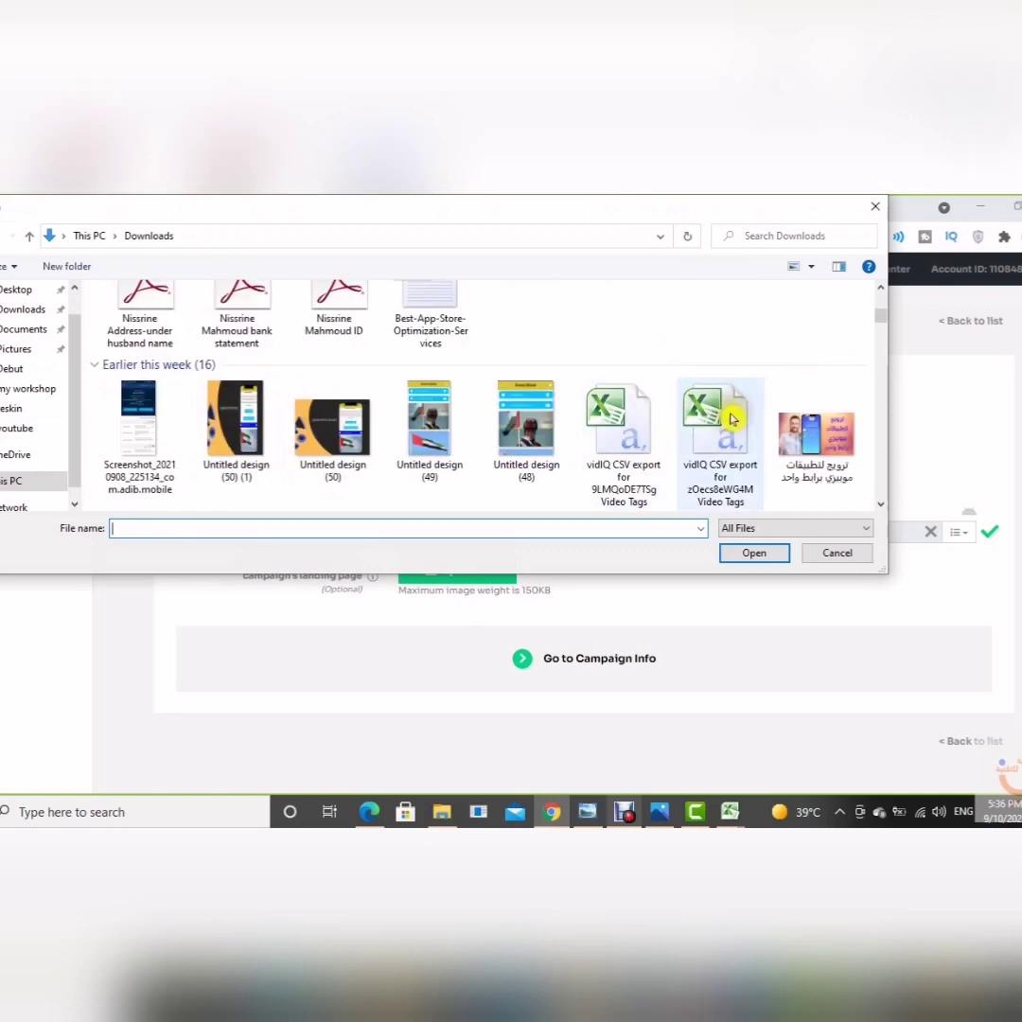
pyautogui.click(820, 552)
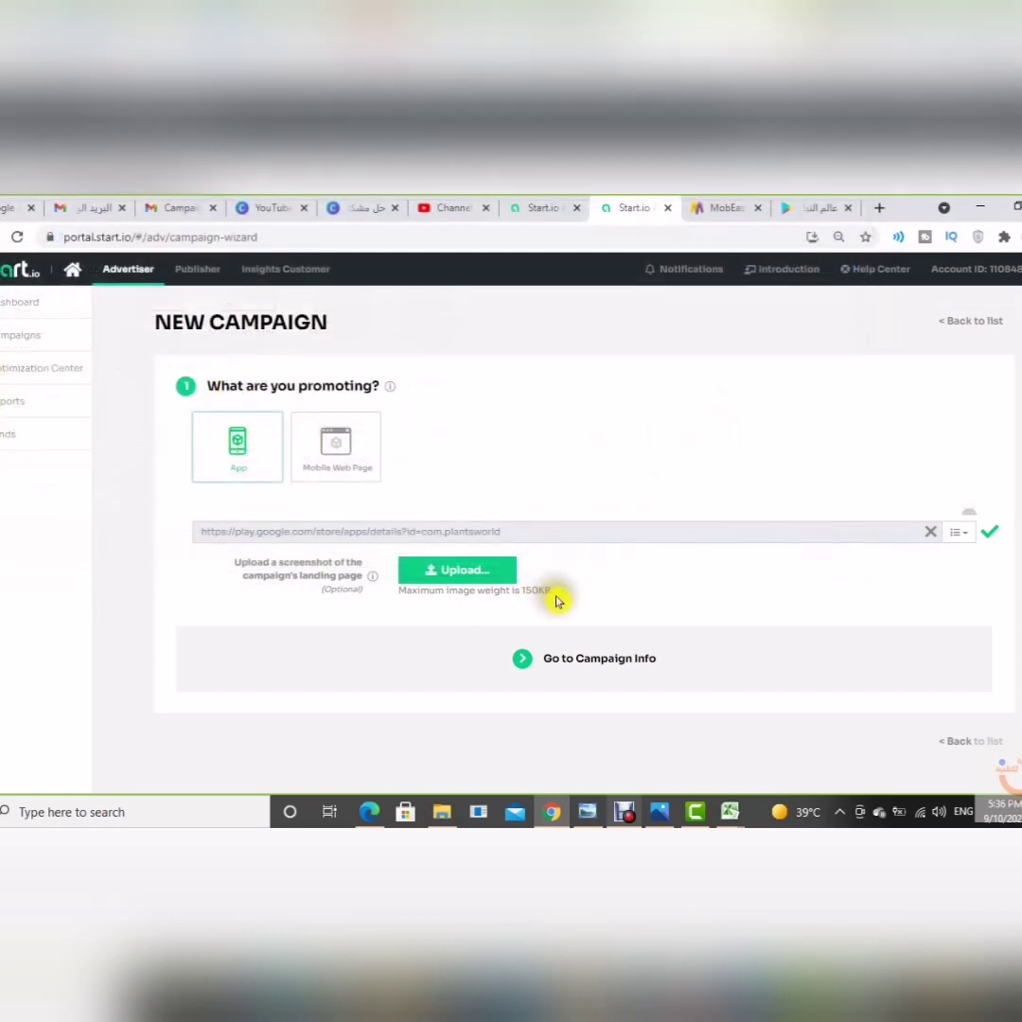
pyautogui.moveTo(554, 594)
pyautogui.mouseDown()
pyautogui.moveTo(521, 591)
pyautogui.moveTo(559, 592)
pyautogui.mouseUp()
pyautogui.click(558, 588)
# - Upload the image uae from Downloads as the screenshot of the campaign's landing page
pyautogui.click(484, 576)
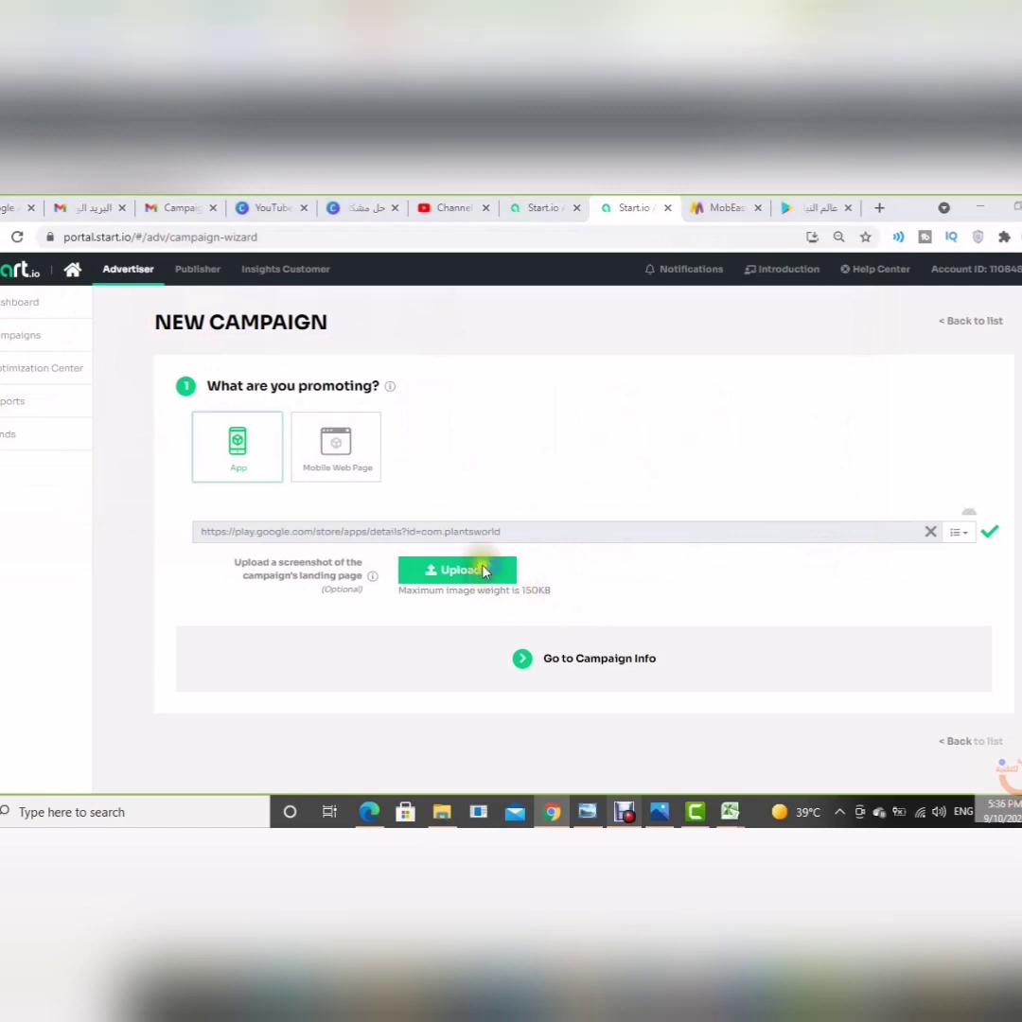
pyautogui.scroll(-10, 616, 366)
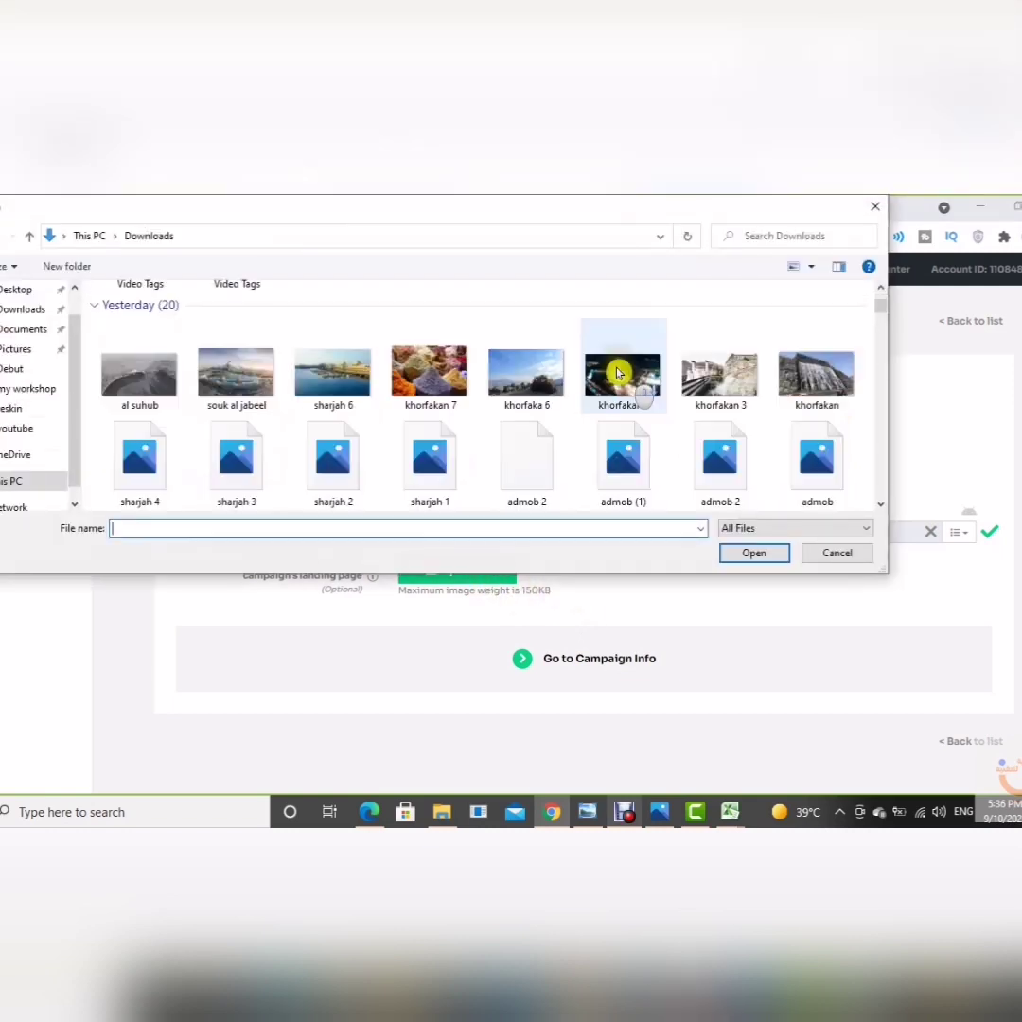
pyautogui.scroll(-1, 625, 368)
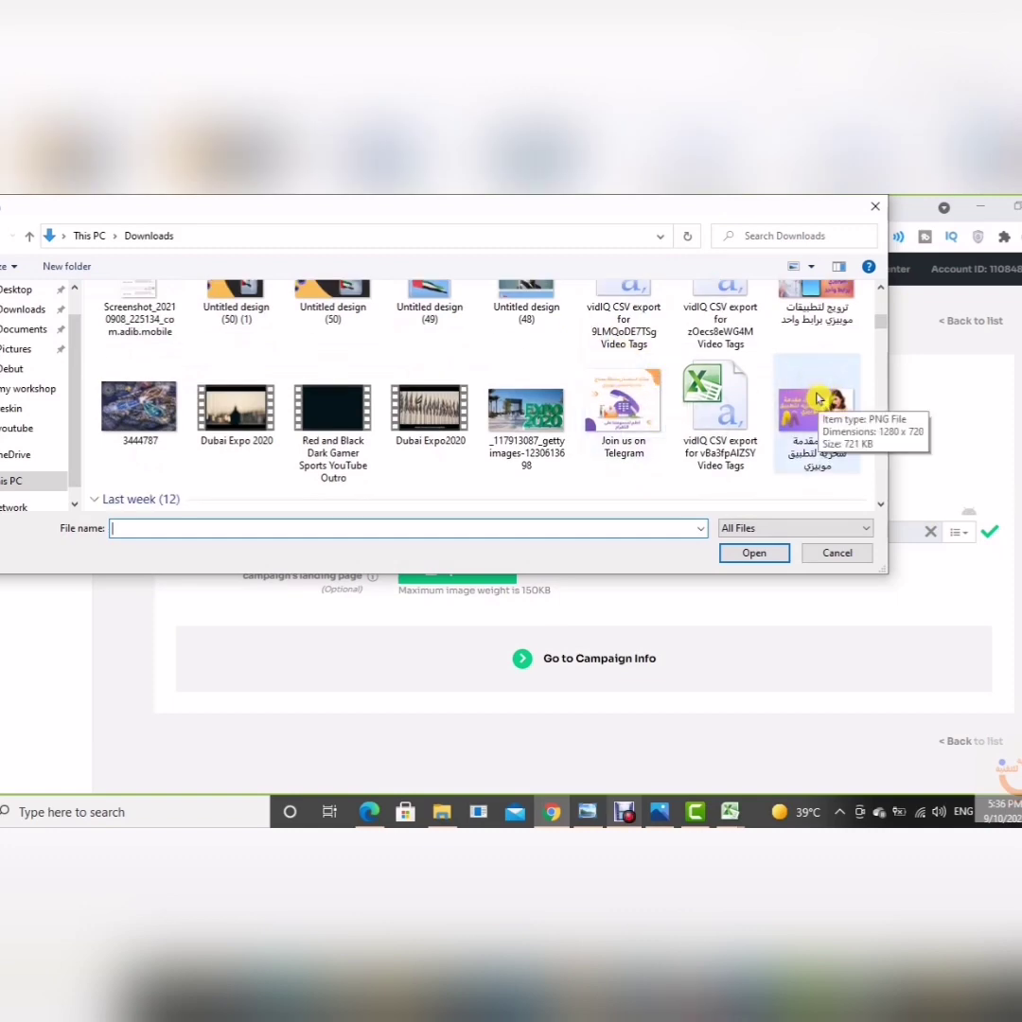
pyautogui.scroll(-4, 530, 409)
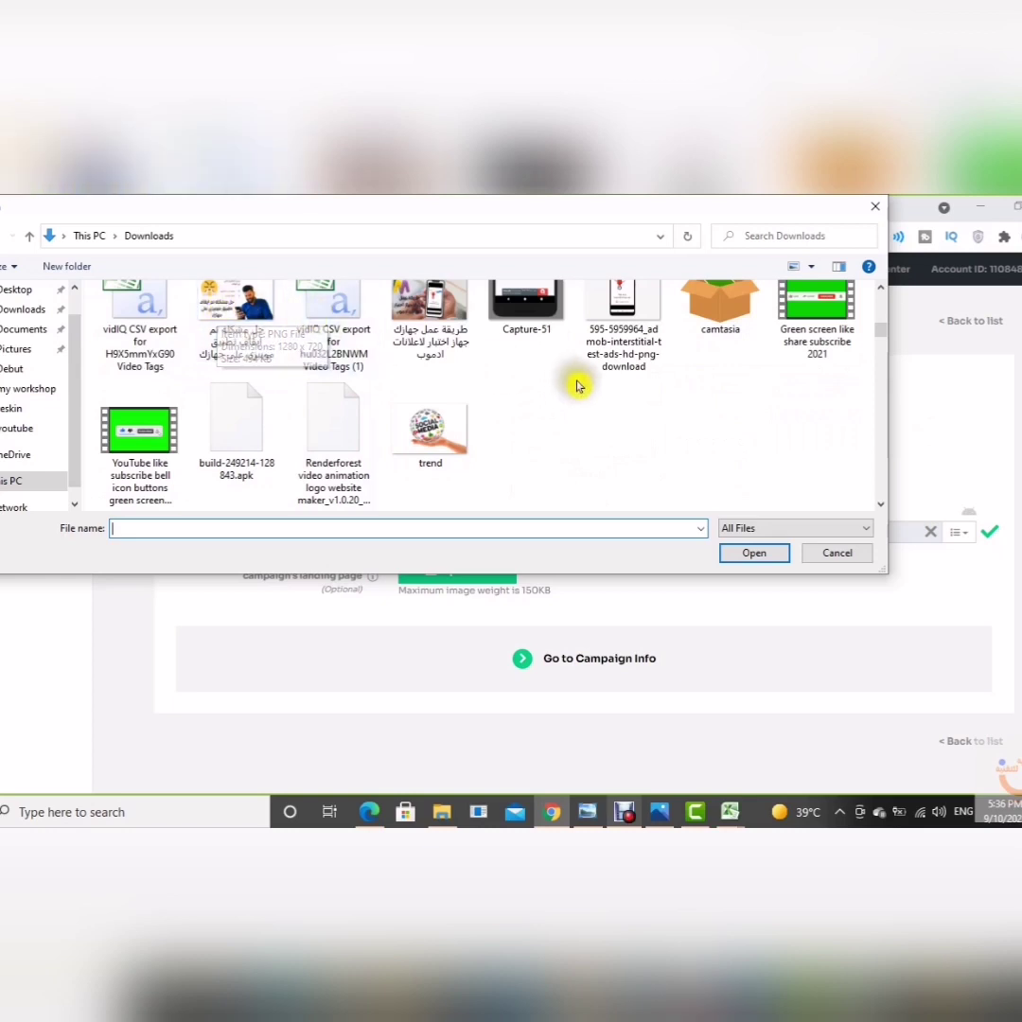
pyautogui.scroll(-2, 678, 376)
pyautogui.scroll(1, 630, 360)
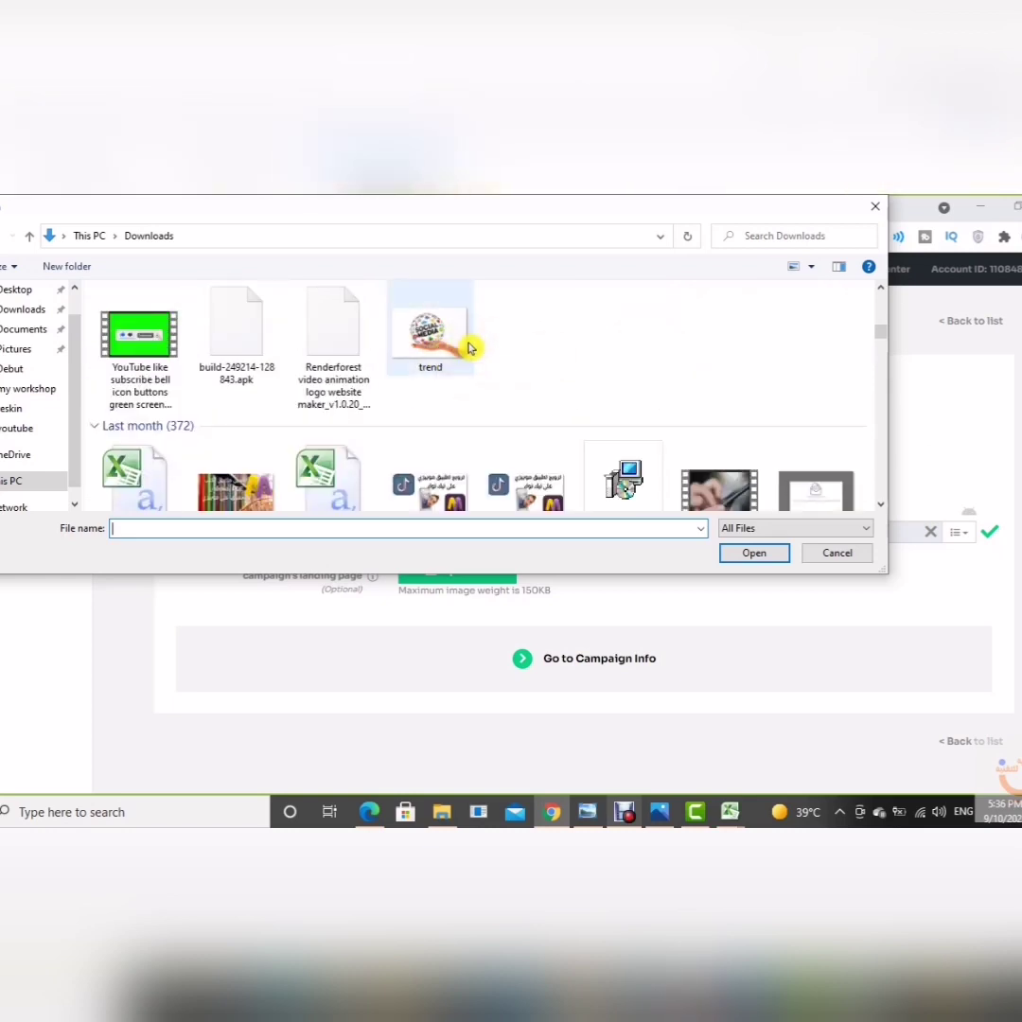
pyautogui.scroll(-4, 639, 346)
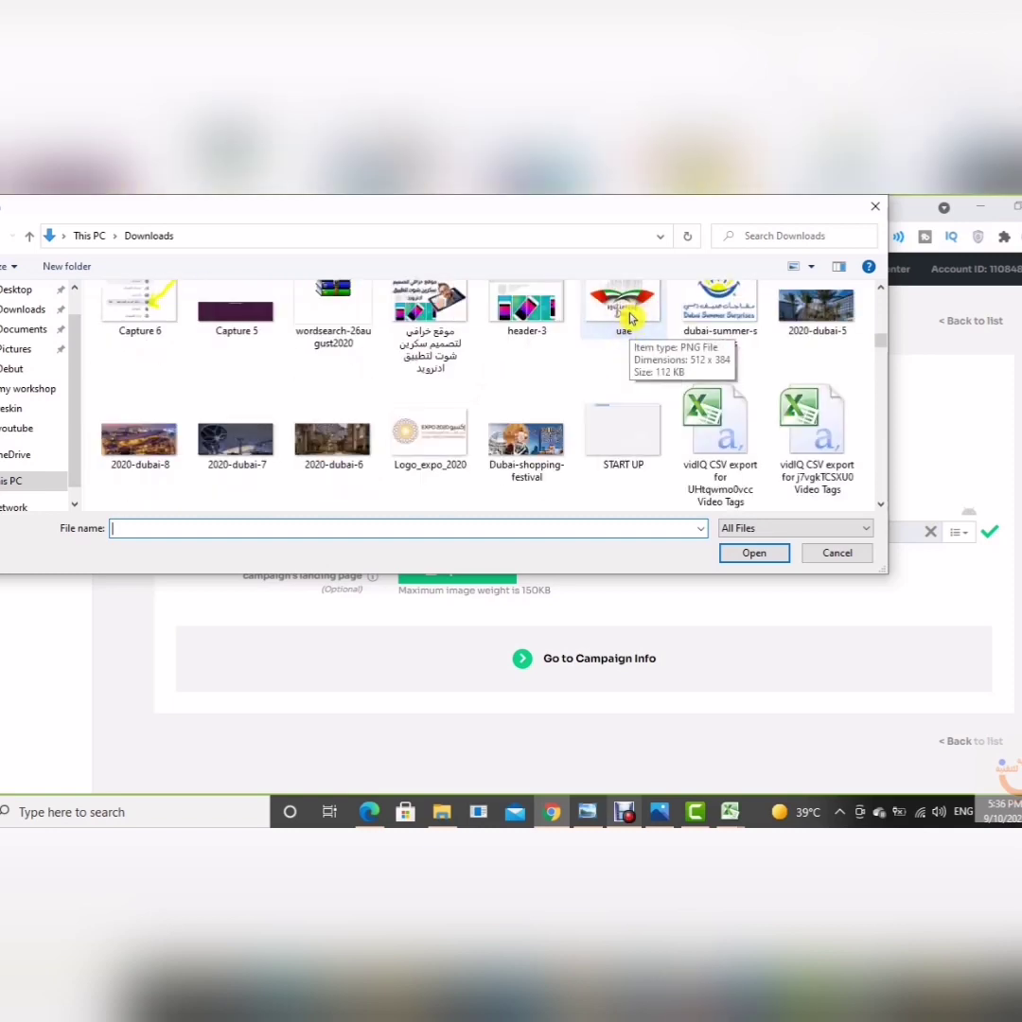
pyautogui.click(630, 318)
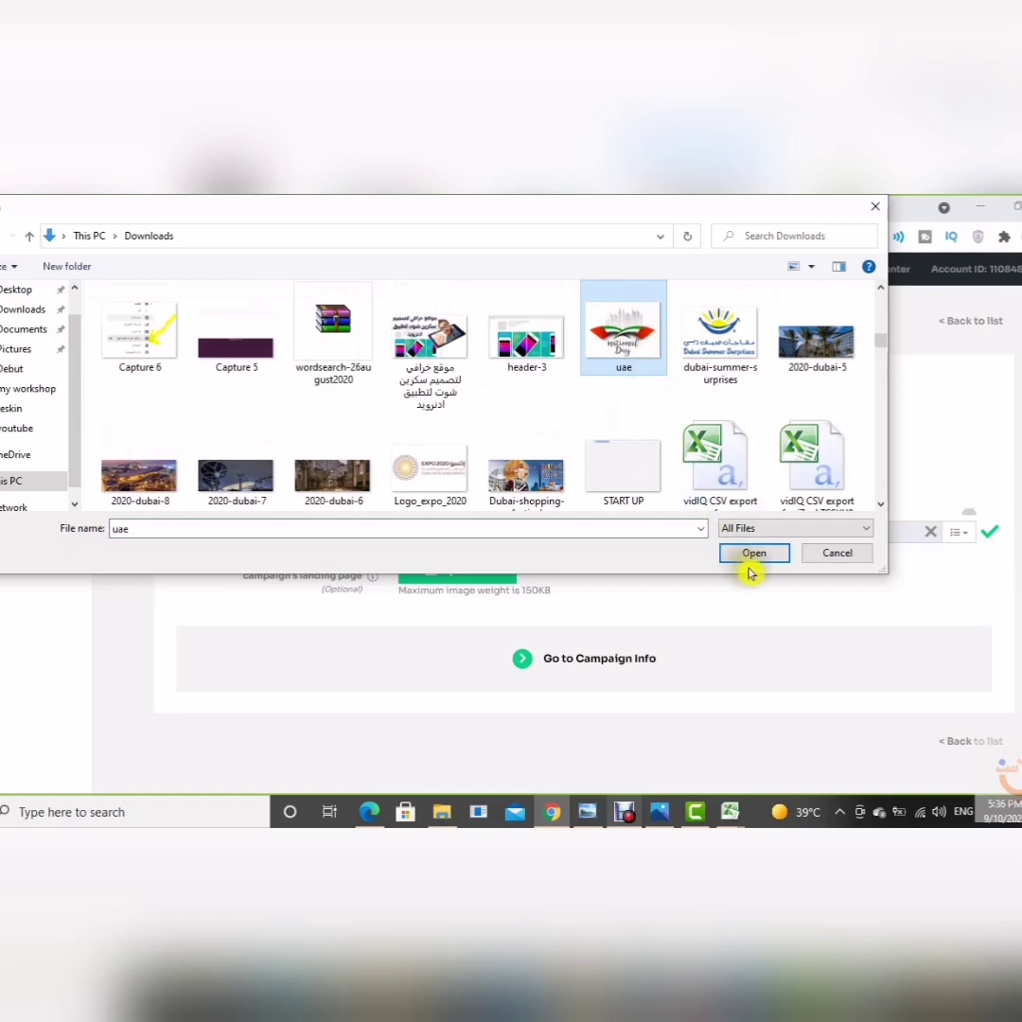
pyautogui.click(749, 562)
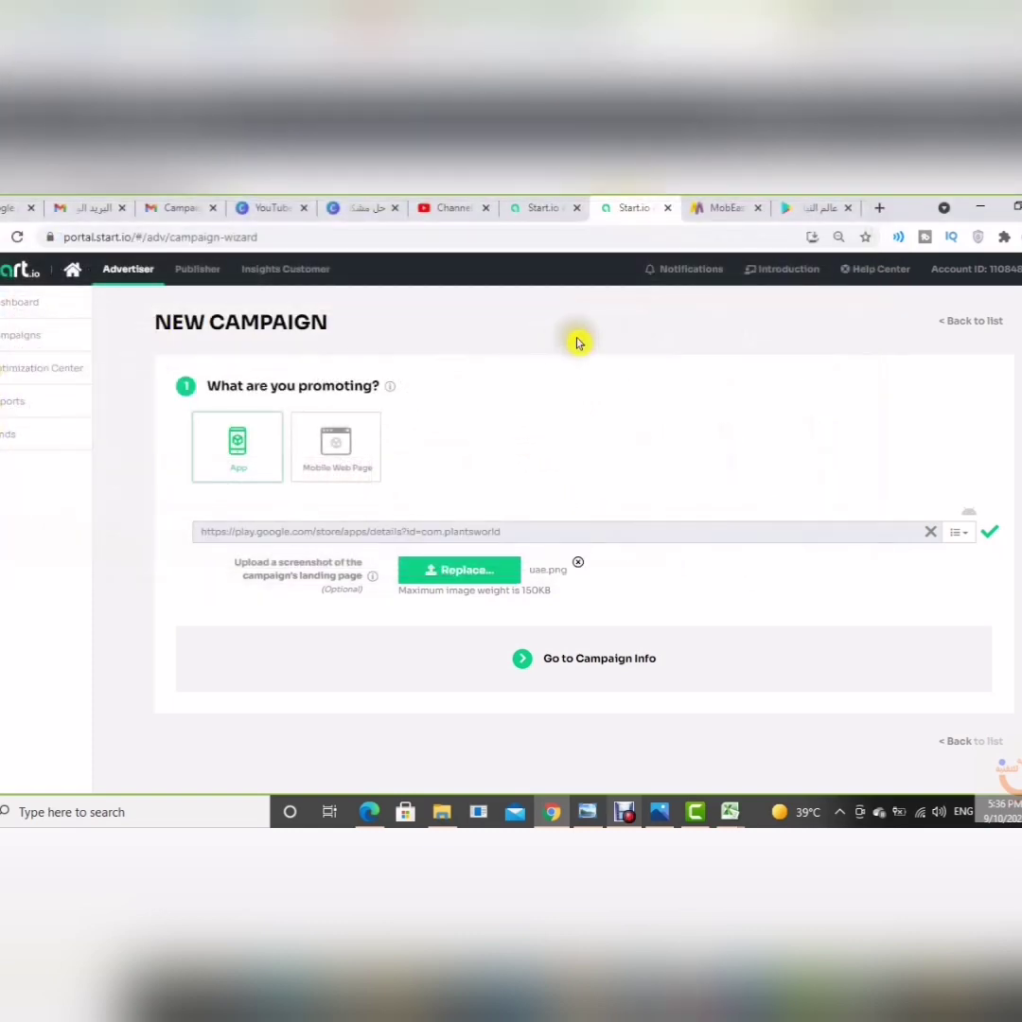
# - Continue to Campaign Info and name the campaign testttt
pyautogui.click(567, 662)
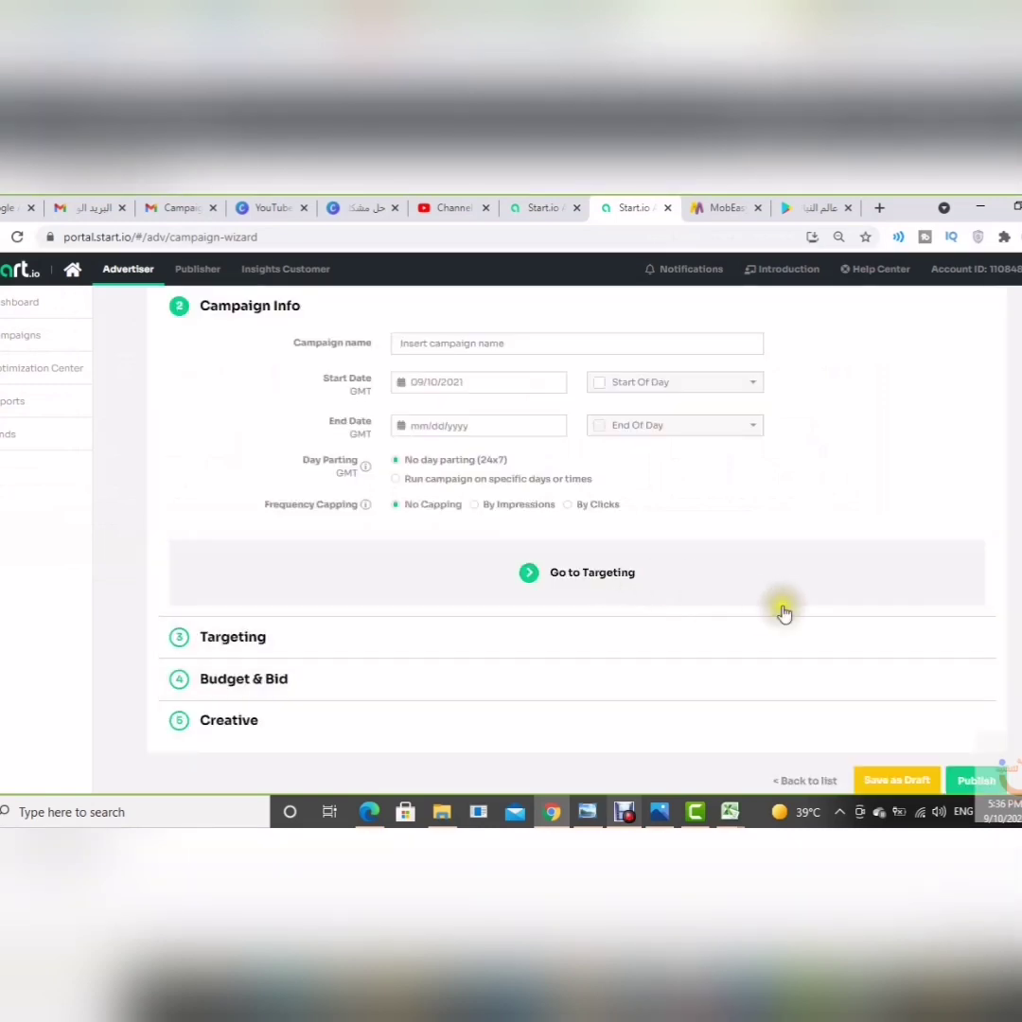
pyautogui.scroll(3, 783, 613)
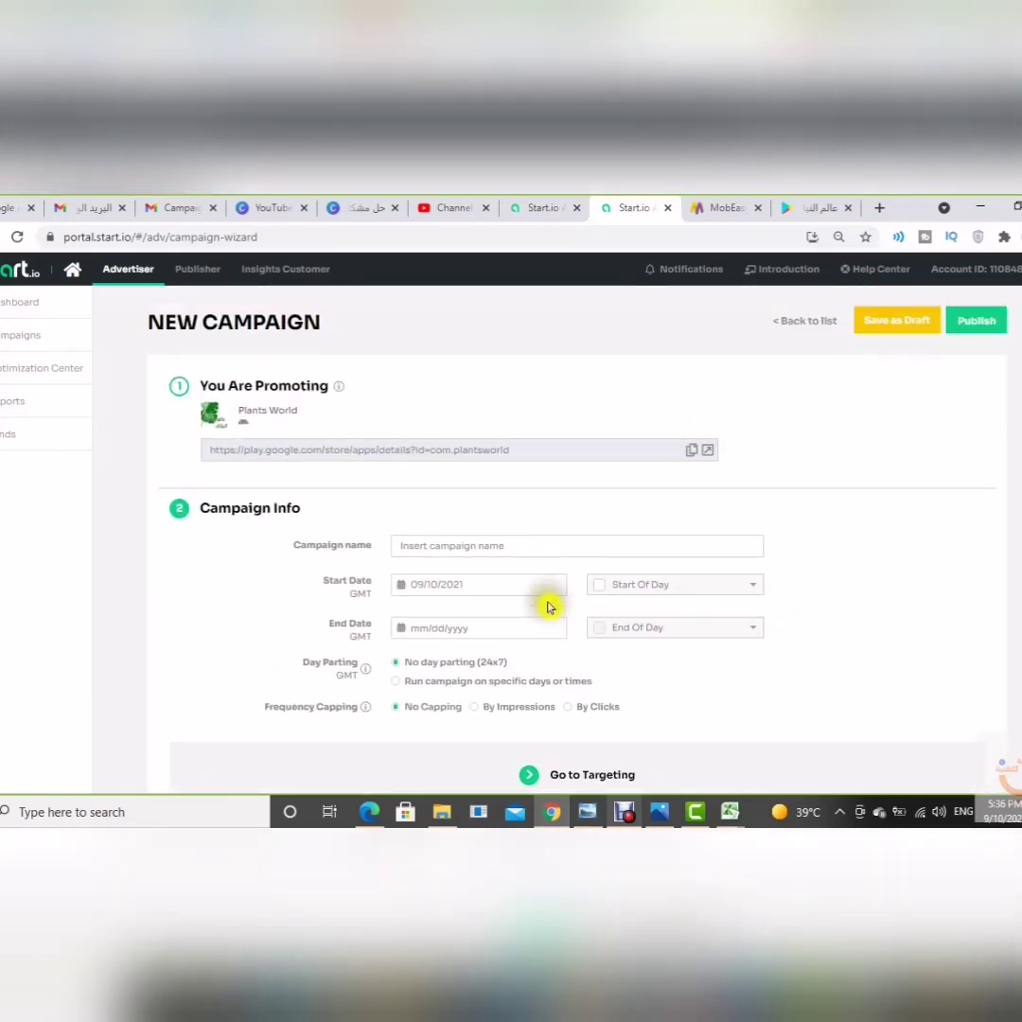
pyautogui.click(550, 545)
pyautogui.write('testttt')
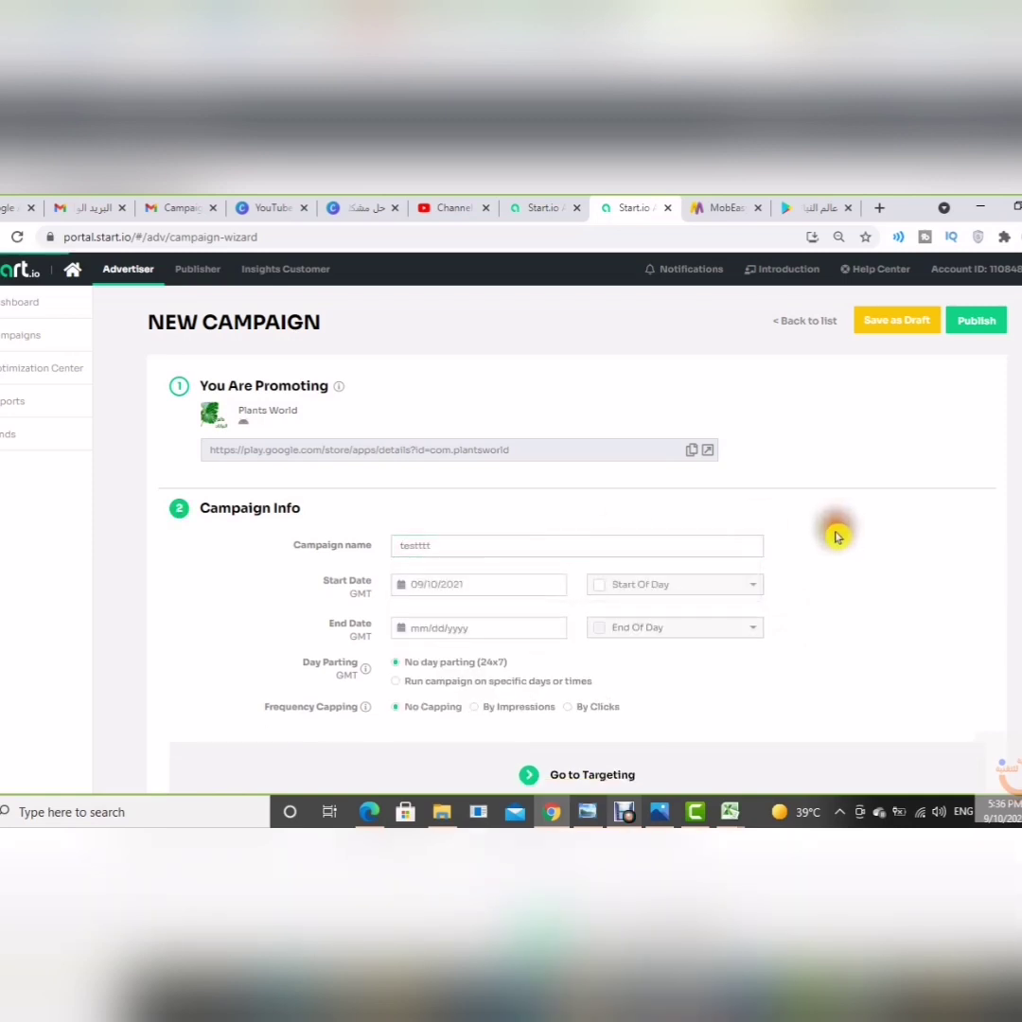
# - Set the campaign's end date to 09/11/2021
pyautogui.click(517, 593)
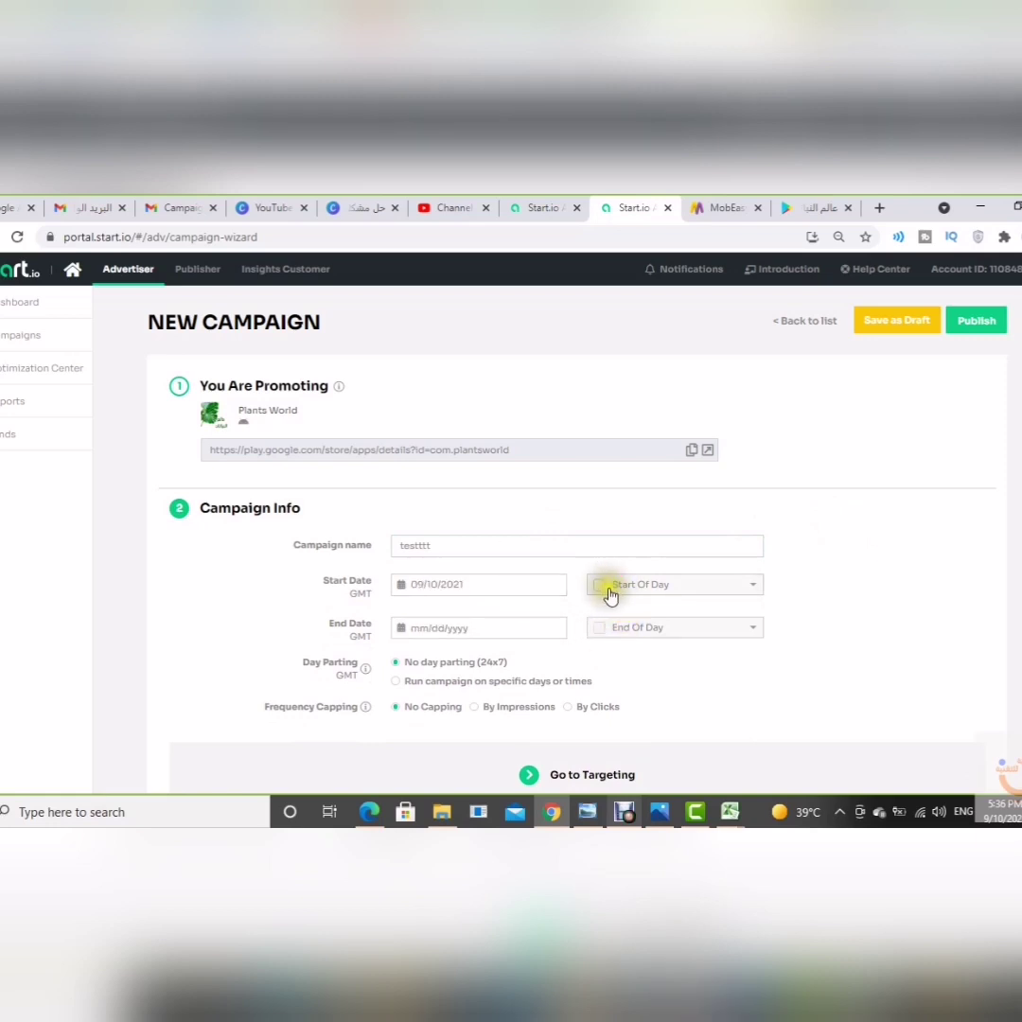
pyautogui.scroll(-2, 666, 588)
pyautogui.click(446, 546)
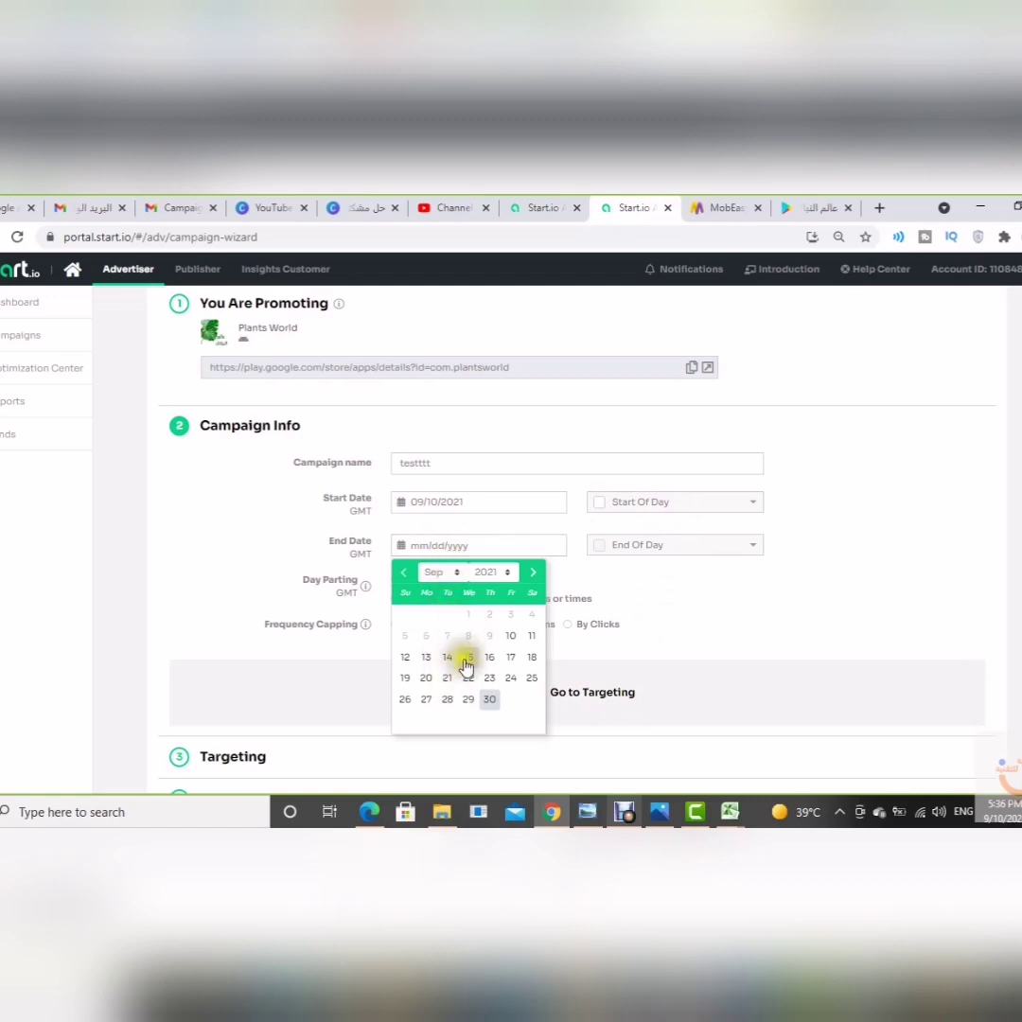
pyautogui.click(528, 636)
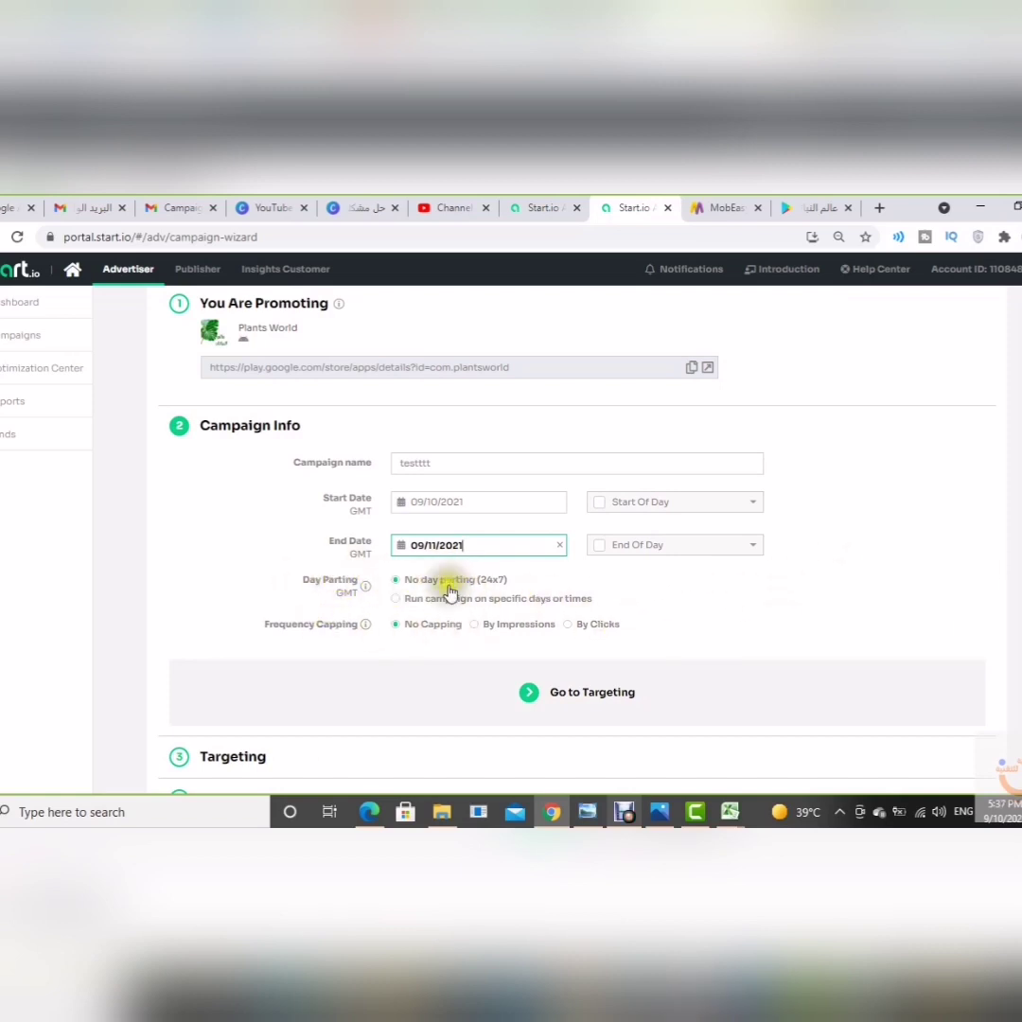
pyautogui.scroll(-1, 804, 564)
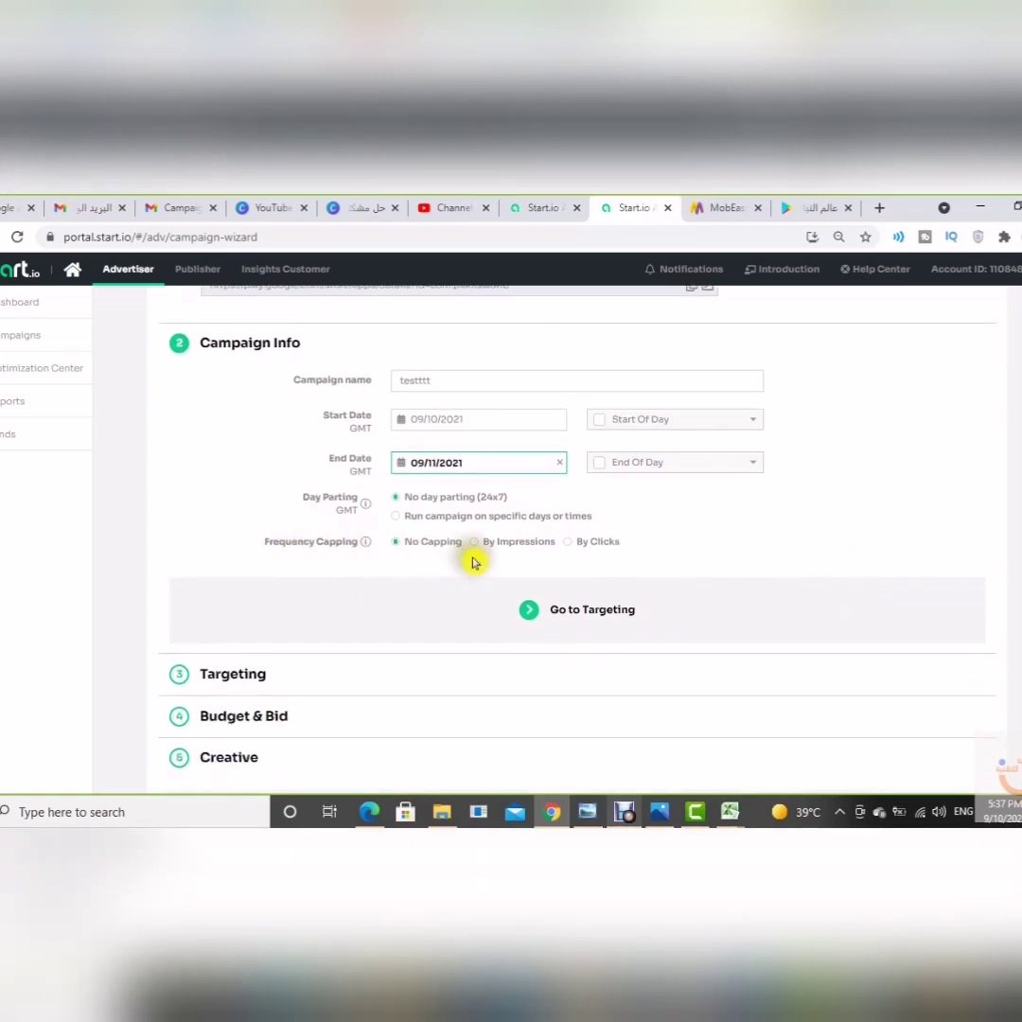
pyautogui.scroll(-1, 774, 566)
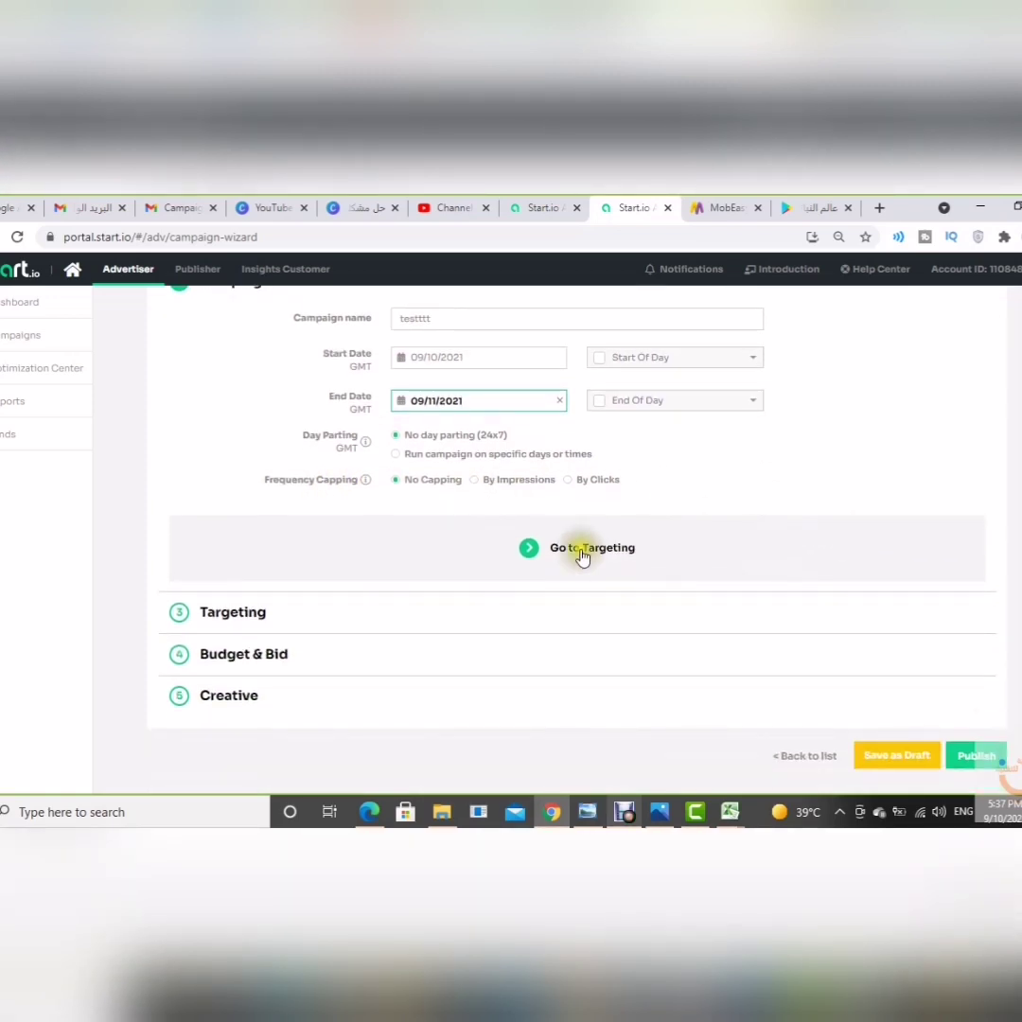
# - Continue to Targeting and limit the campaign's geo targeting to the specific country Jordan (JO)
pyautogui.click(591, 549)
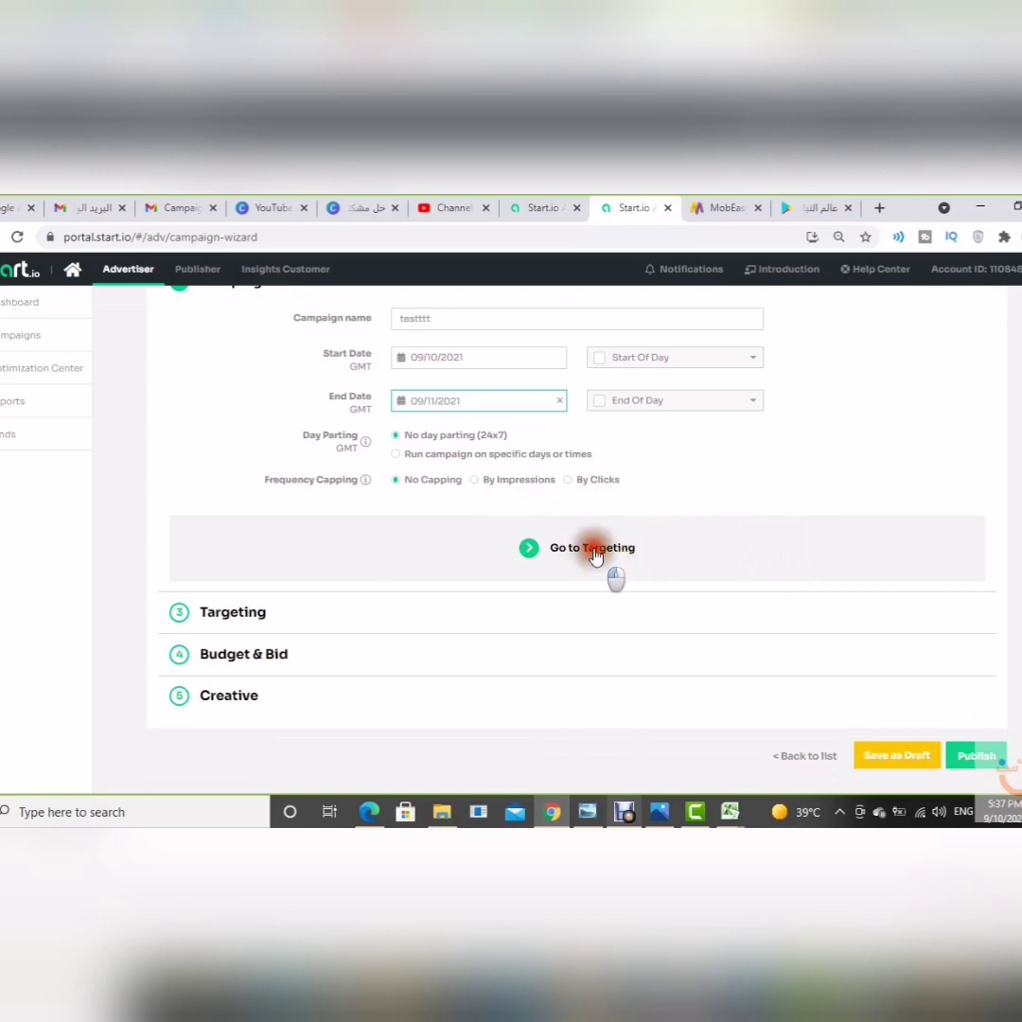
pyautogui.scroll(2, 680, 592)
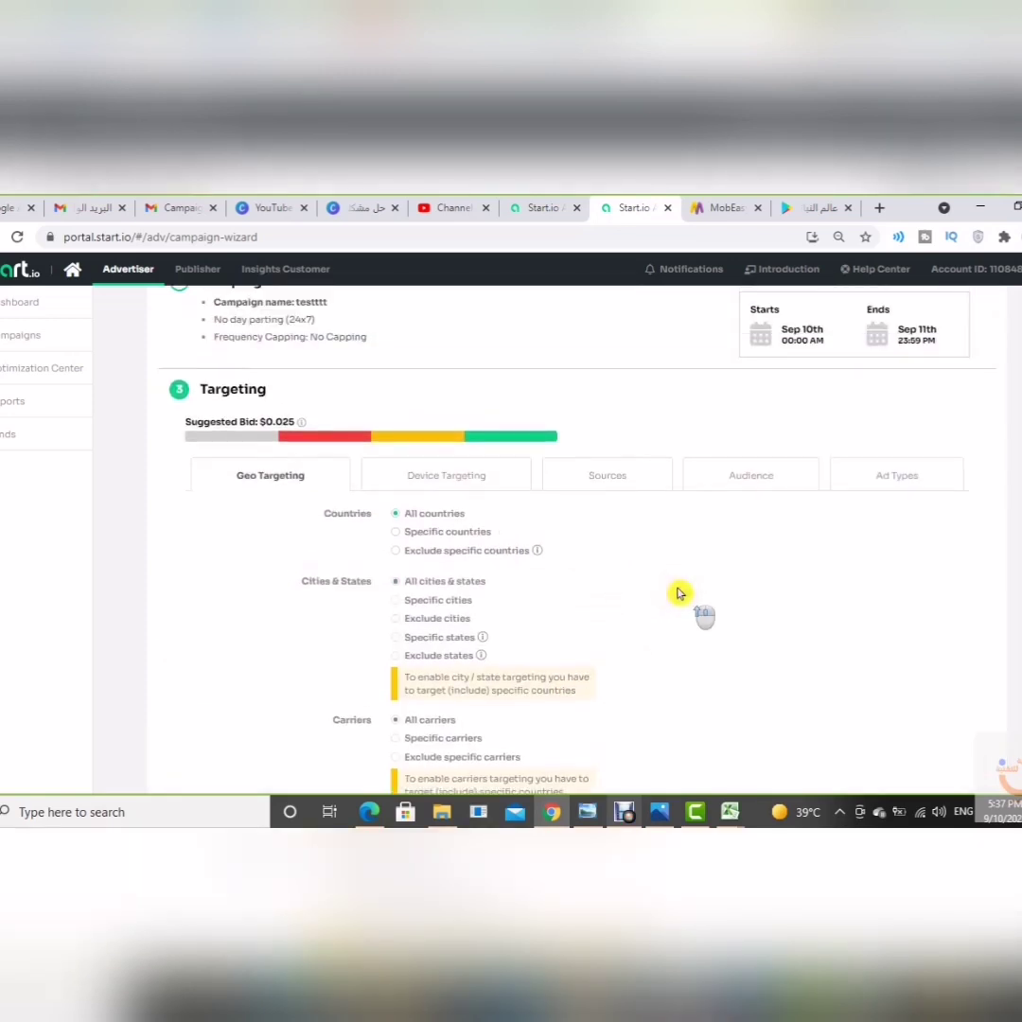
pyautogui.scroll(-1, 659, 604)
pyautogui.click(398, 532)
pyautogui.click(469, 587)
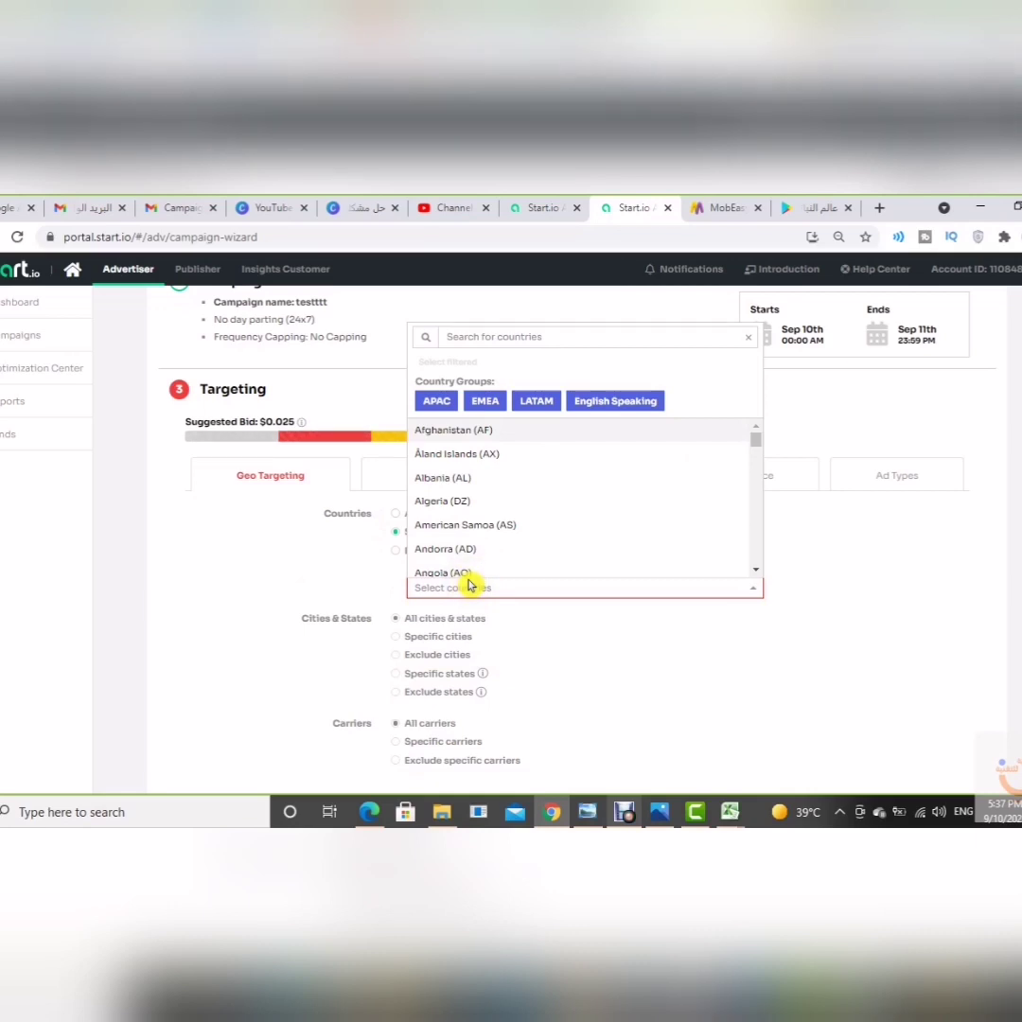
pyautogui.click(481, 337)
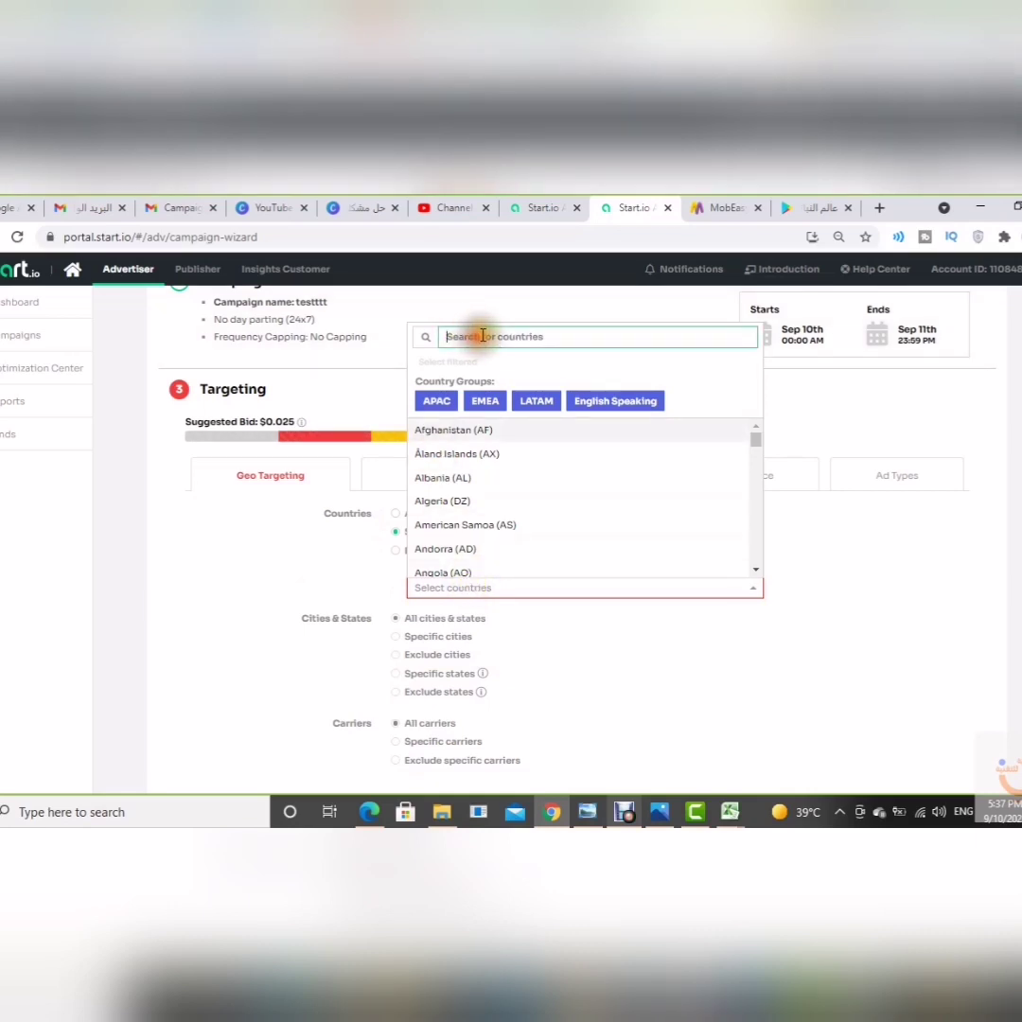
pyautogui.write('jordan')
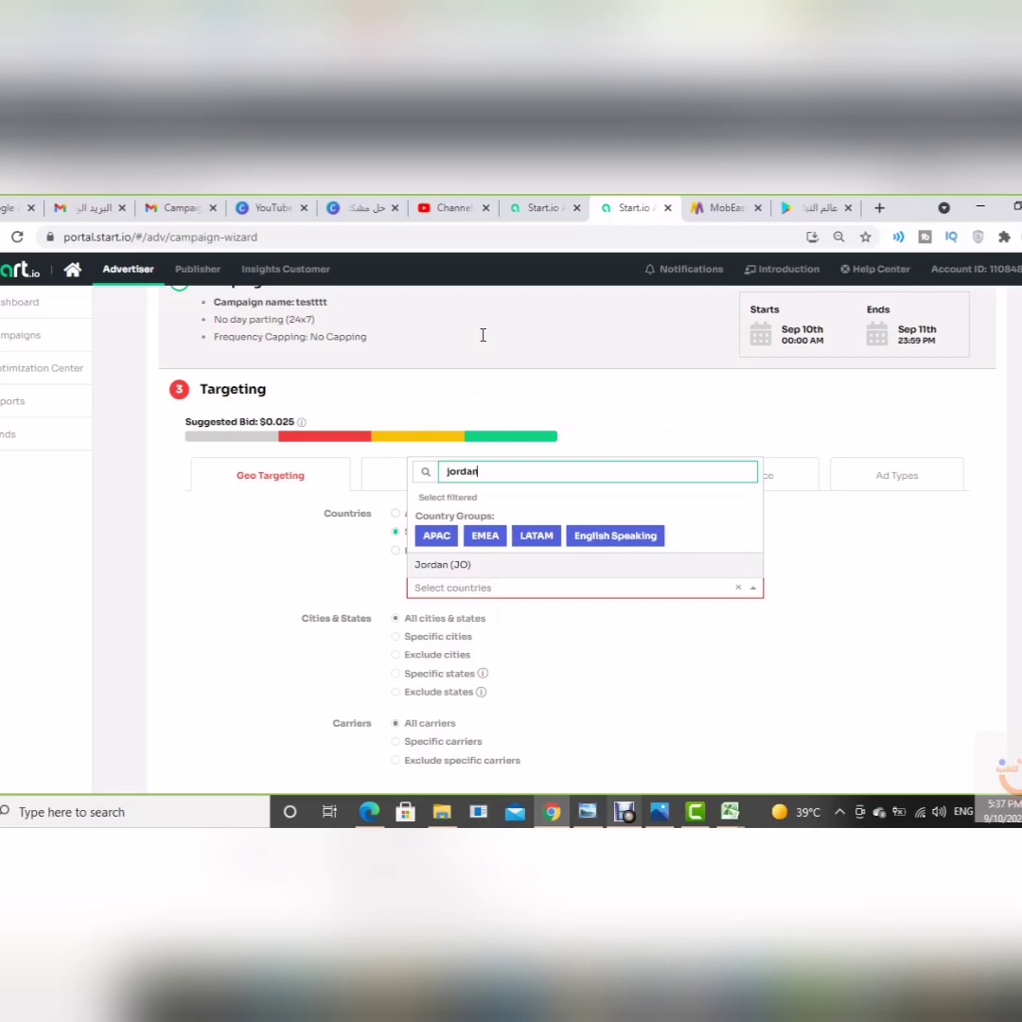
pyautogui.click(442, 564)
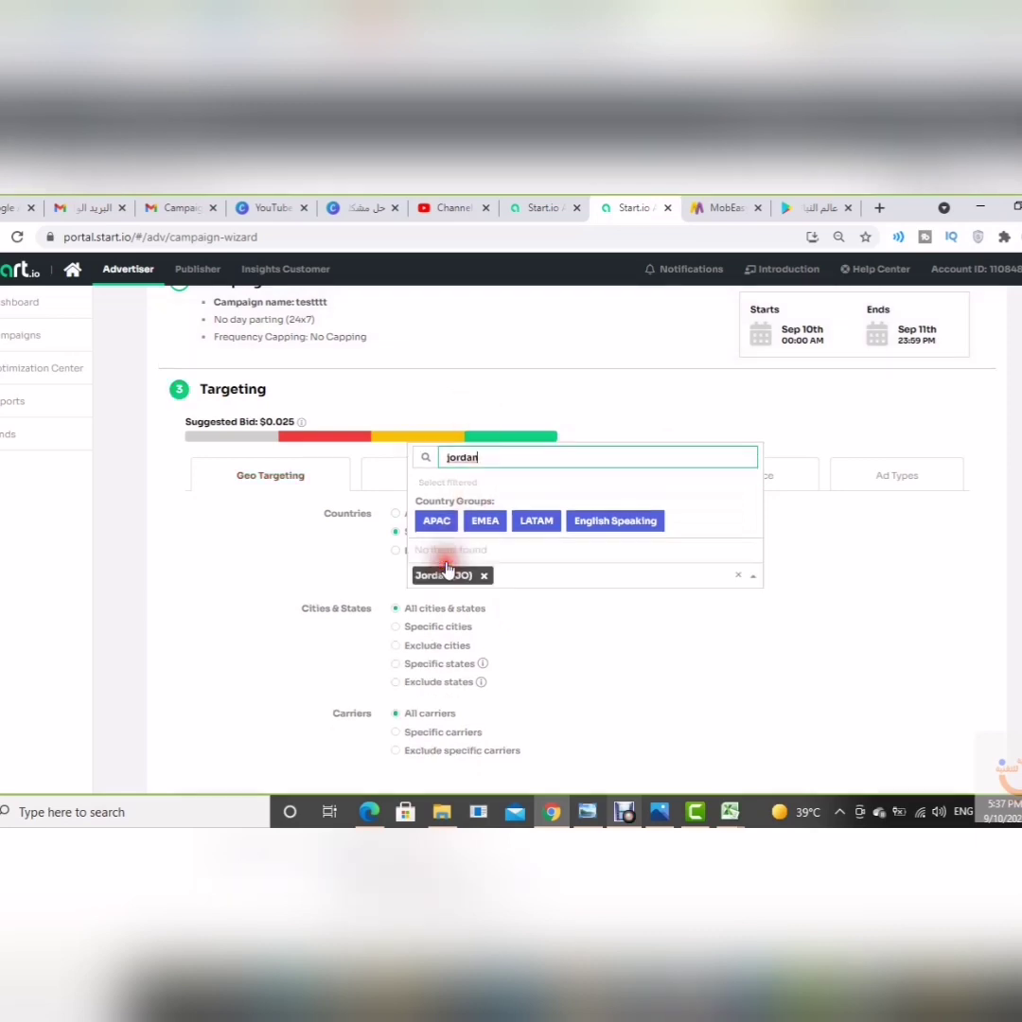
pyautogui.click(658, 615)
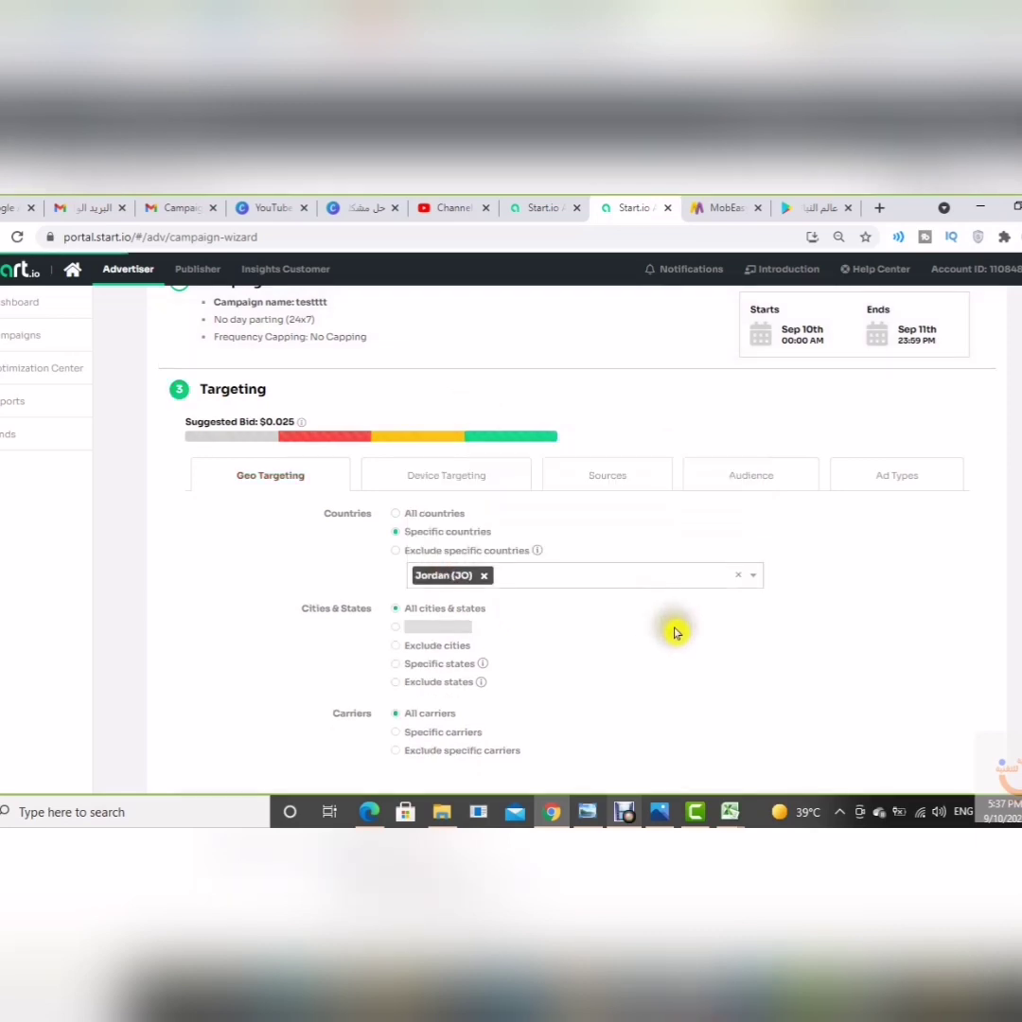
# - Restrict the Jordan targeting to specific cities, choosing Amman, AM
pyautogui.scroll(-1, 675, 627)
pyautogui.click(549, 552)
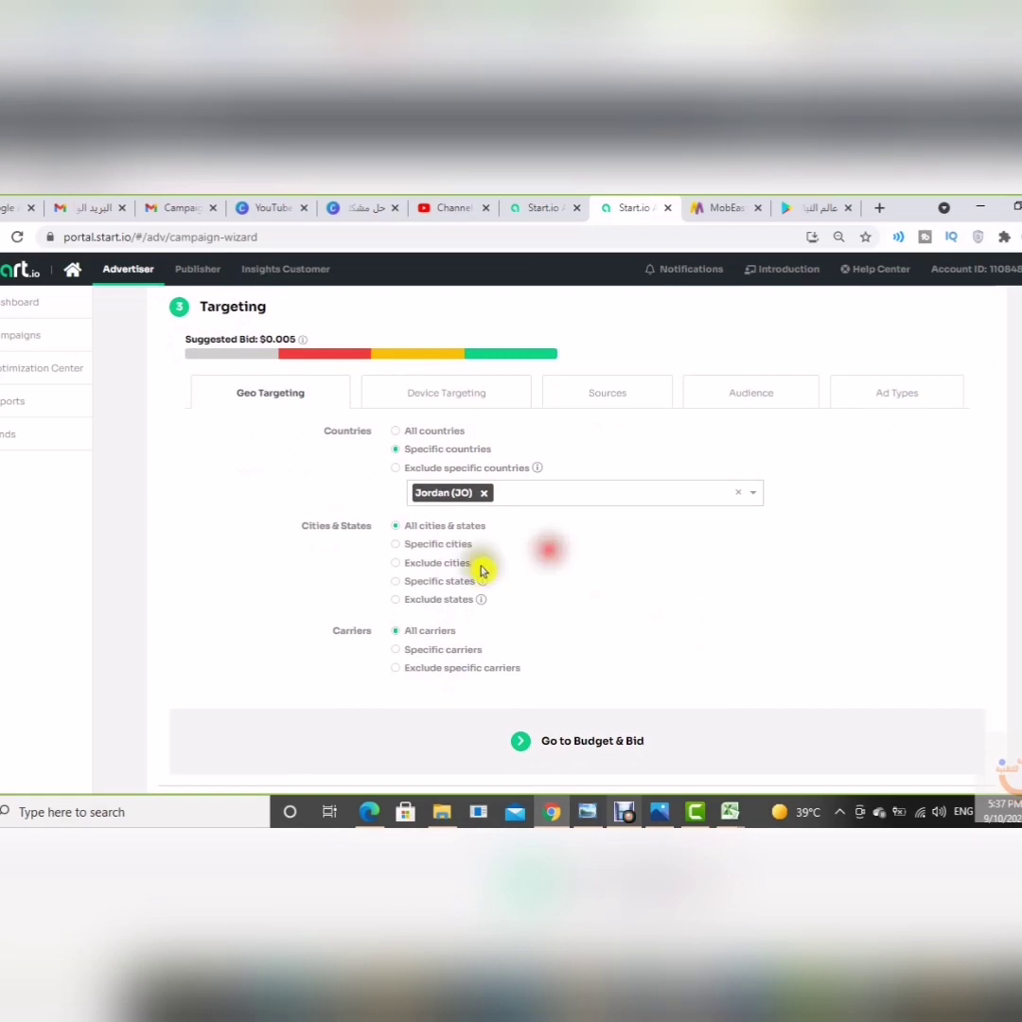
pyautogui.click(397, 545)
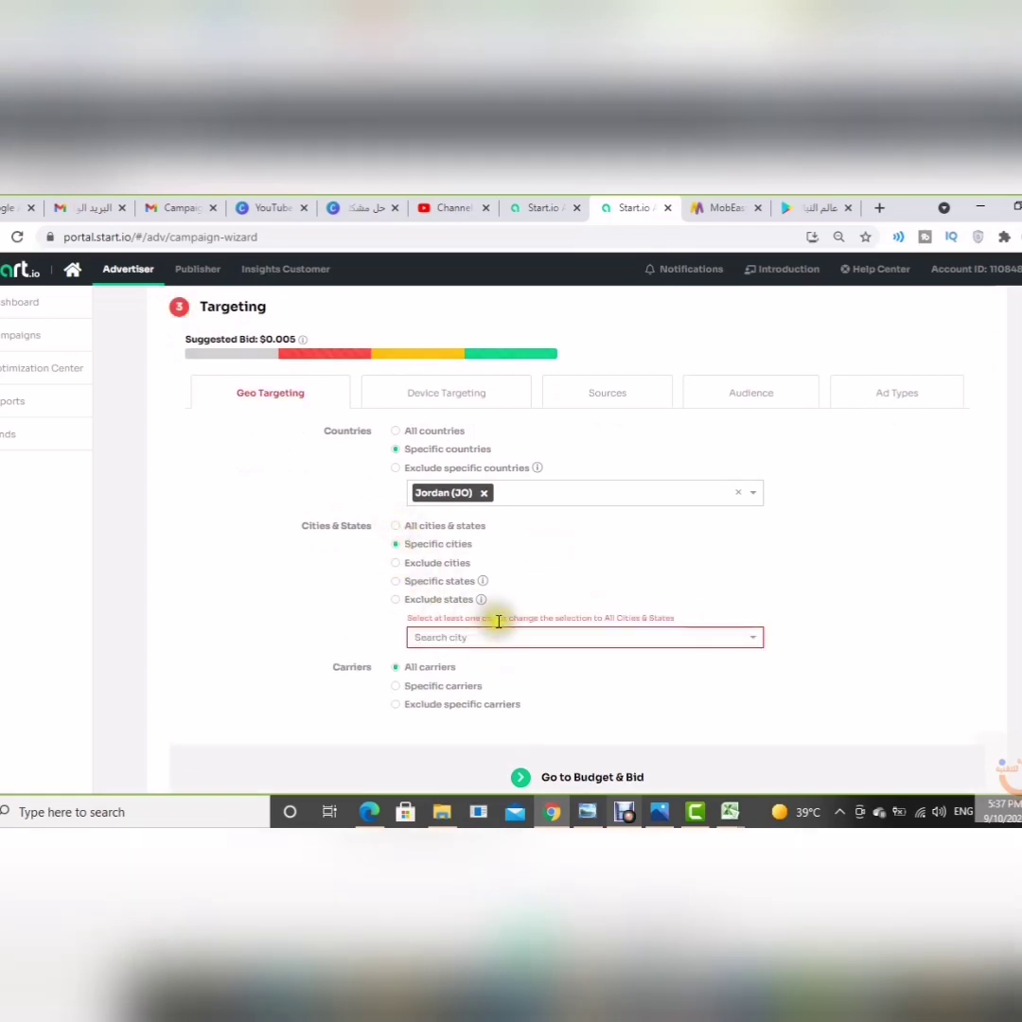
pyautogui.click(500, 639)
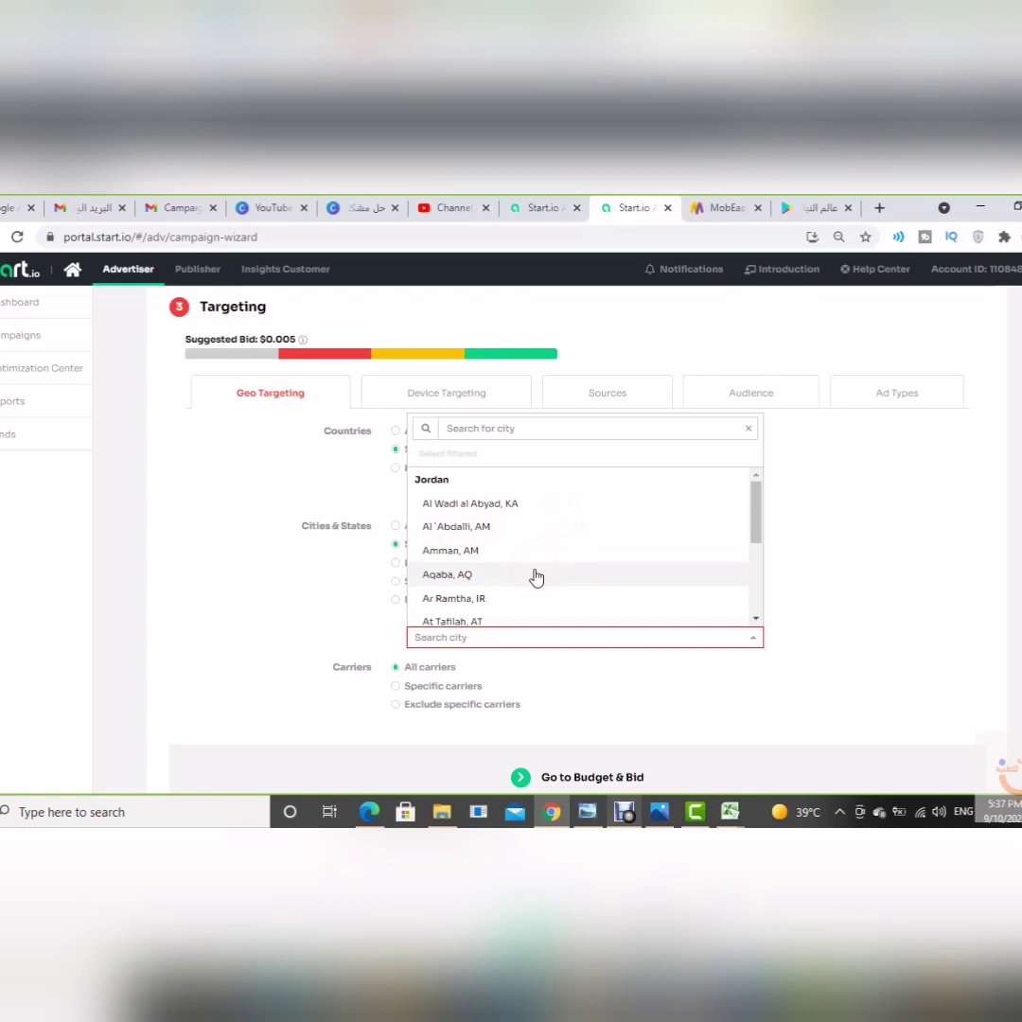
pyautogui.click(511, 551)
pyautogui.click(892, 565)
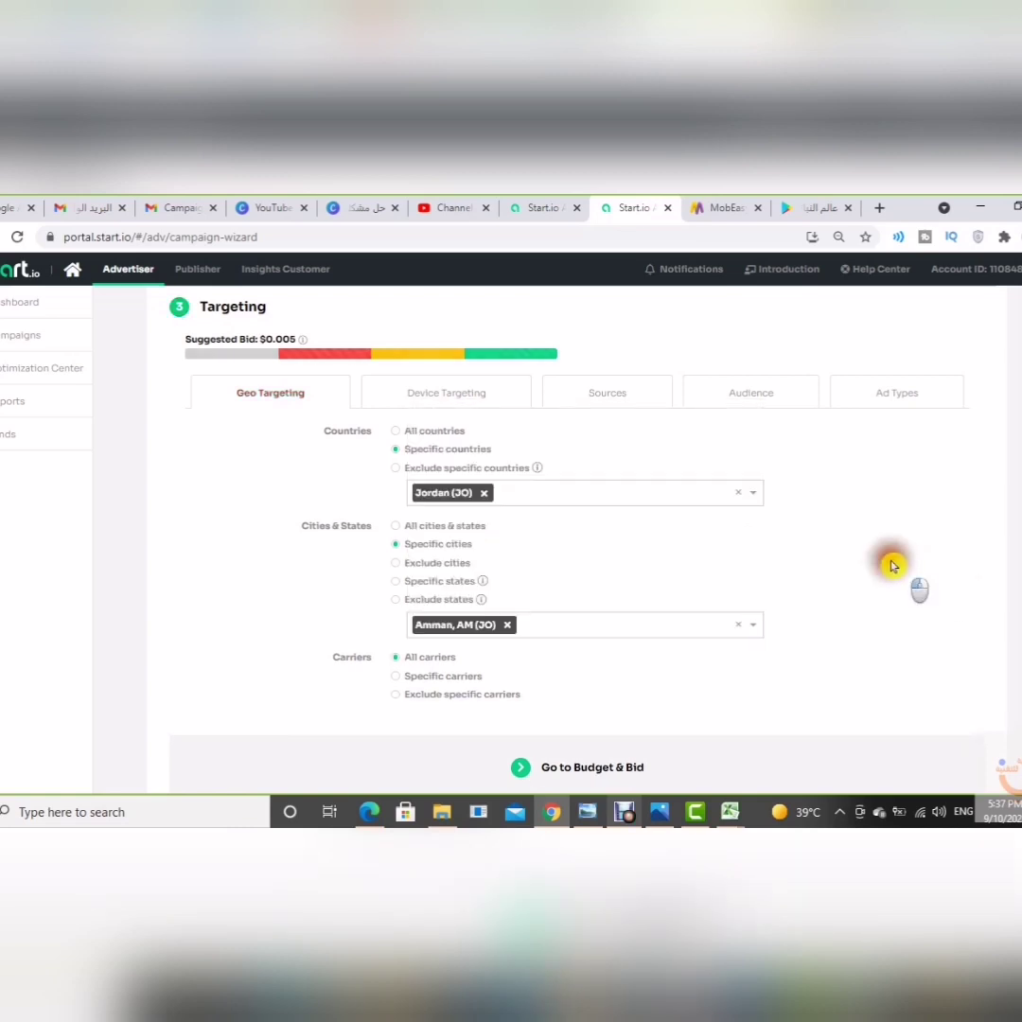
pyautogui.scroll(-3, 779, 566)
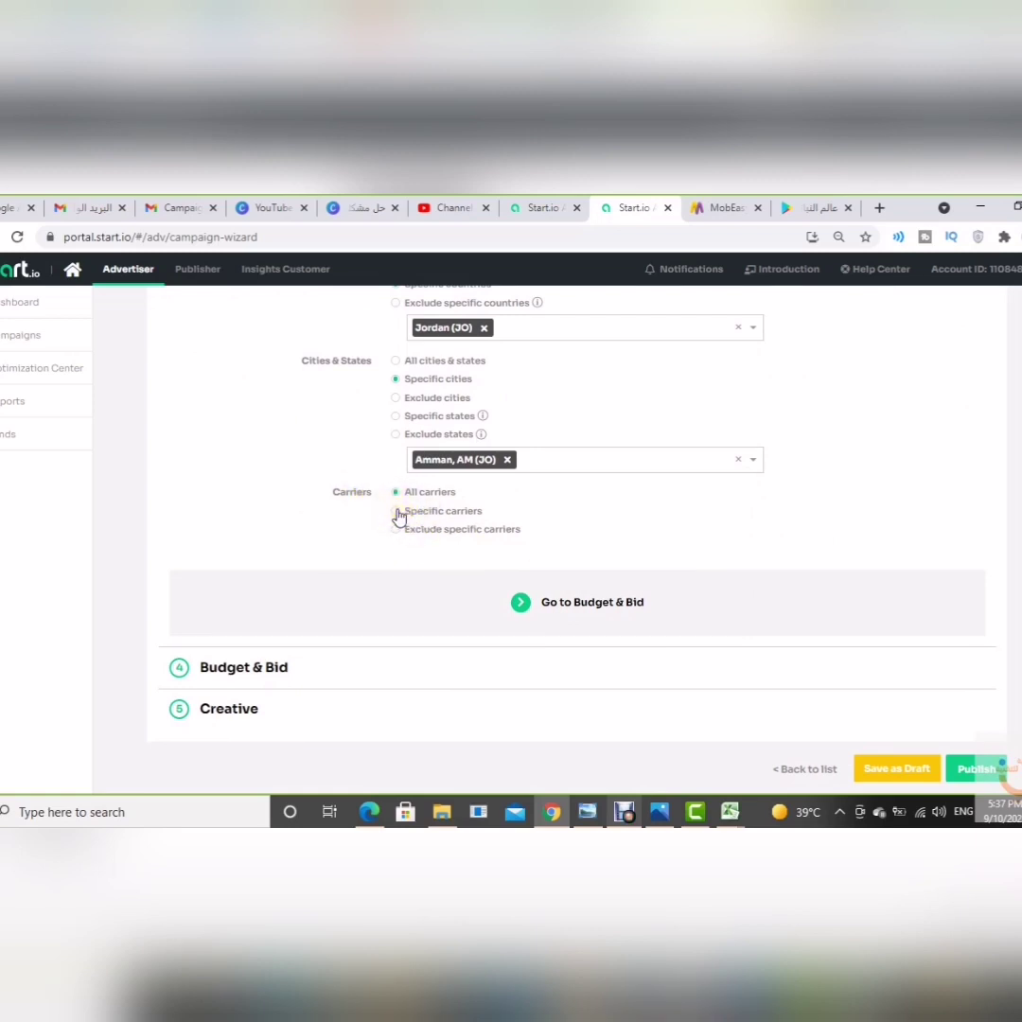
pyautogui.click(396, 511)
pyautogui.click(500, 567)
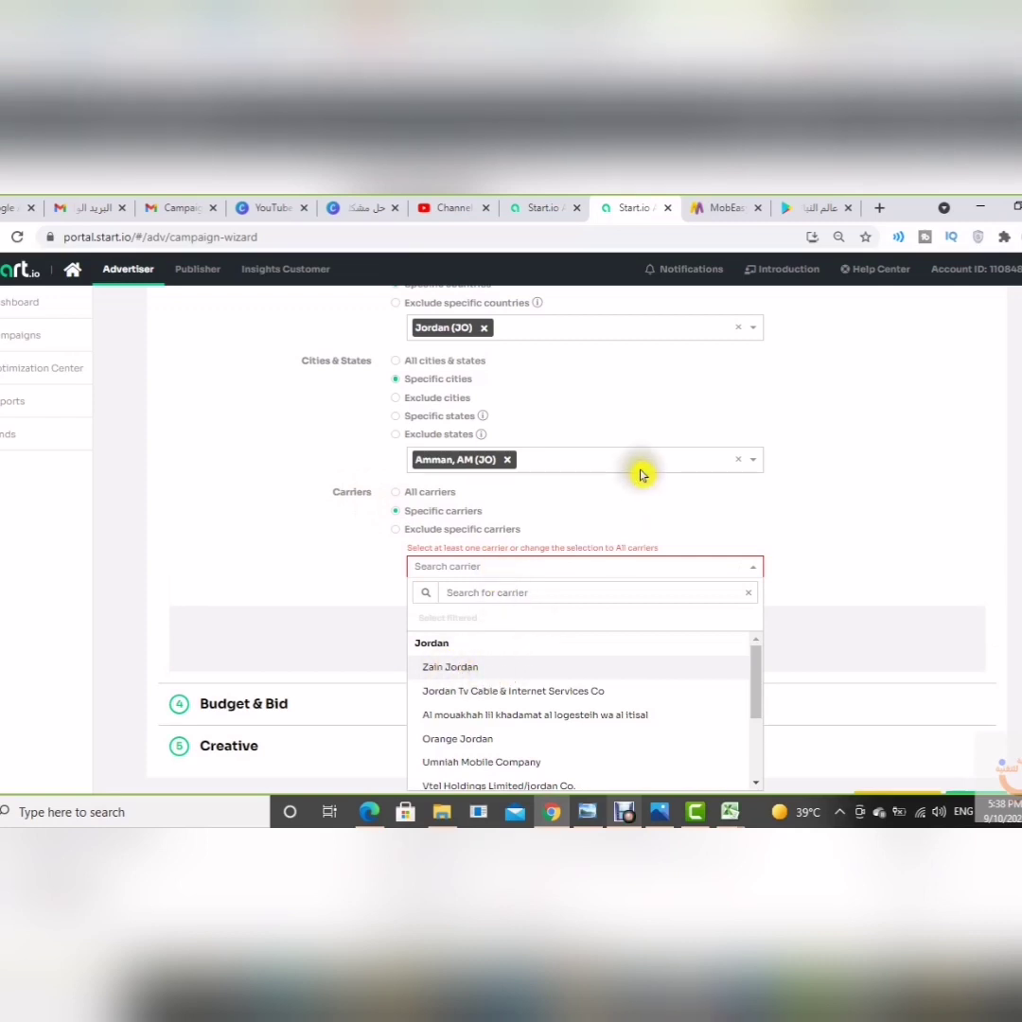
pyautogui.click(402, 499)
pyautogui.click(397, 493)
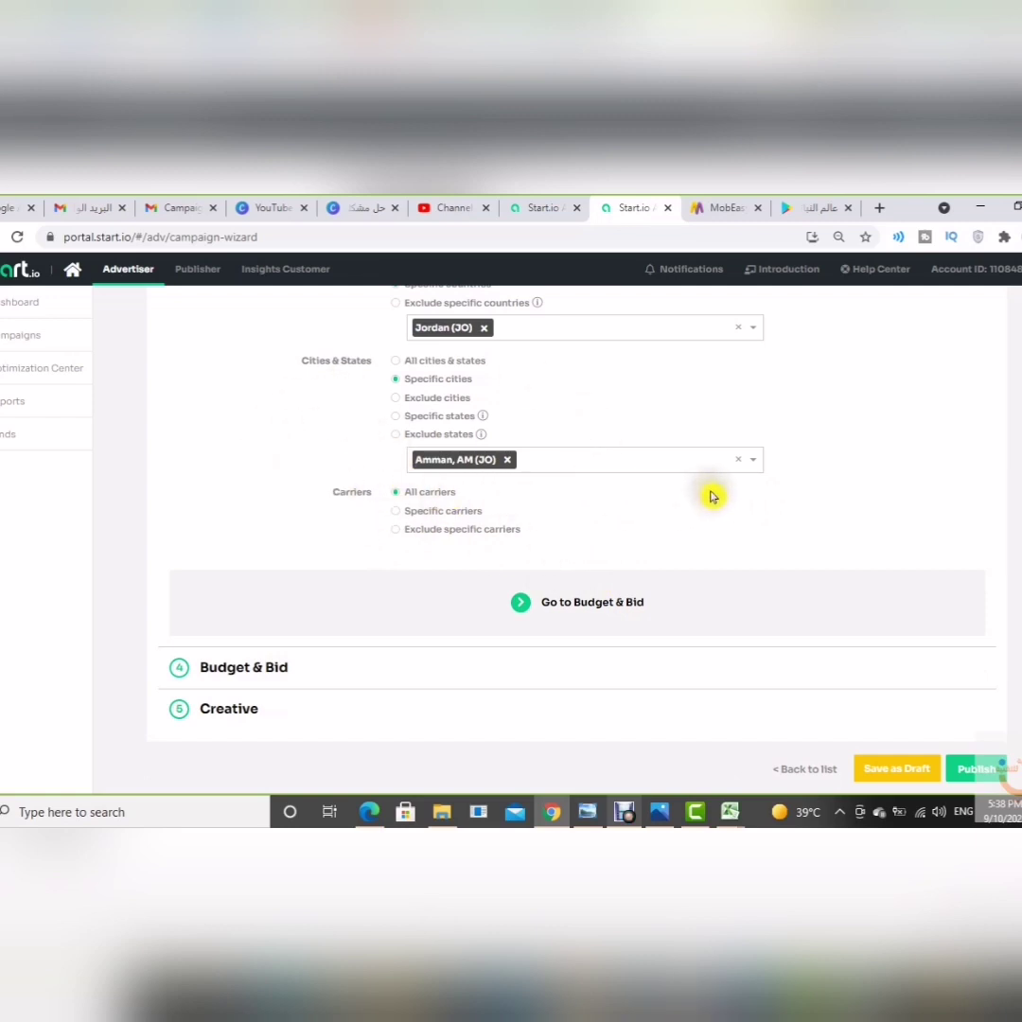
# - Continue to Budget & Bid and set the total budget to $25 and the daily budget to $10
pyautogui.click(579, 610)
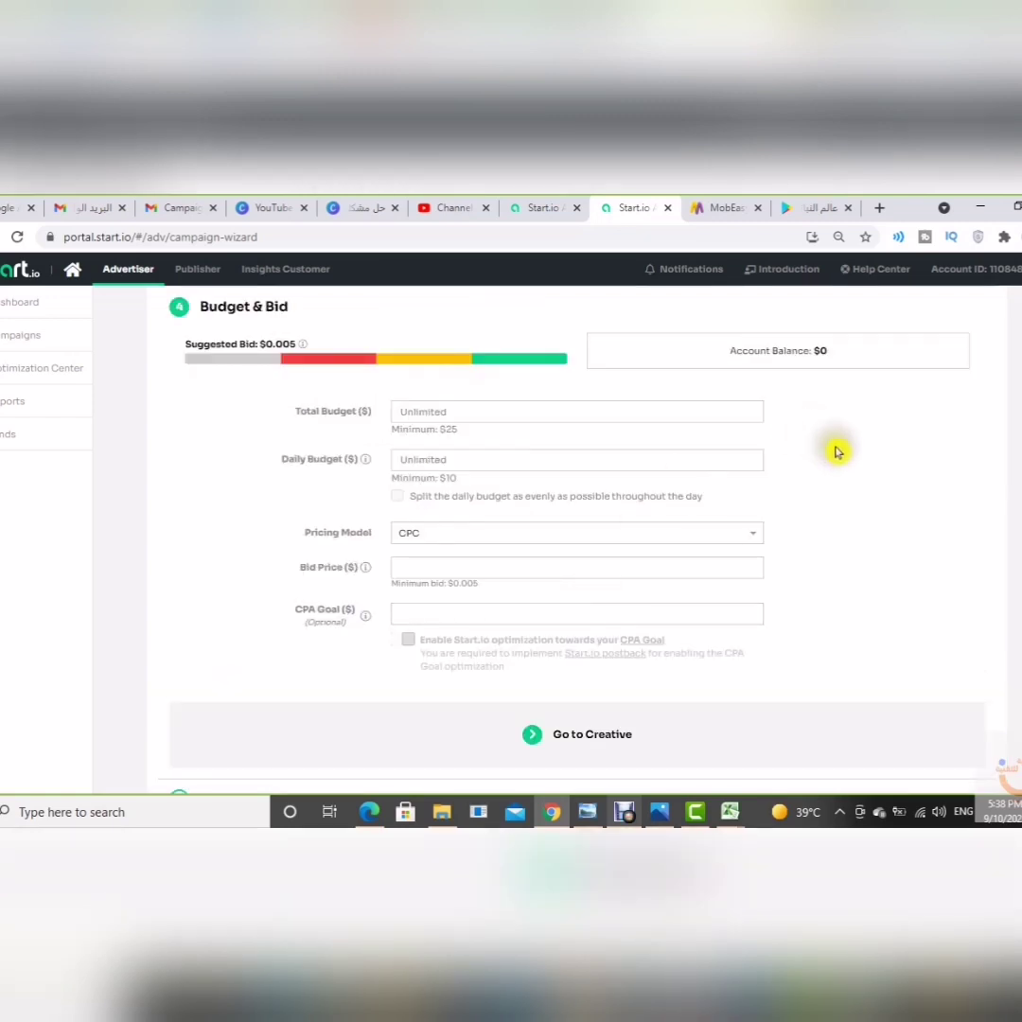
pyautogui.scroll(1, 839, 449)
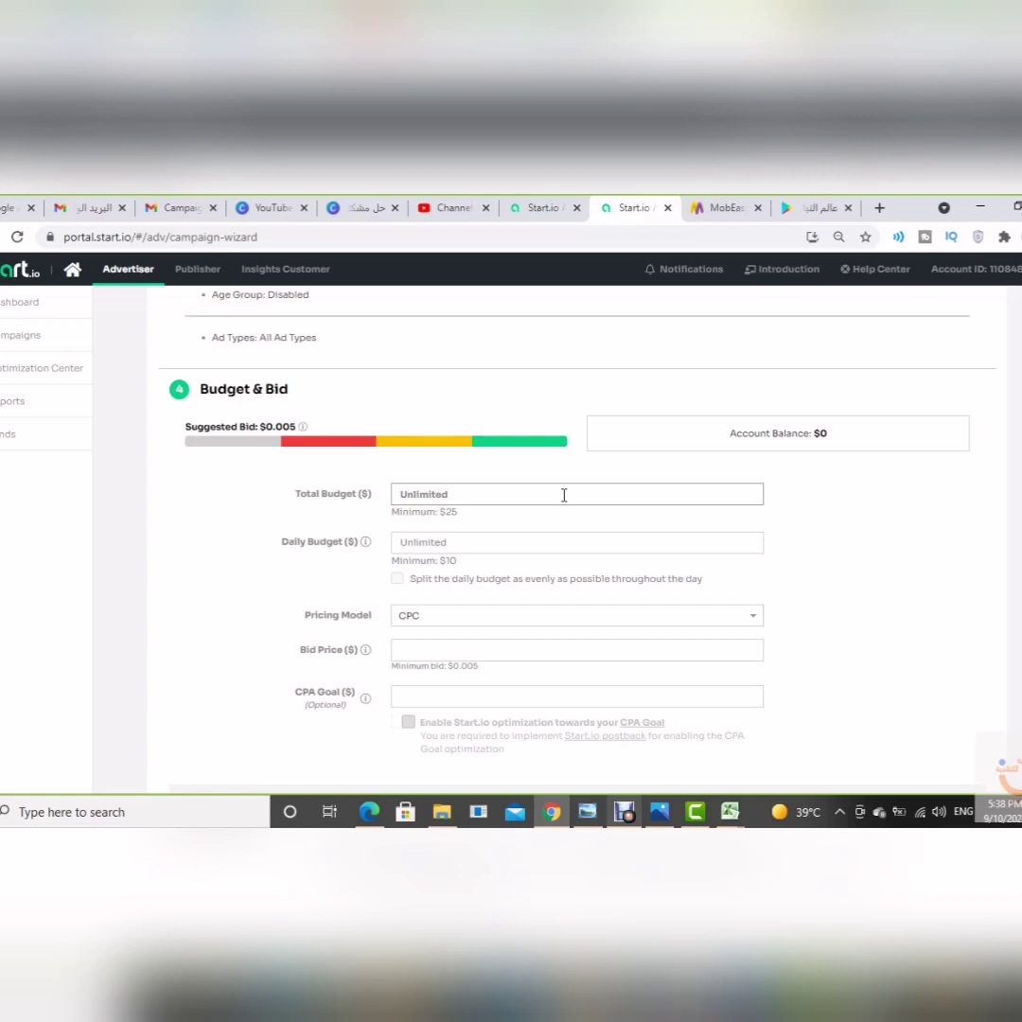
pyautogui.click(503, 489)
pyautogui.write('25')
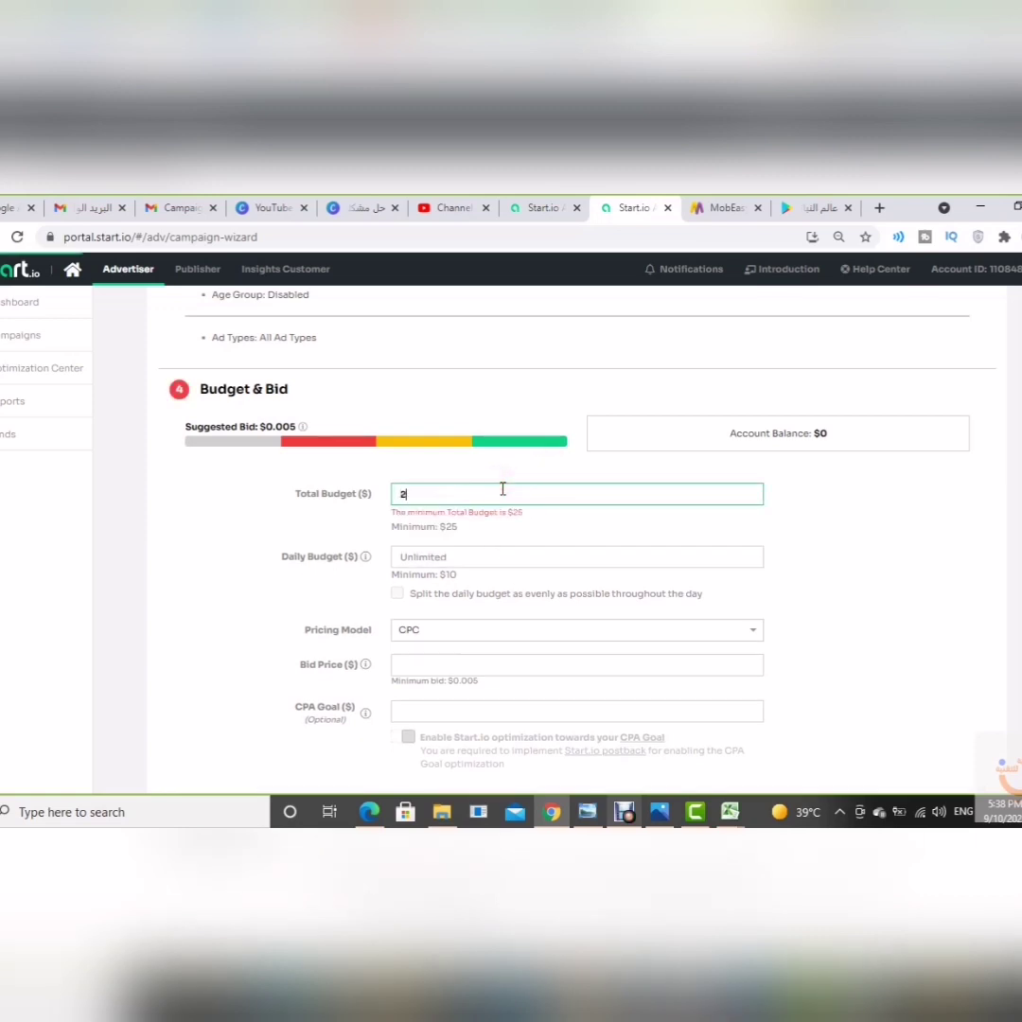
pyautogui.click(475, 546)
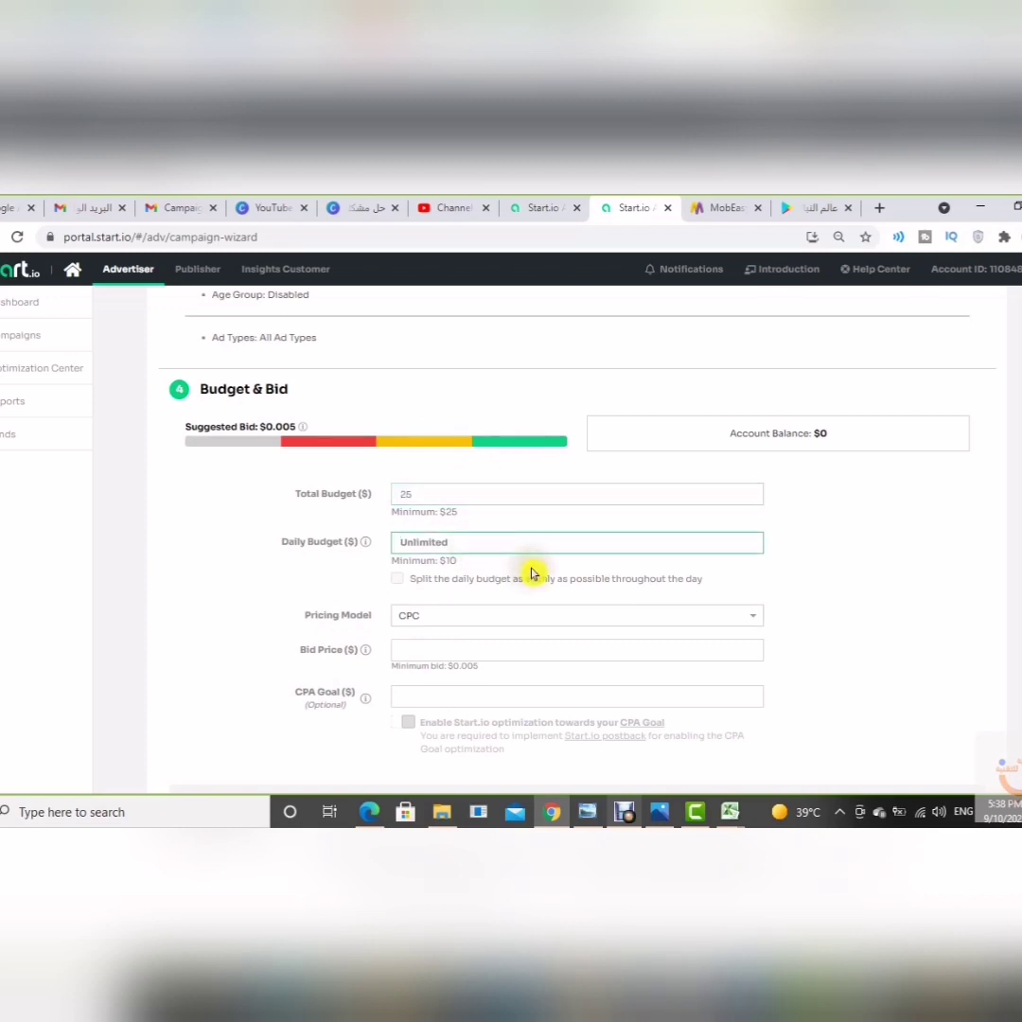
pyautogui.write('10')
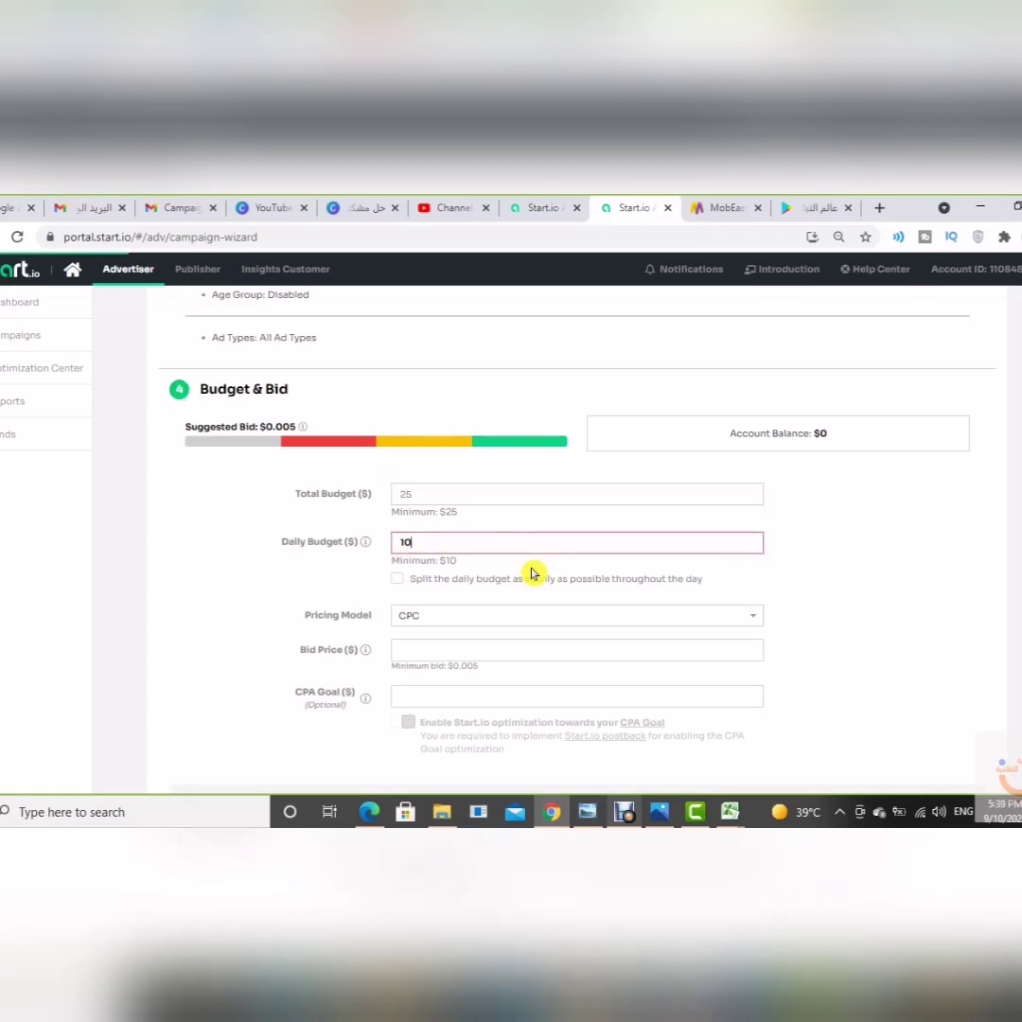
# - Choose CPC as the pricing model and set the bid price to $0.005
pyautogui.scroll(-1, 499, 521)
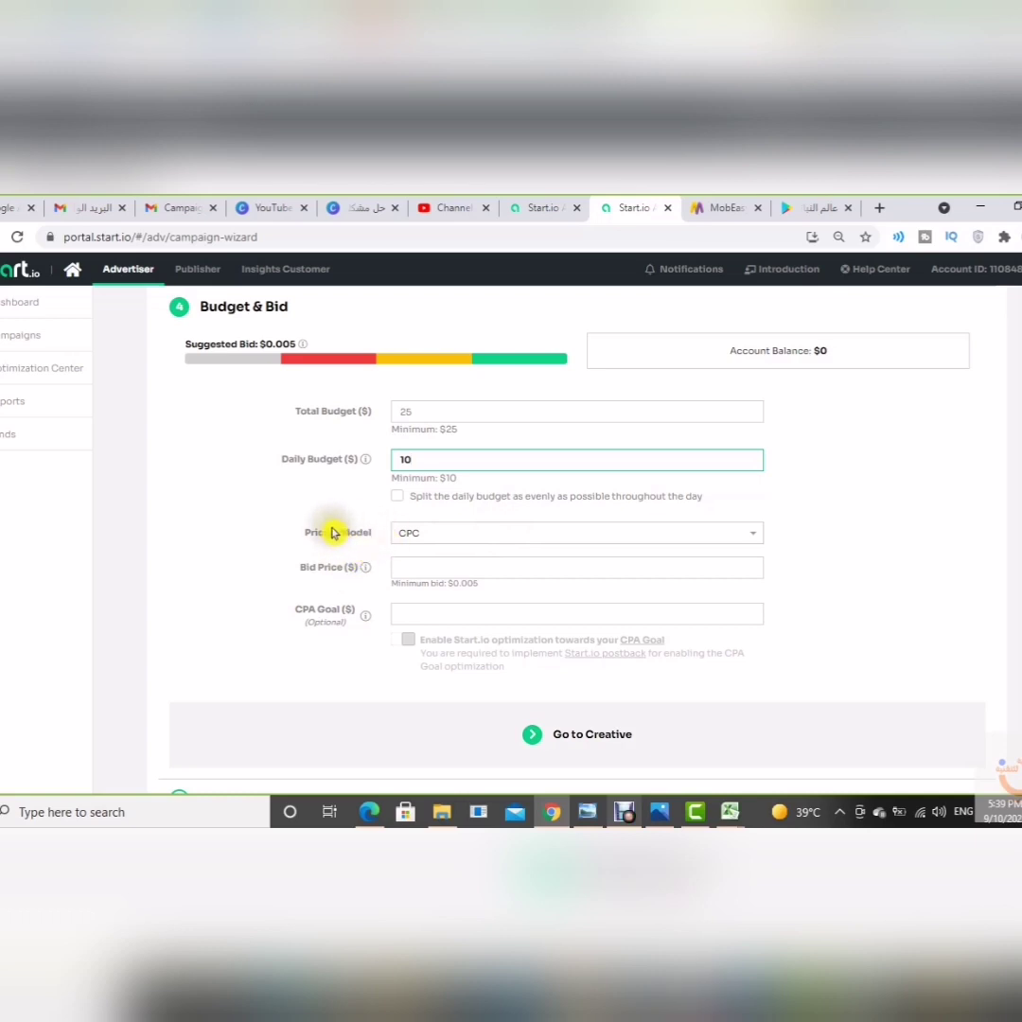
pyautogui.click(432, 538)
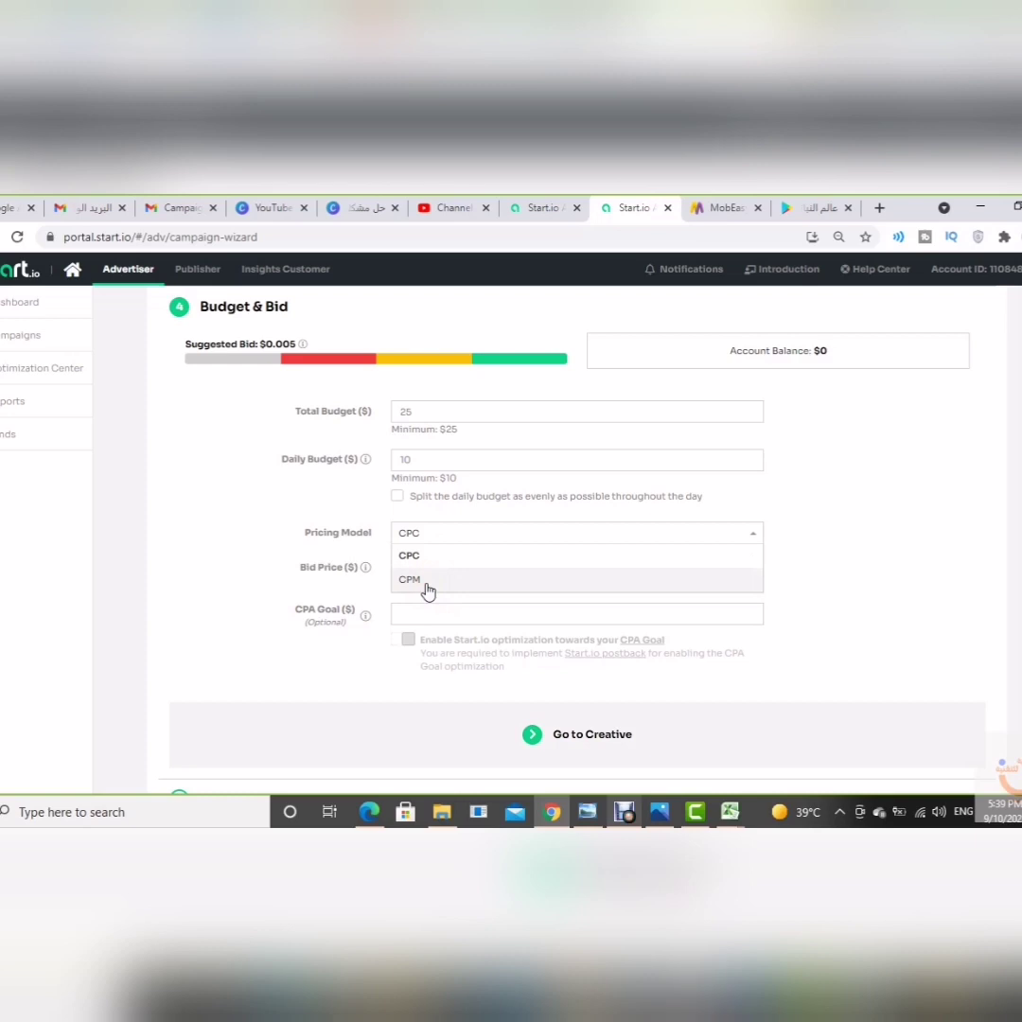
pyautogui.click(427, 590)
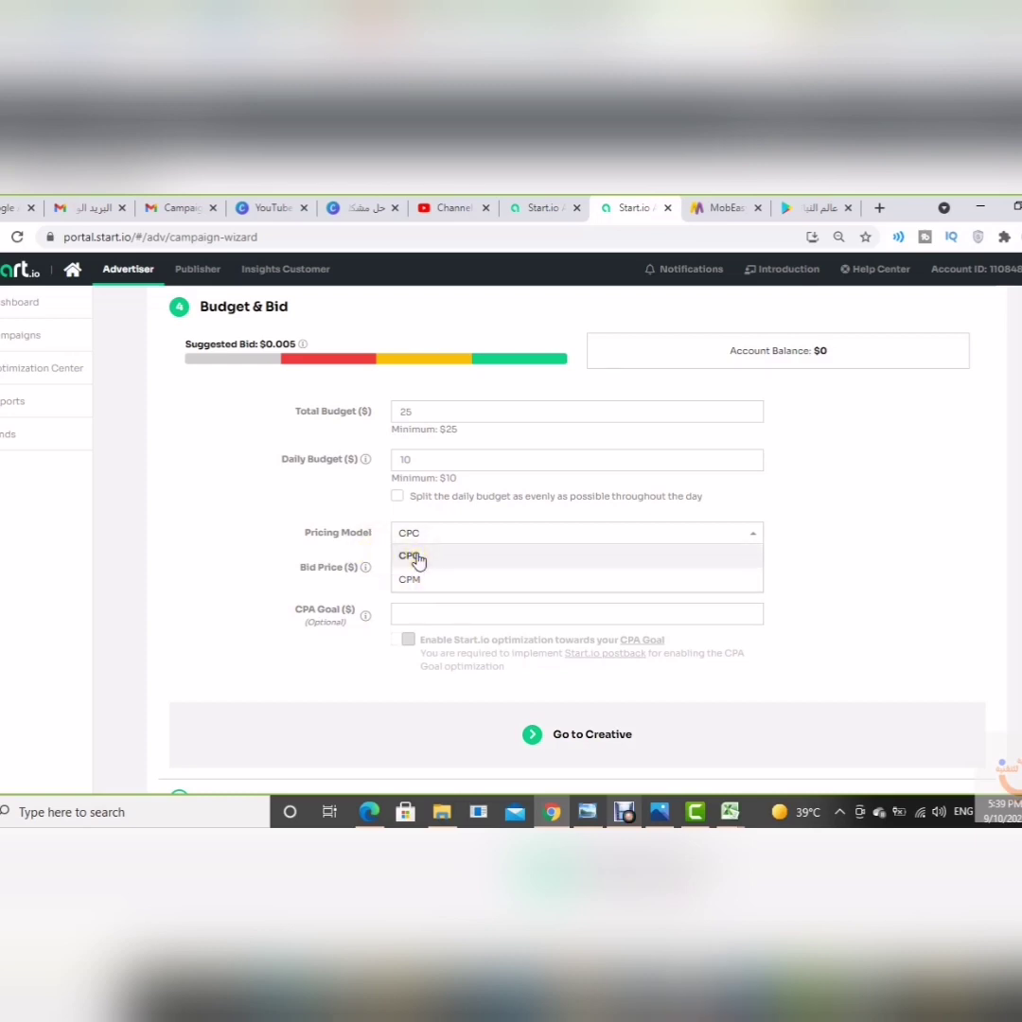
pyautogui.click(418, 556)
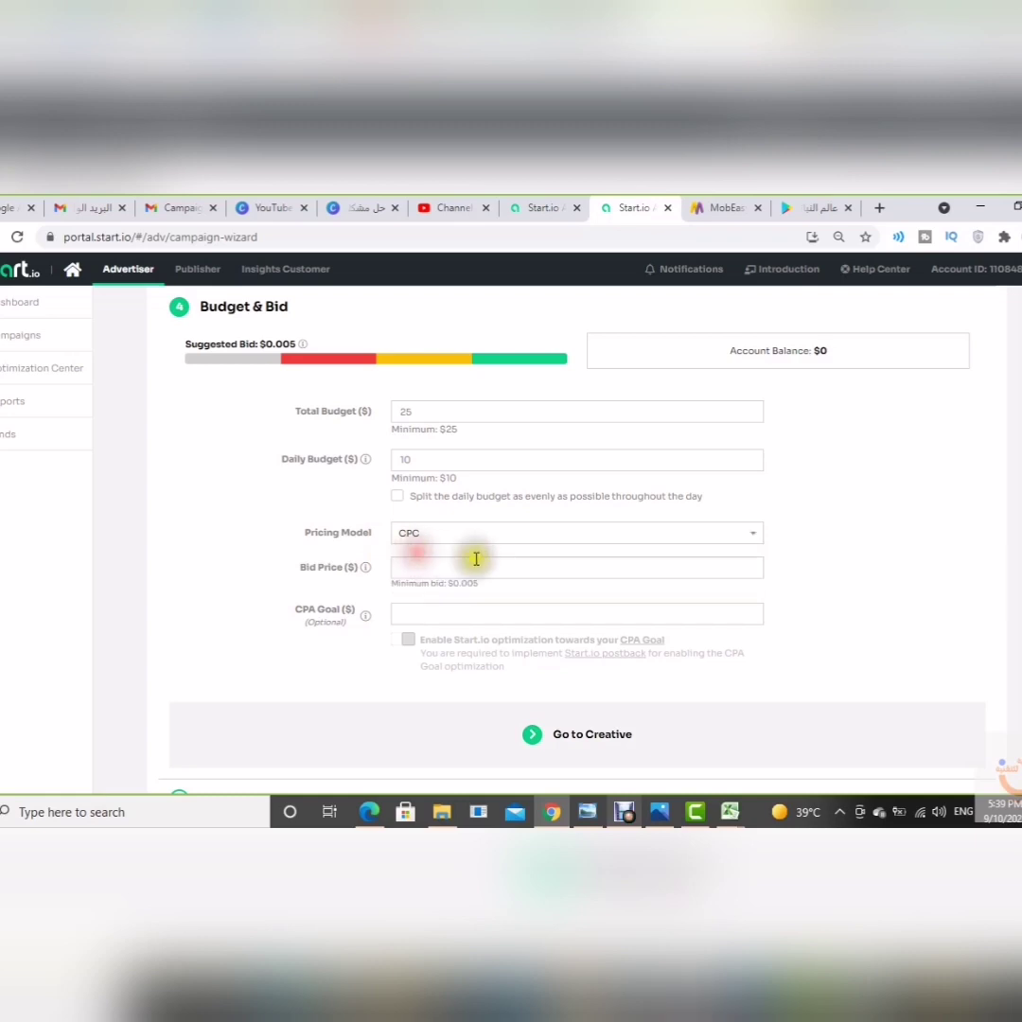
pyautogui.click(590, 564)
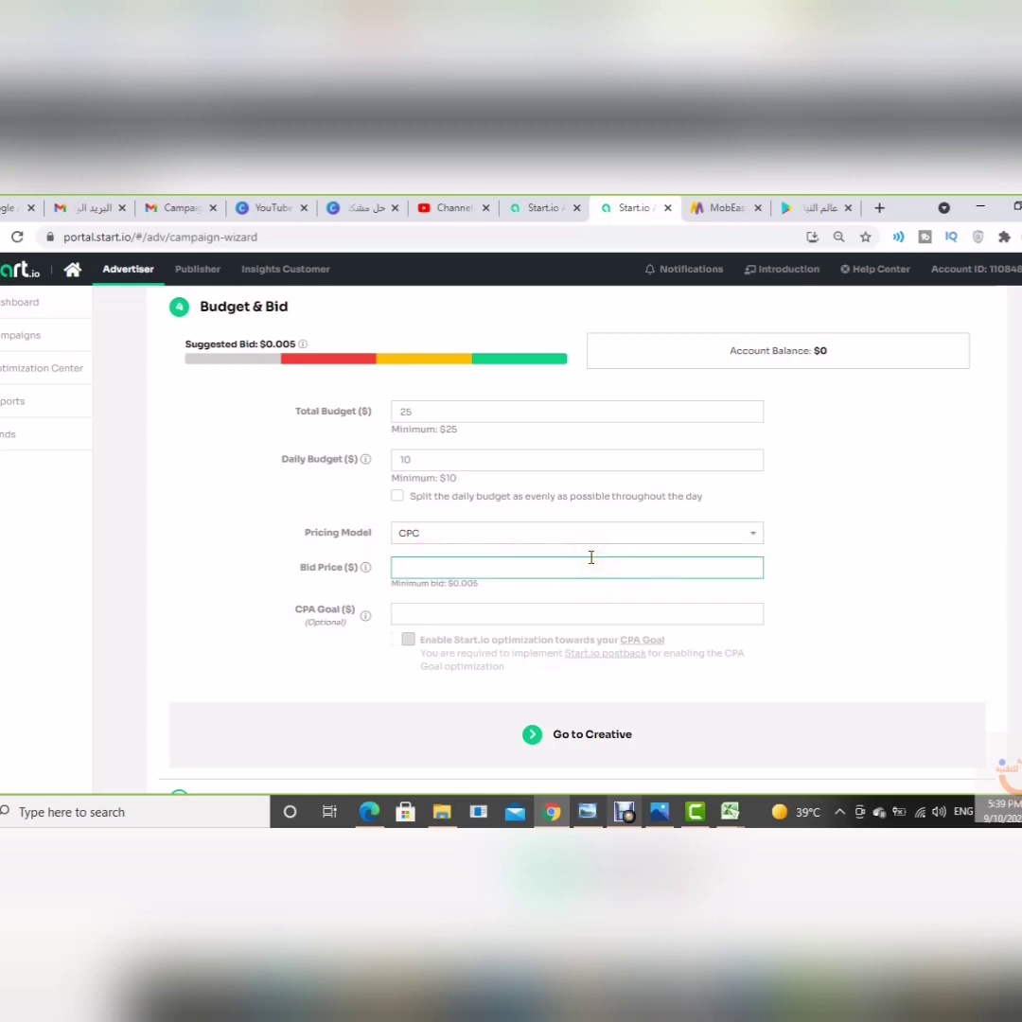
pyautogui.write('0.005')
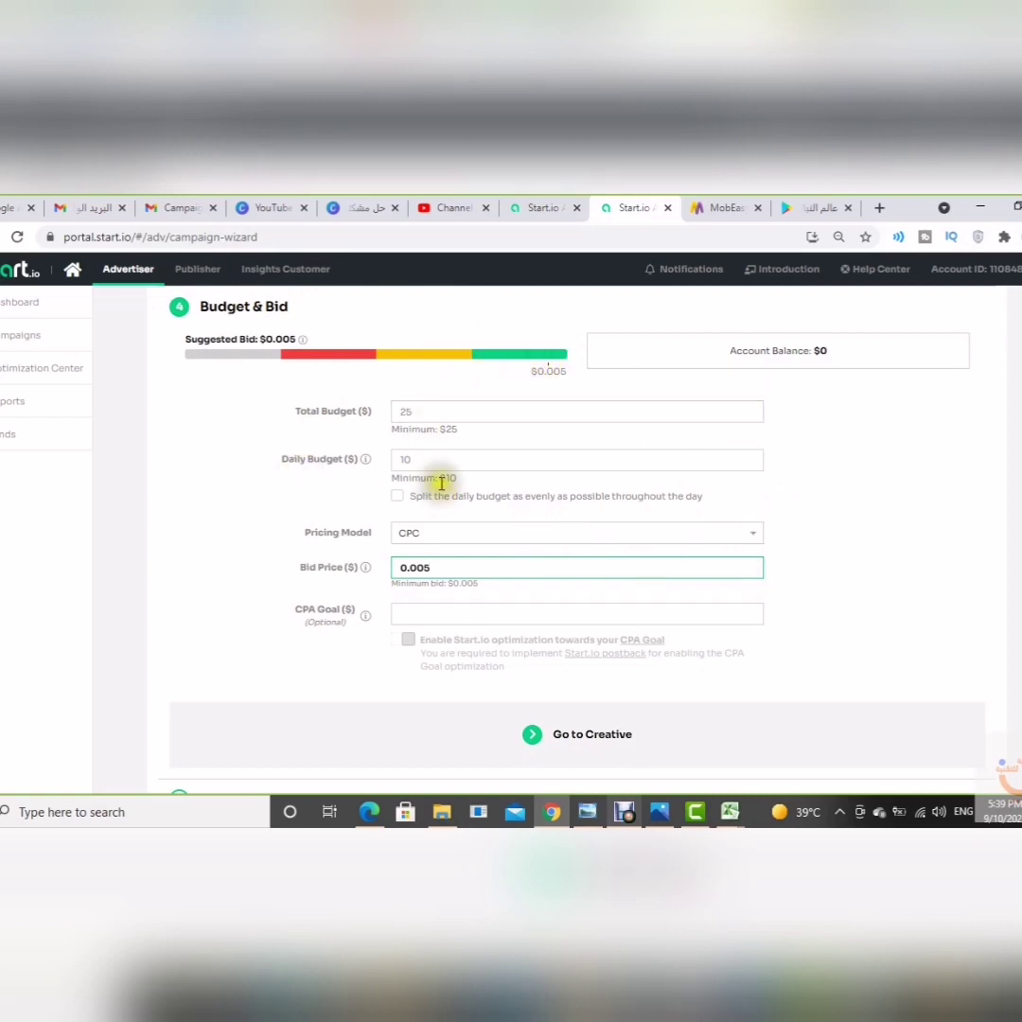
# - Continue to the Creative section and start adding the campaign's first creative
pyautogui.scroll(-2, 821, 528)
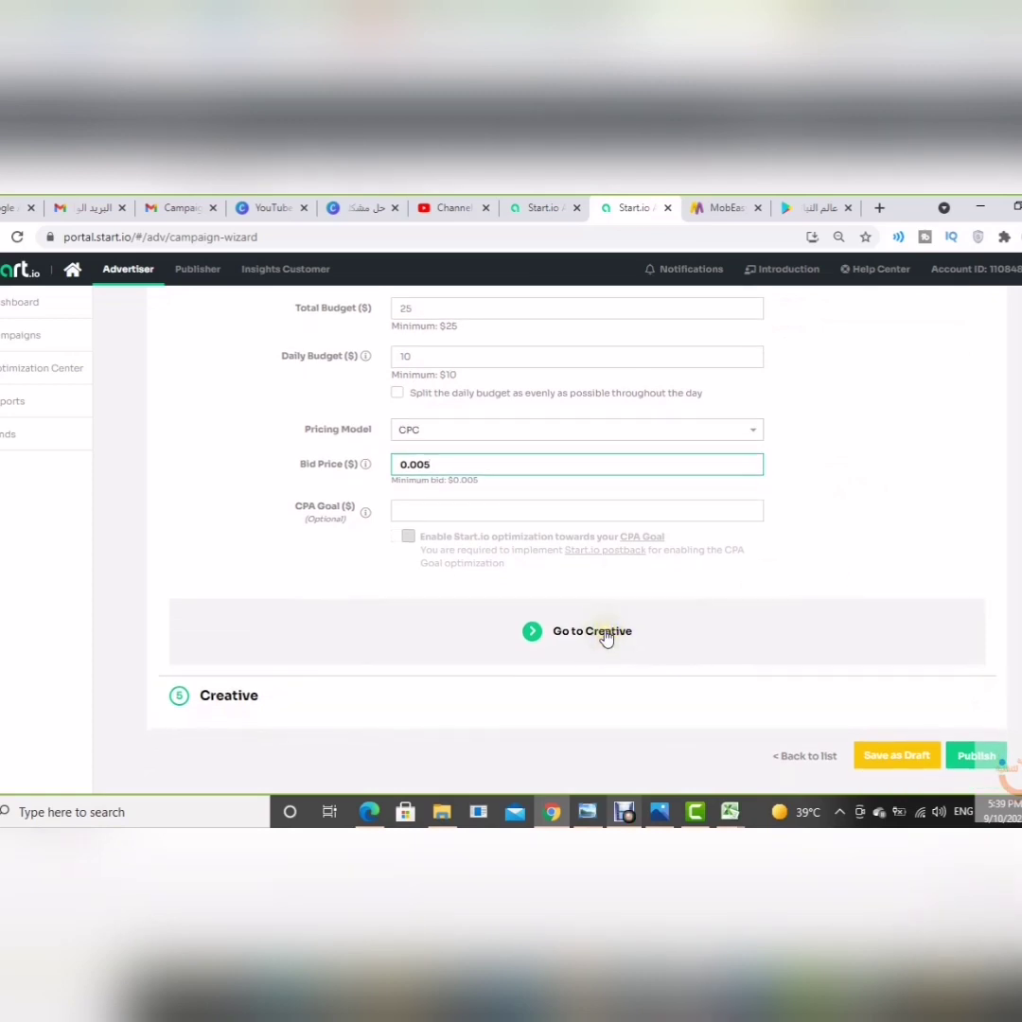
pyautogui.click(605, 639)
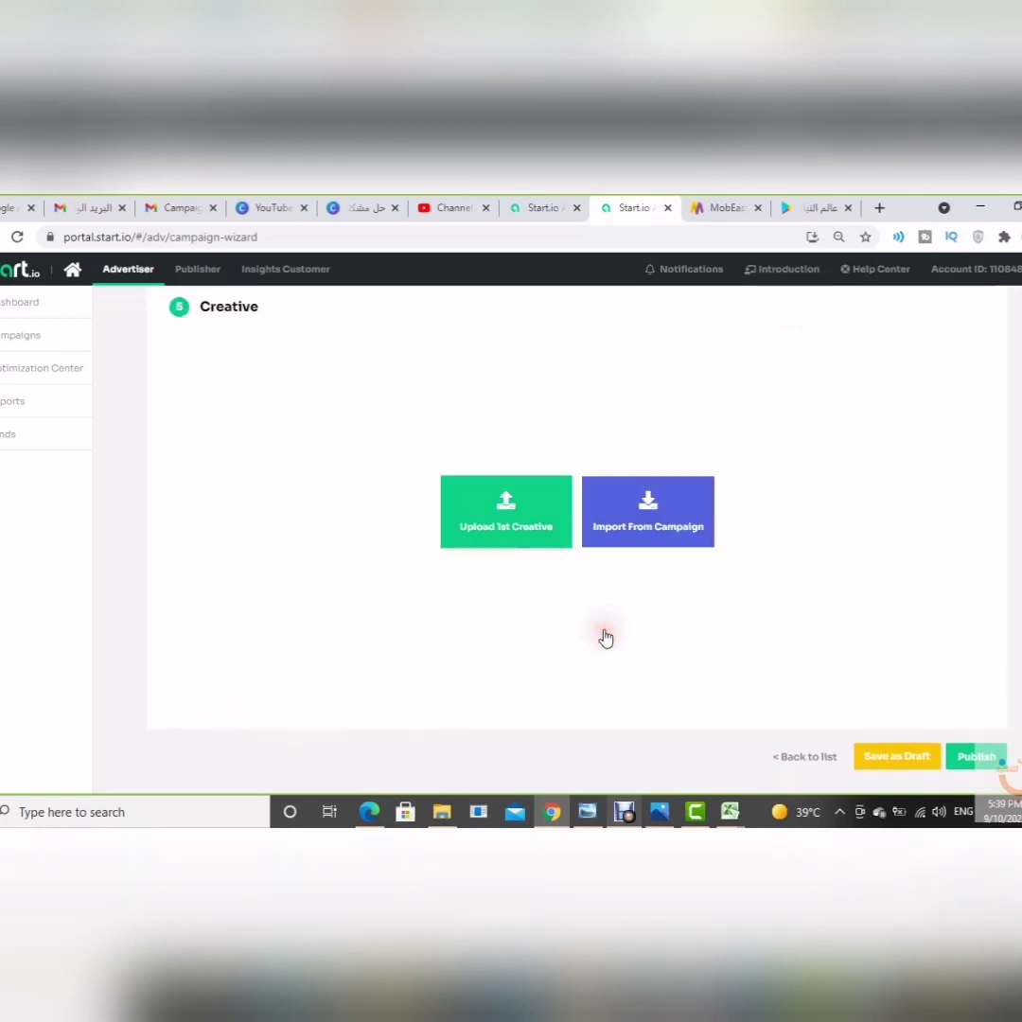
pyautogui.scroll(2, 689, 642)
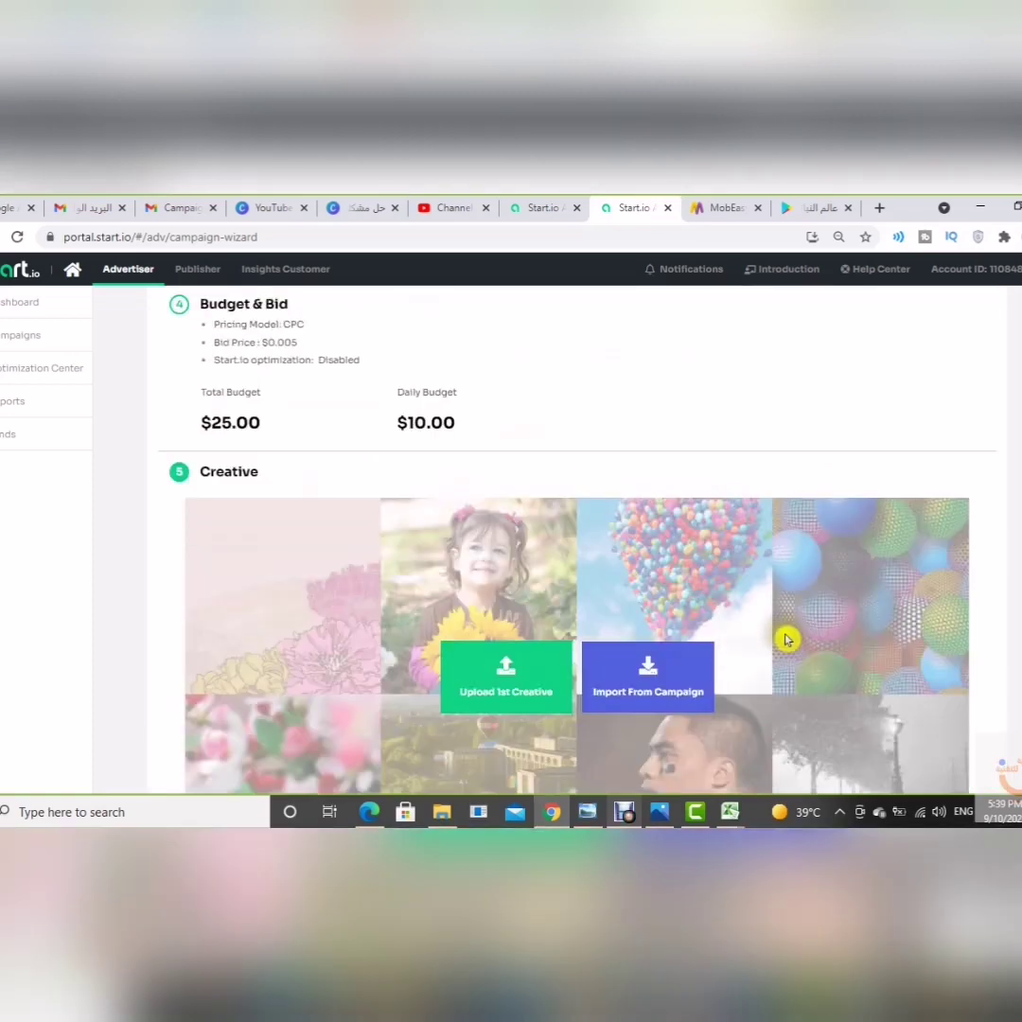
pyautogui.scroll(-1, 789, 608)
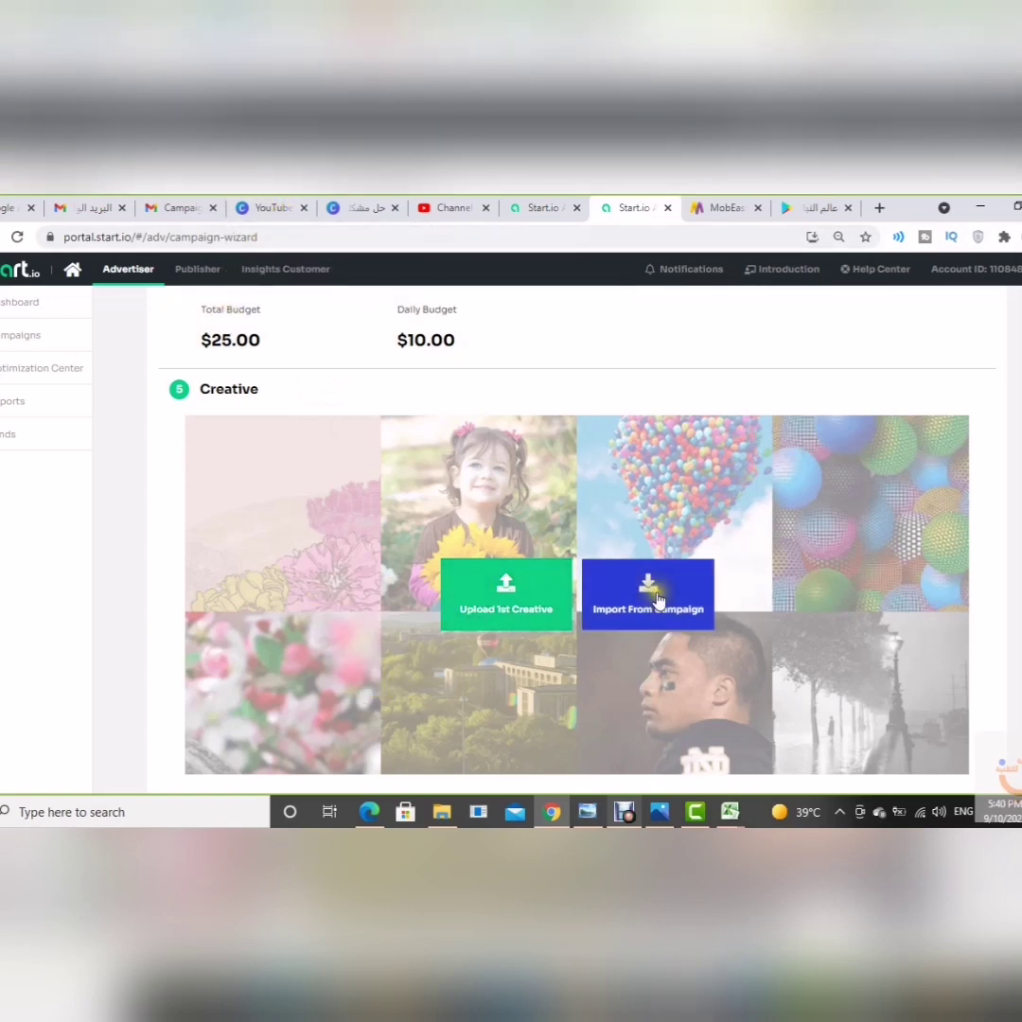
pyautogui.click(522, 588)
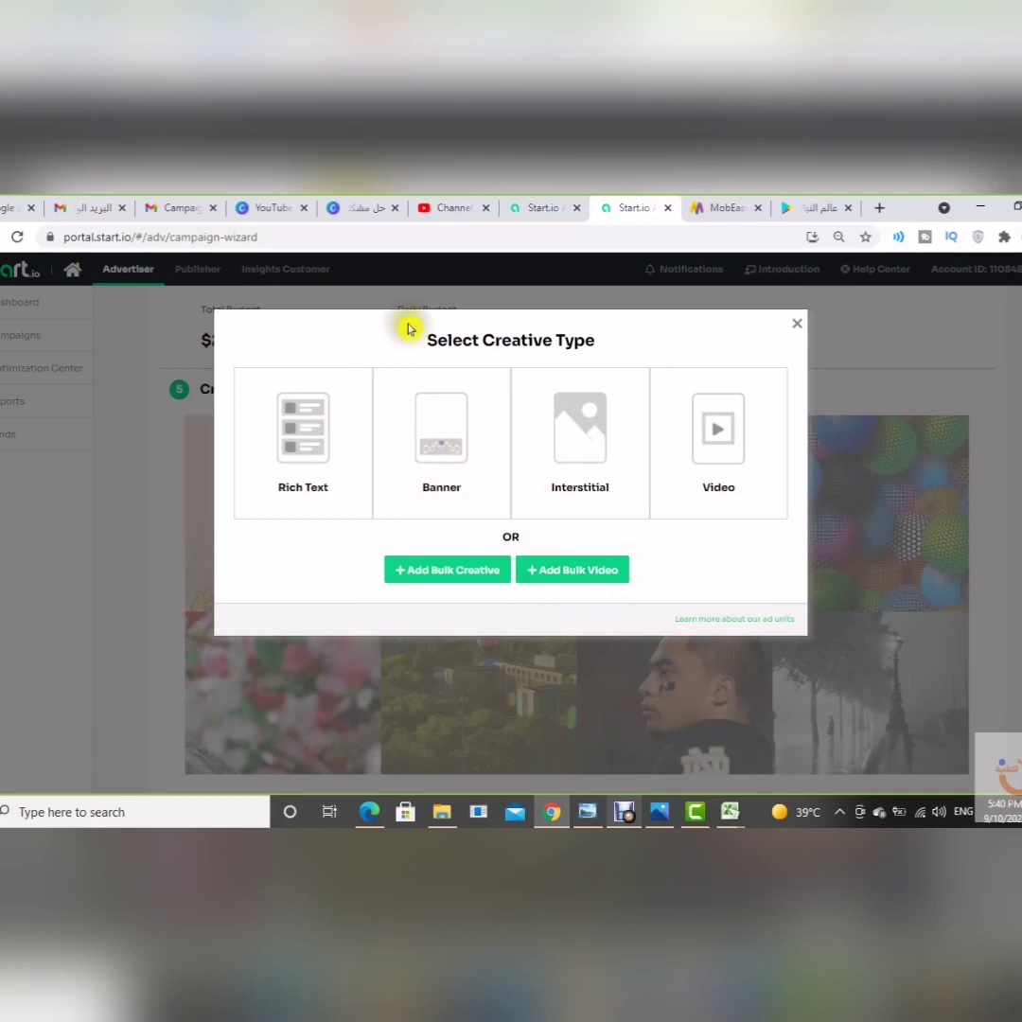
pyautogui.moveTo(408, 326); pyautogui.dragTo(511, 319)
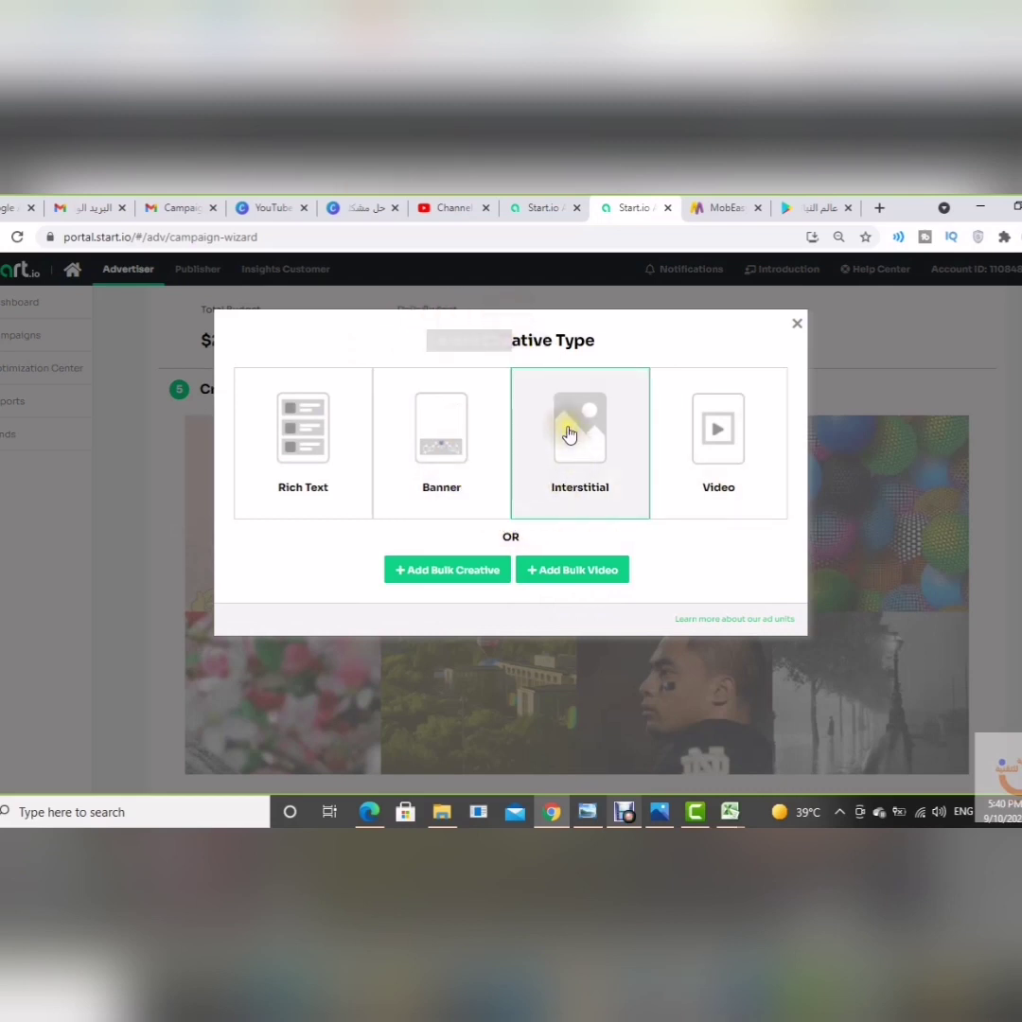
pyautogui.click(717, 465)
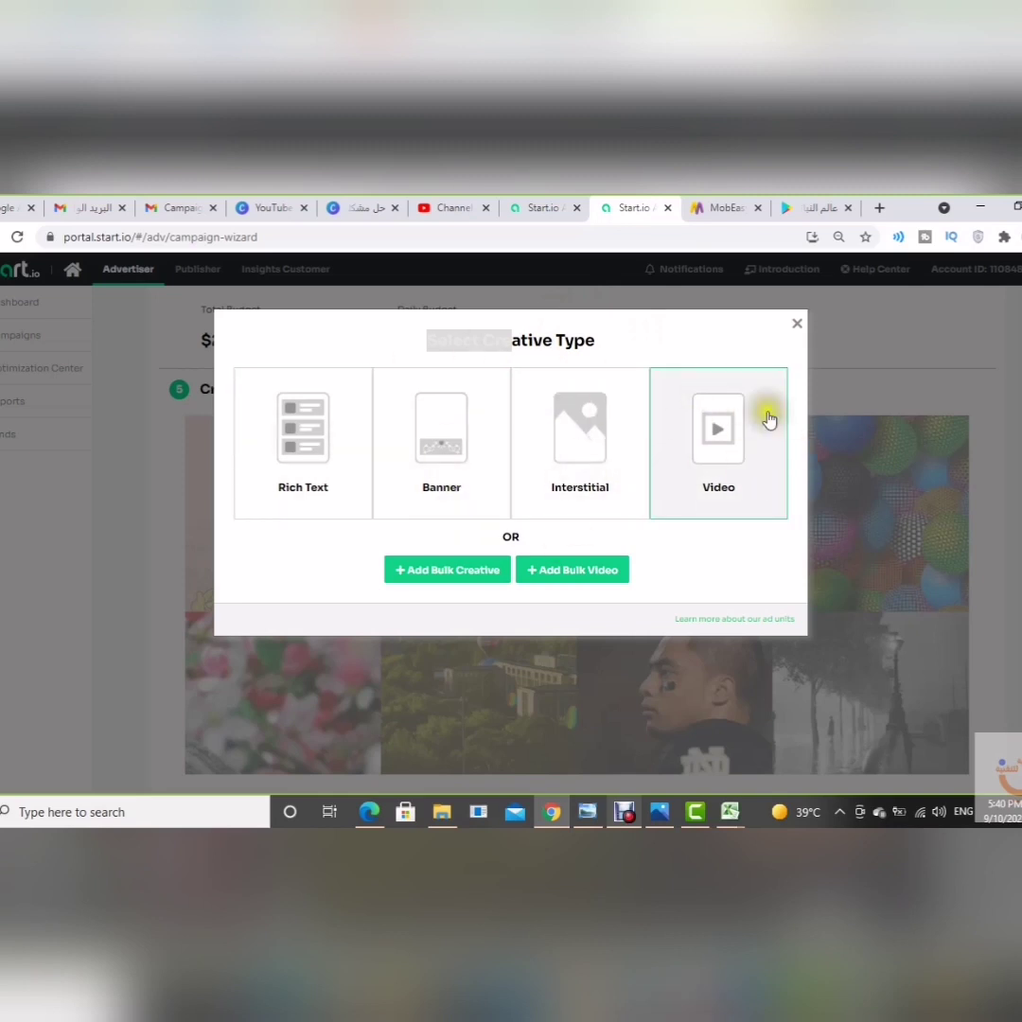
pyautogui.click(716, 424)
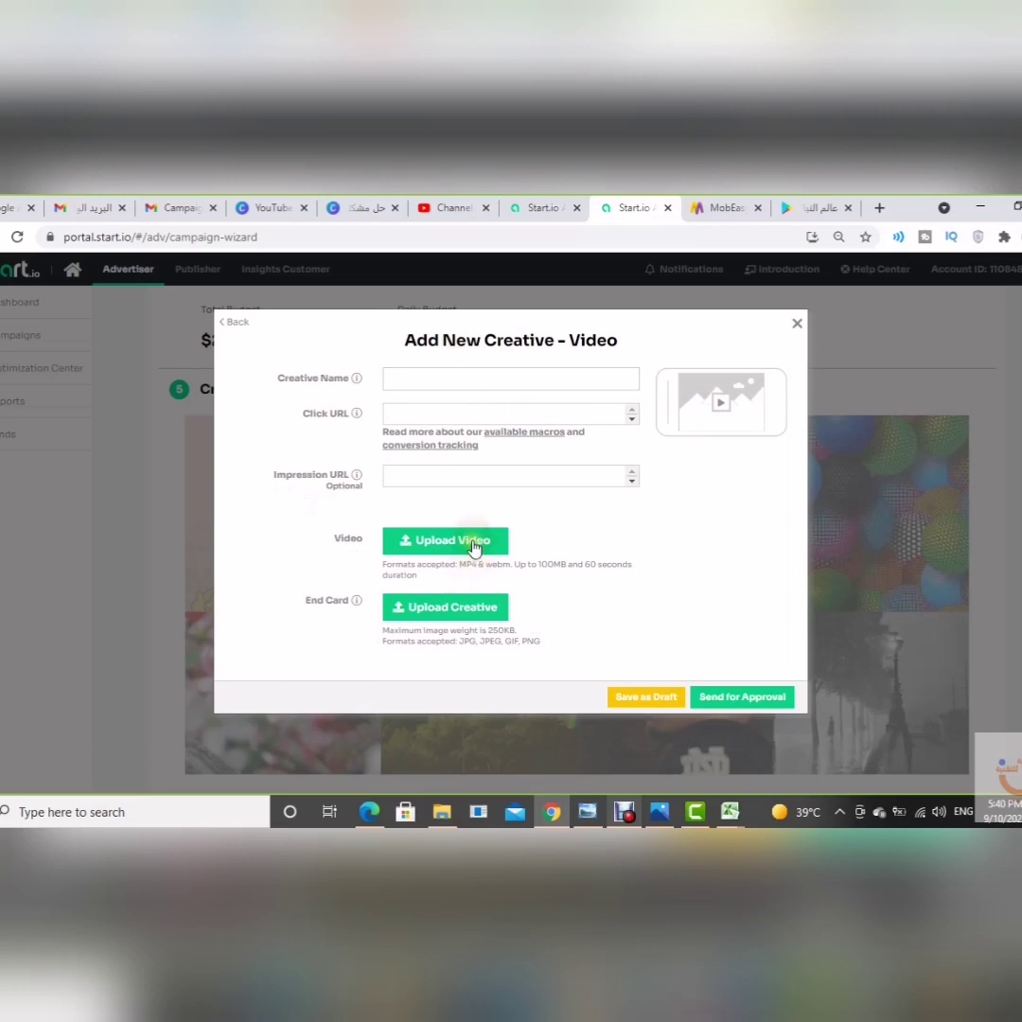
pyautogui.click(458, 374)
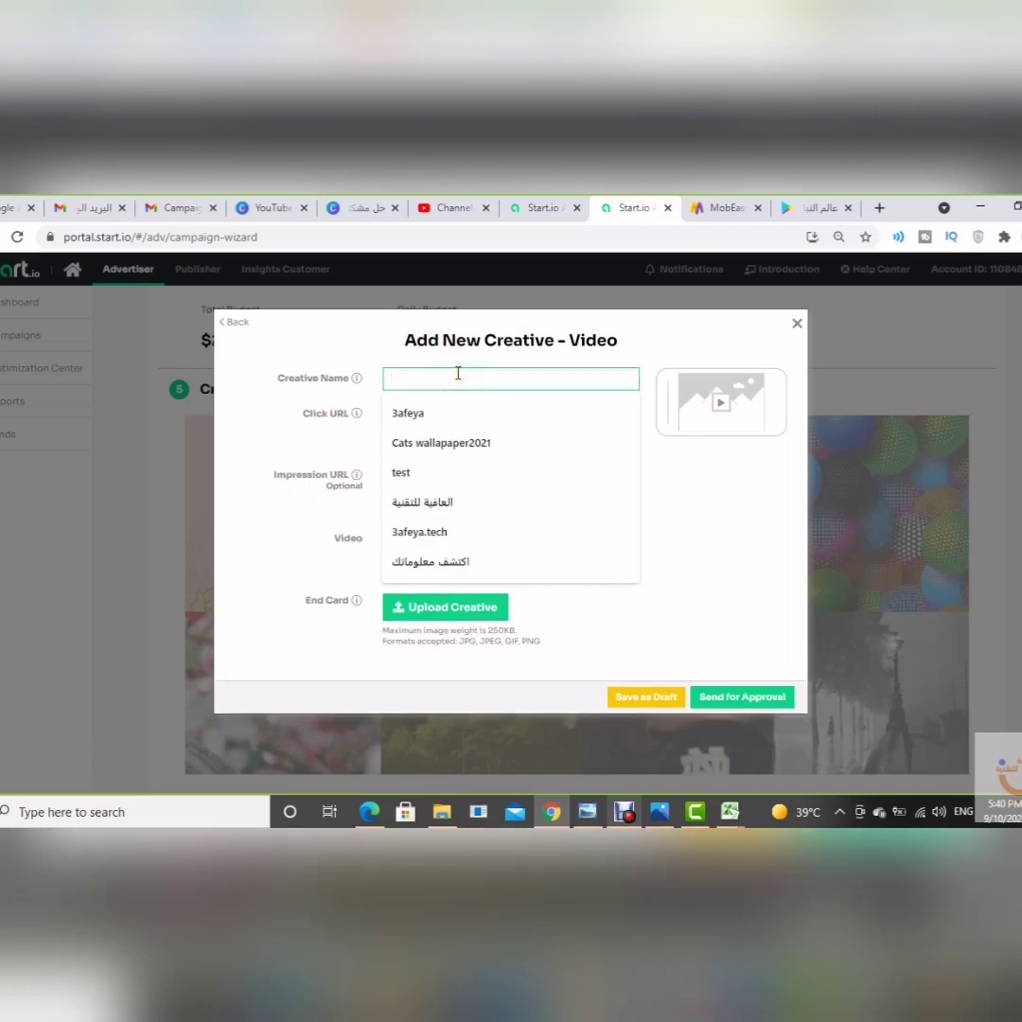
pyautogui.write('testttt')
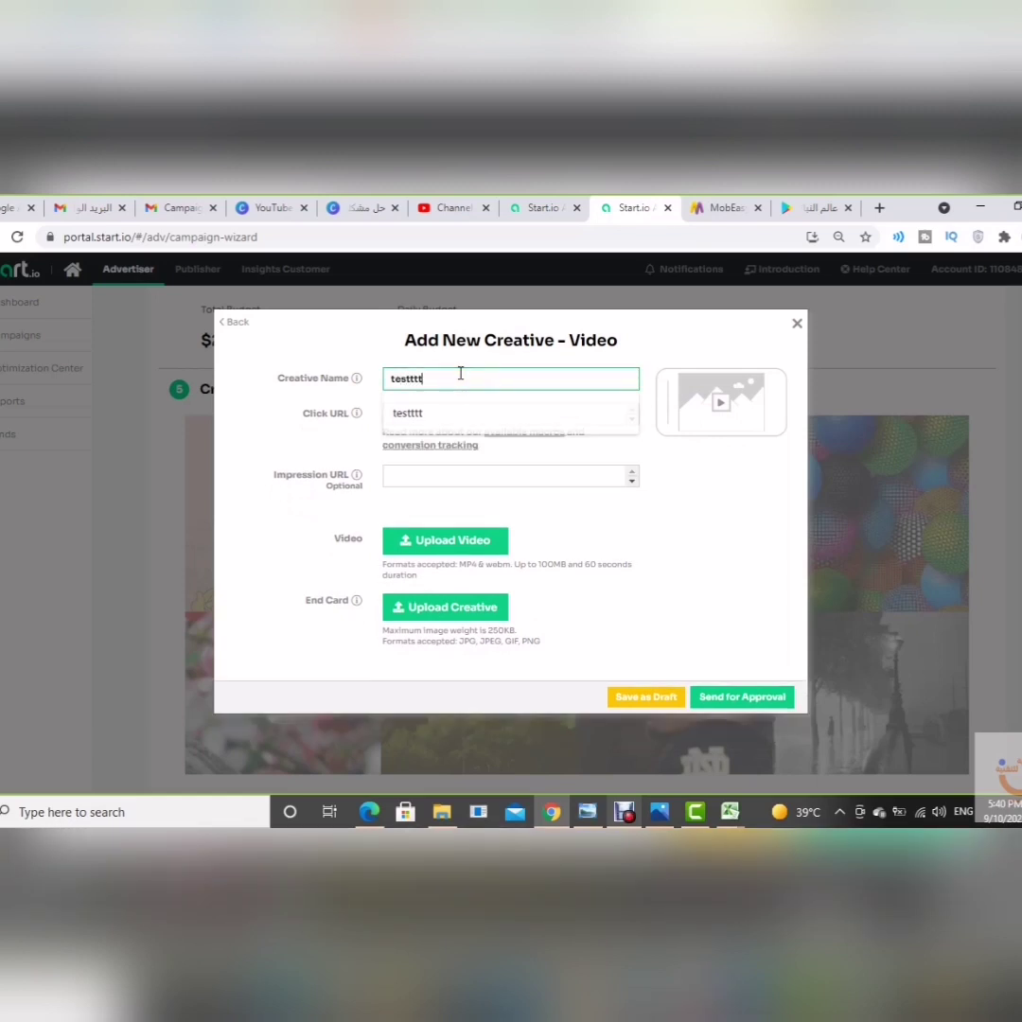
pyautogui.click(274, 405)
pyautogui.click(394, 413)
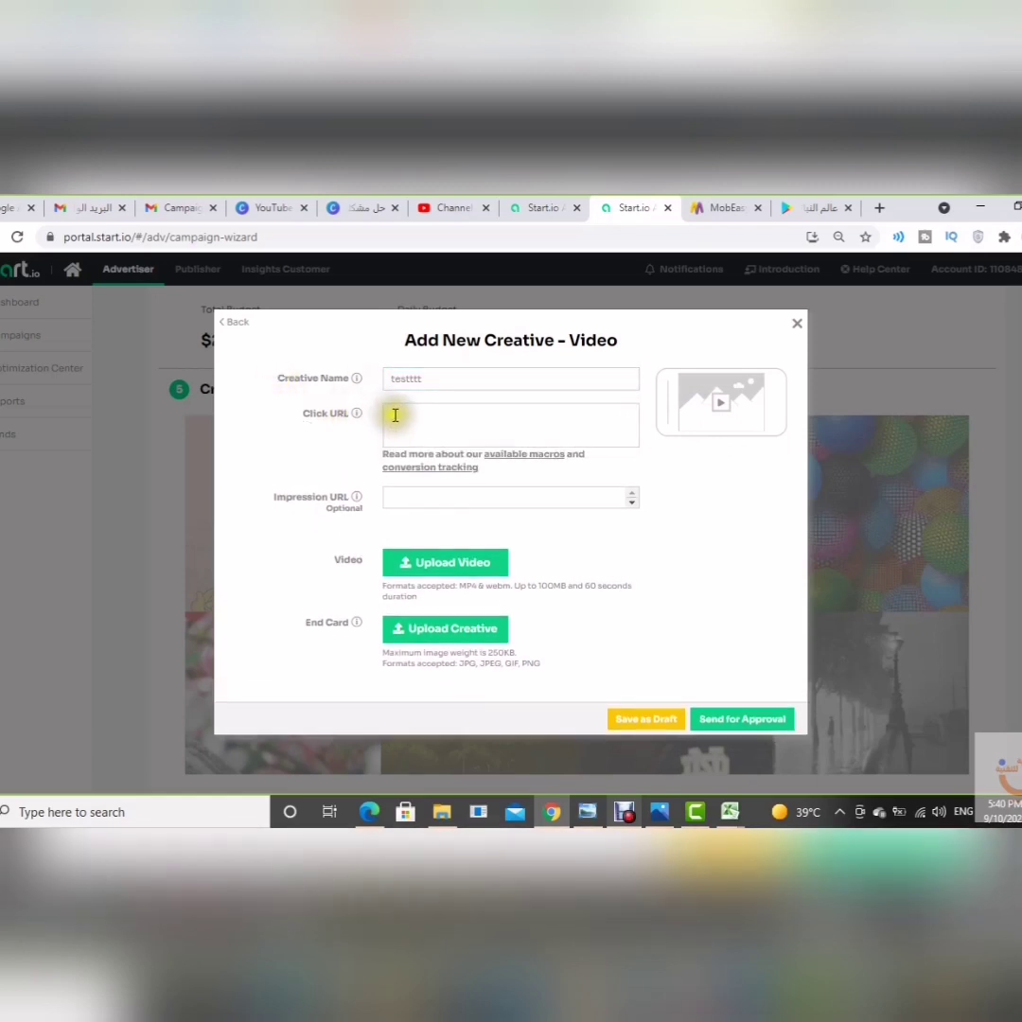
pyautogui.click(392, 413)
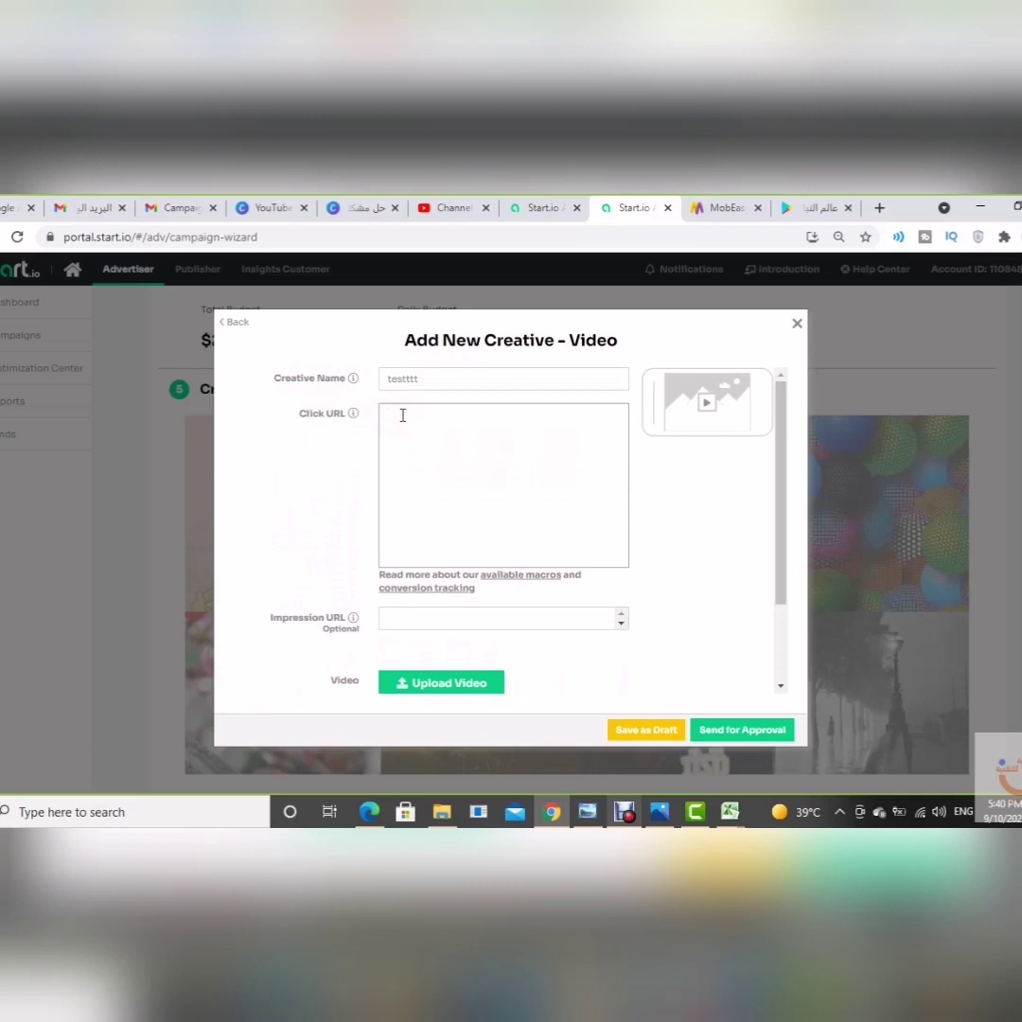
pyautogui.click(700, 526)
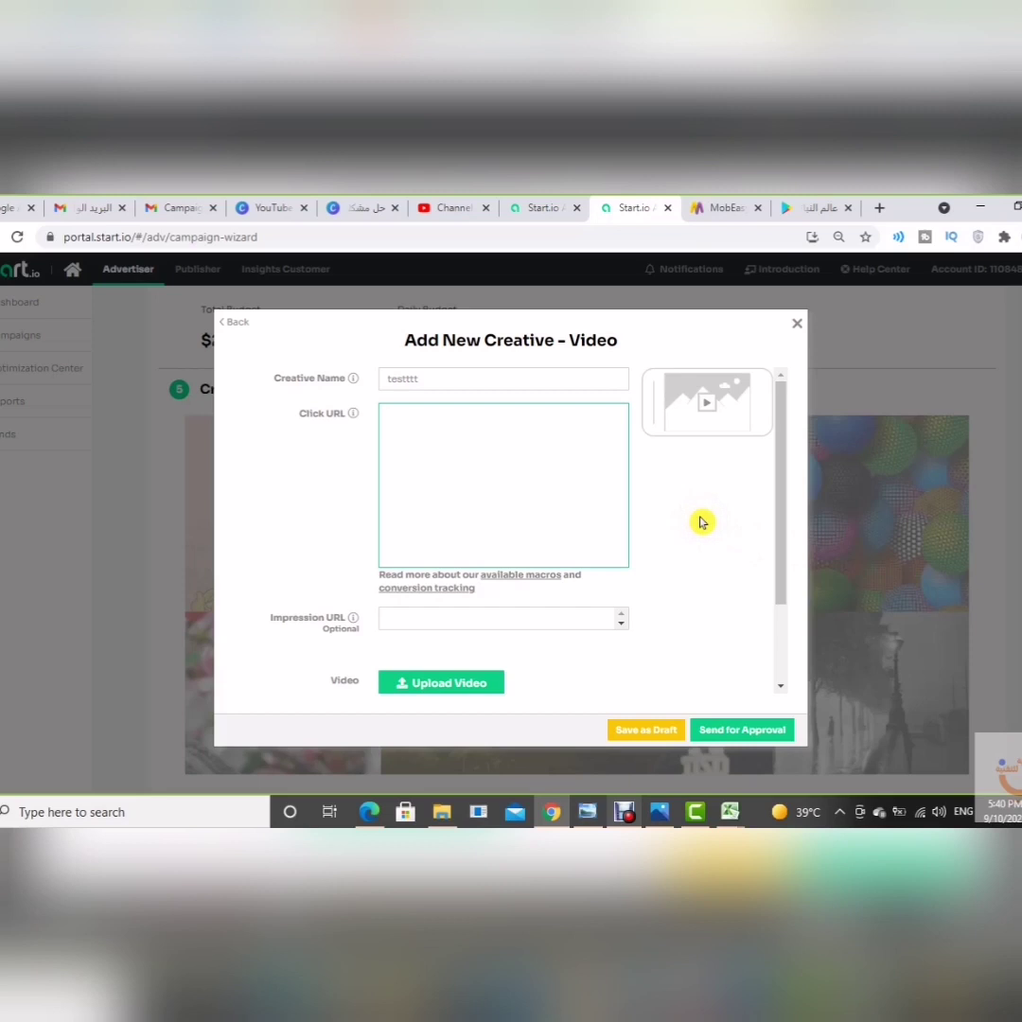
pyautogui.write('https://play.google.com/store/apps/details?id=com.plantsworld')
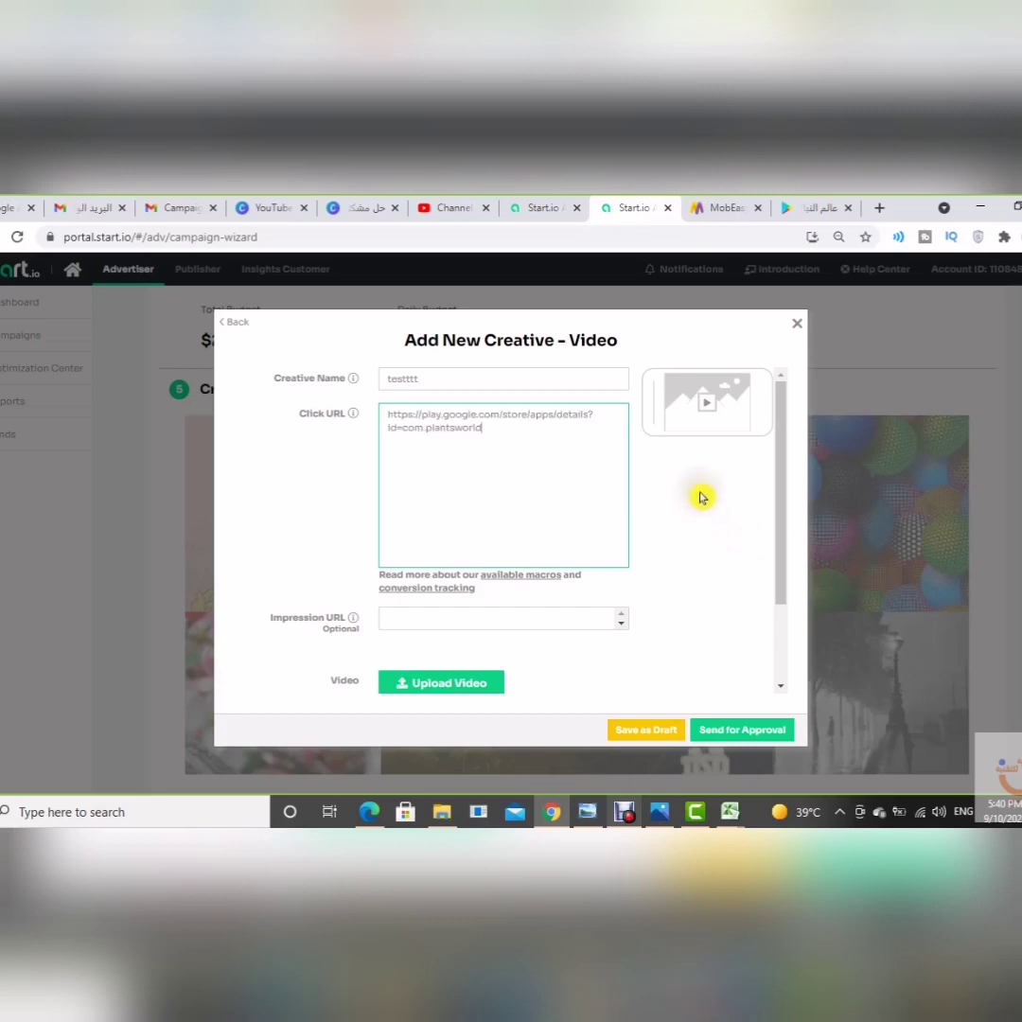
pyautogui.click(701, 497)
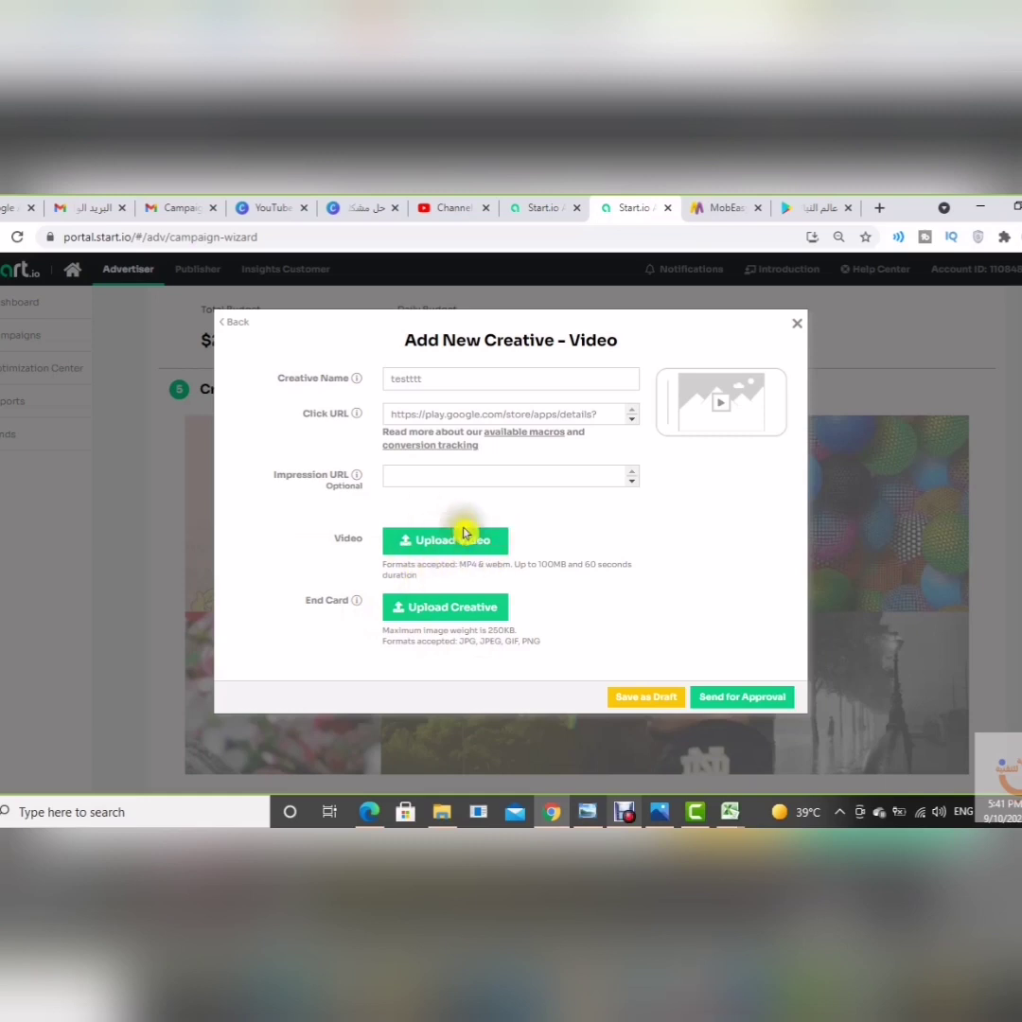
pyautogui.click(234, 324)
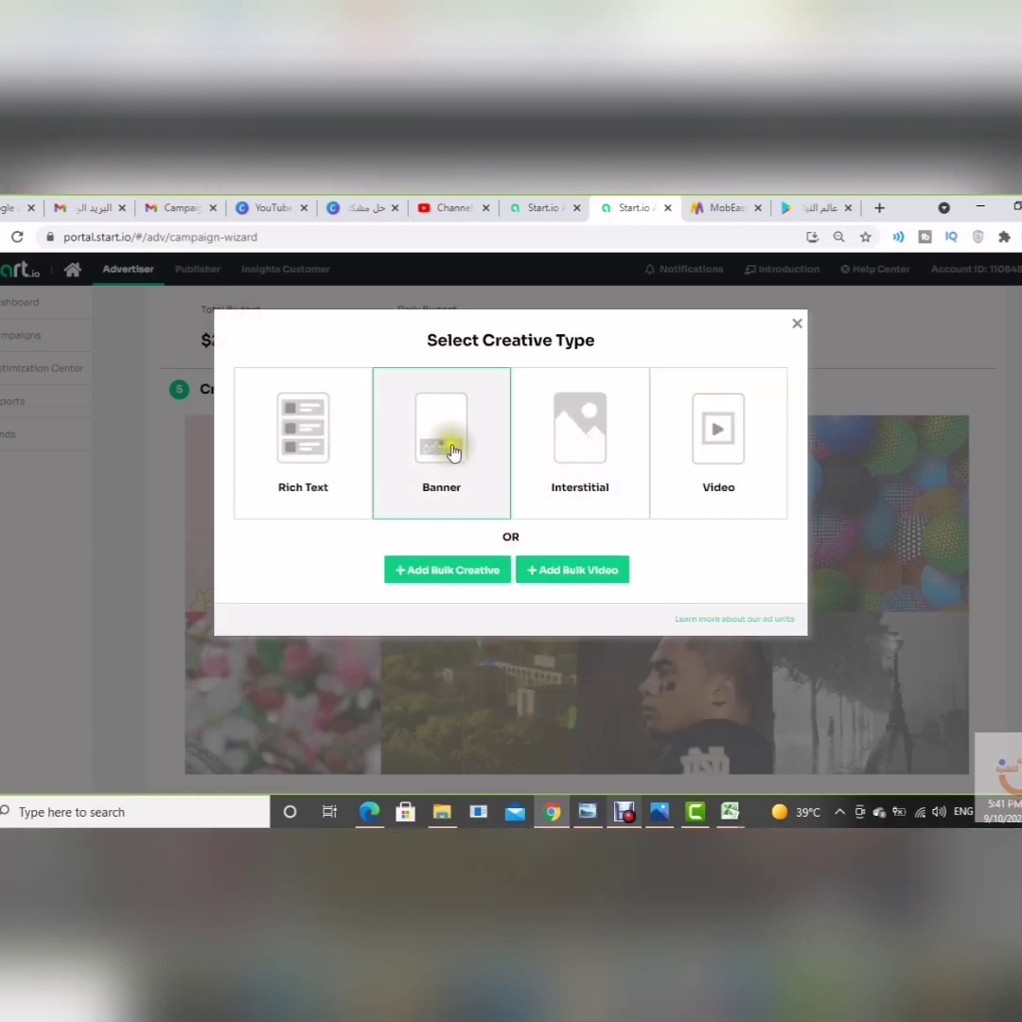
pyautogui.click(566, 435)
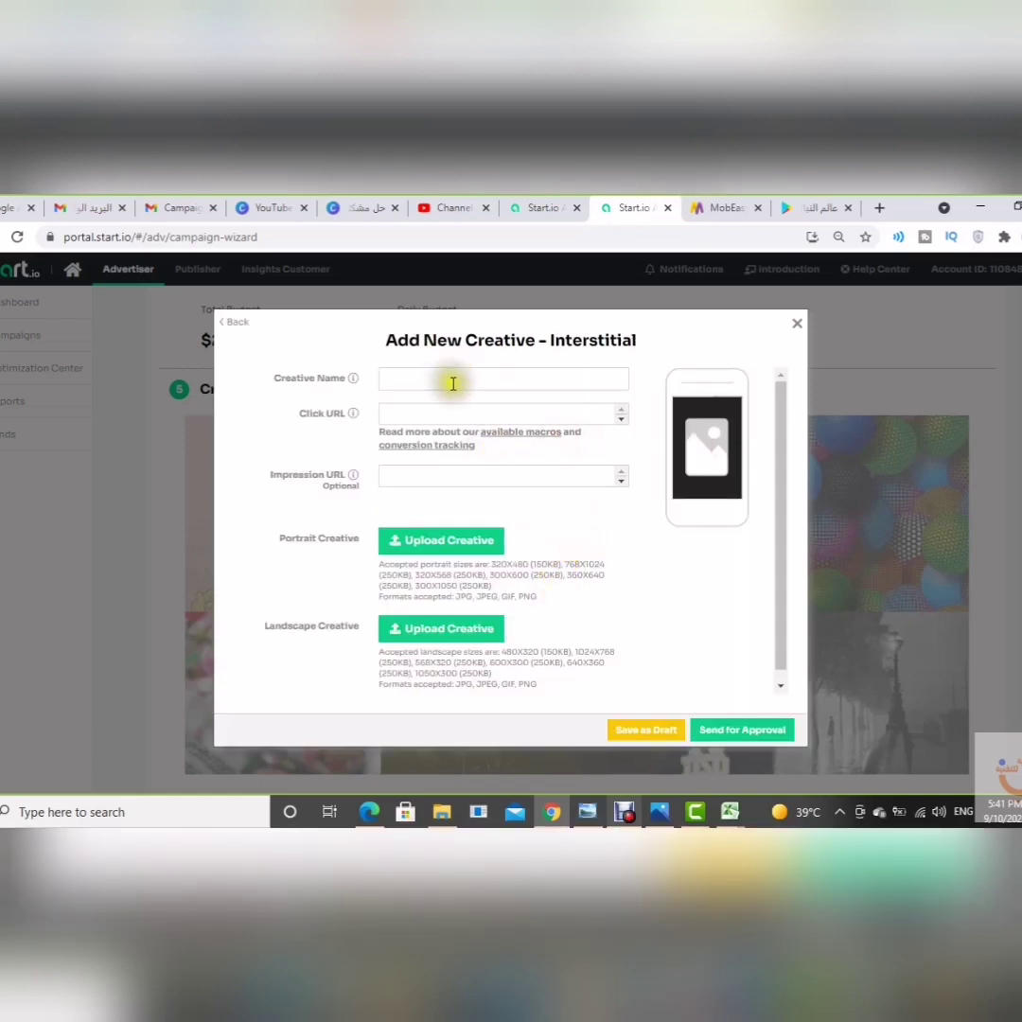
pyautogui.click(455, 372)
pyautogui.click(454, 372)
pyautogui.write('testt')
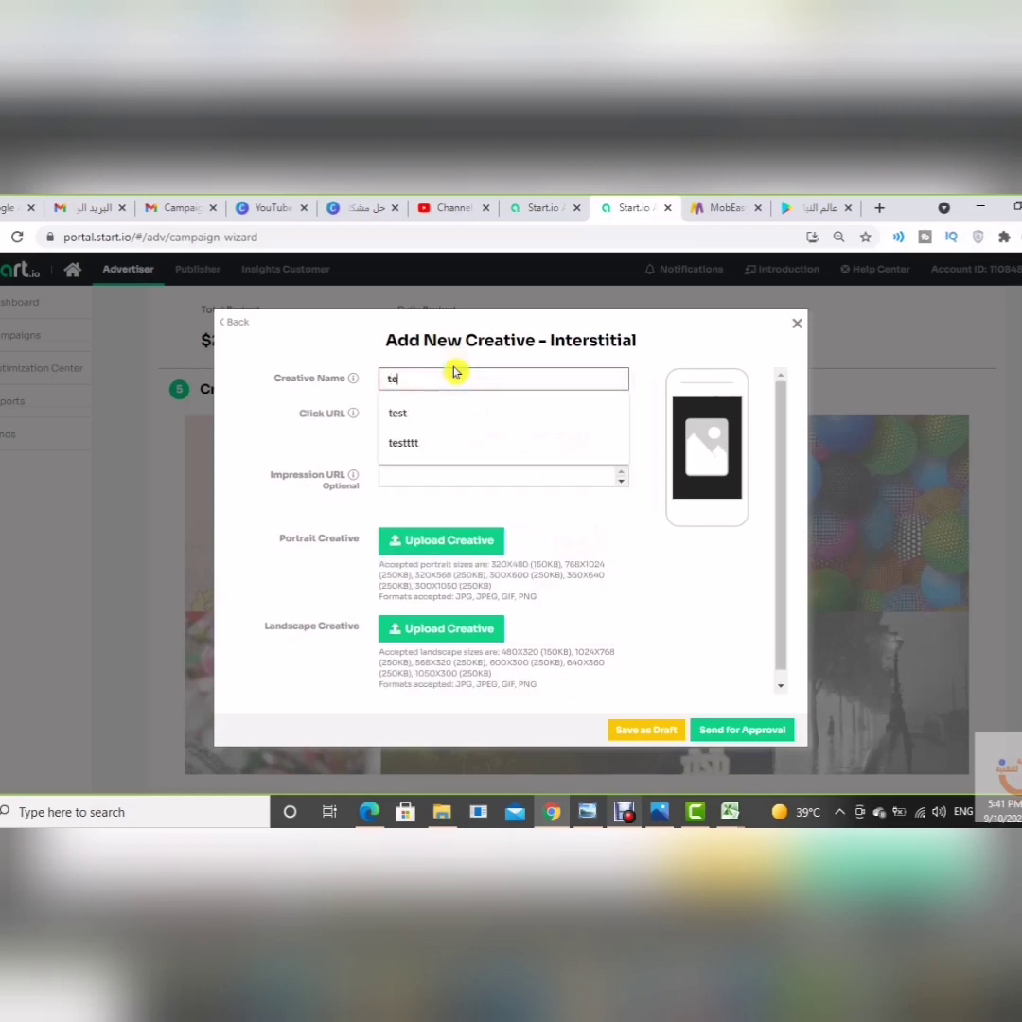
pyautogui.click(678, 579)
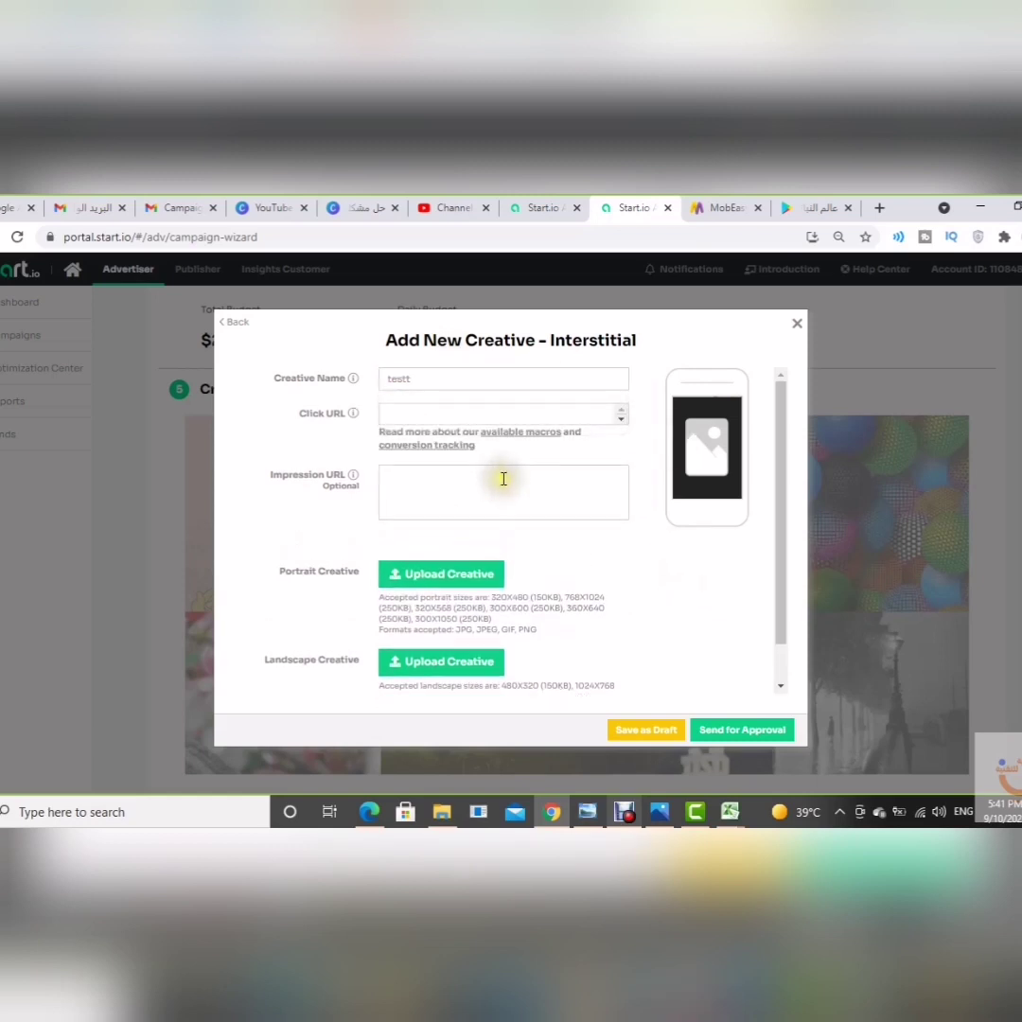
pyautogui.click(446, 416)
pyautogui.write('https://play.google.com/store/apps/details?id=com.plantsworld')
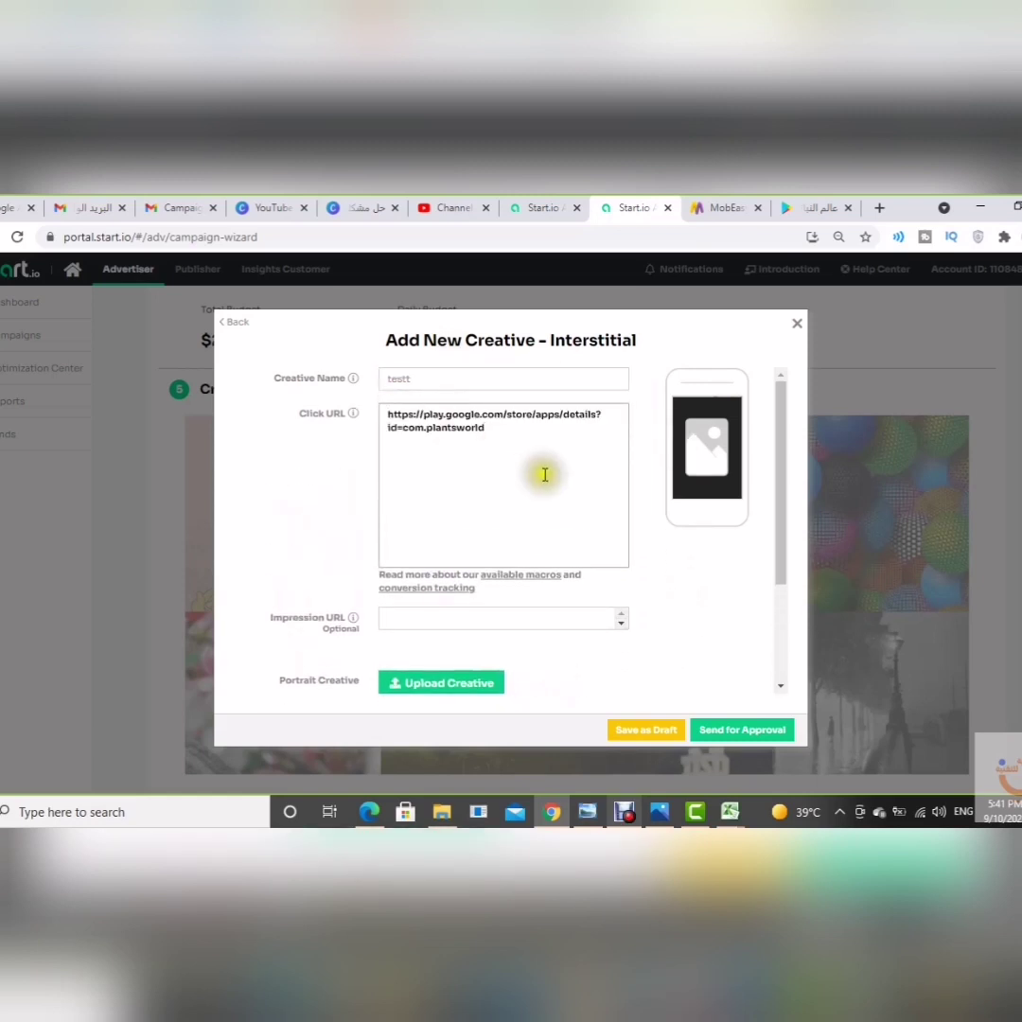
pyautogui.click(734, 593)
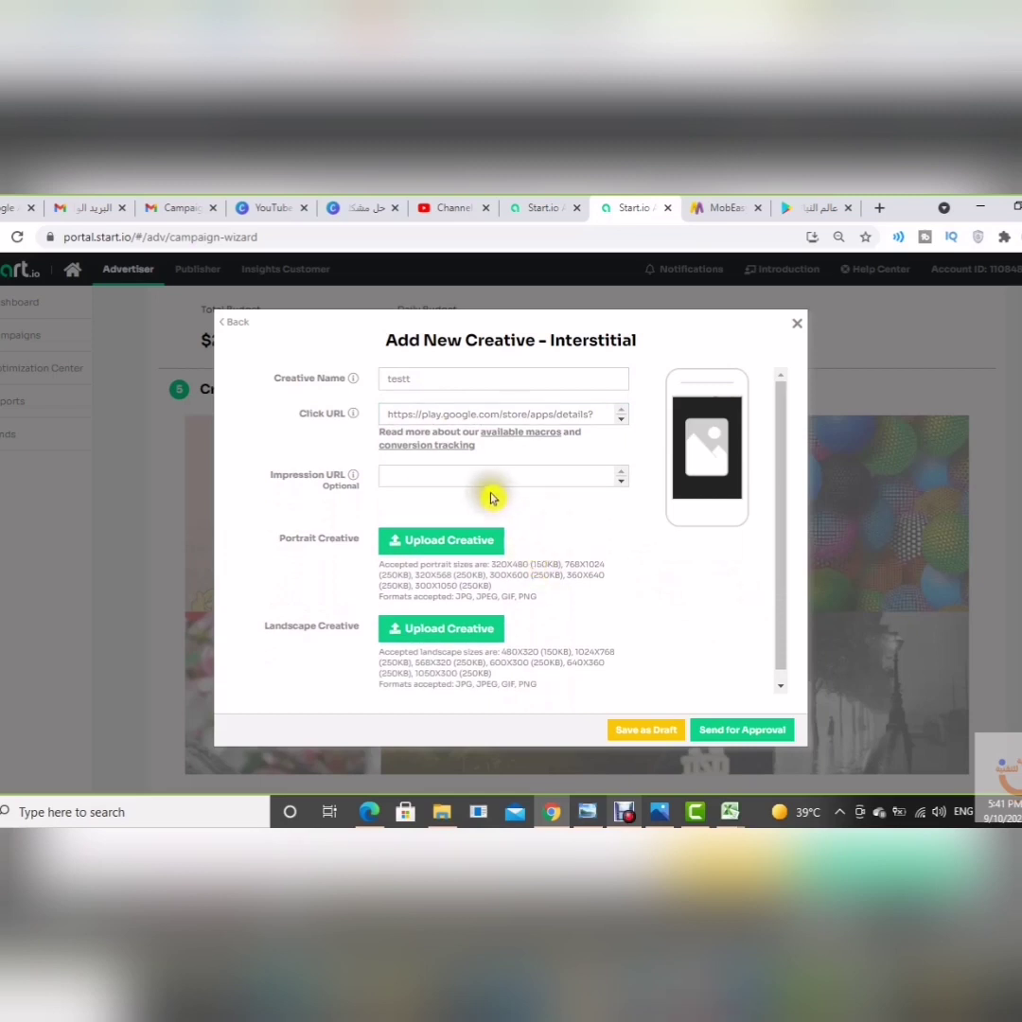
# - Review the accepted portrait creative sizes and file-size limits in the interstitial creative form
pyautogui.scroll(-1, 587, 563)
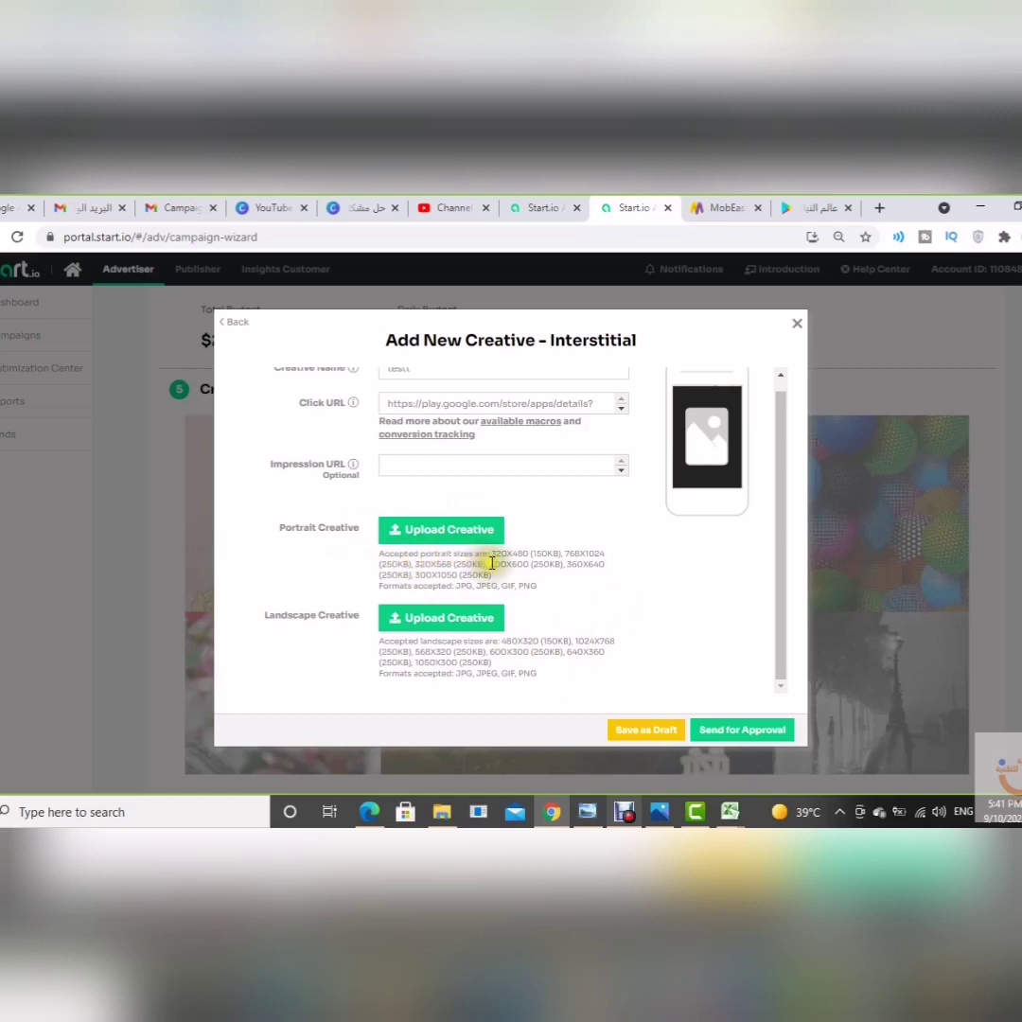
pyautogui.moveTo(491, 555); pyautogui.dragTo(613, 558)
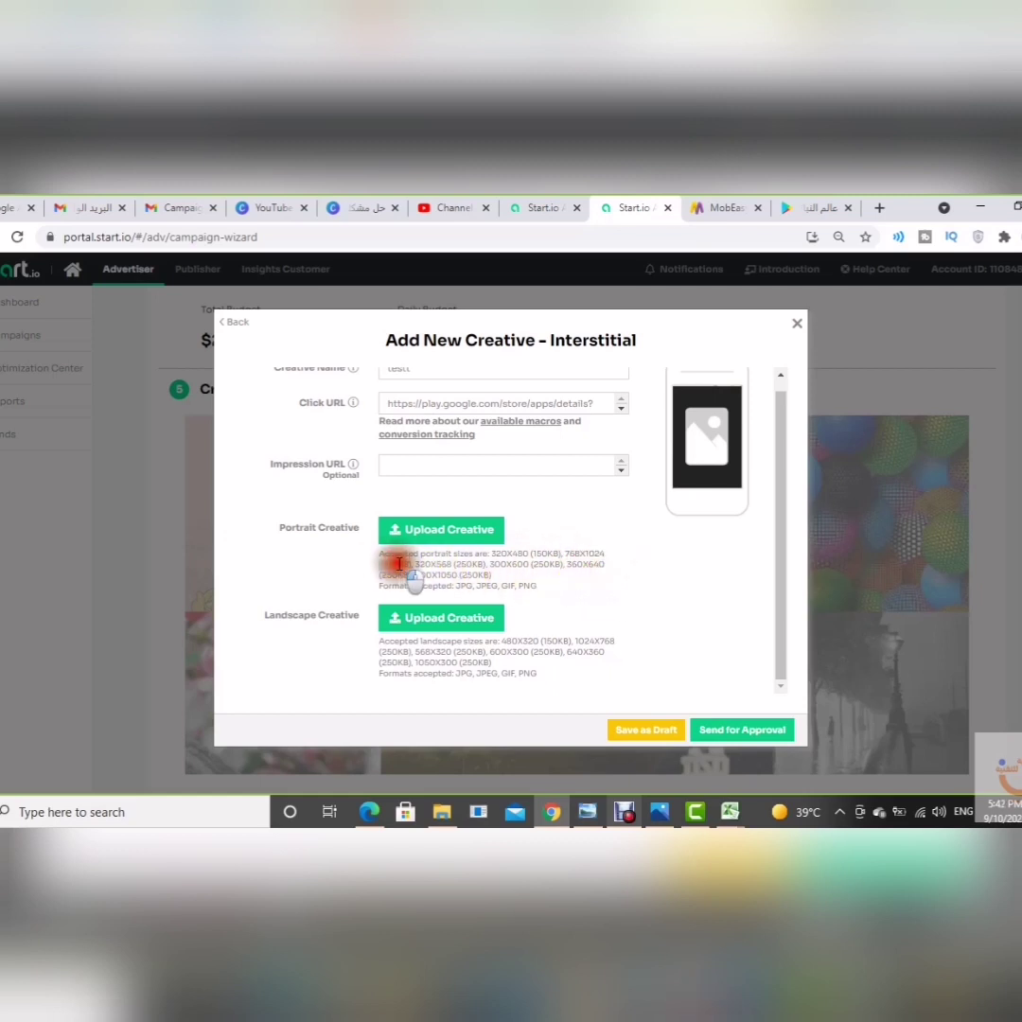
pyautogui.click(573, 606)
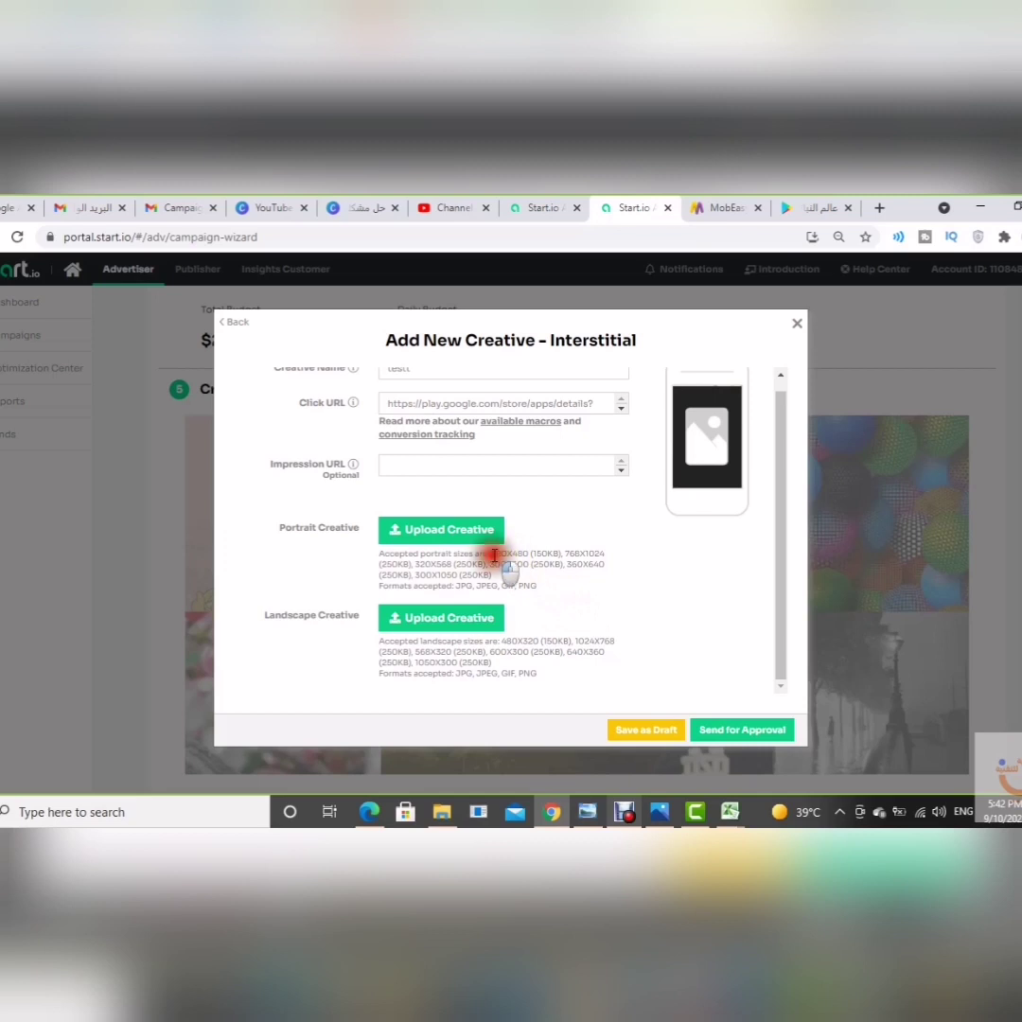
pyautogui.moveTo(493, 555); pyautogui.dragTo(571, 578)
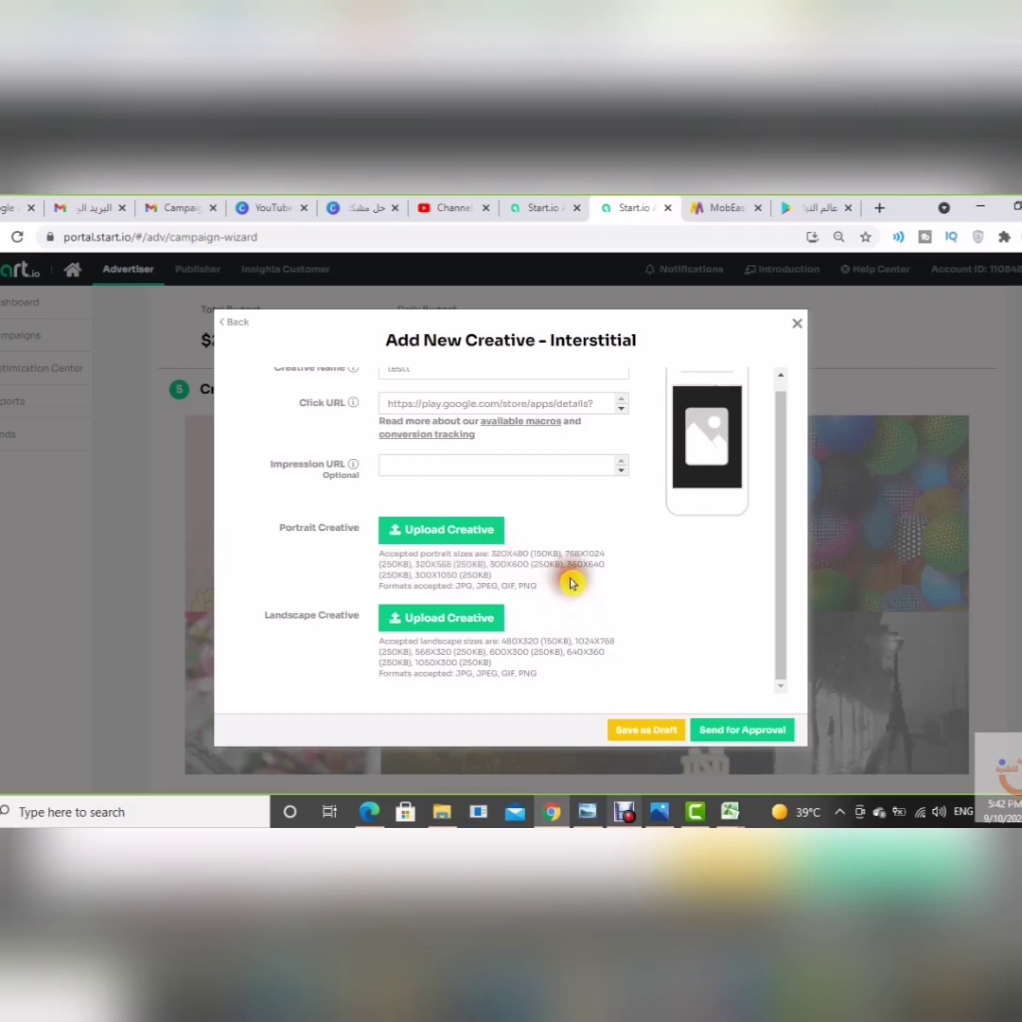
pyautogui.click(501, 559)
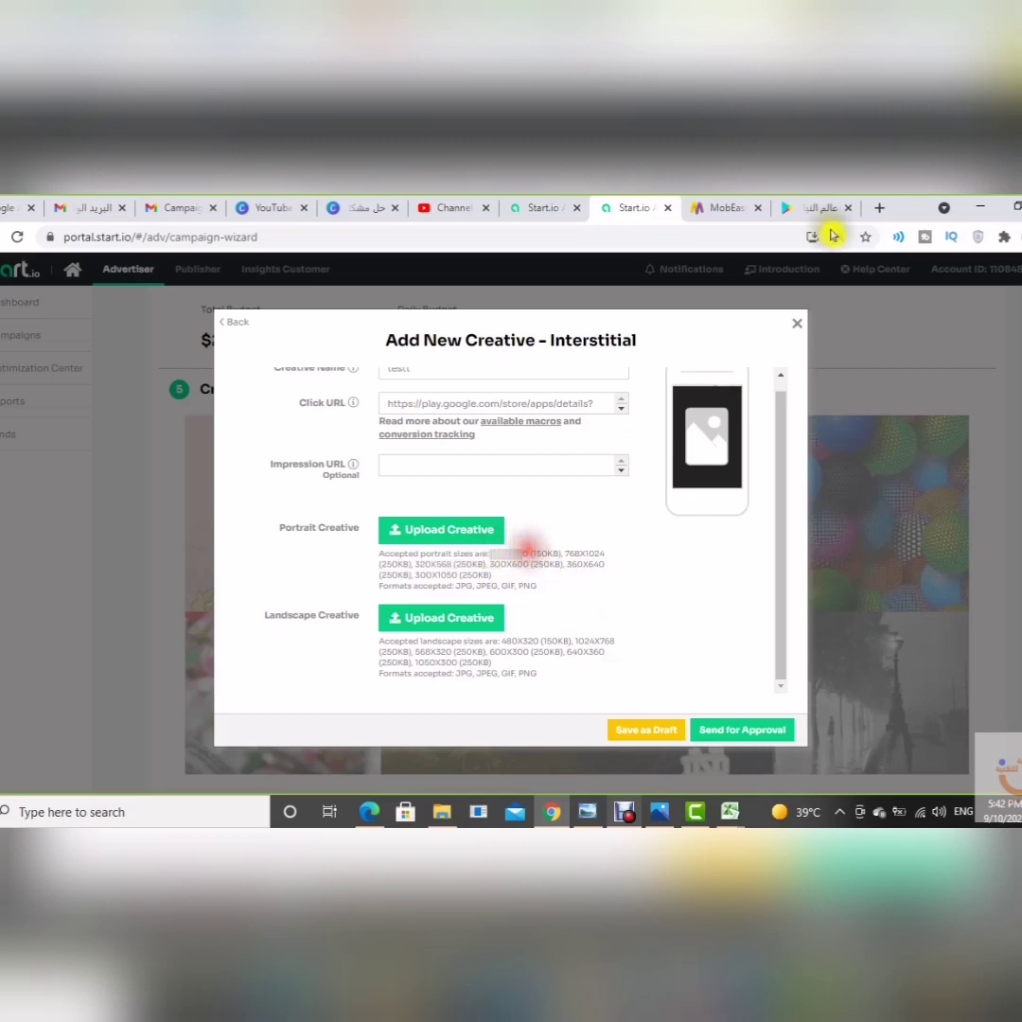
# - Switch to Canva, go to its home page, and start a new custom-size design
pyautogui.click(879, 207)
pyautogui.click(237, 208)
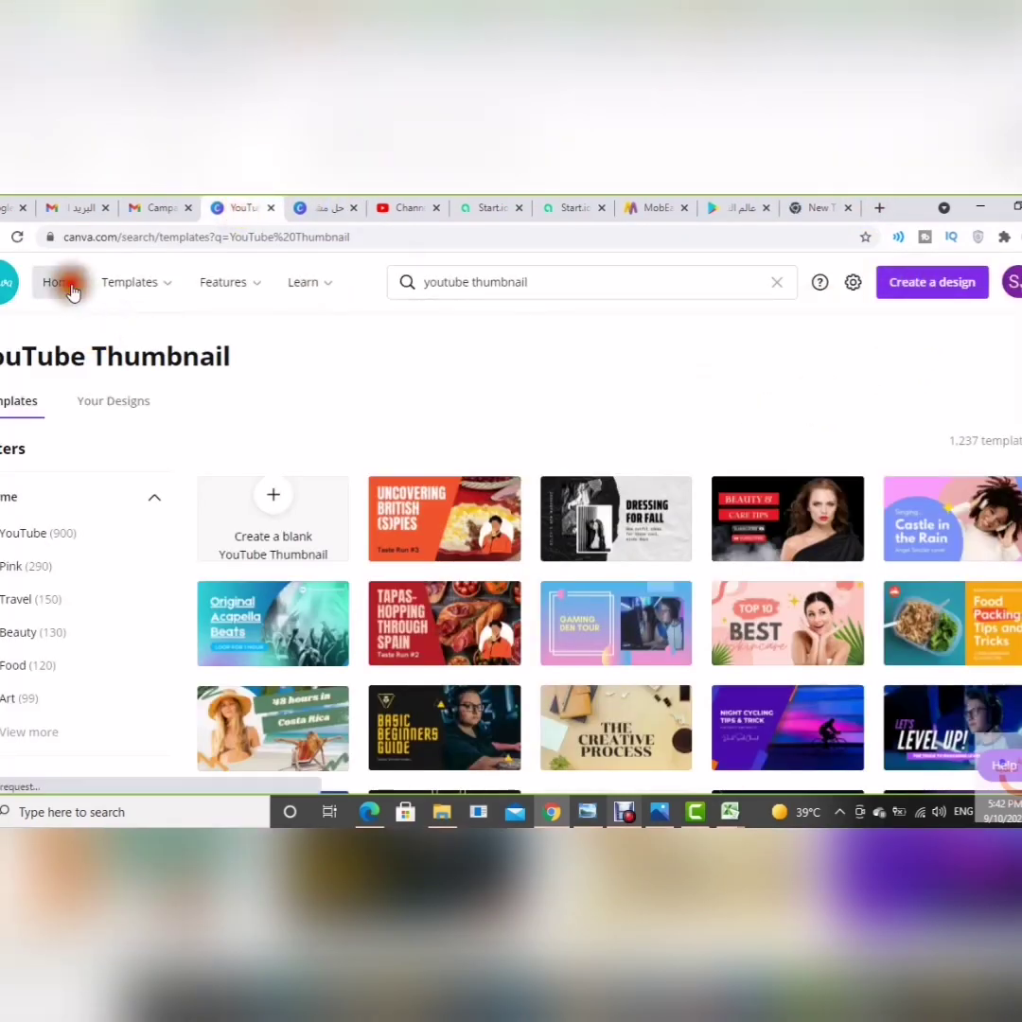
pyautogui.click(66, 282)
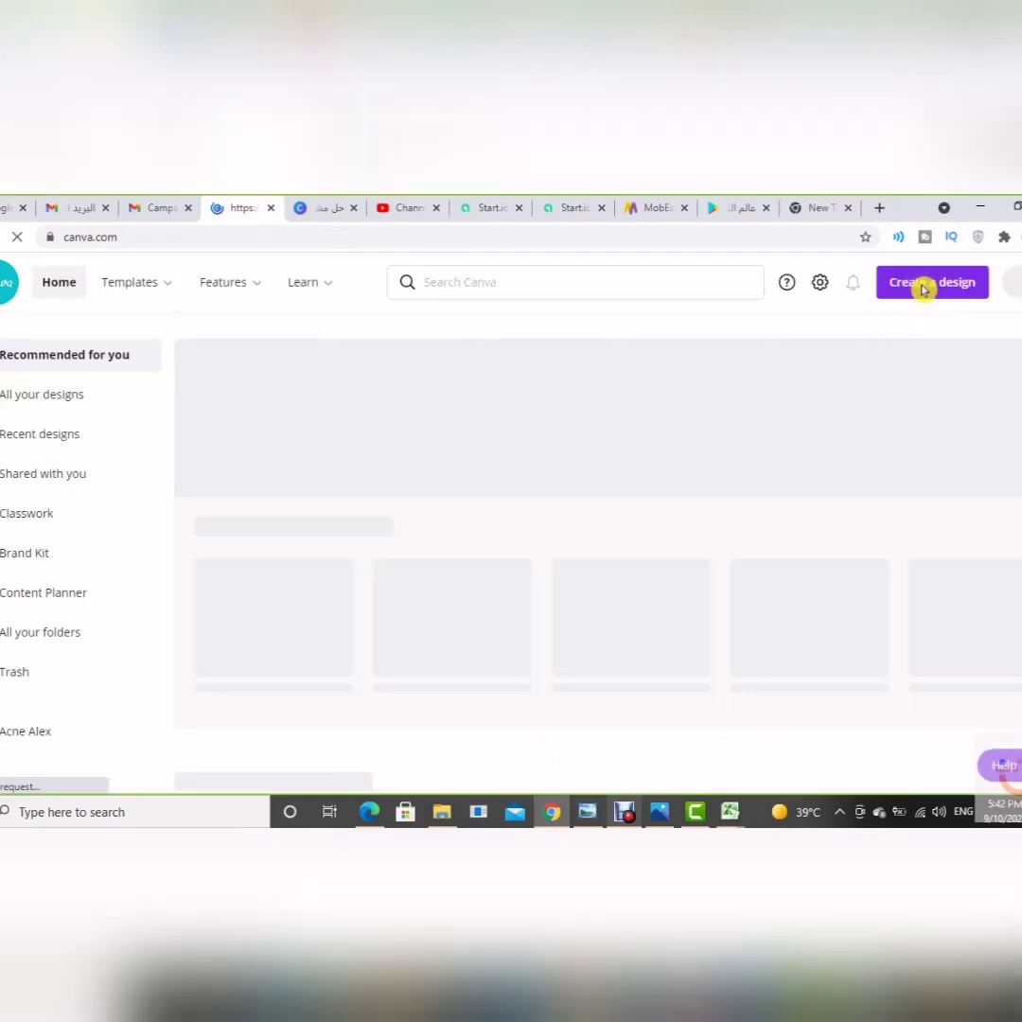
pyautogui.click(927, 284)
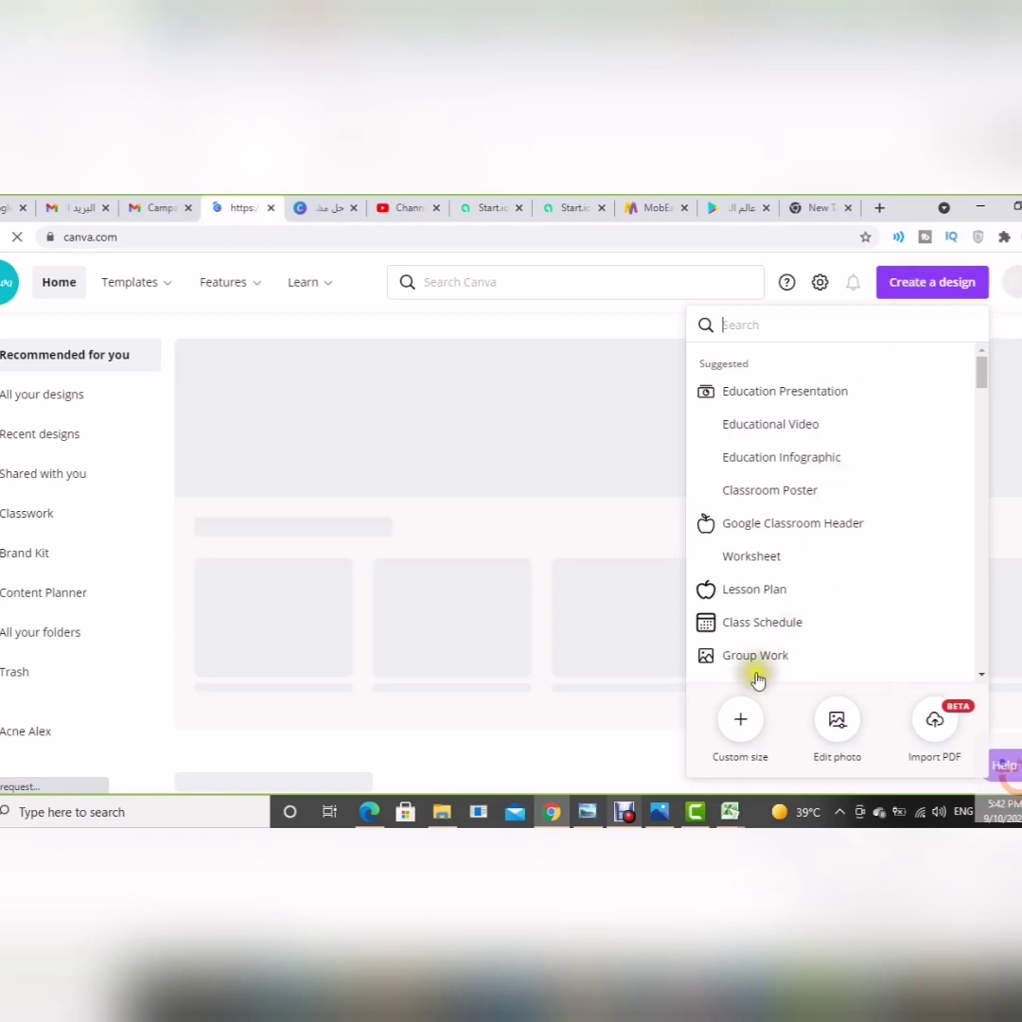
pyautogui.click(744, 719)
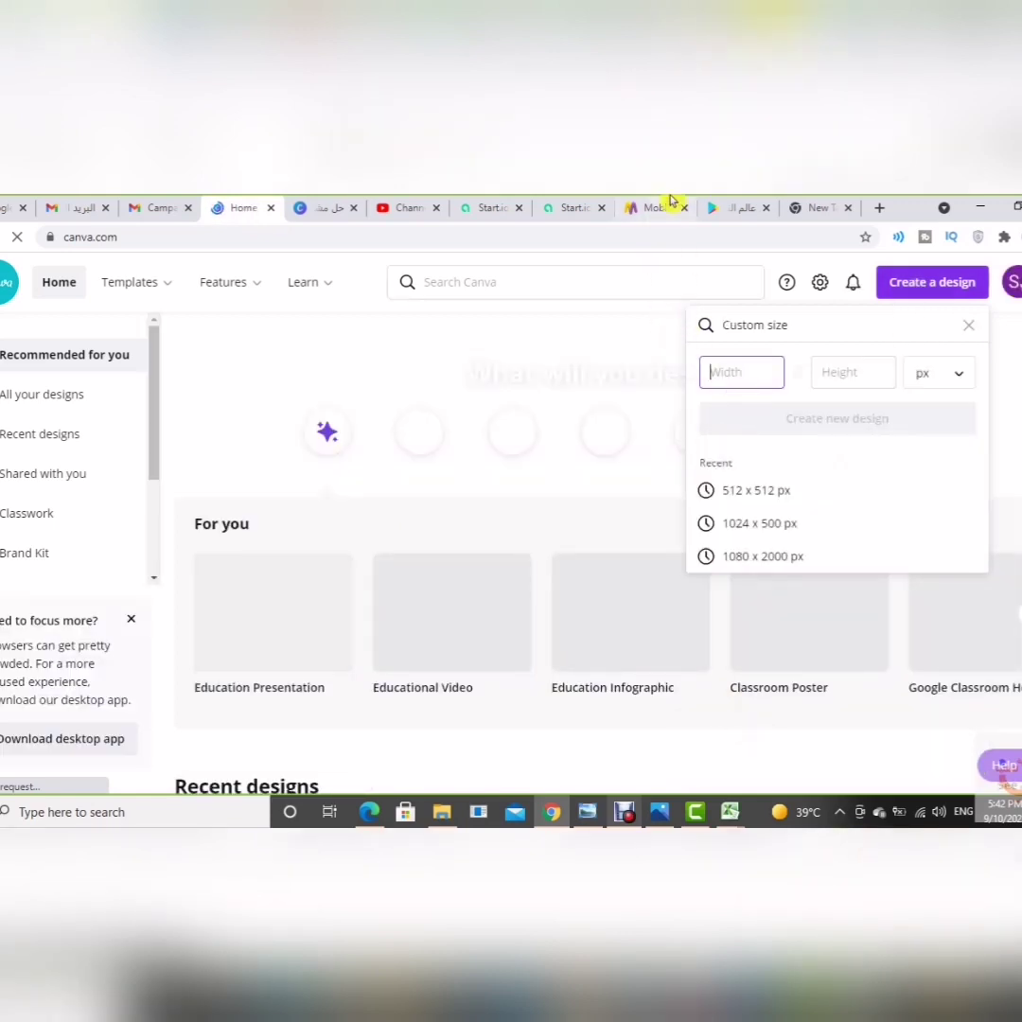
# - Recheck the accepted portrait sizes in Start.io, and create a 768 × 1024 px custom-size design in Canva
pyautogui.click(560, 207)
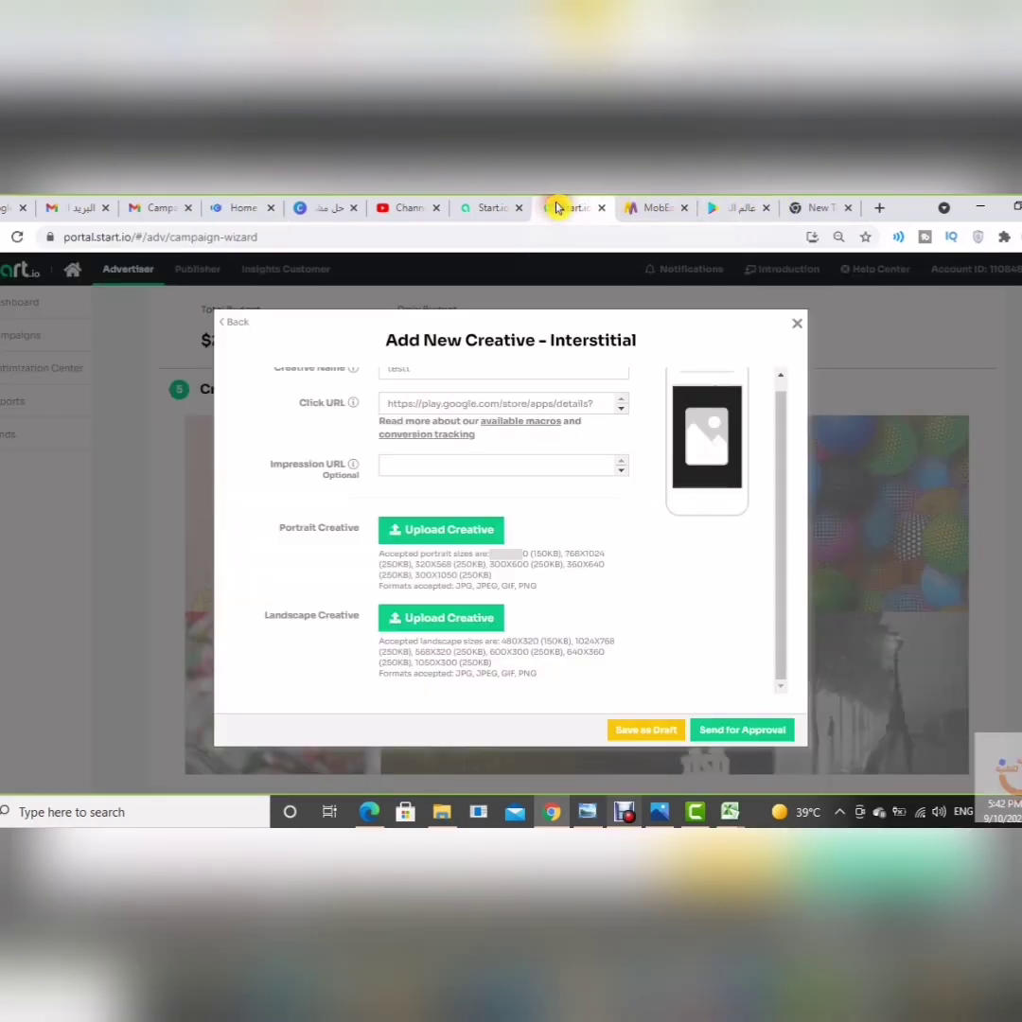
pyautogui.click(544, 556)
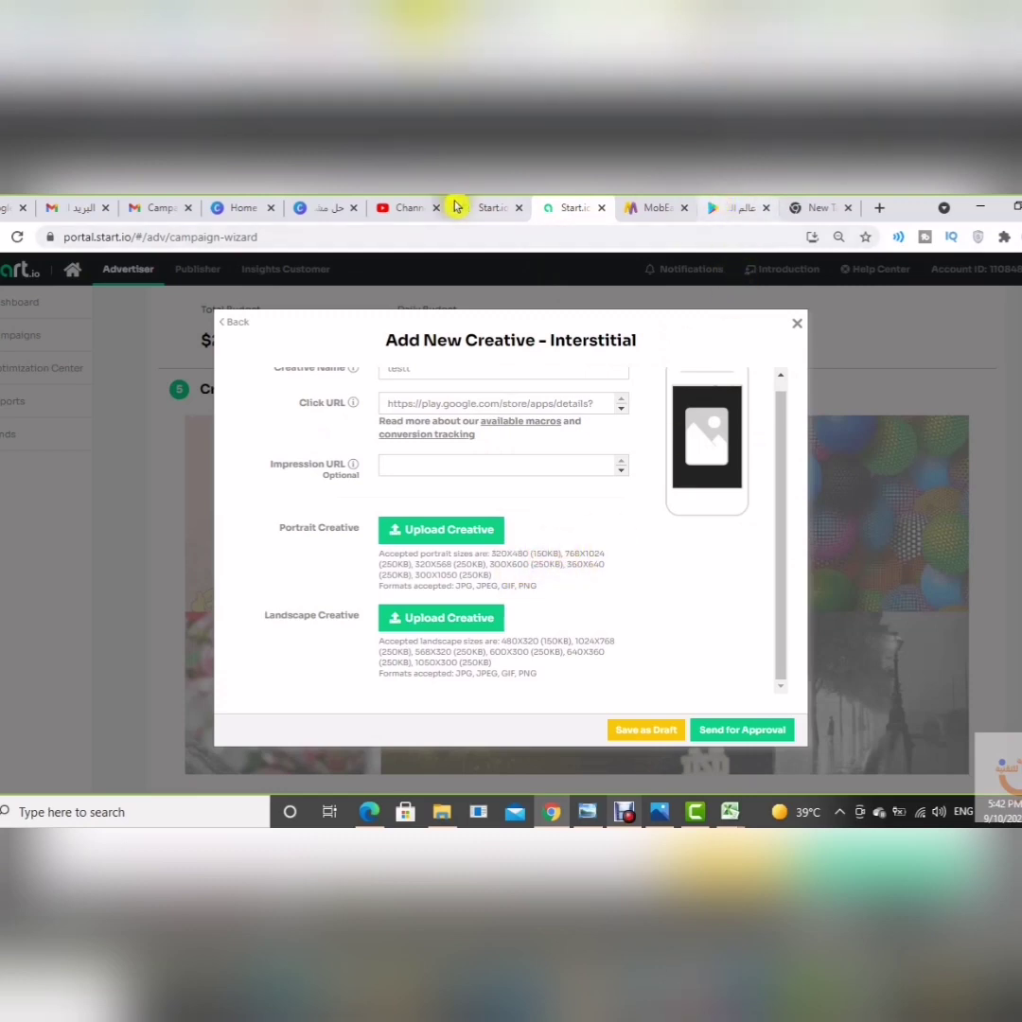
pyautogui.click(296, 207)
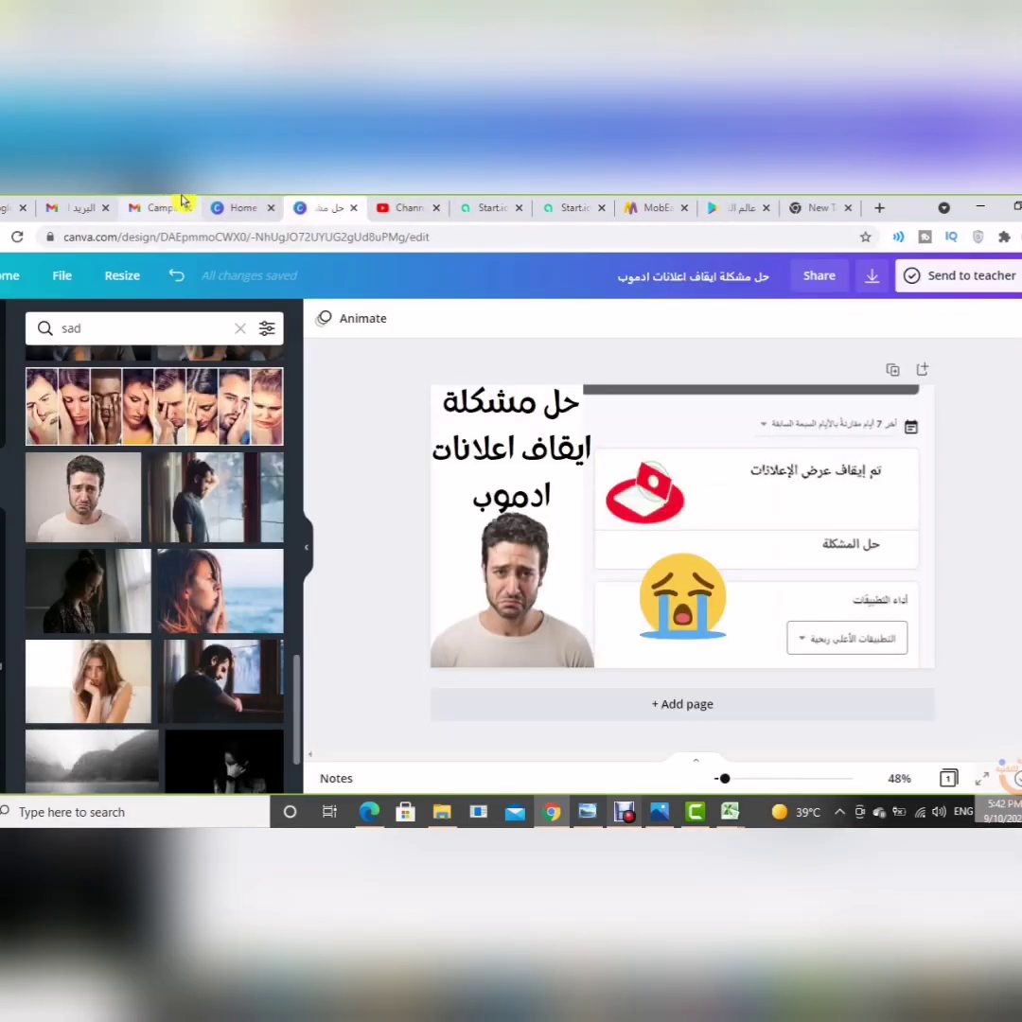
pyautogui.click(230, 208)
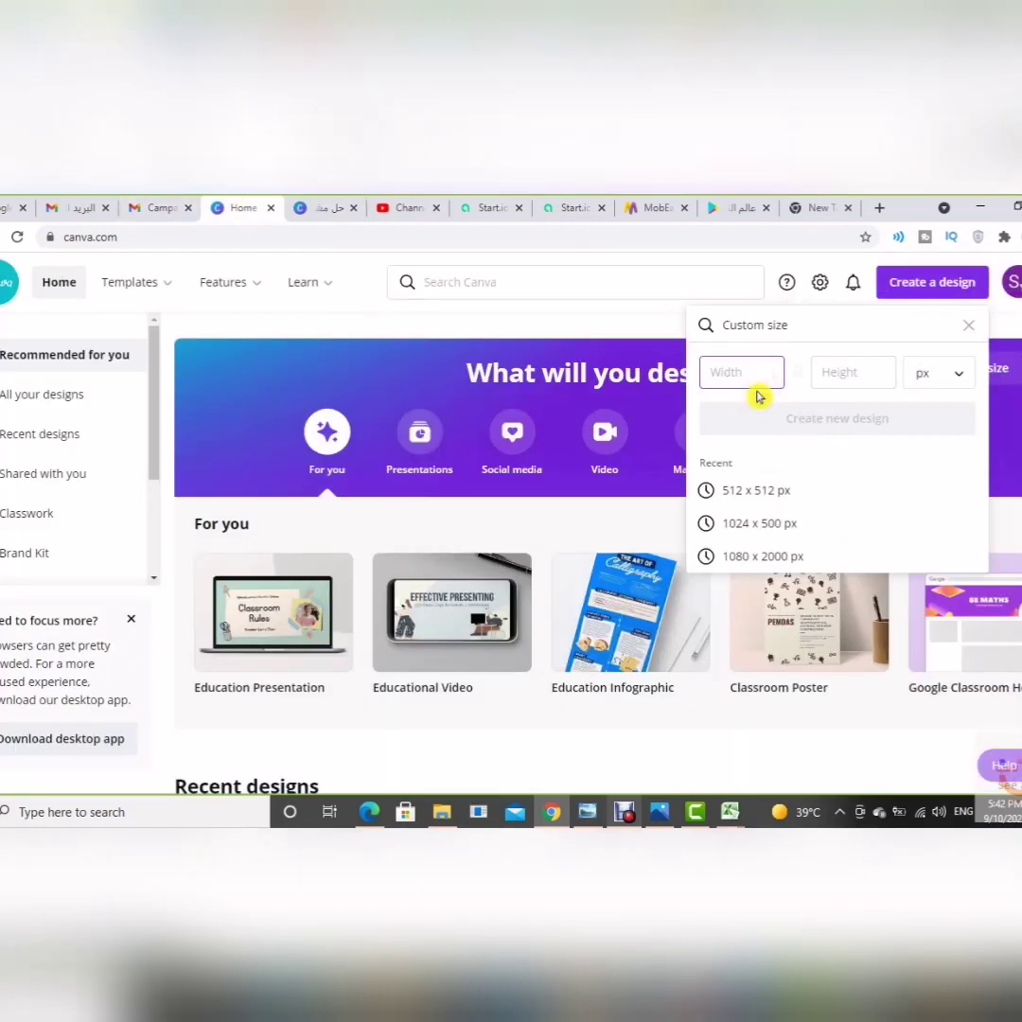
pyautogui.click(824, 371)
pyautogui.write('10')
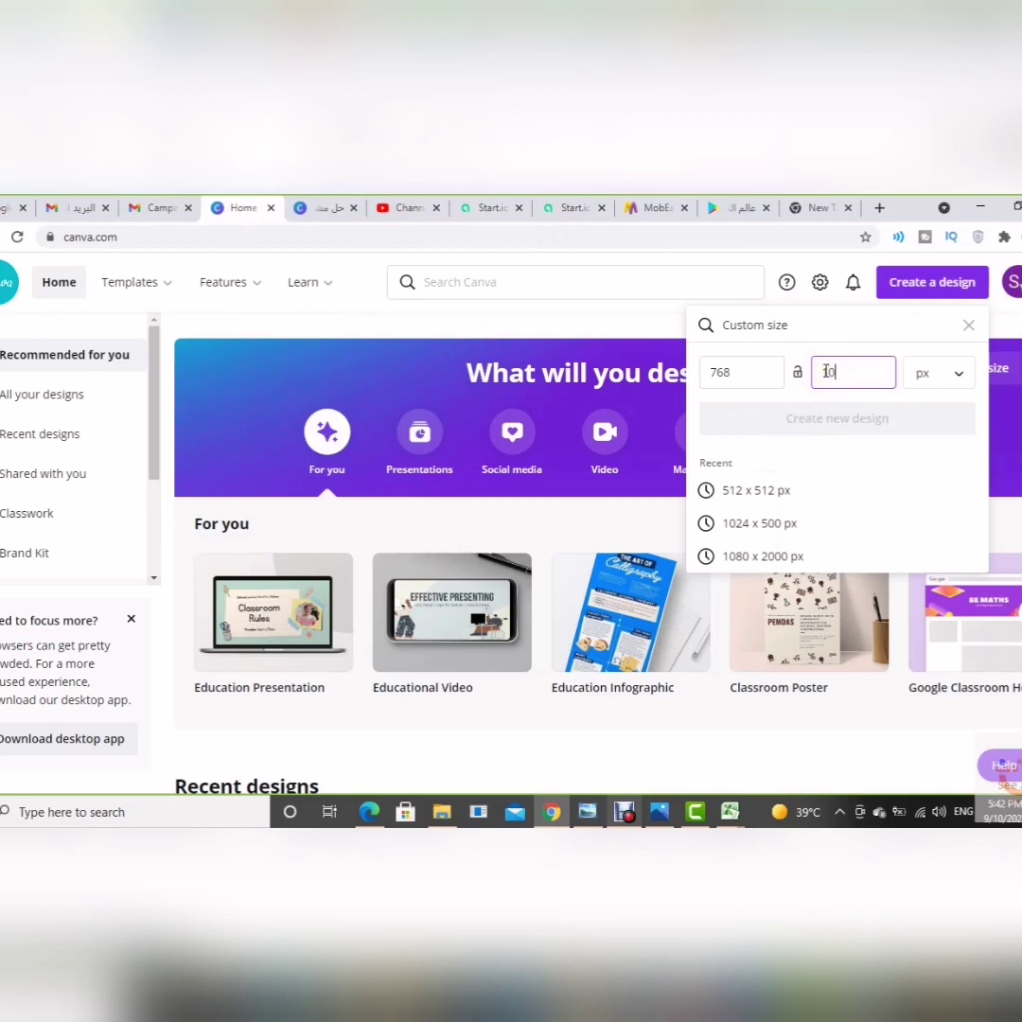
pyautogui.write('24')
pyautogui.click(818, 418)
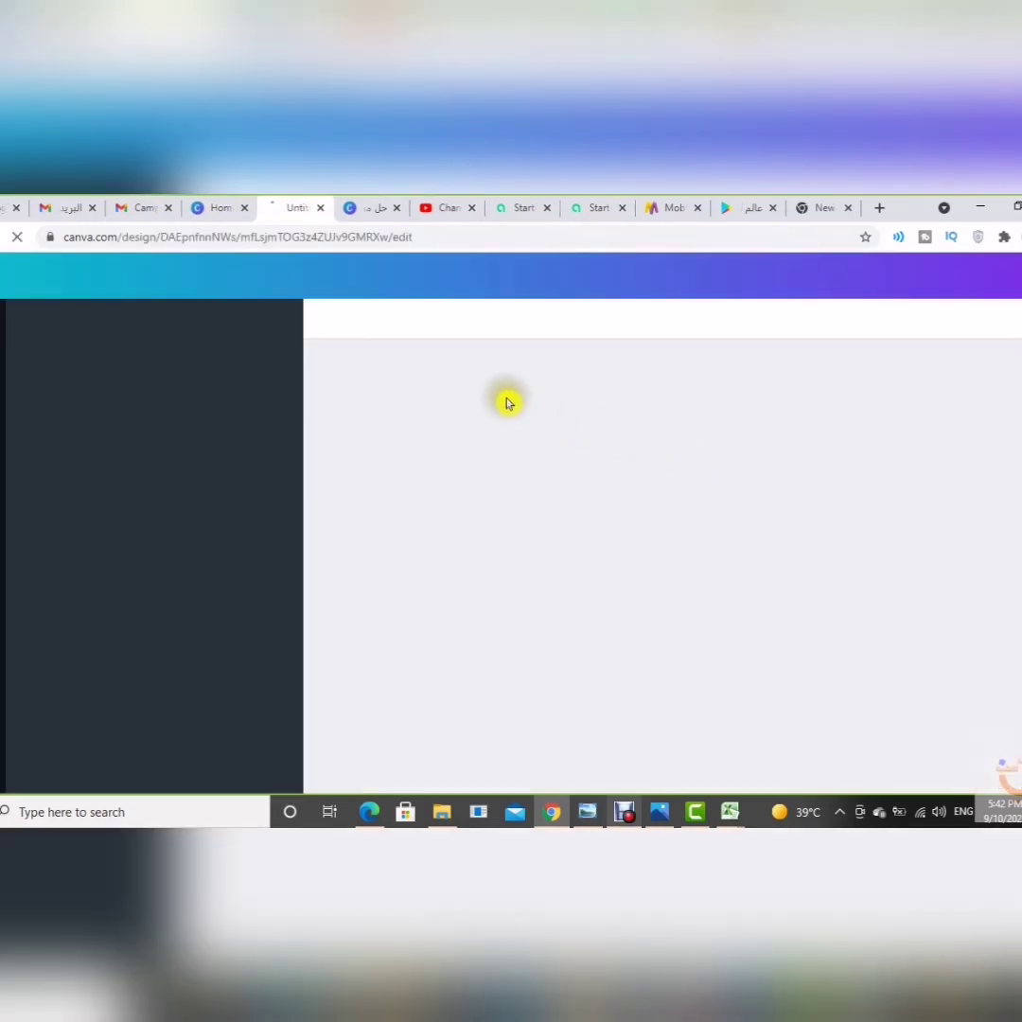
# - Return to the Start.io creative form and upload Untitled design (50) (1) from Downloads as the portrait creative
pyautogui.click(581, 205)
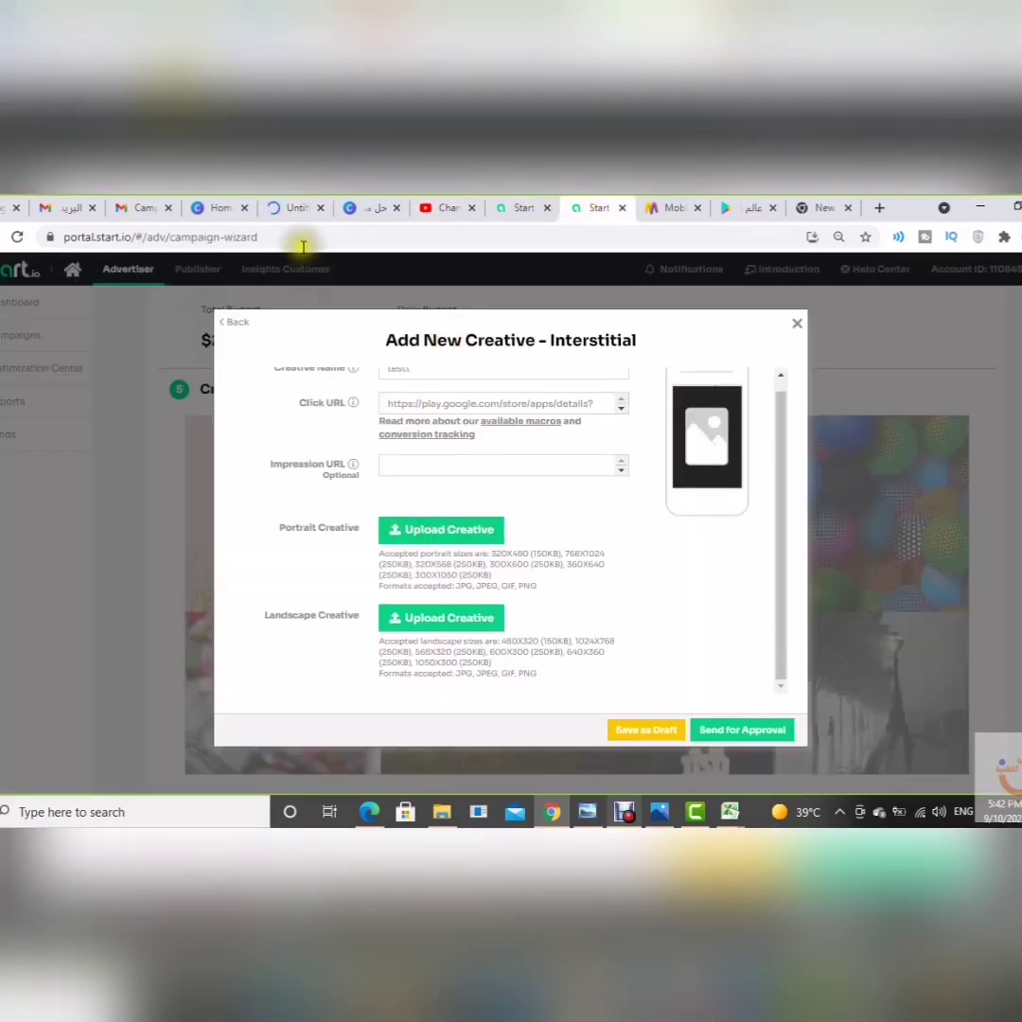
pyautogui.click(289, 208)
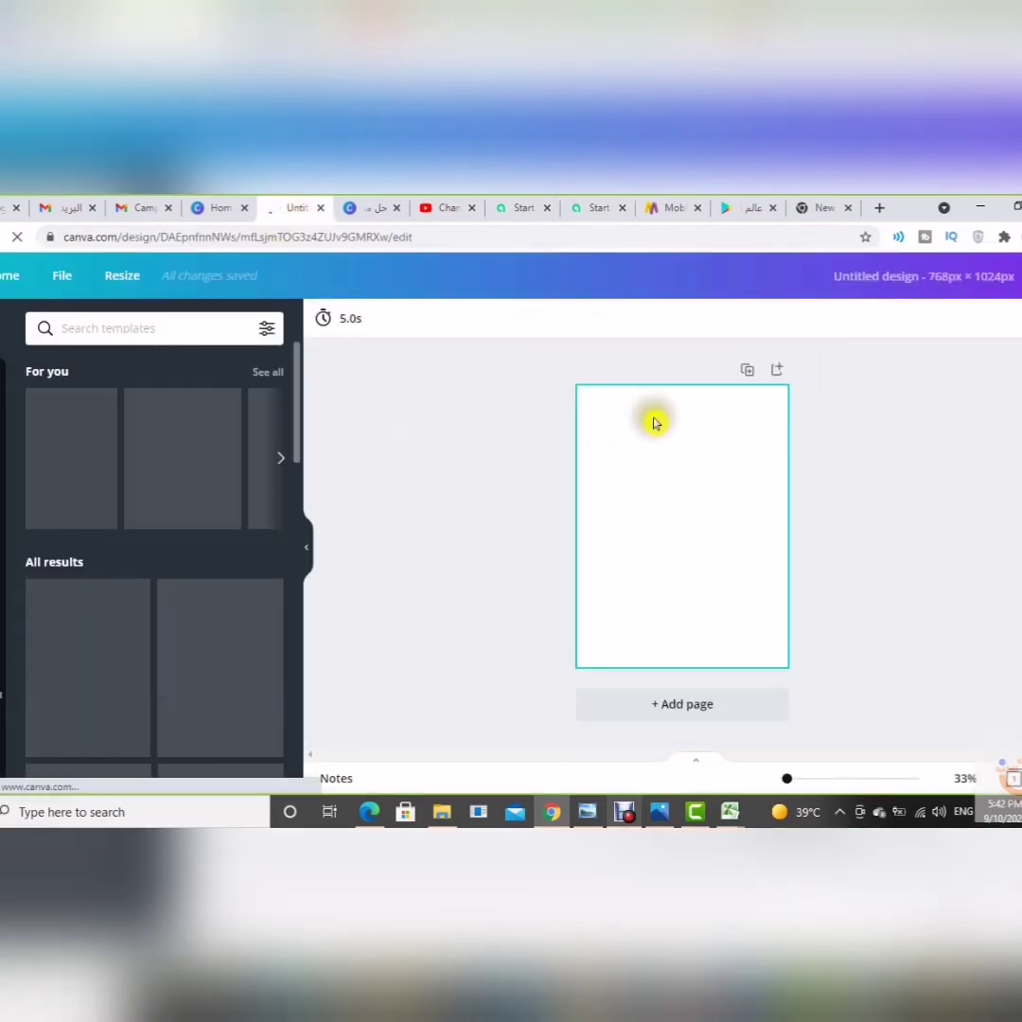
pyautogui.click(580, 202)
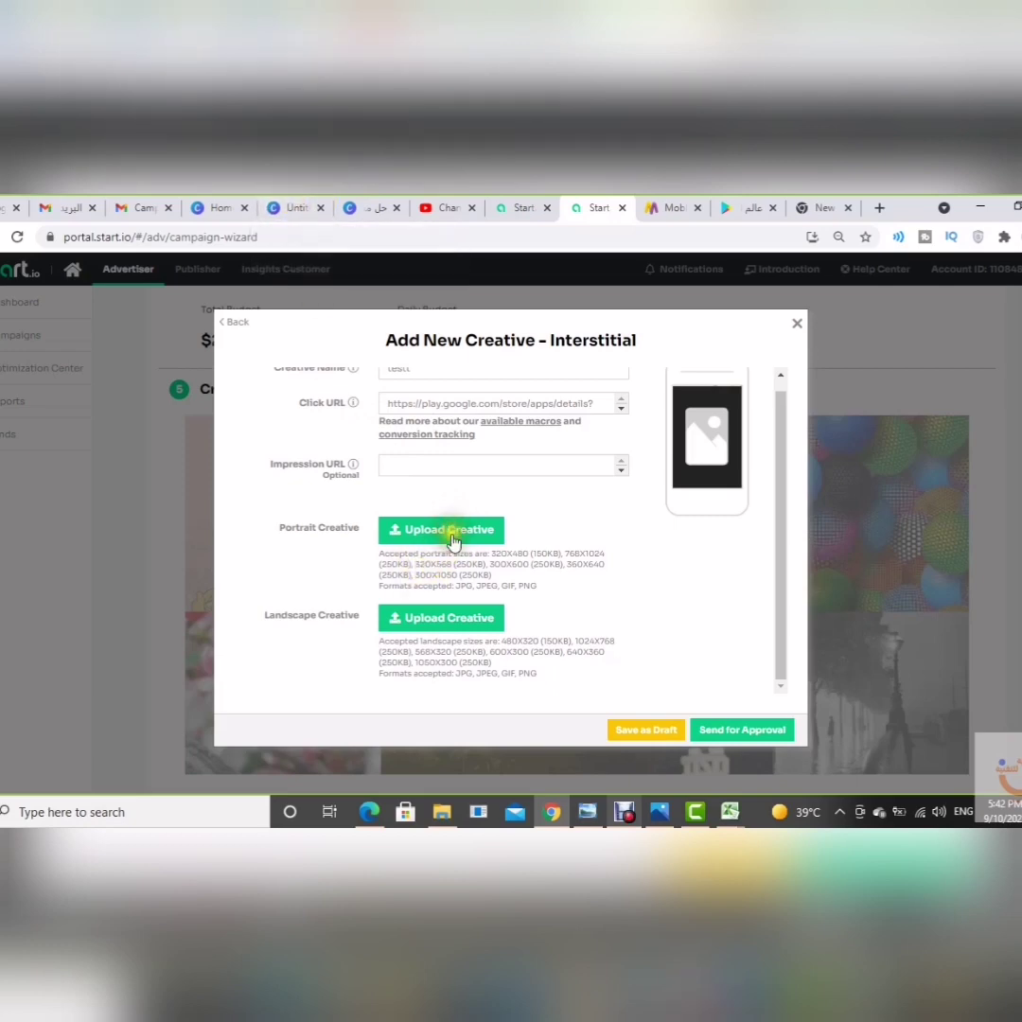
pyautogui.click(431, 549)
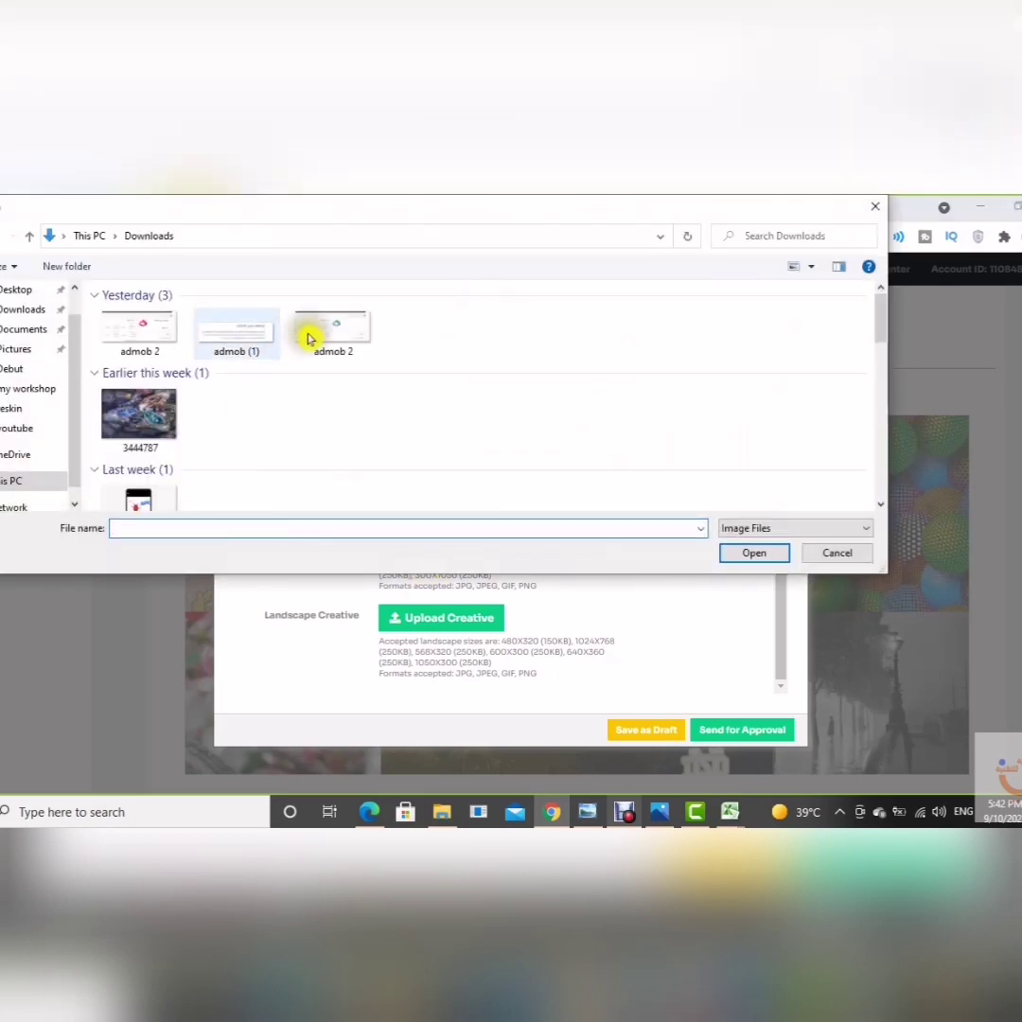
pyautogui.scroll(-2, 426, 393)
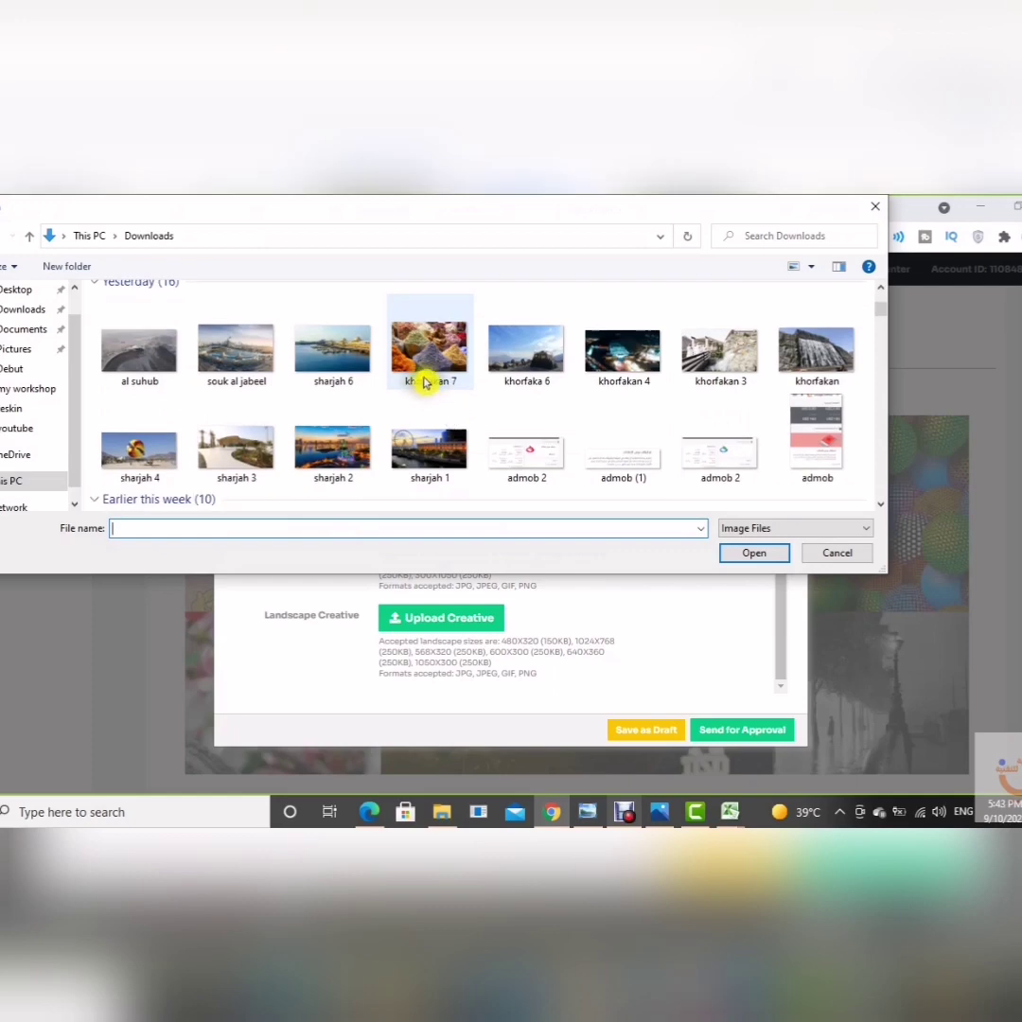
pyautogui.scroll(-5, 600, 395)
pyautogui.scroll(-1, 589, 390)
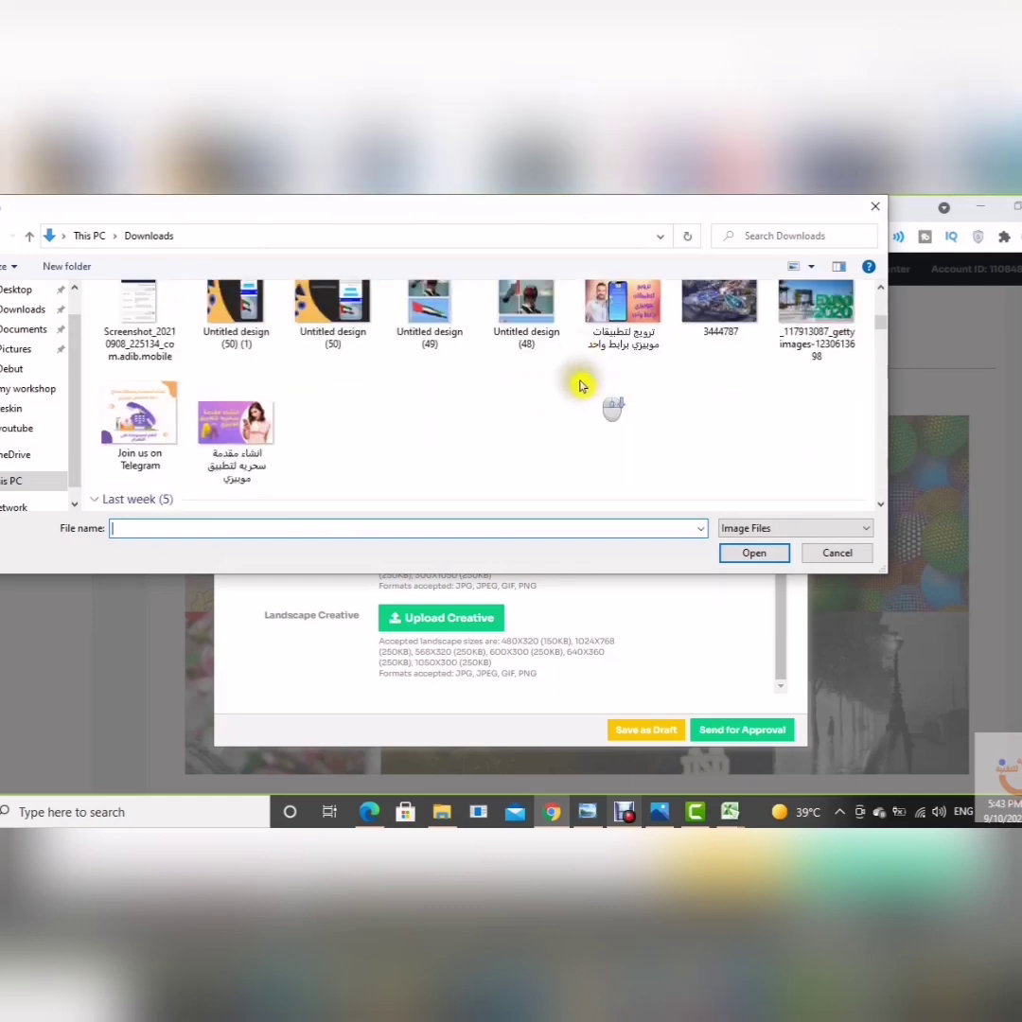
pyautogui.scroll(1, 530, 377)
pyautogui.click(266, 342)
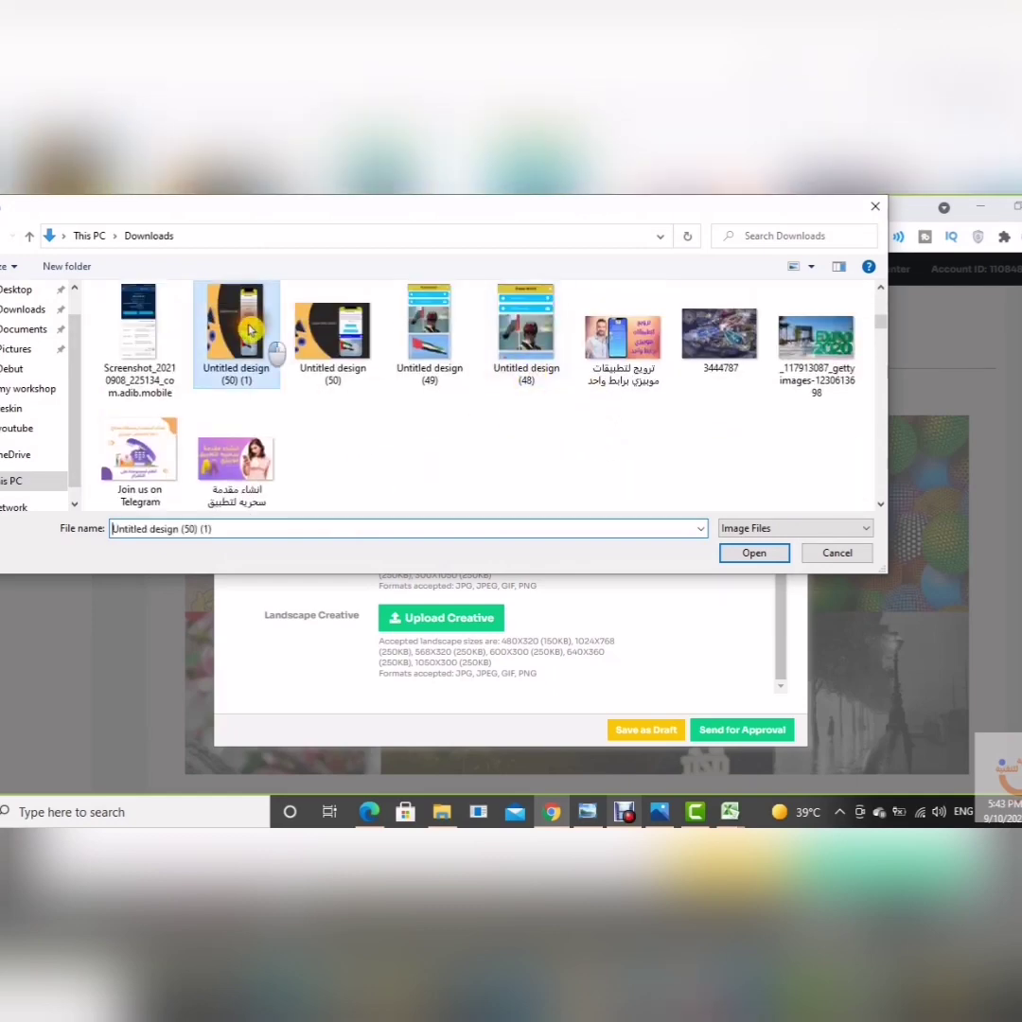
pyautogui.click(745, 556)
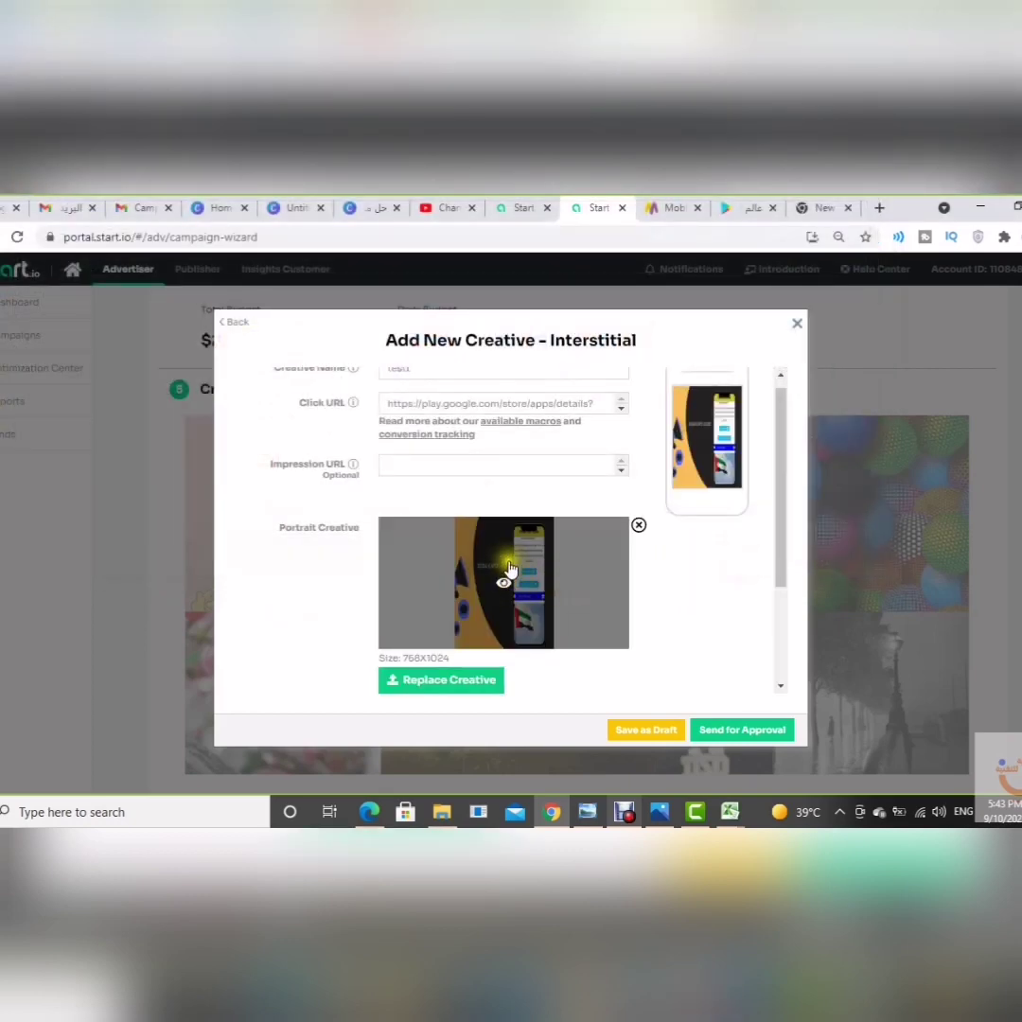
# - Preview the uploaded portrait creative and check the accepted landscape creative sizes
pyautogui.click(509, 583)
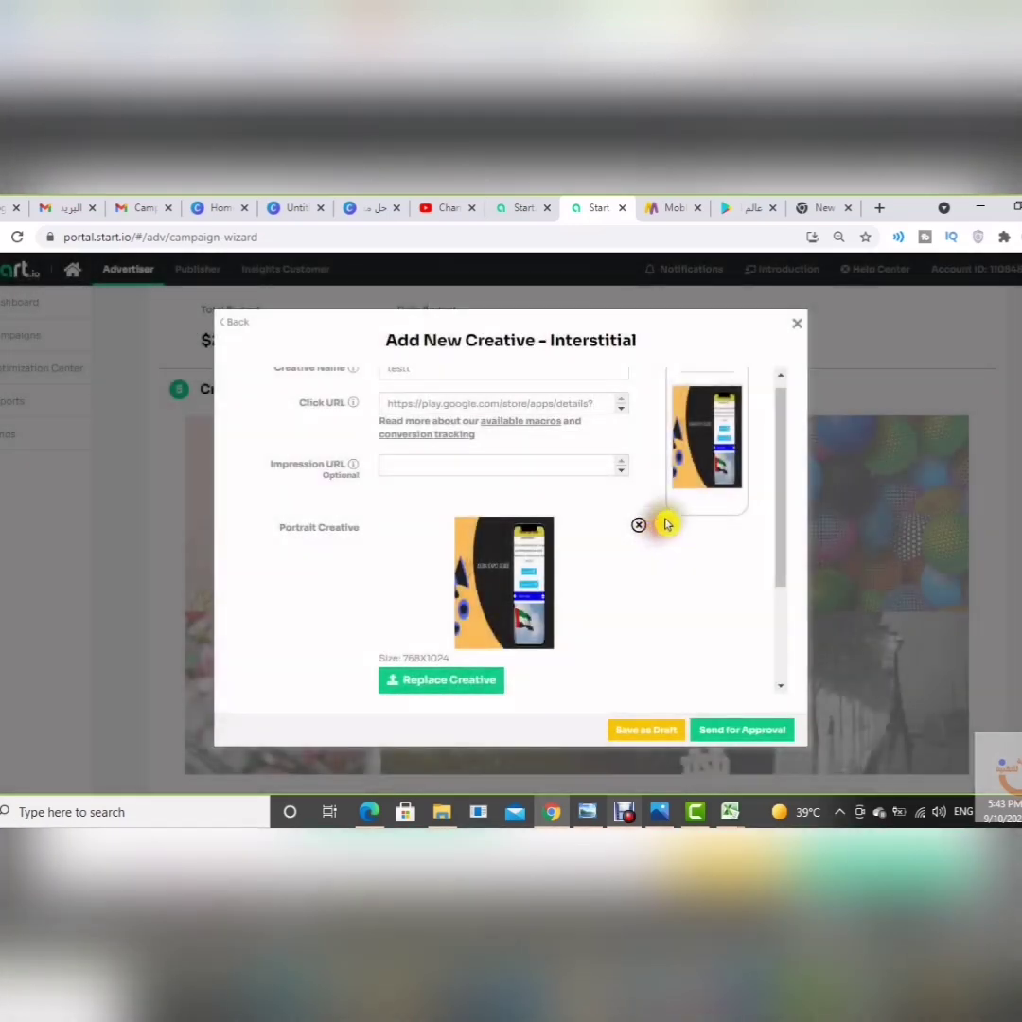
pyautogui.moveTo(544, 575)
pyautogui.click(503, 579)
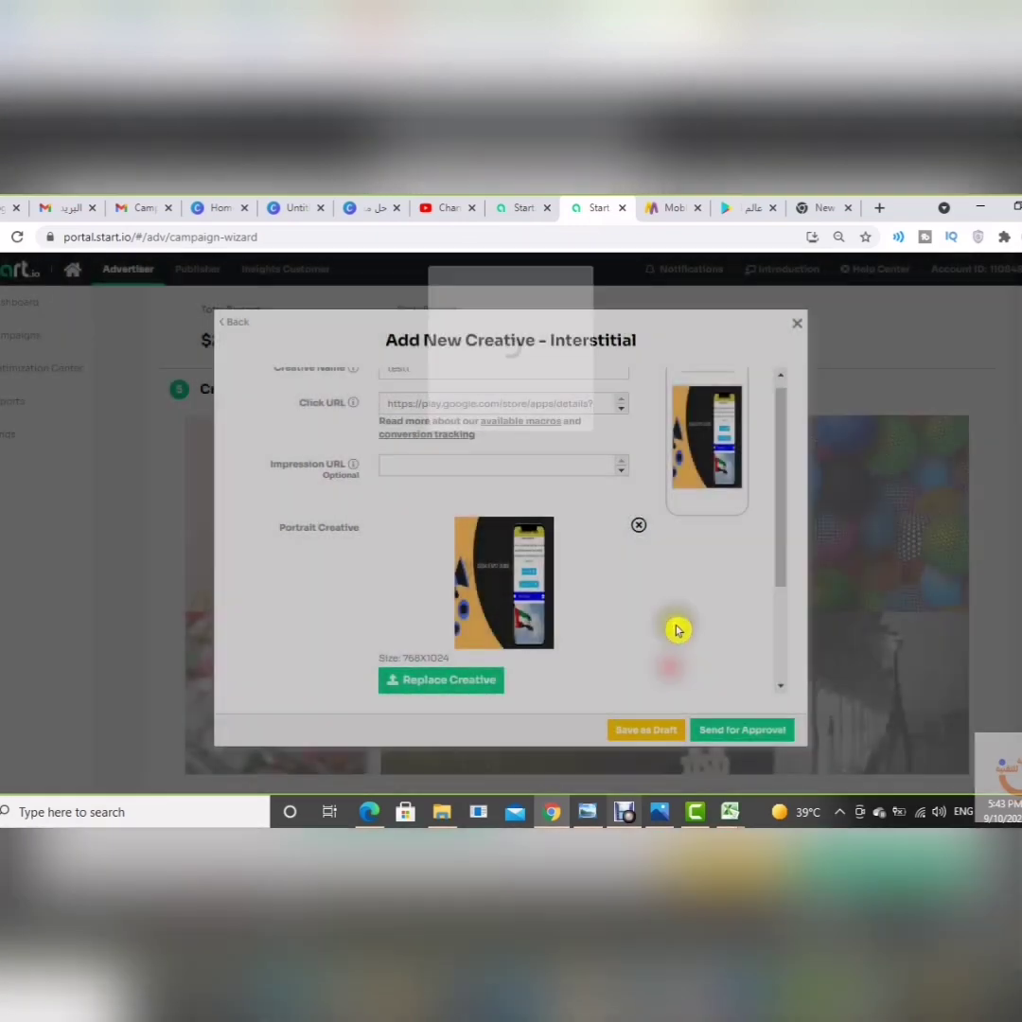
pyautogui.scroll(-3, 539, 567)
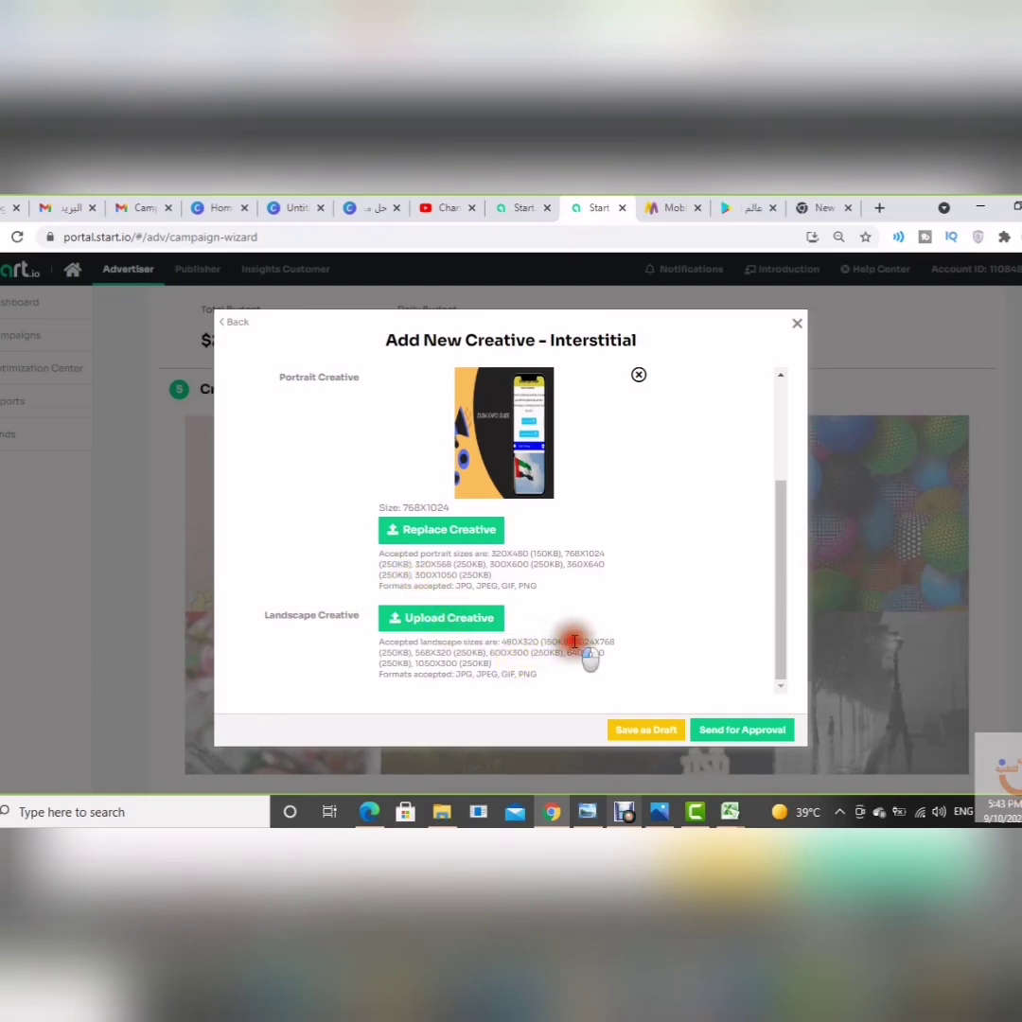
pyautogui.moveTo(574, 642); pyautogui.dragTo(616, 646)
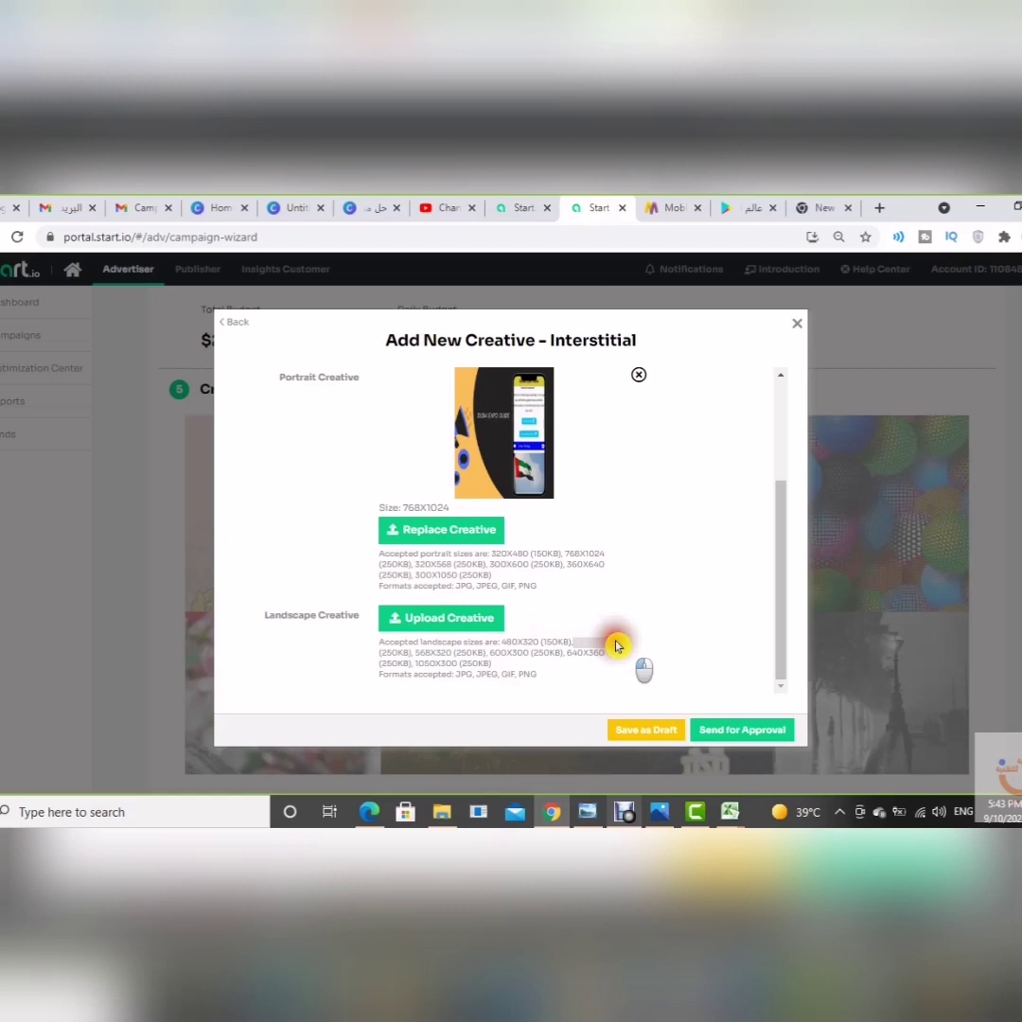
pyautogui.click(579, 666)
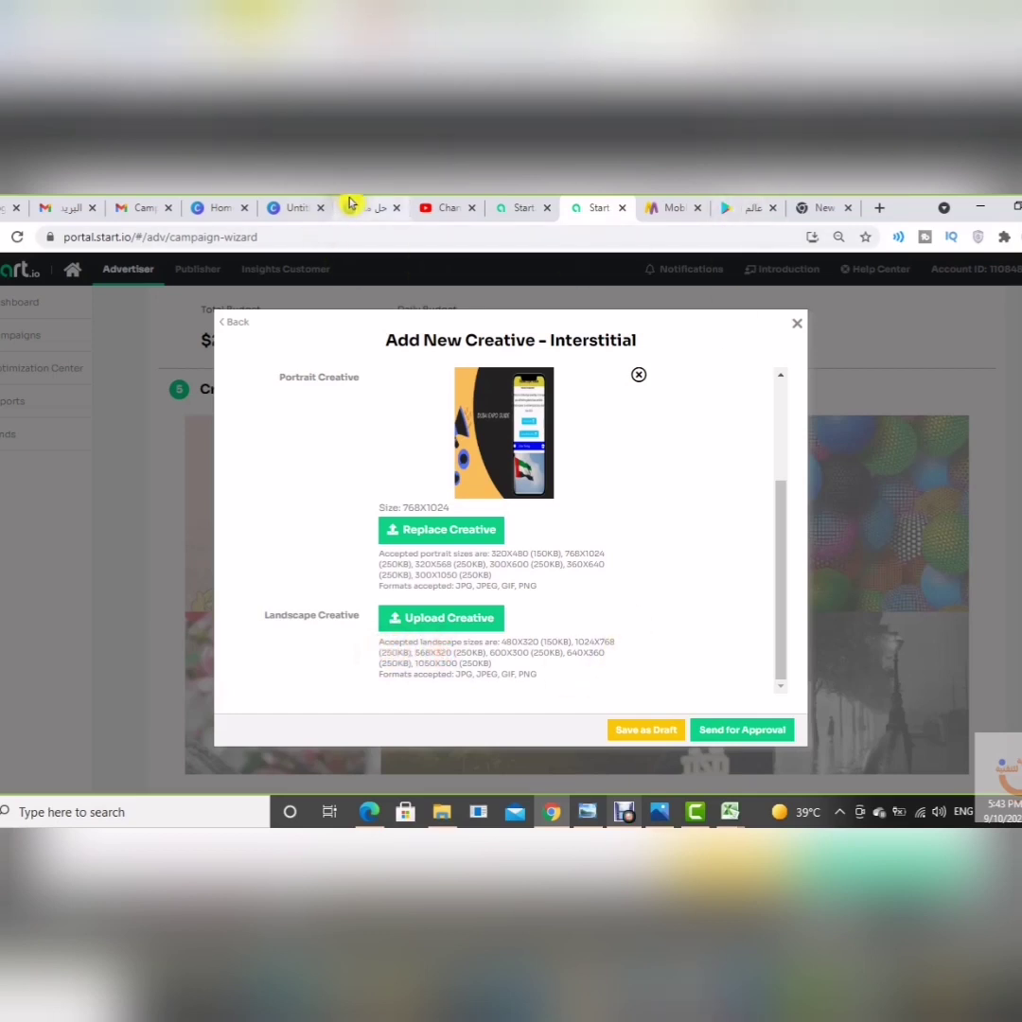
# - Search Google for "resize image" in the blank browser tab and open the resizeimage.net result
pyautogui.click(291, 206)
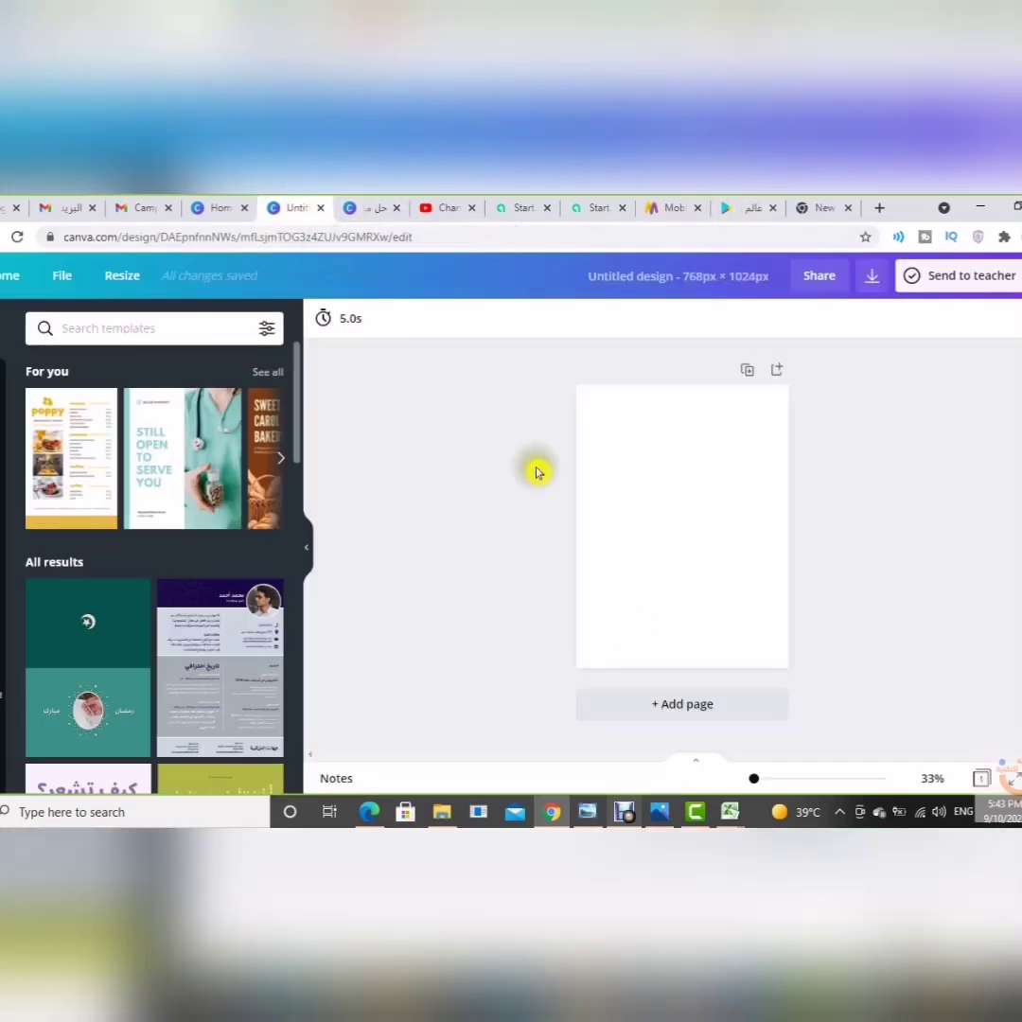
pyautogui.click(801, 203)
pyautogui.write('re')
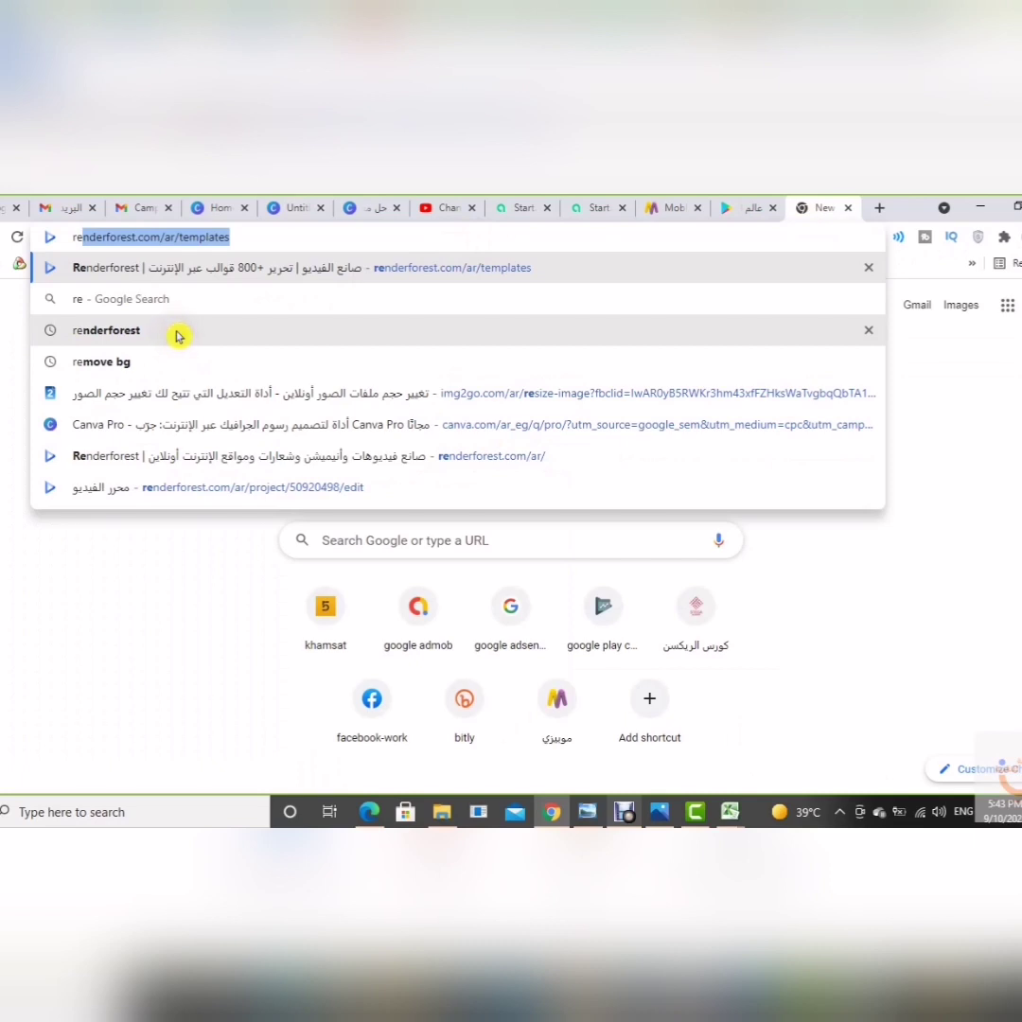
pyautogui.write('size')
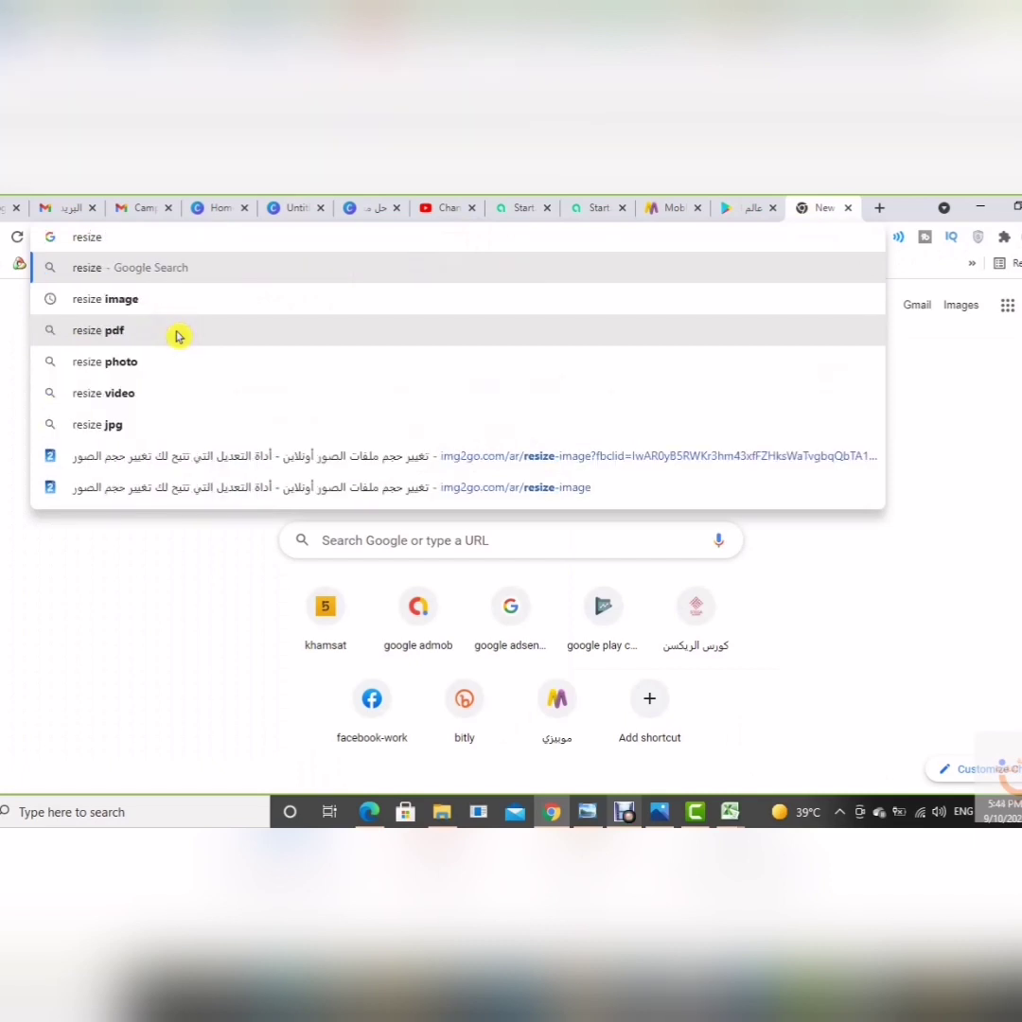
pyautogui.press('Up')
pyautogui.press('Down')
pyautogui.press('Down')
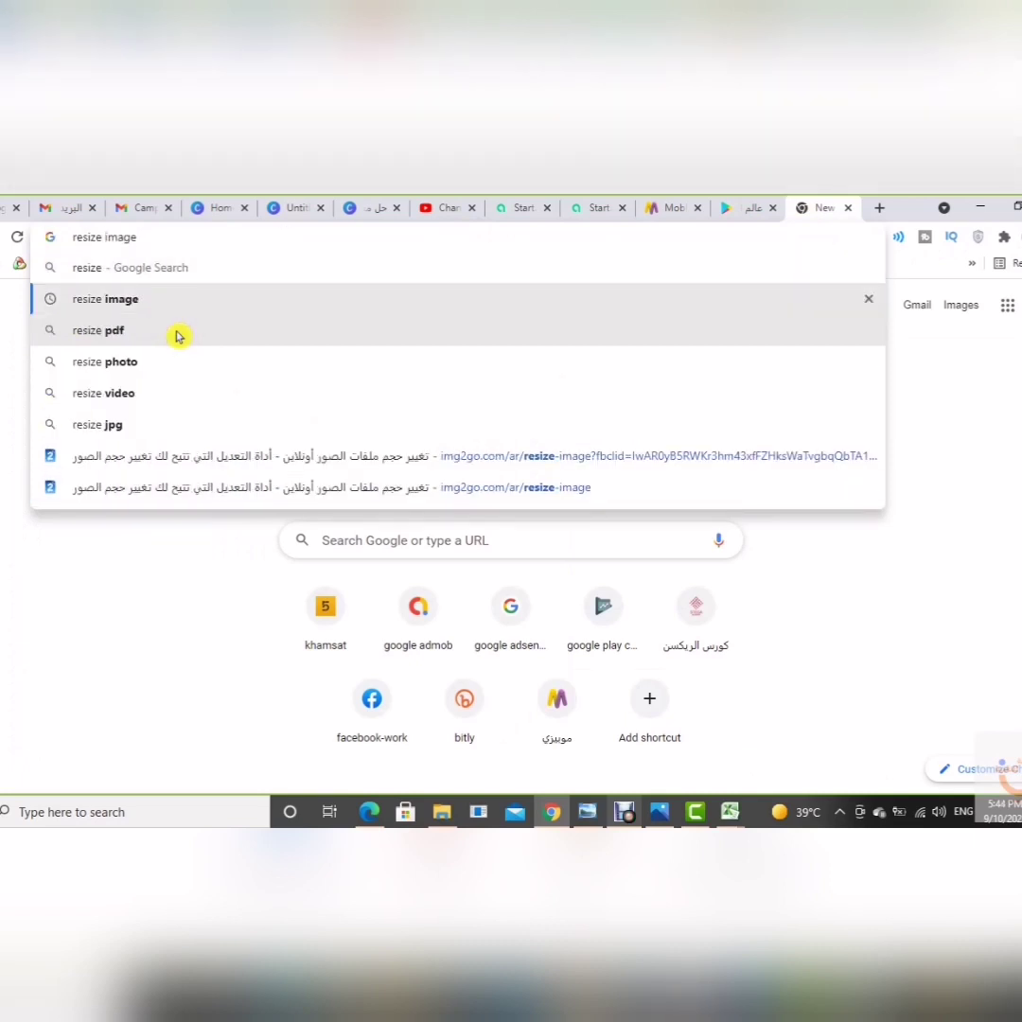
pyautogui.press('Return')
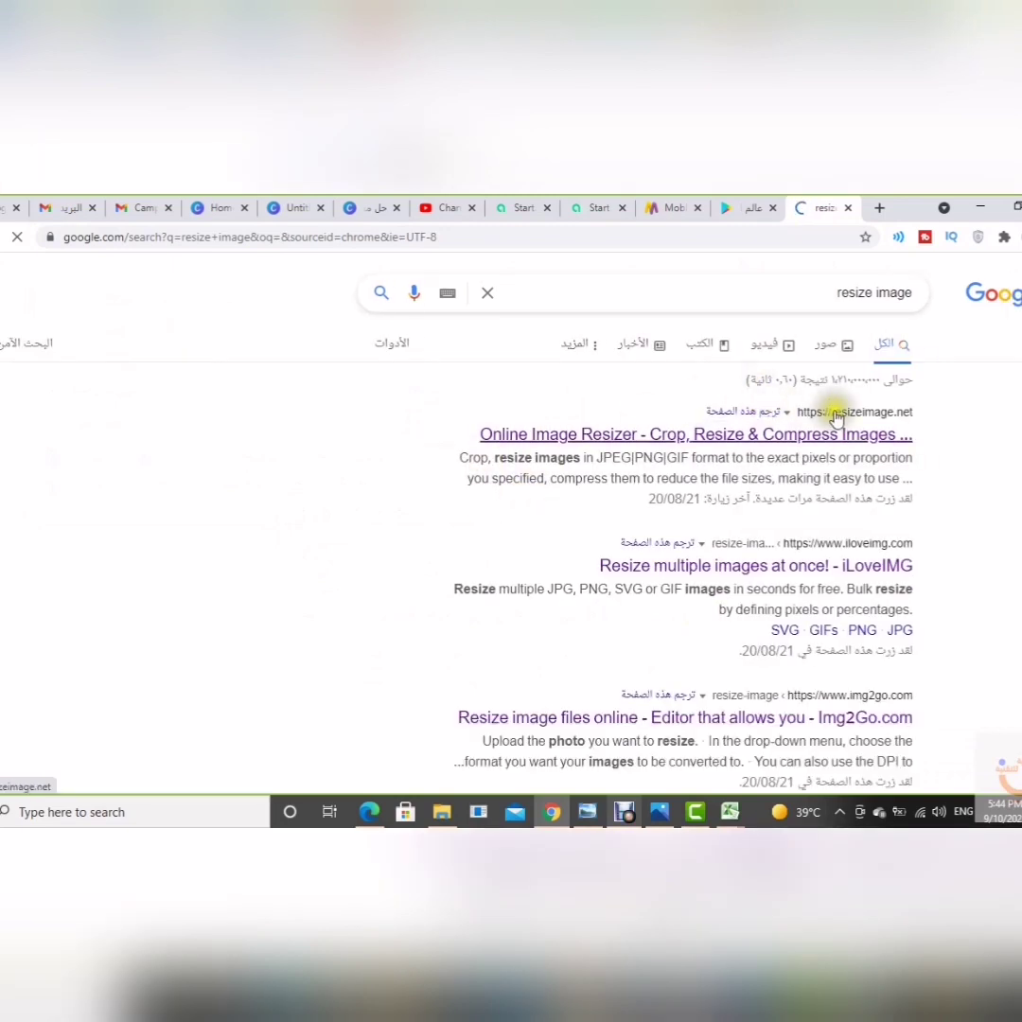
pyautogui.click(831, 414)
pyautogui.click(1018, 237)
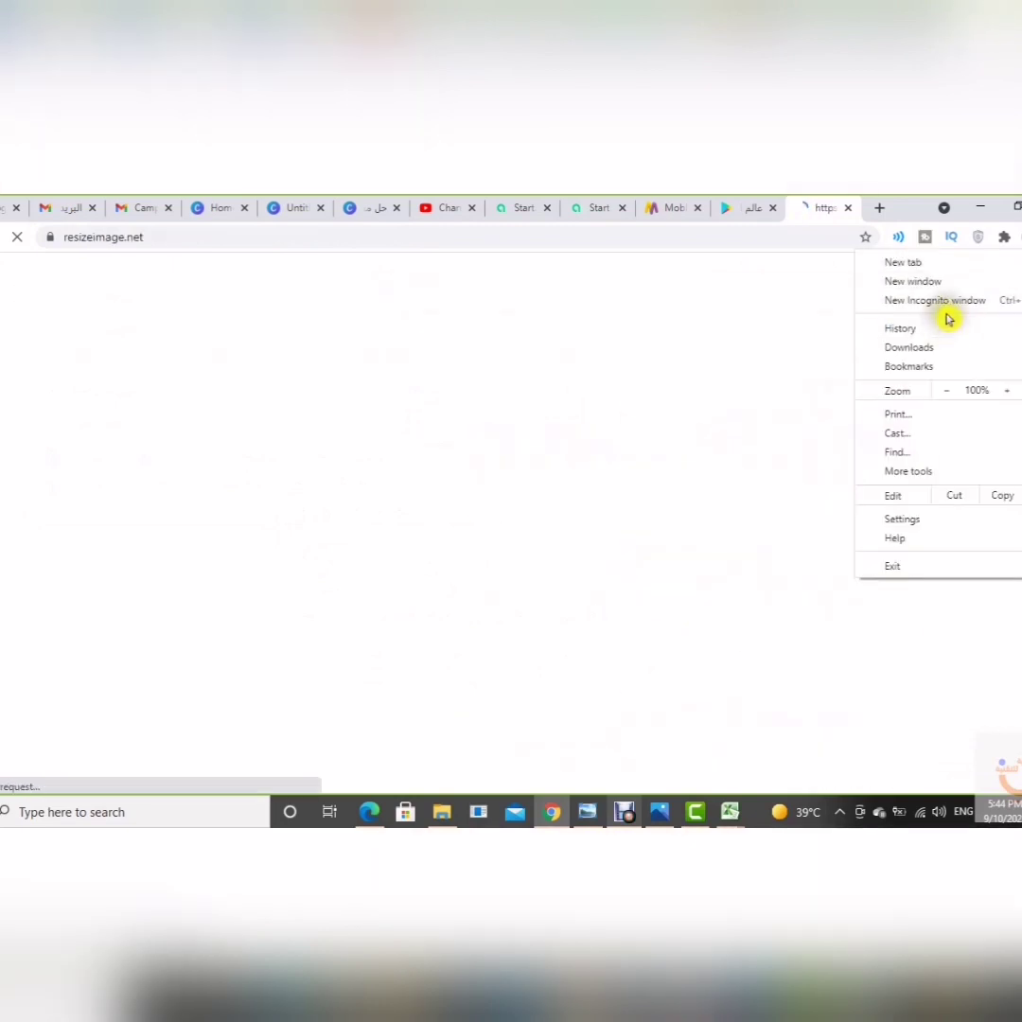
pyautogui.moveTo(908, 366)
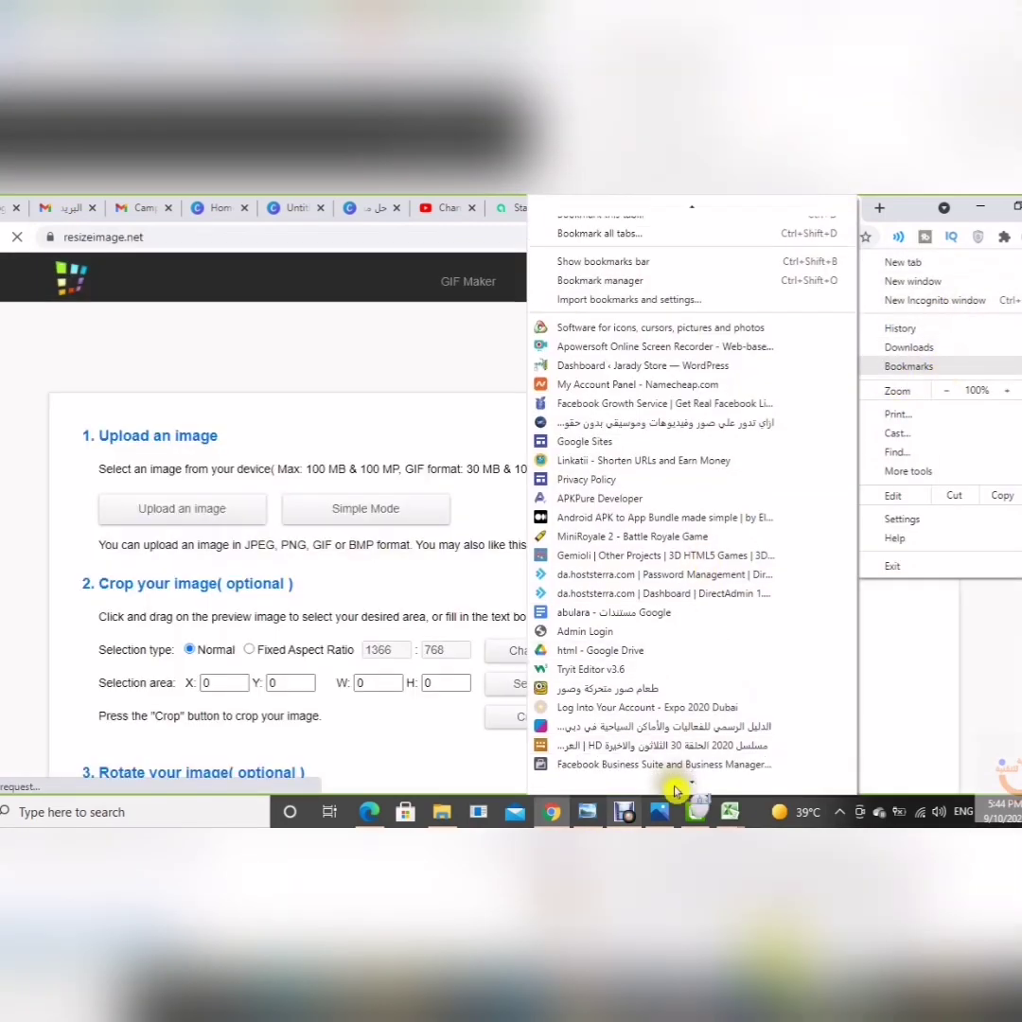
pyautogui.scroll(-5, 686, 786)
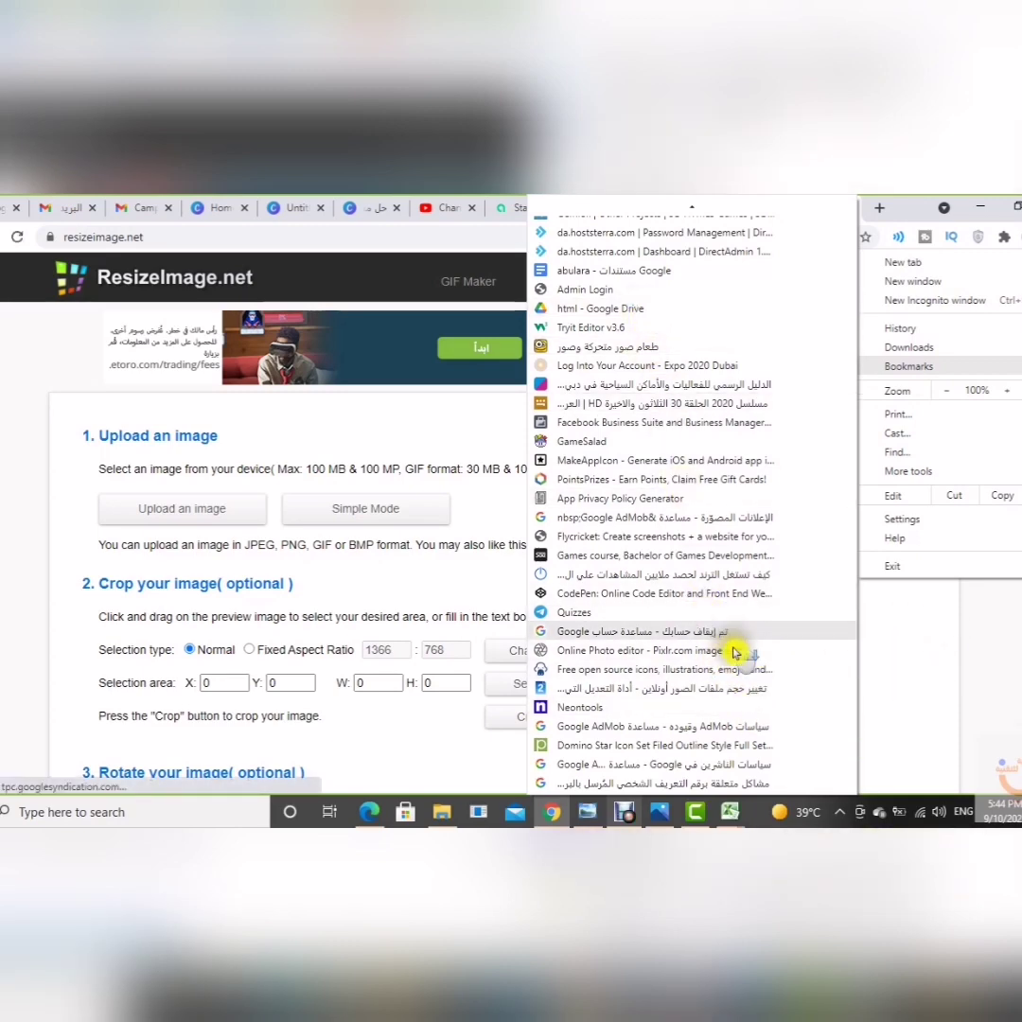
pyautogui.click(925, 707)
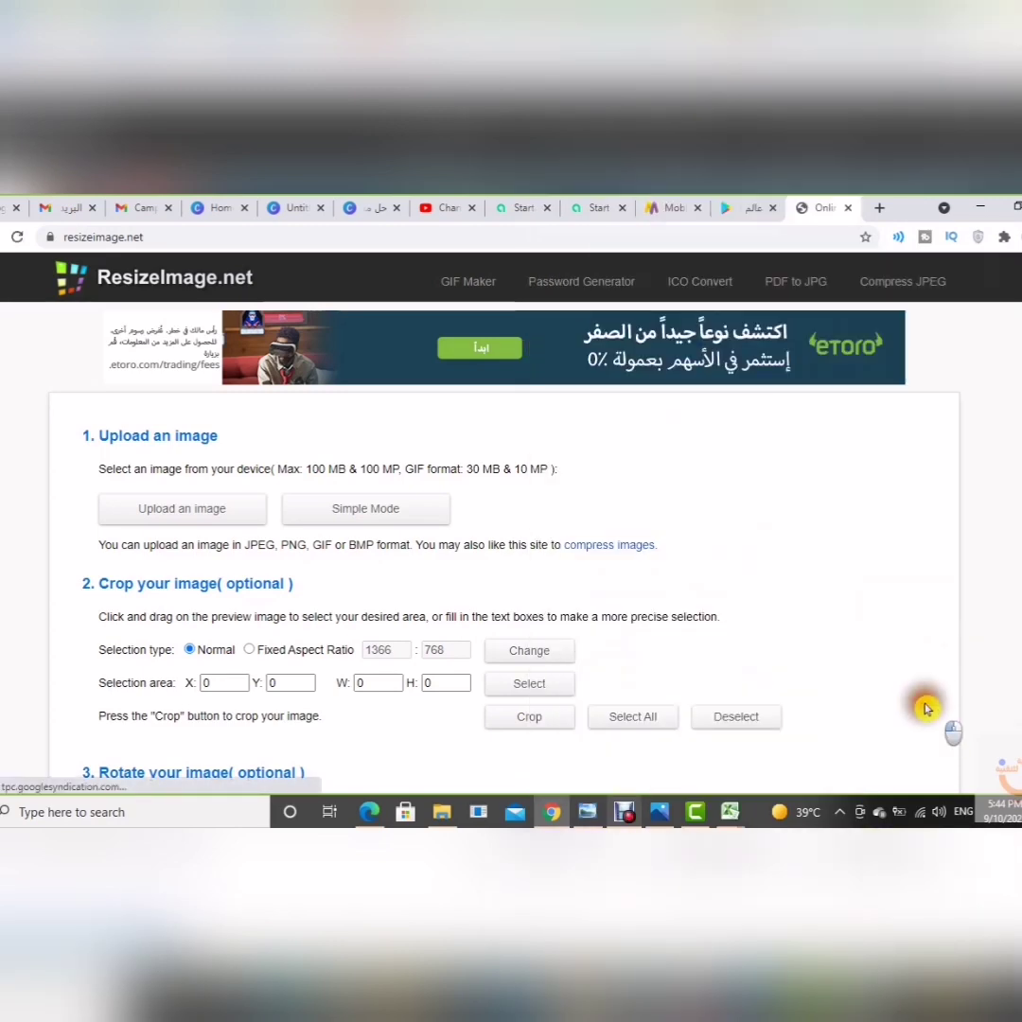
pyautogui.click(184, 511)
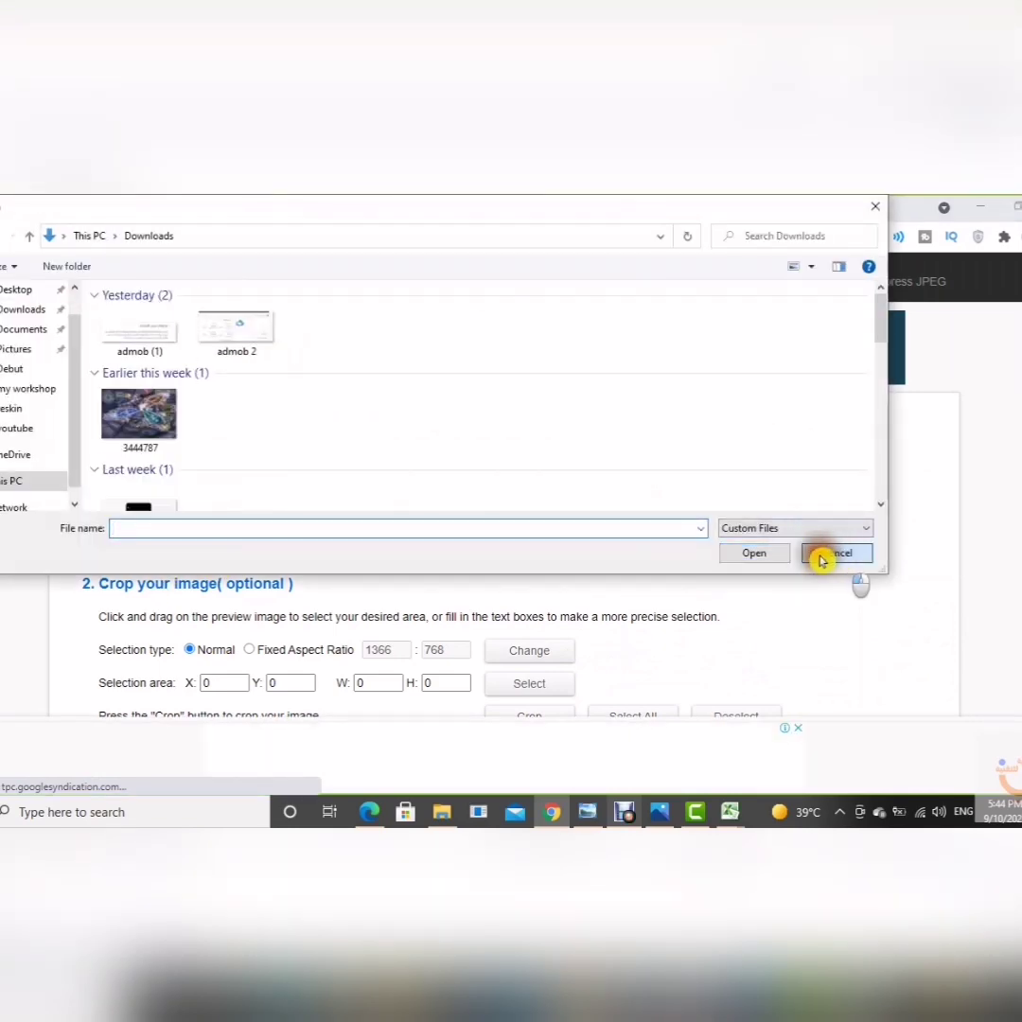
pyautogui.click(825, 553)
# - Return to the Start.io creative form and try to upload Dubai (1) from Downloads as the landscape creative
pyautogui.click(588, 204)
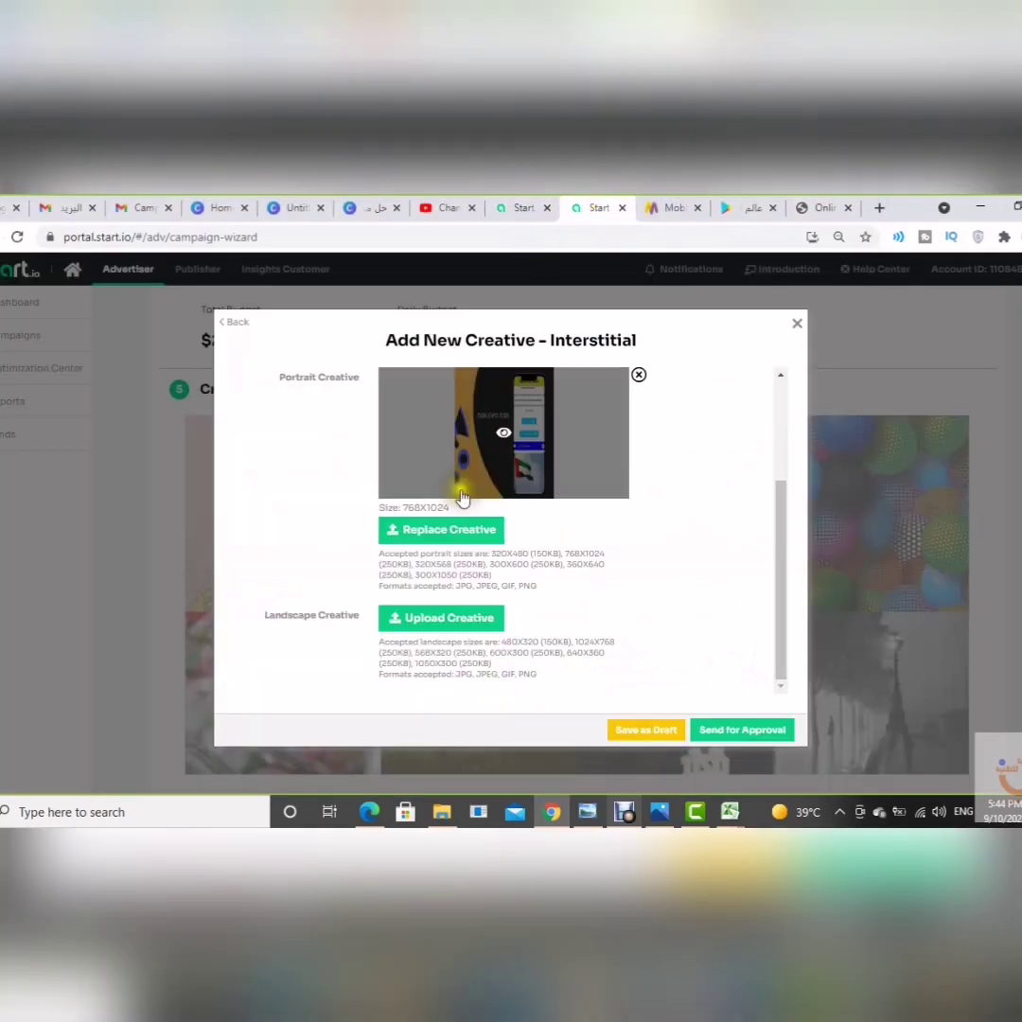
pyautogui.click(463, 625)
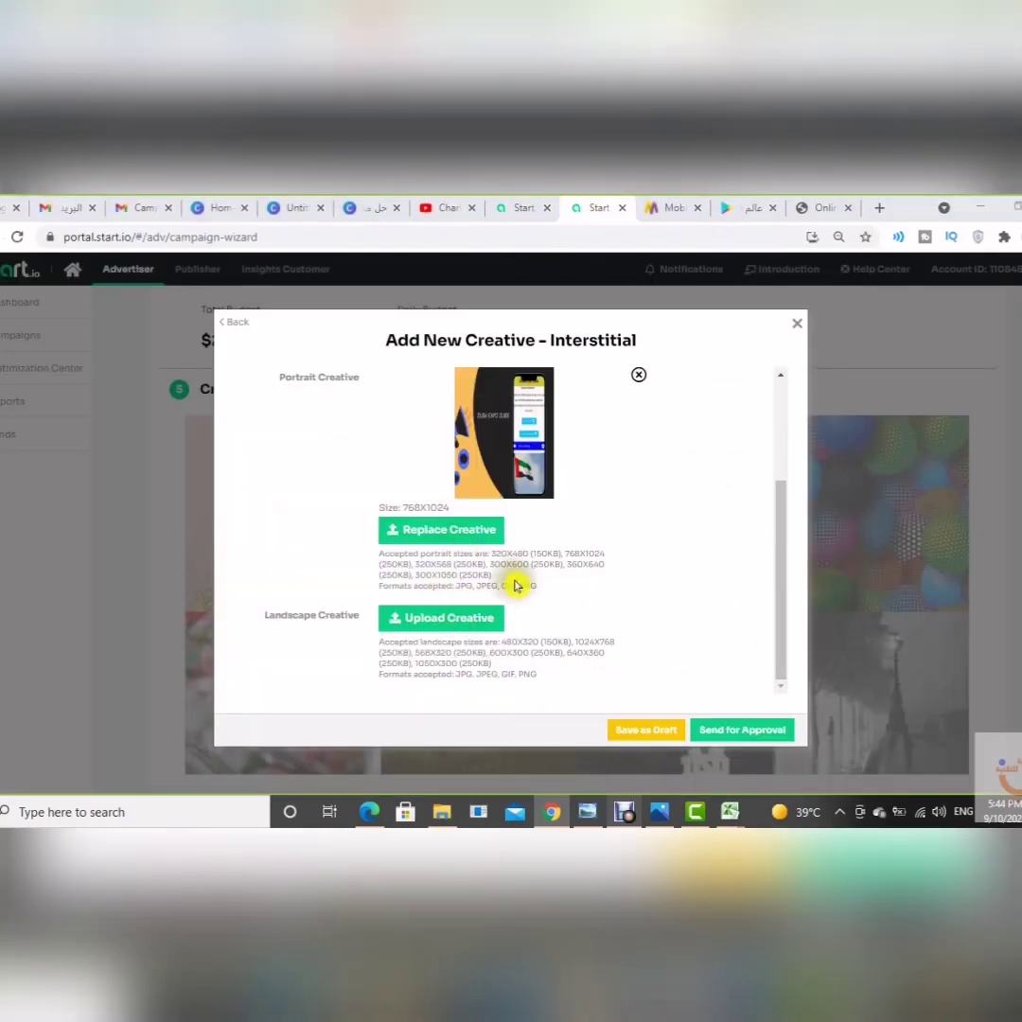
pyautogui.scroll(-2, 525, 403)
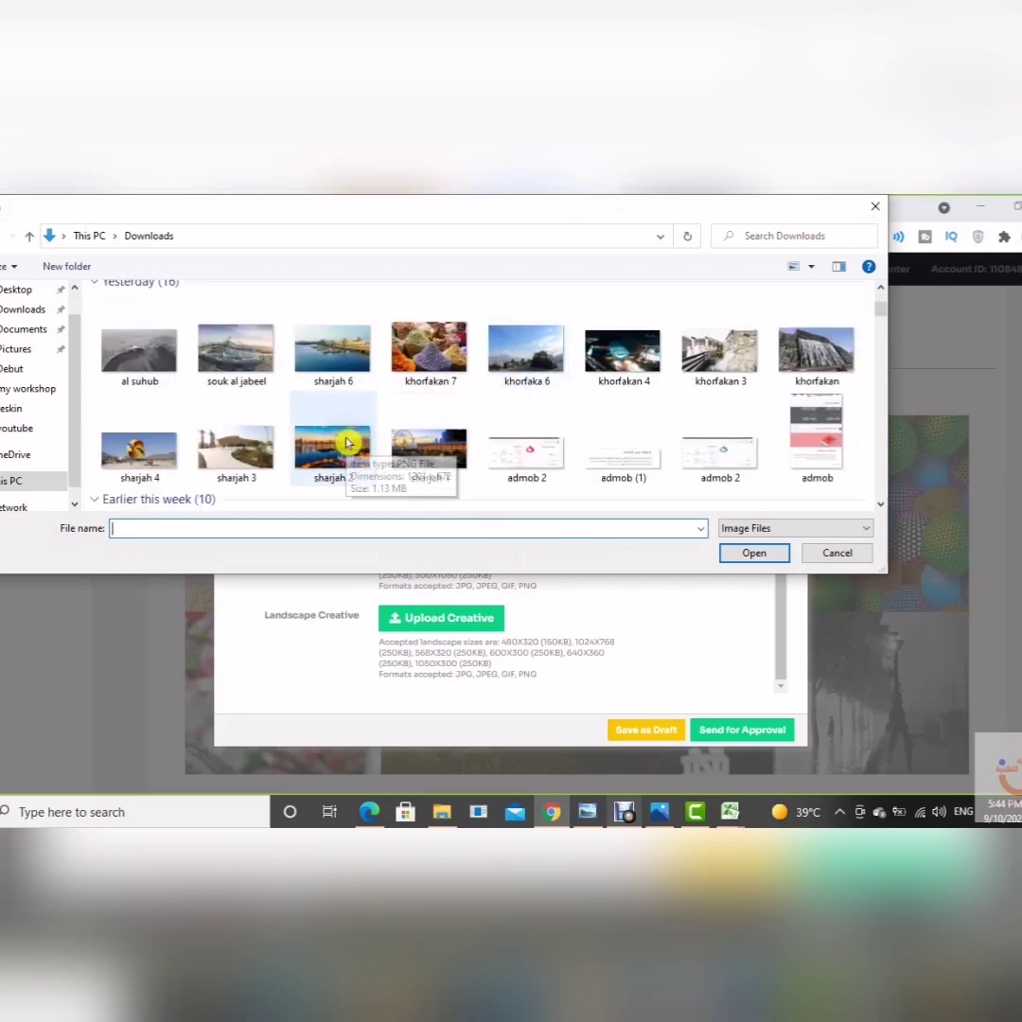
pyautogui.scroll(-3, 347, 438)
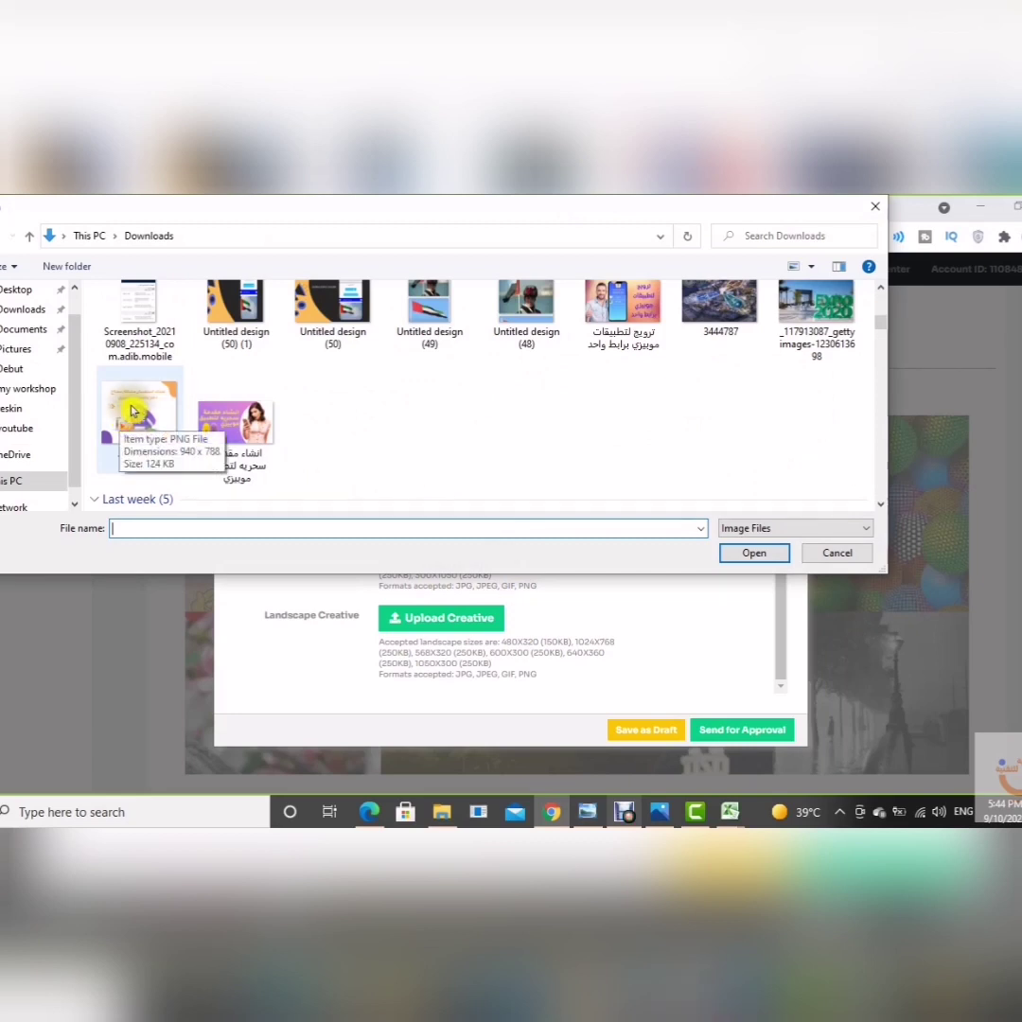
pyautogui.scroll(-3, 356, 401)
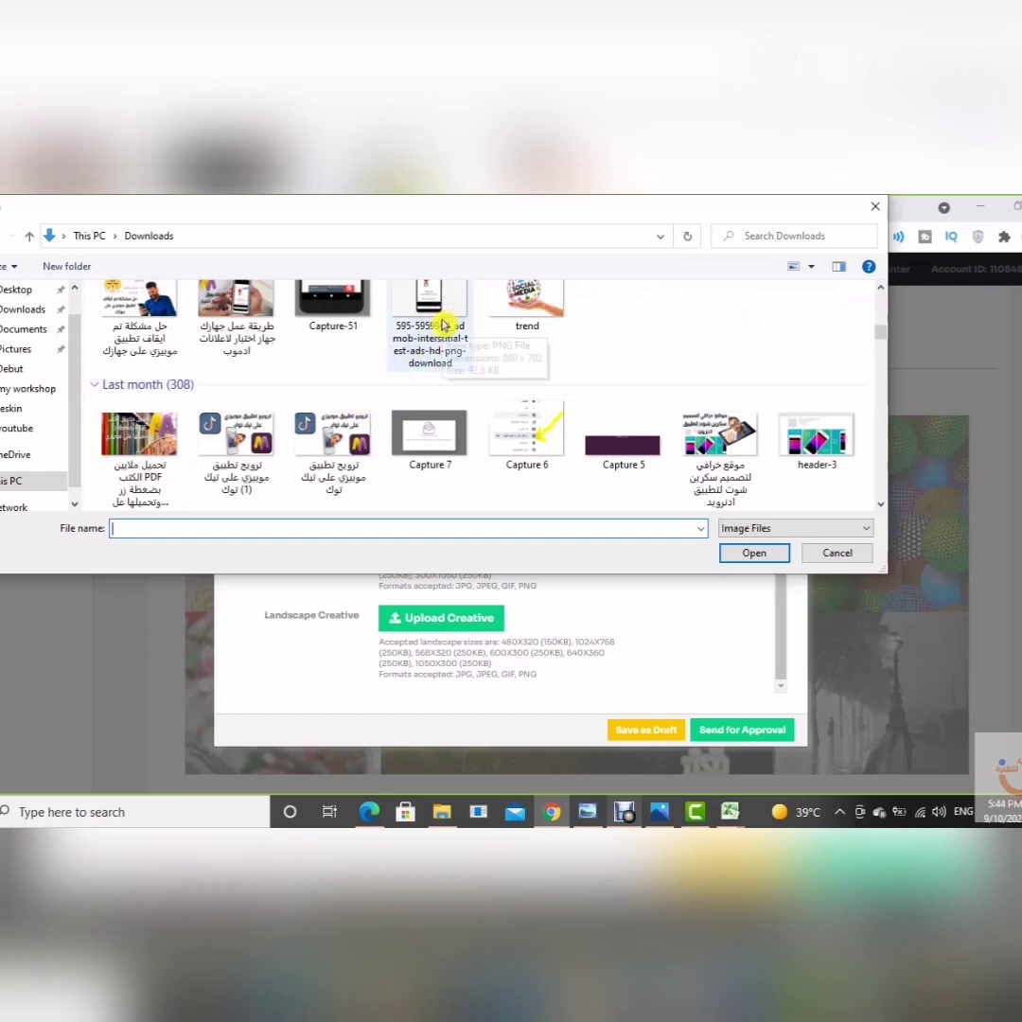
pyautogui.scroll(-6, 443, 331)
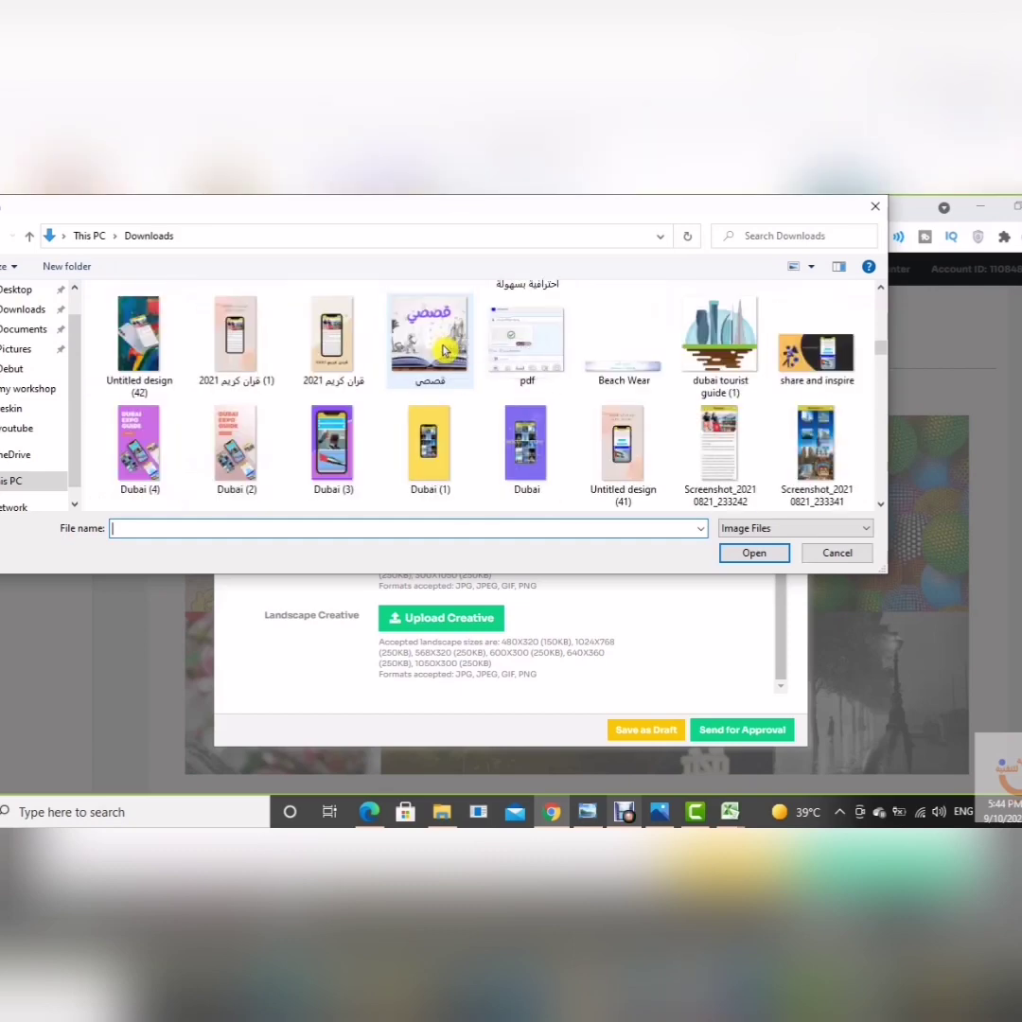
pyautogui.click(422, 434)
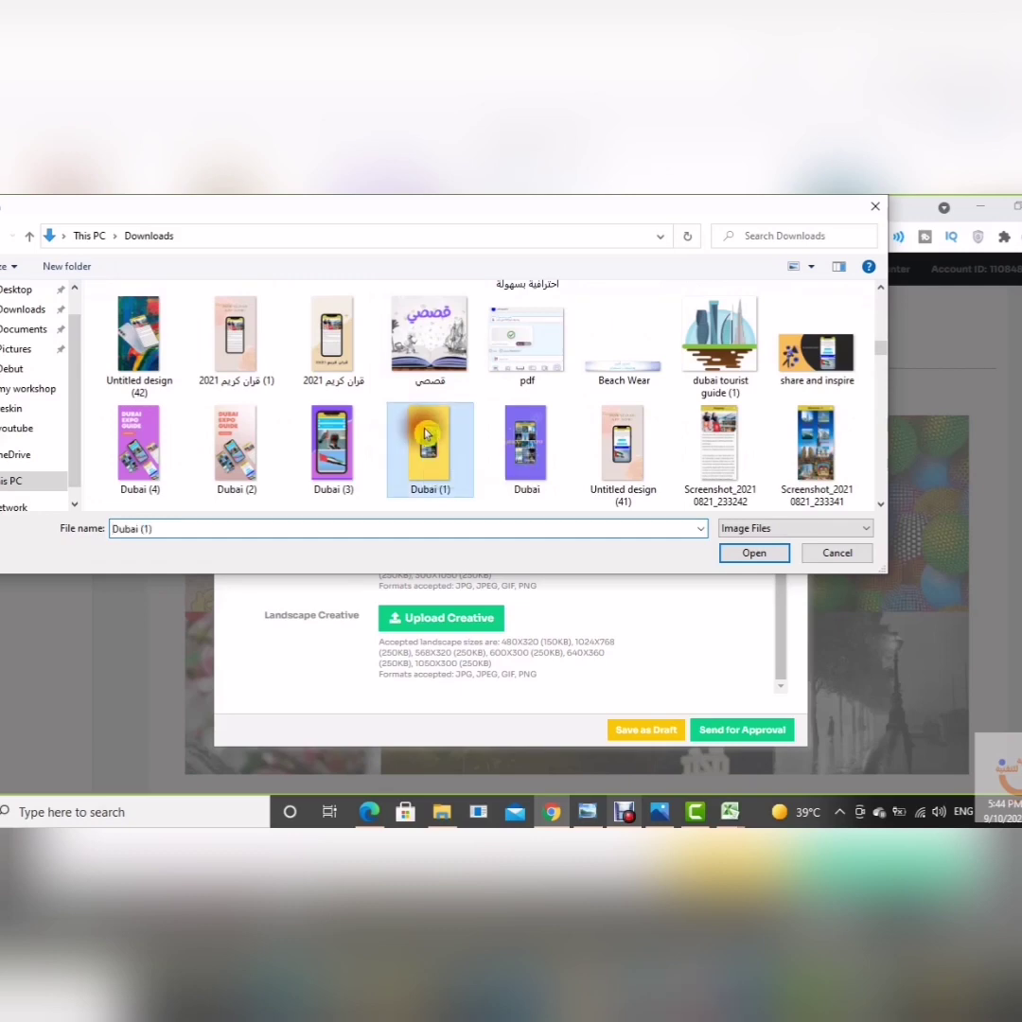
pyautogui.click(750, 553)
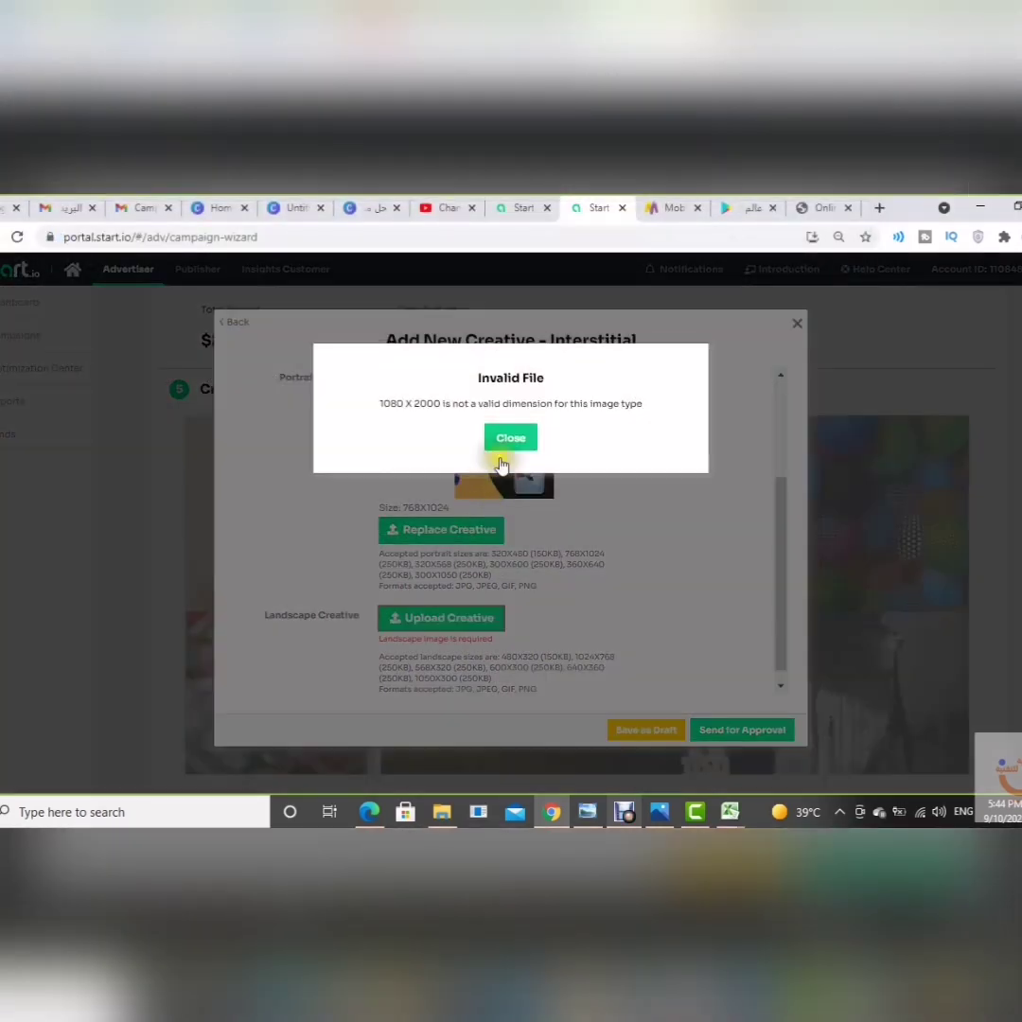
pyautogui.click(501, 444)
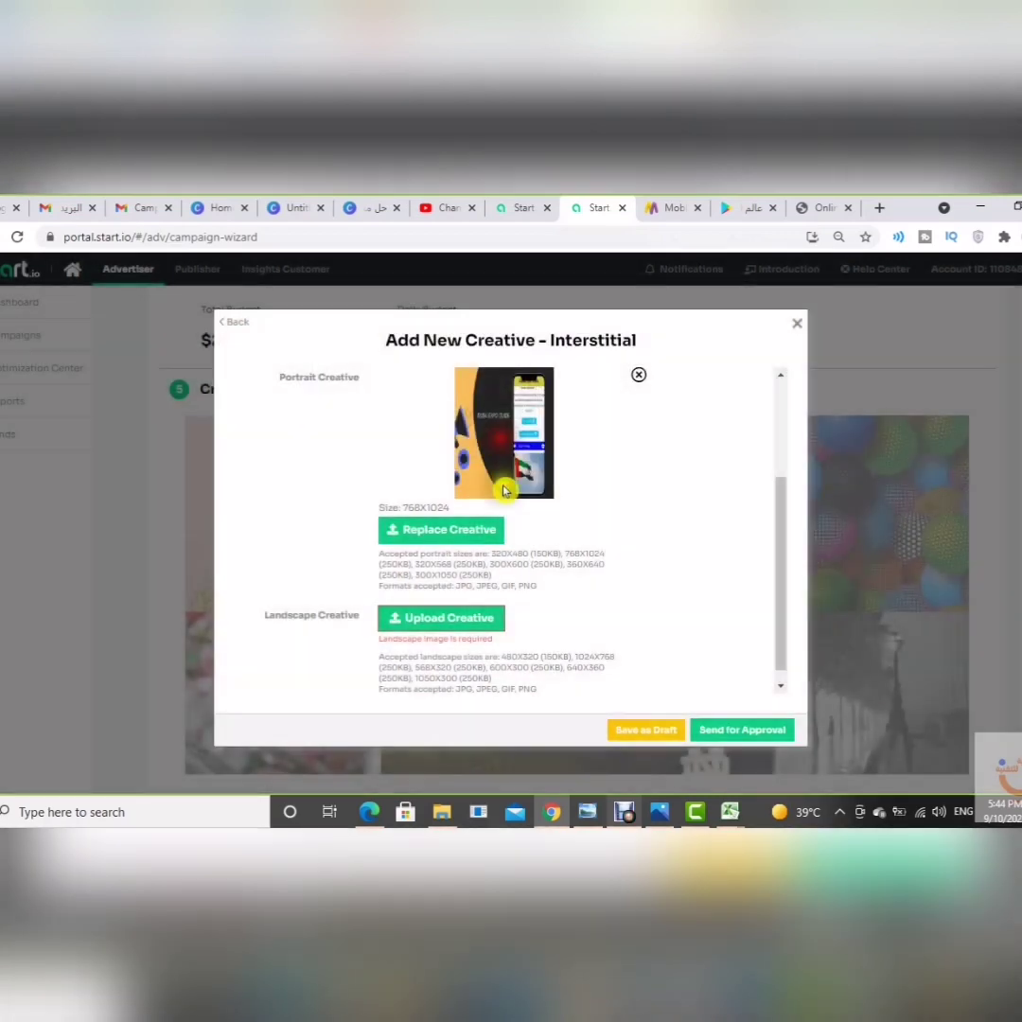
# - Upload Untitled design (50) from Downloads as the landscape creative
pyautogui.click(464, 615)
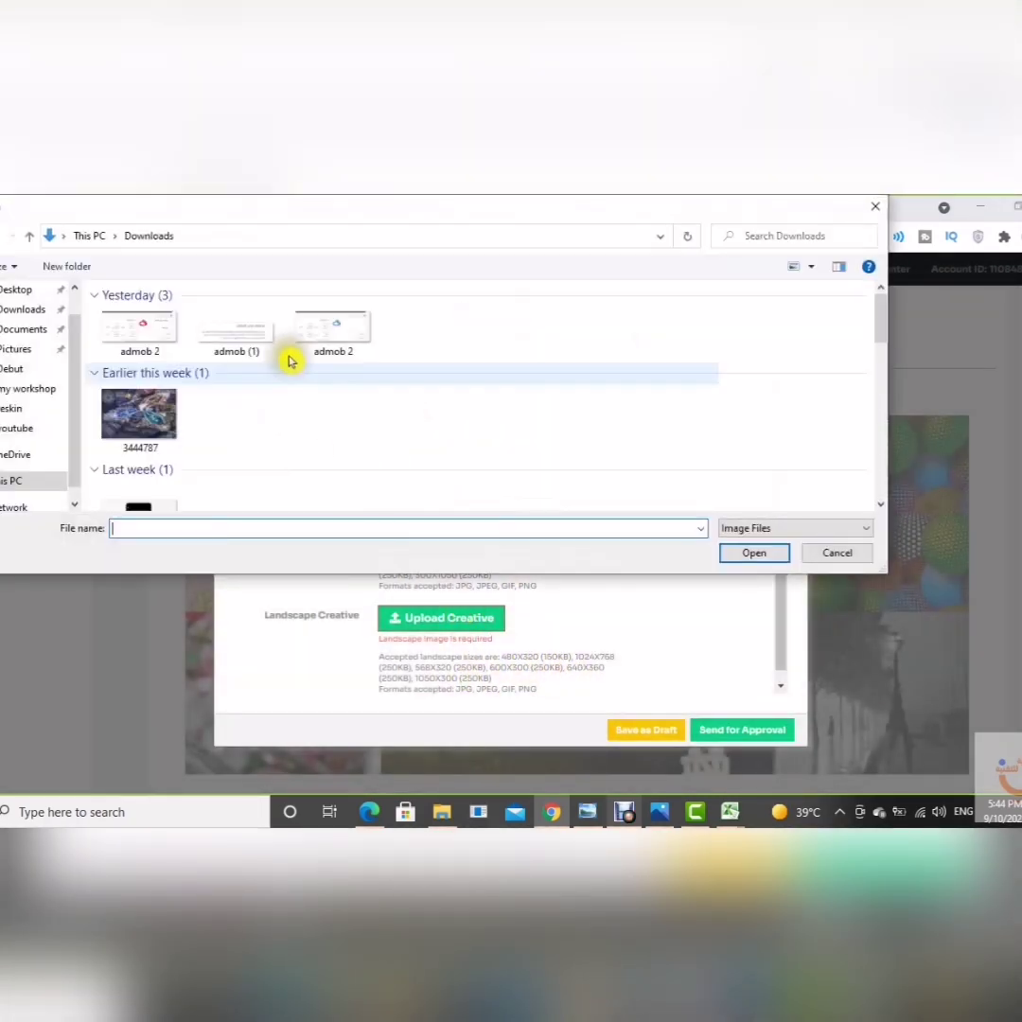
pyautogui.scroll(-5, 358, 397)
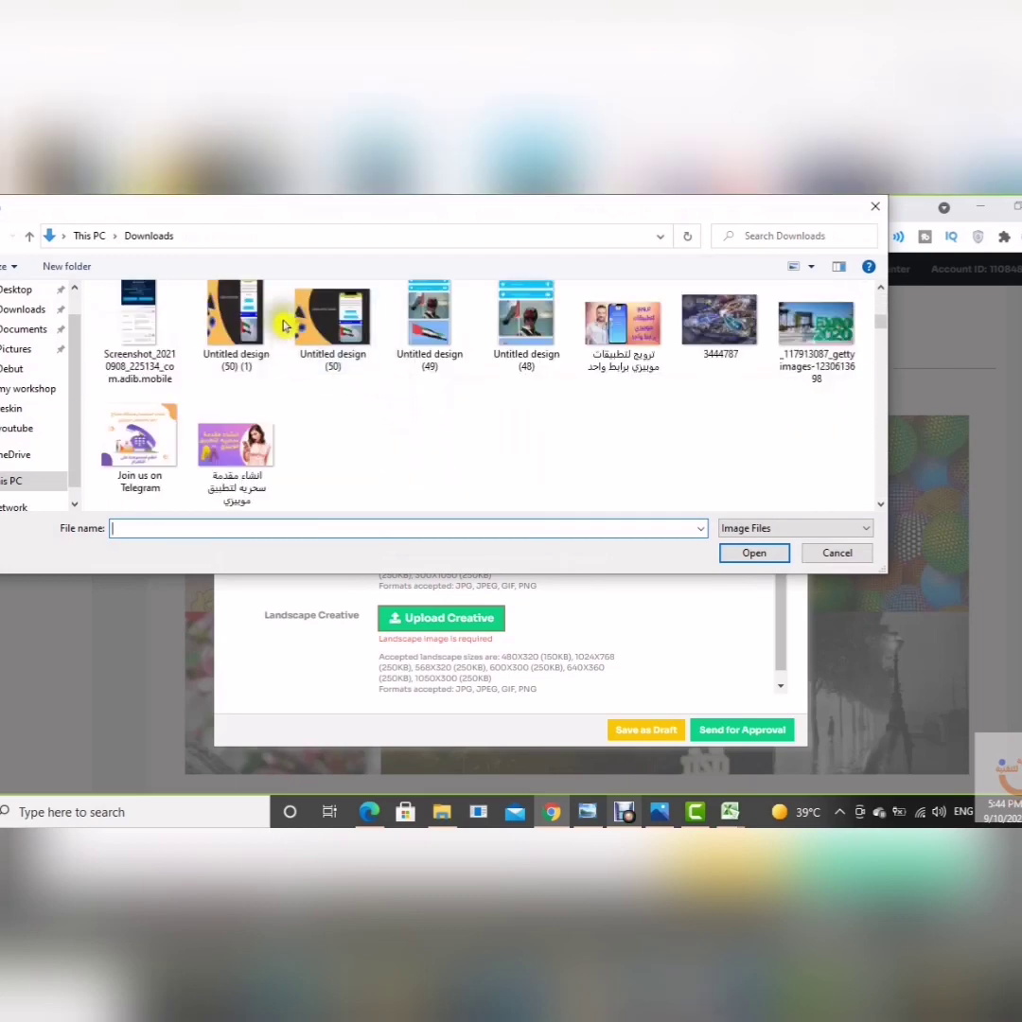
pyautogui.click(333, 322)
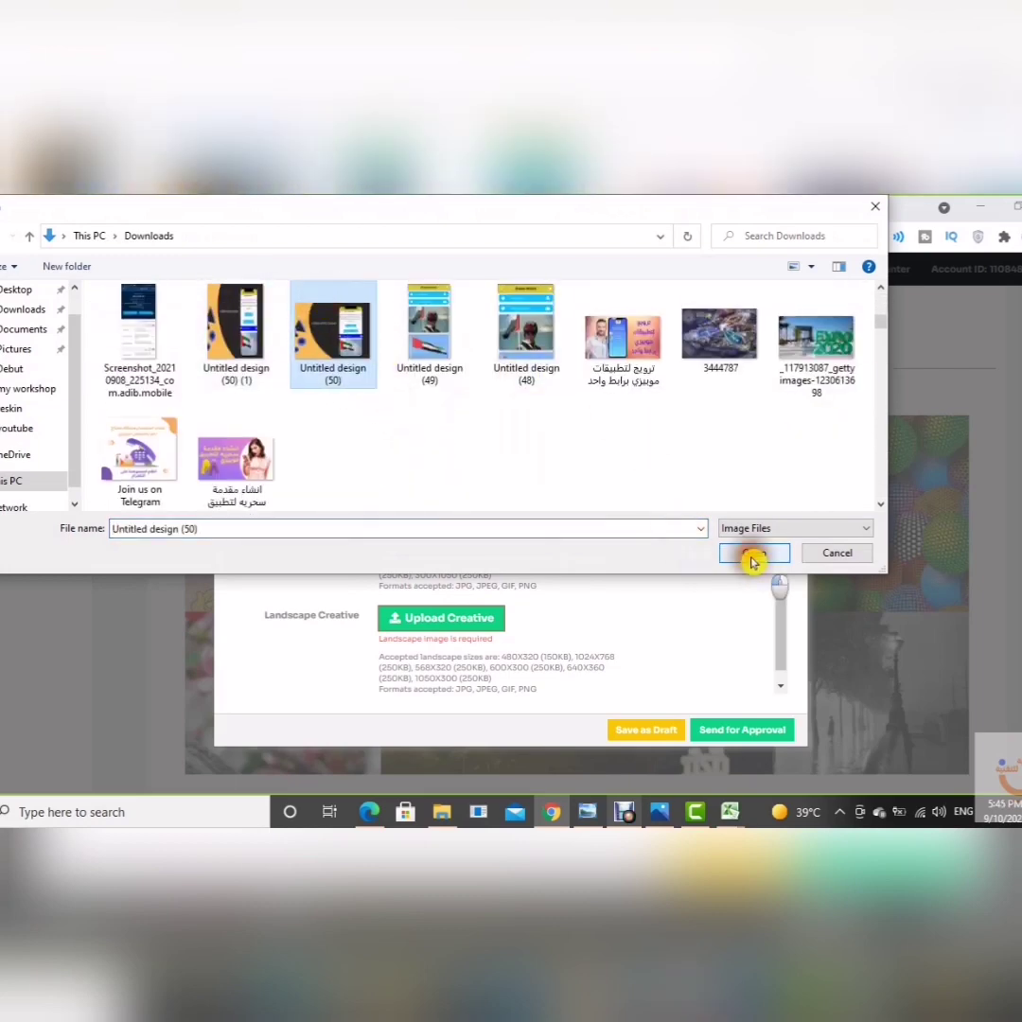
pyautogui.click(754, 553)
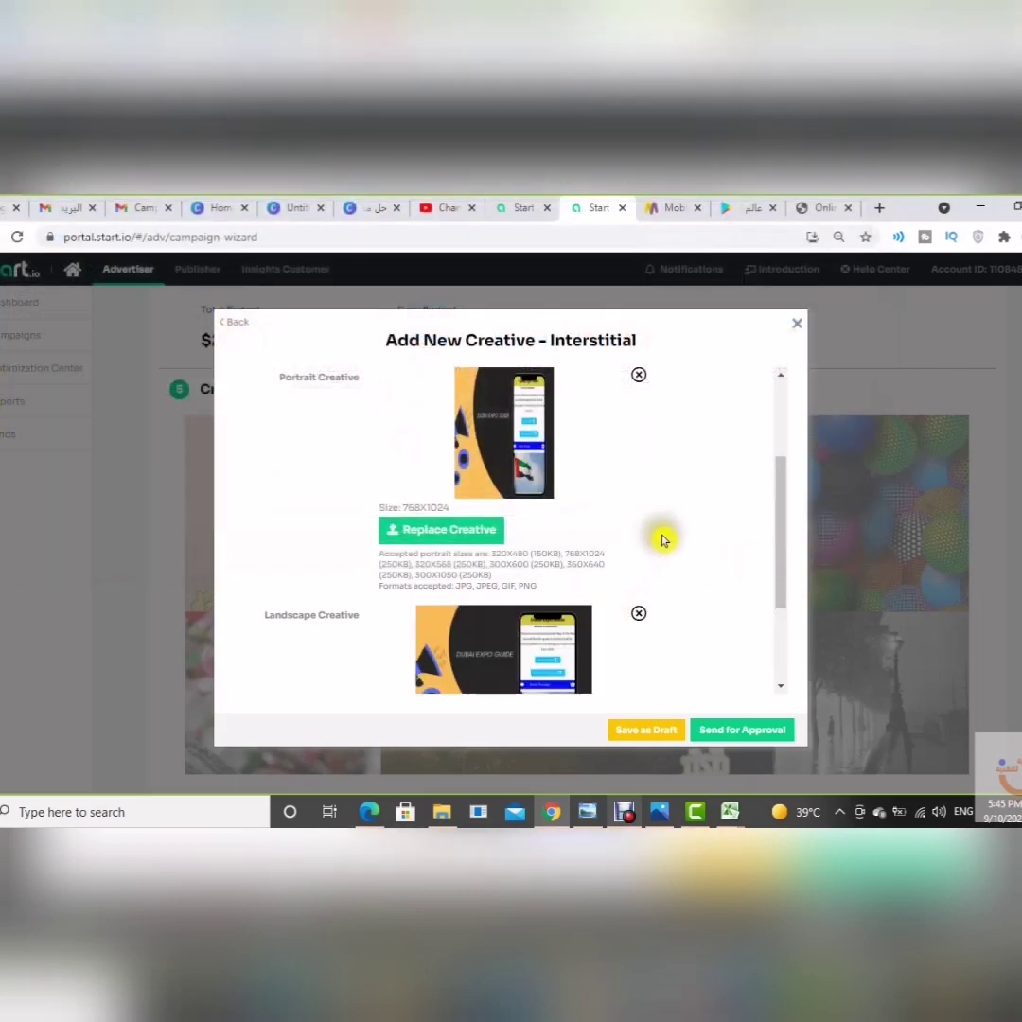
# - Review the portrait and landscape images in the creative form and send the interstitial creative for approval
pyautogui.scroll(-2, 661, 536)
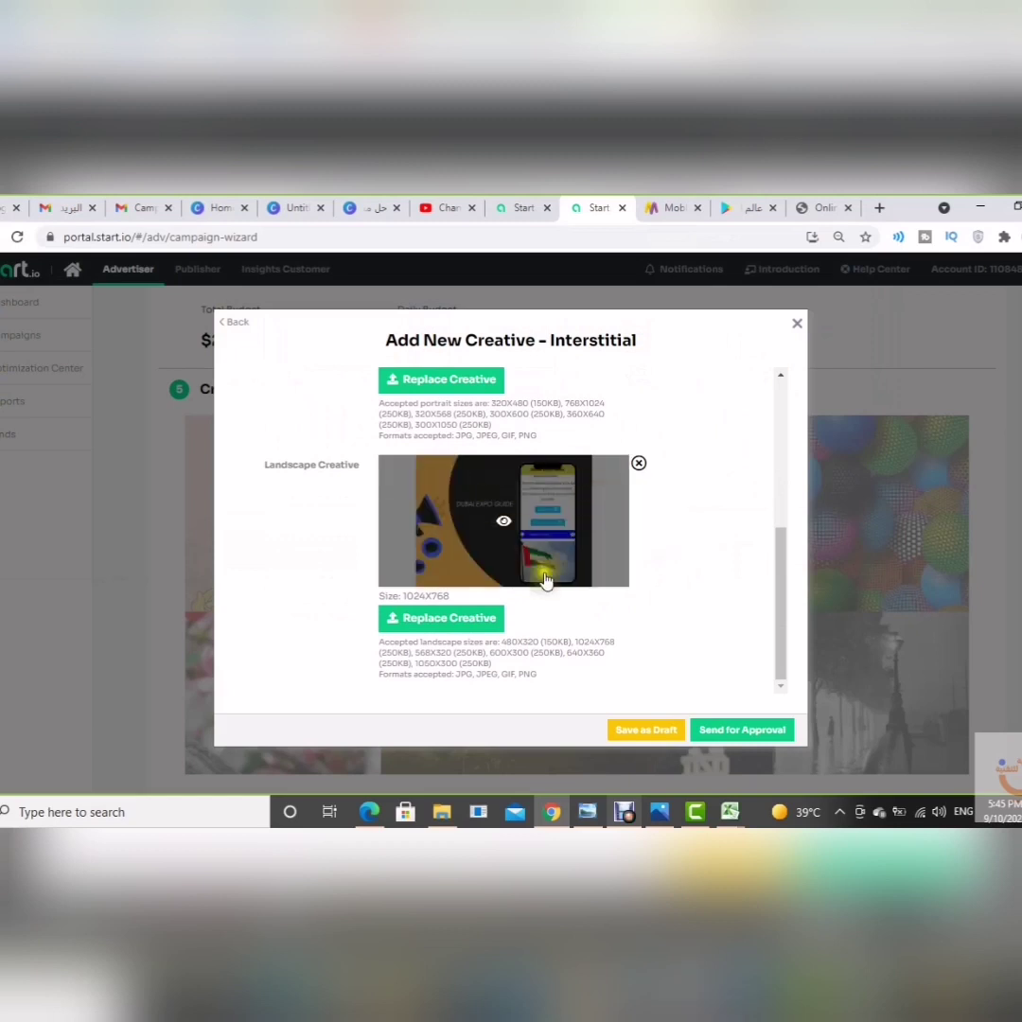
pyautogui.scroll(2, 575, 434)
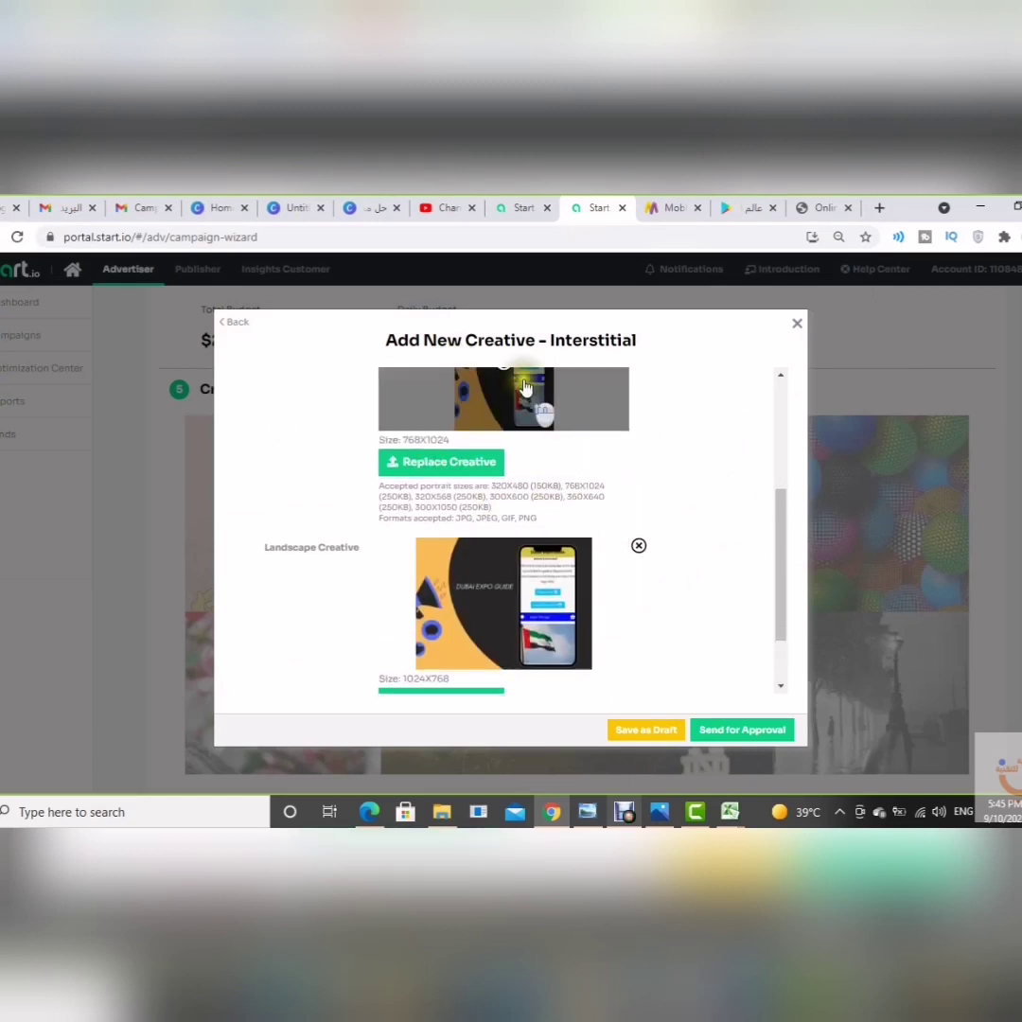
pyautogui.scroll(-2, 558, 518)
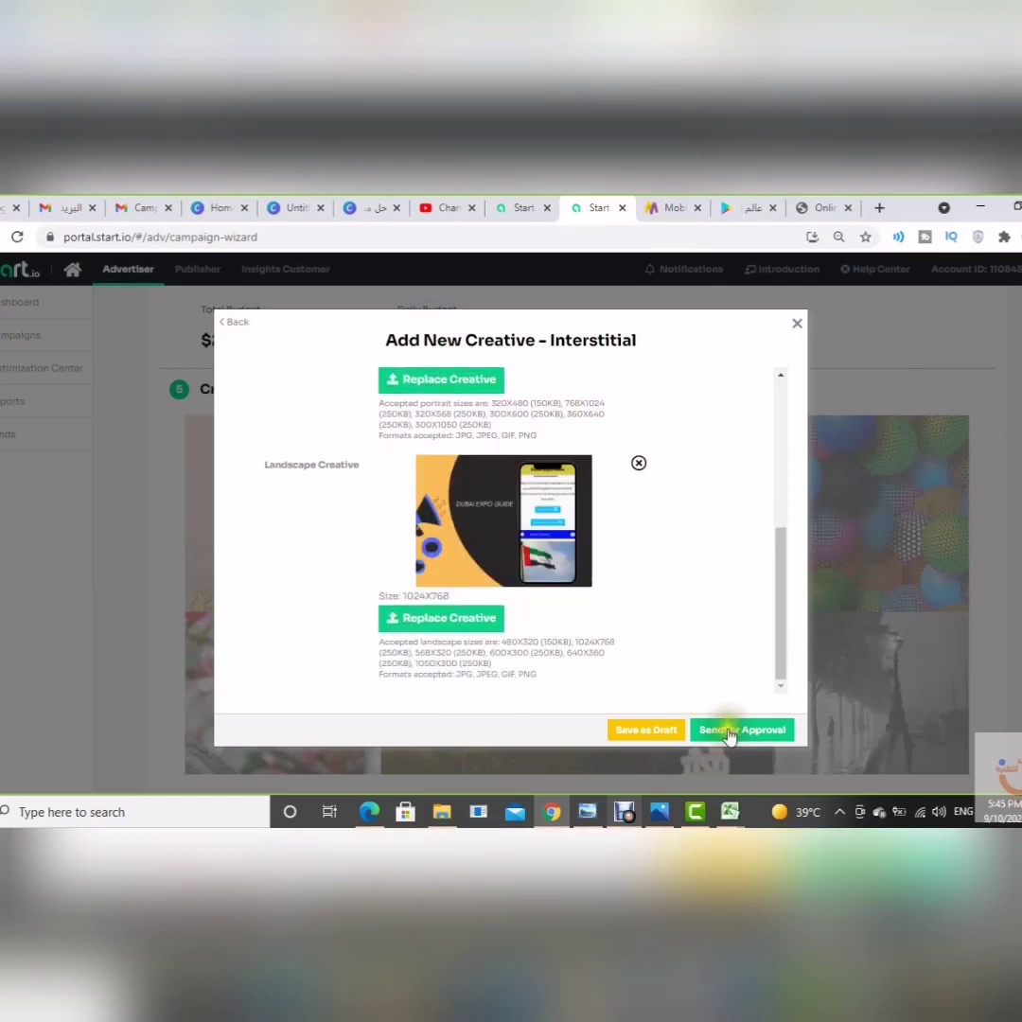
pyautogui.scroll(5, 718, 589)
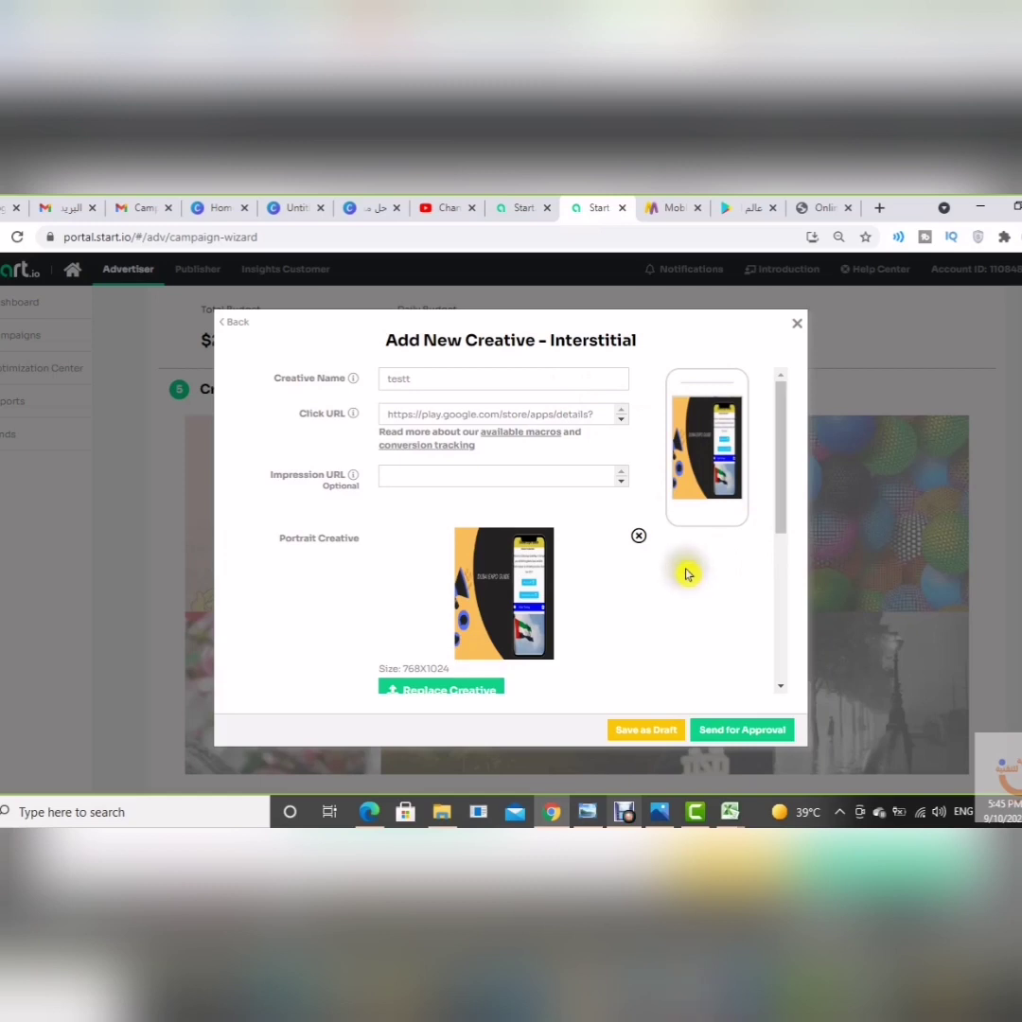
pyautogui.scroll(-2, 686, 572)
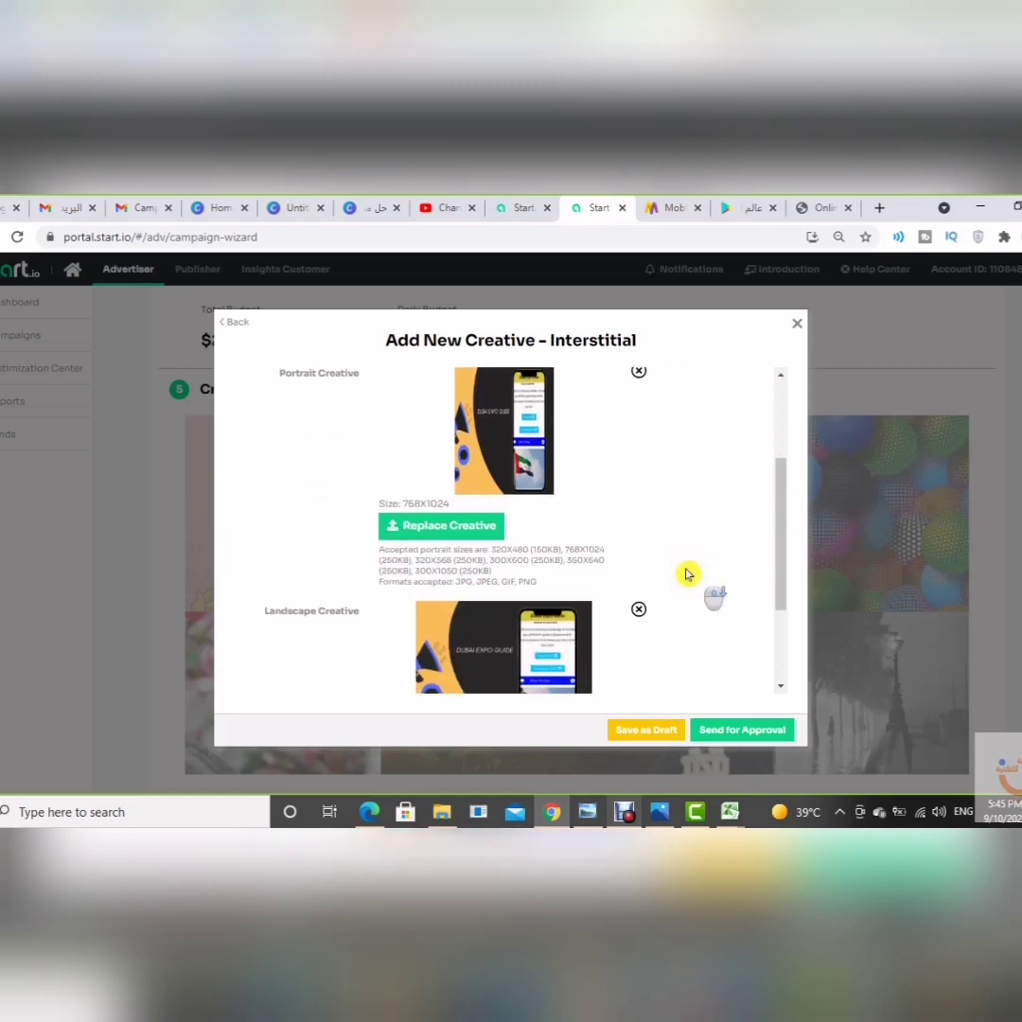
pyautogui.click(734, 735)
pyautogui.click(733, 730)
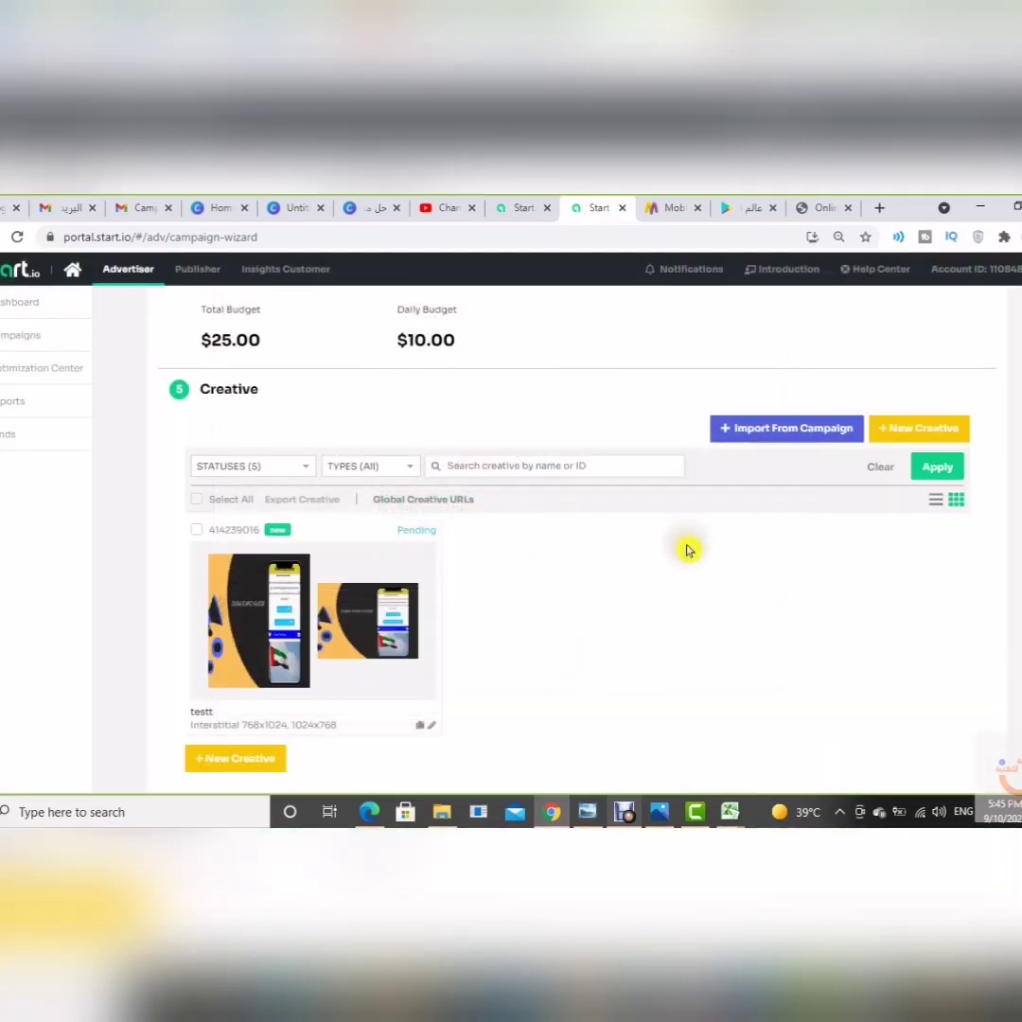
# - Preview the portrait and landscape images of the submitted testt creative
pyautogui.scroll(-2, 660, 598)
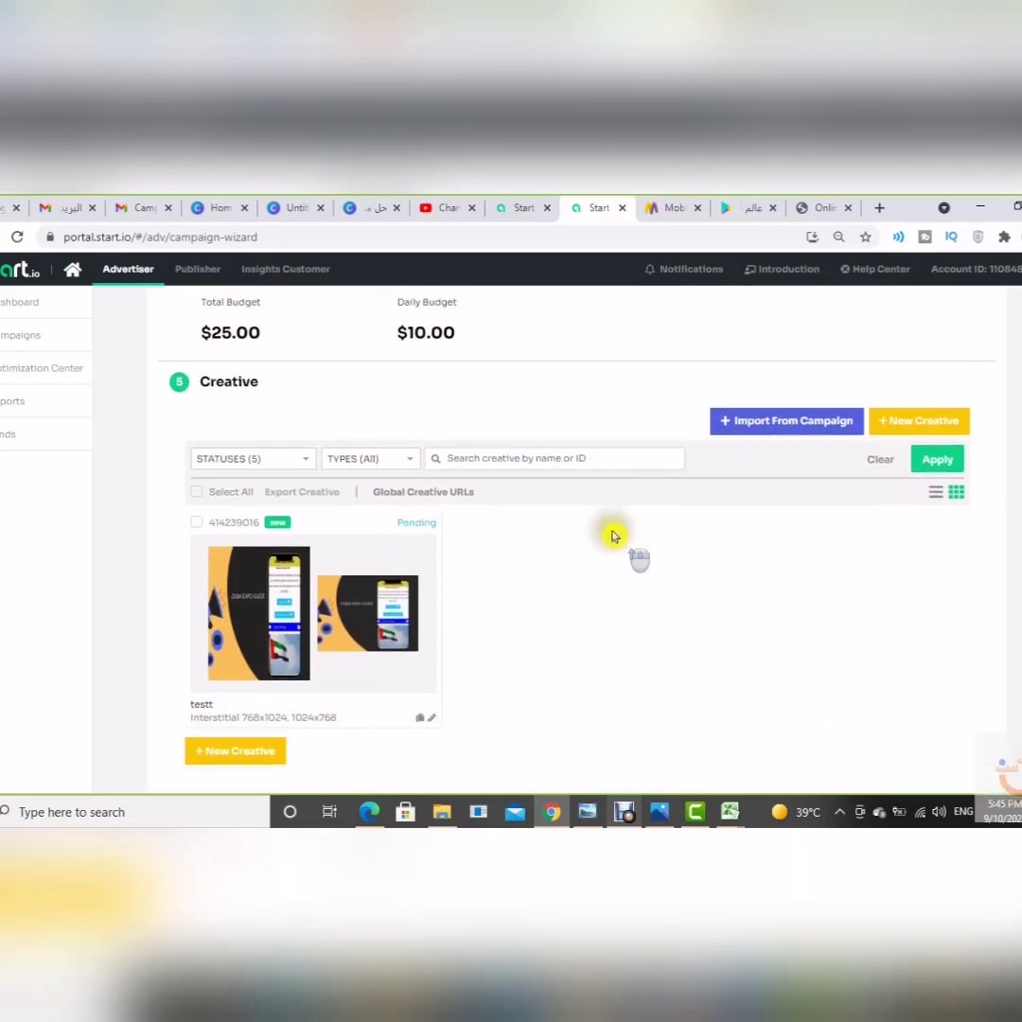
pyautogui.scroll(2, 605, 520)
pyautogui.moveTo(422, 623)
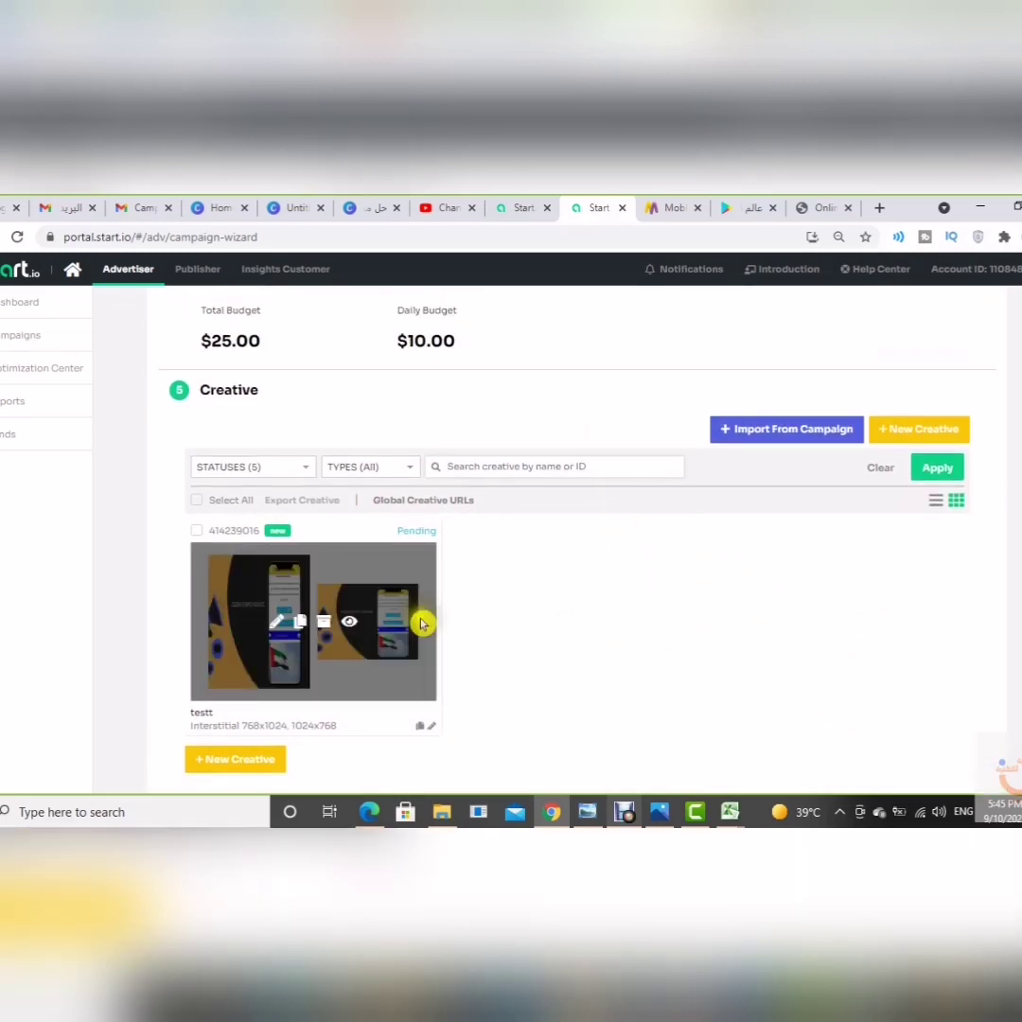
pyautogui.click(352, 630)
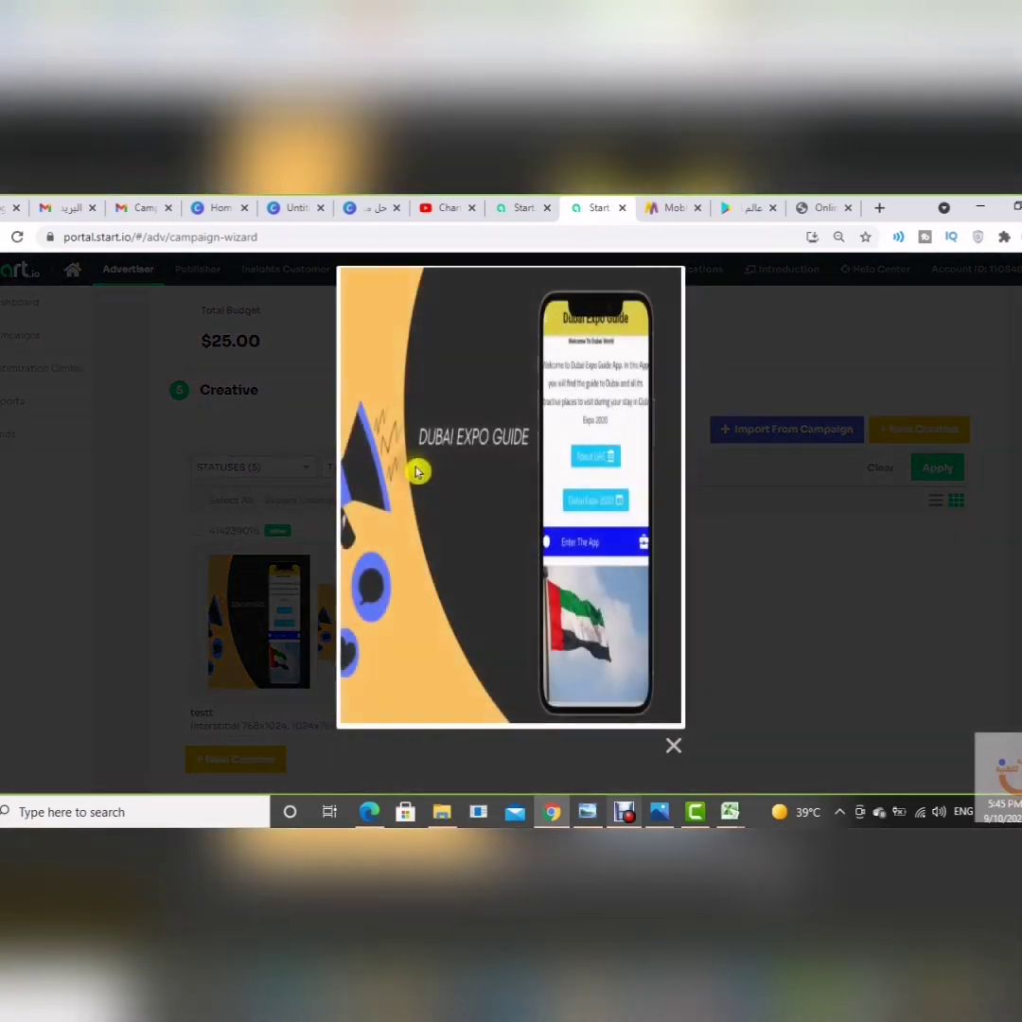
pyautogui.click(663, 492)
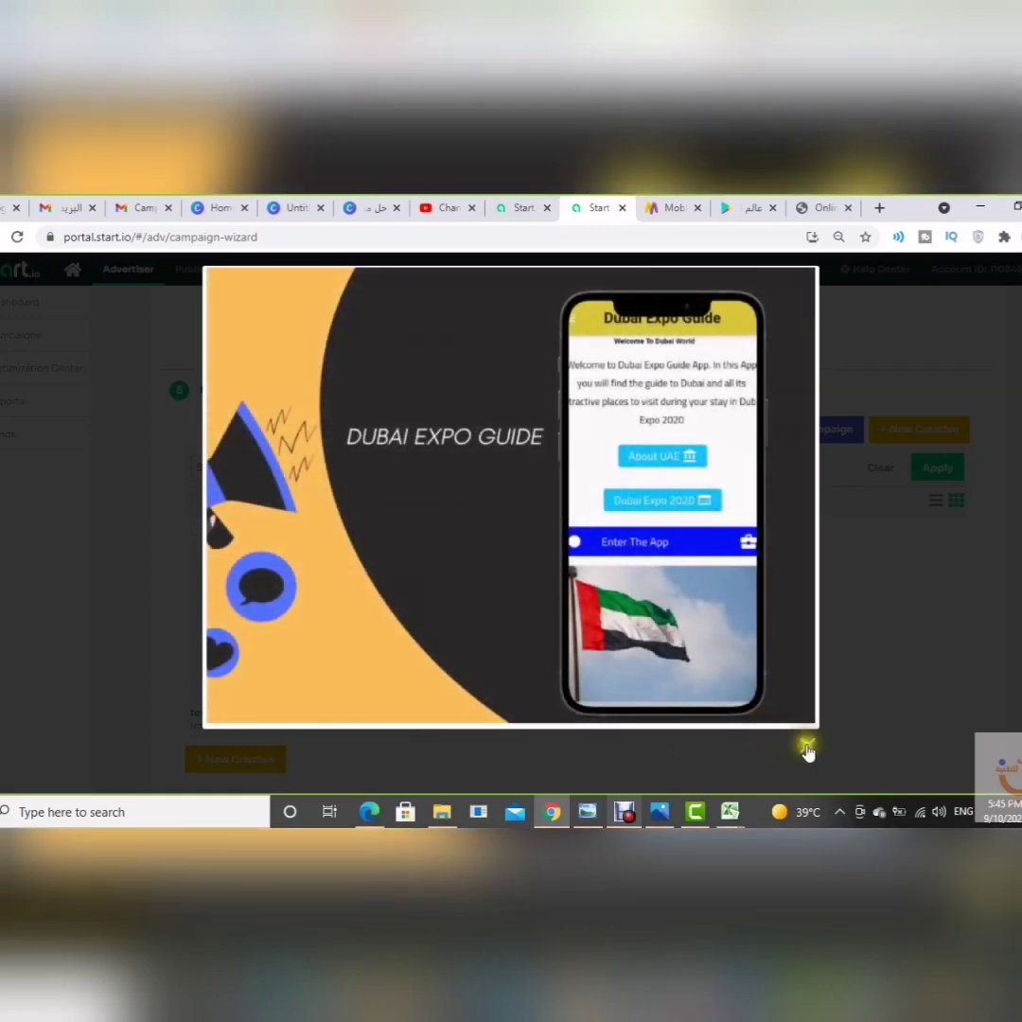
pyautogui.click(806, 745)
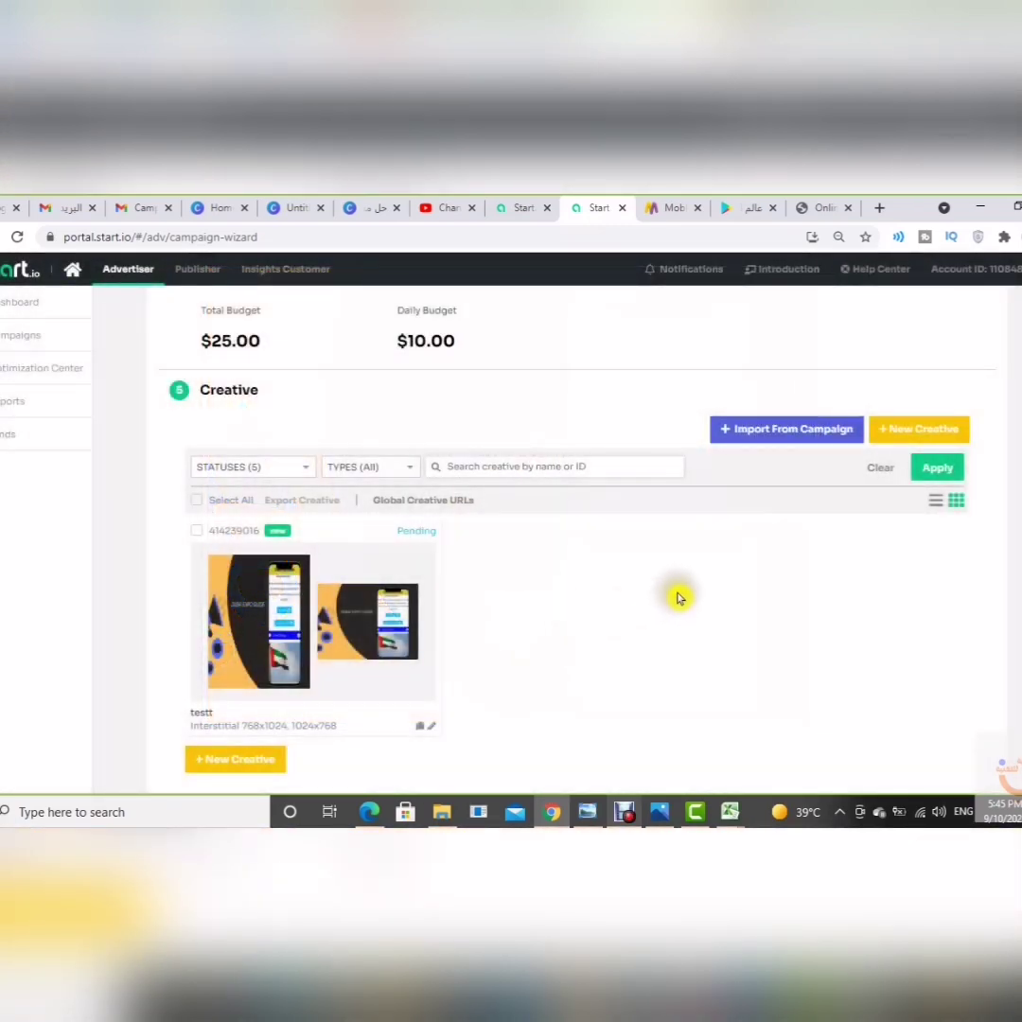
pyautogui.scroll(-1, 678, 594)
pyautogui.moveTo(402, 538)
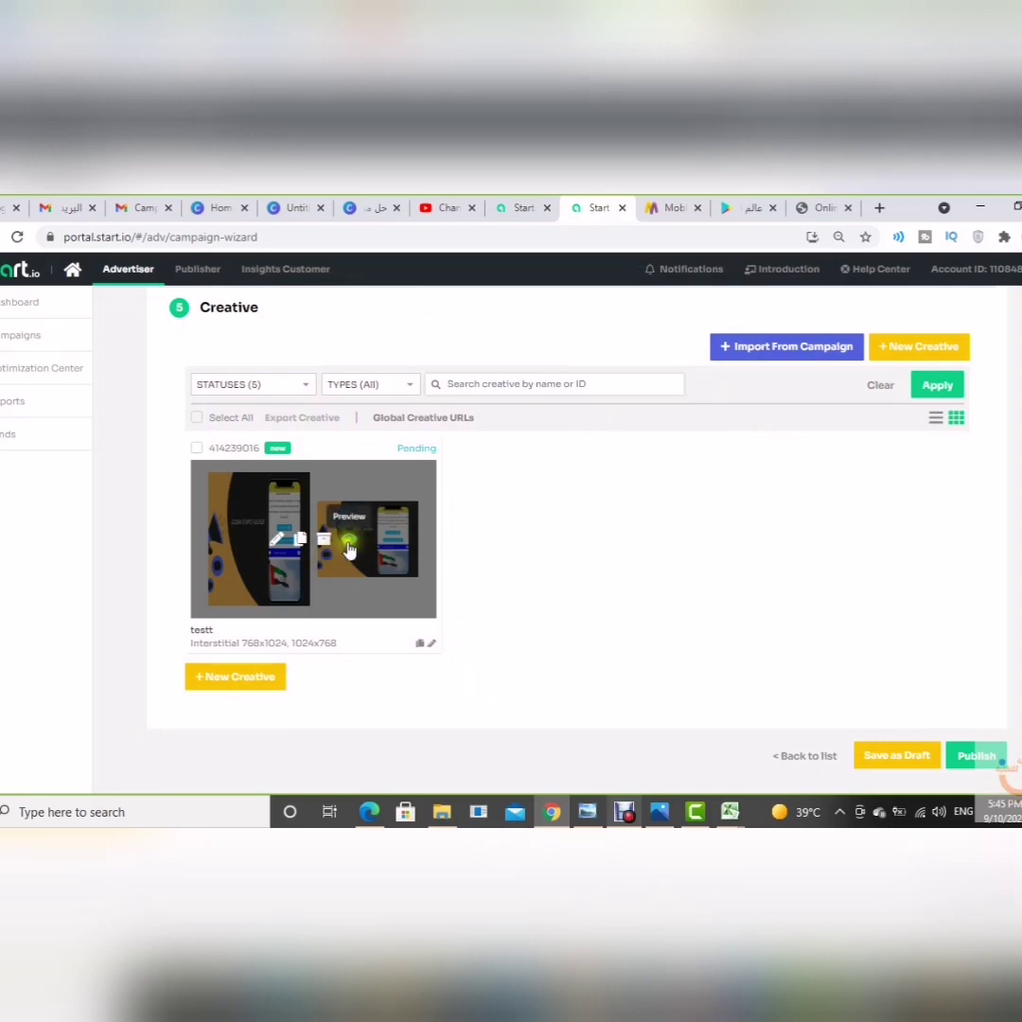
# - Review the campaign's targeting summary and open the Budget & Bid section to check its budgets, pricing model and bid price
pyautogui.scroll(3, 705, 546)
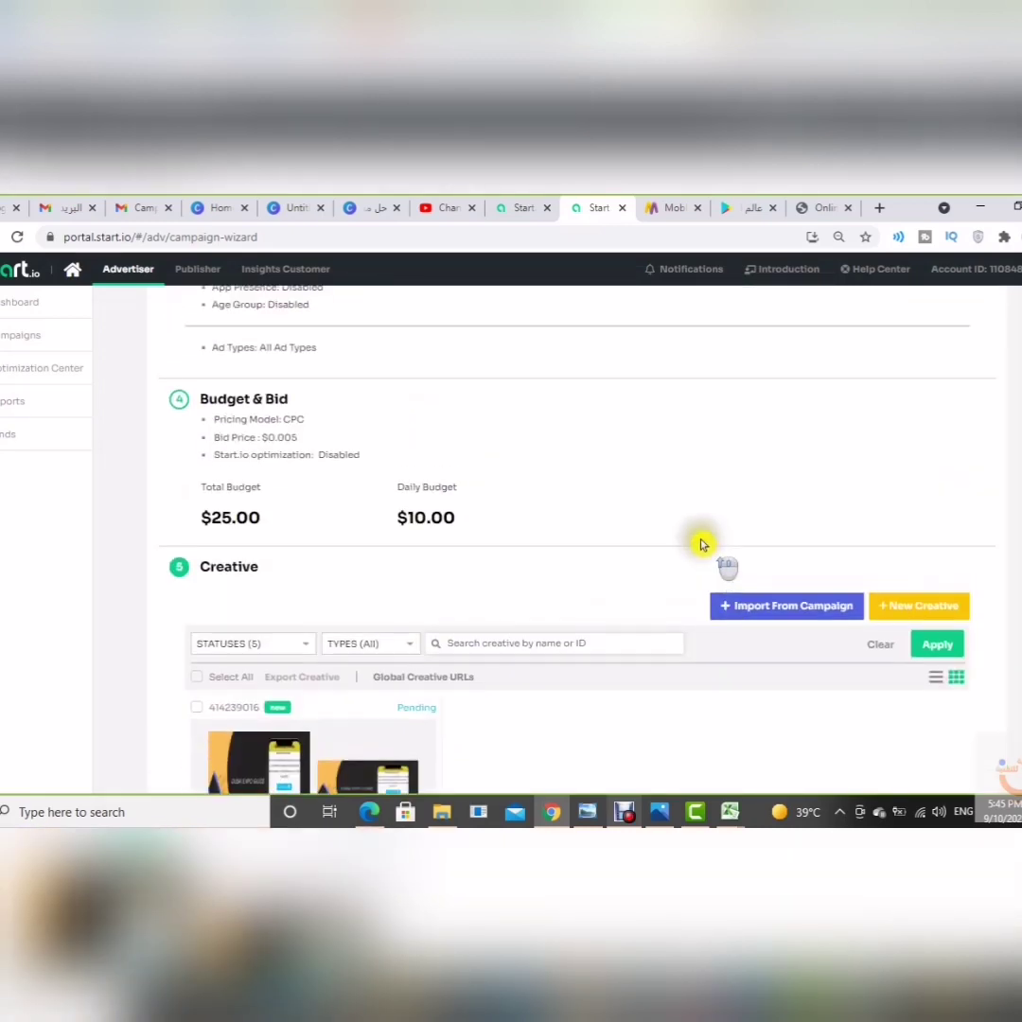
pyautogui.scroll(3, 700, 547)
pyautogui.scroll(-1, 698, 550)
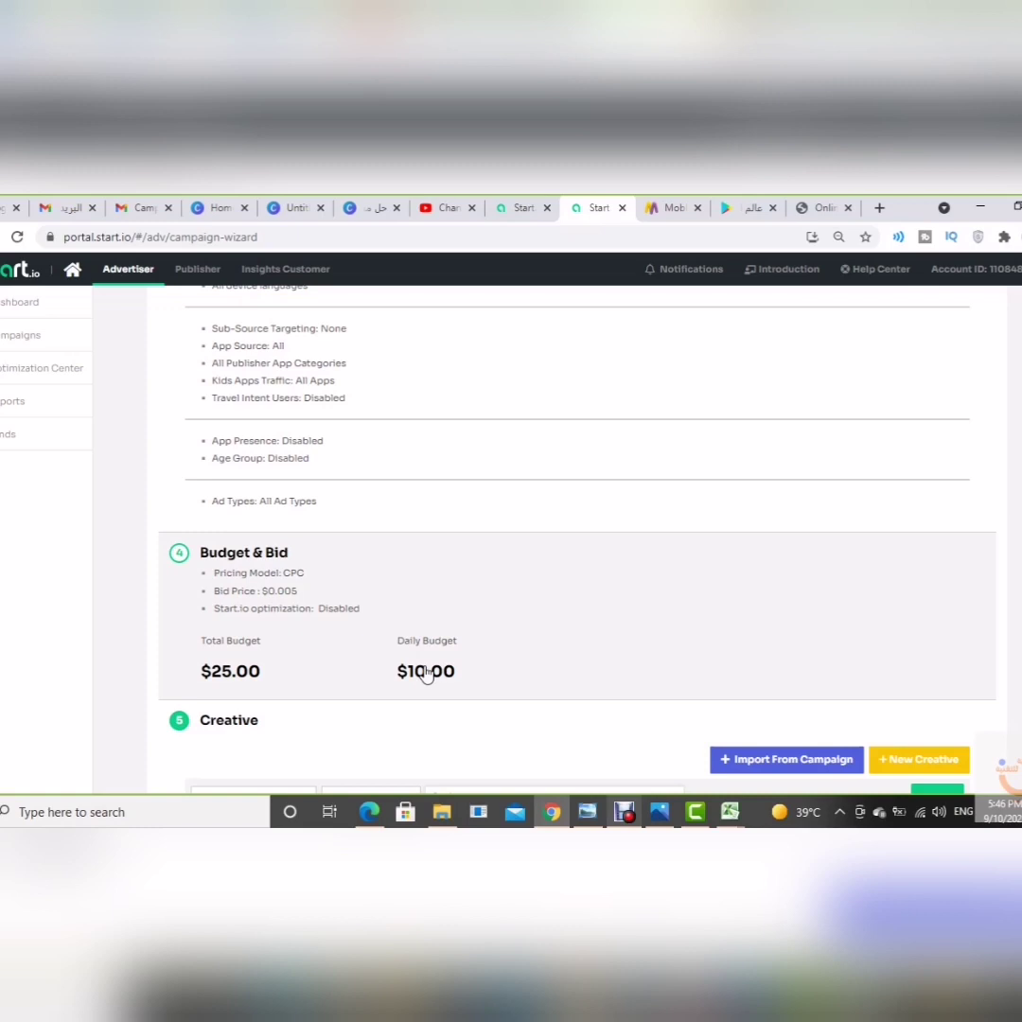
pyautogui.click(270, 593)
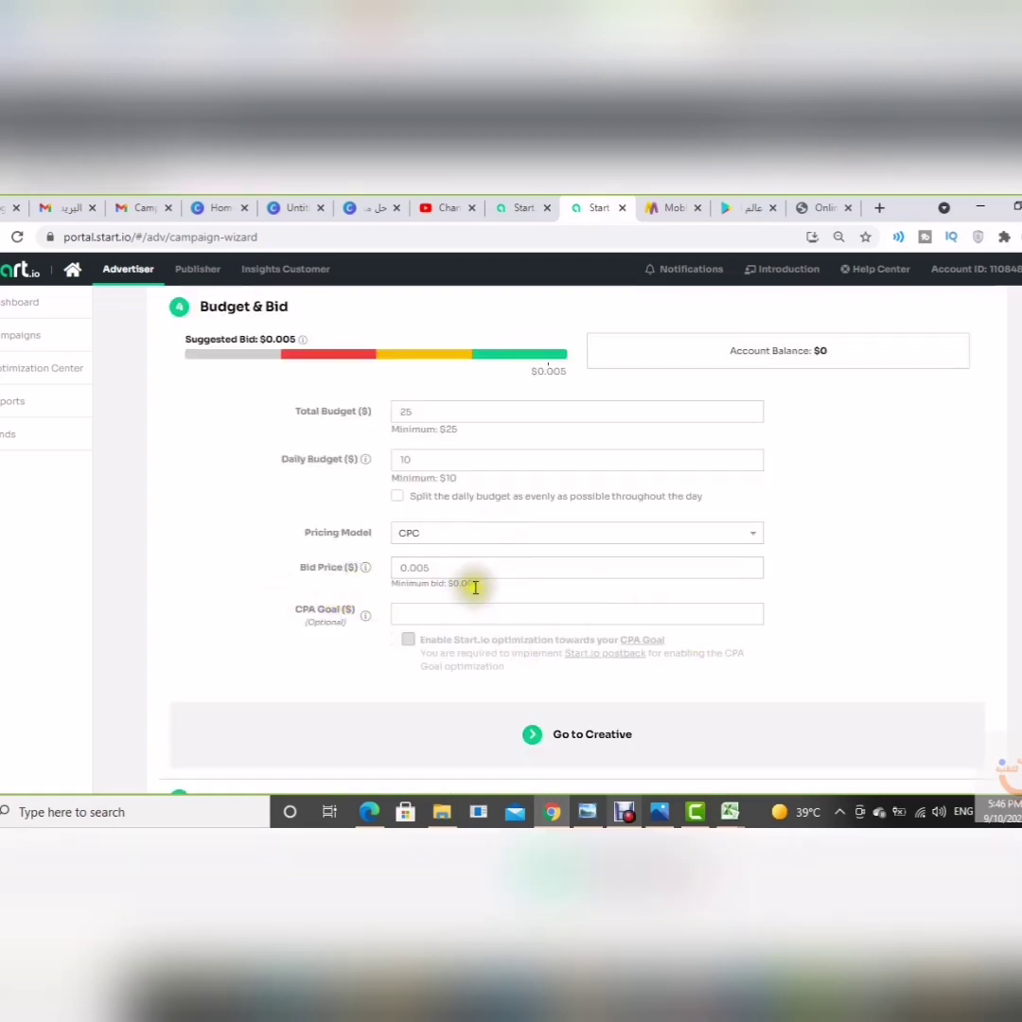
pyautogui.scroll(-5, 766, 598)
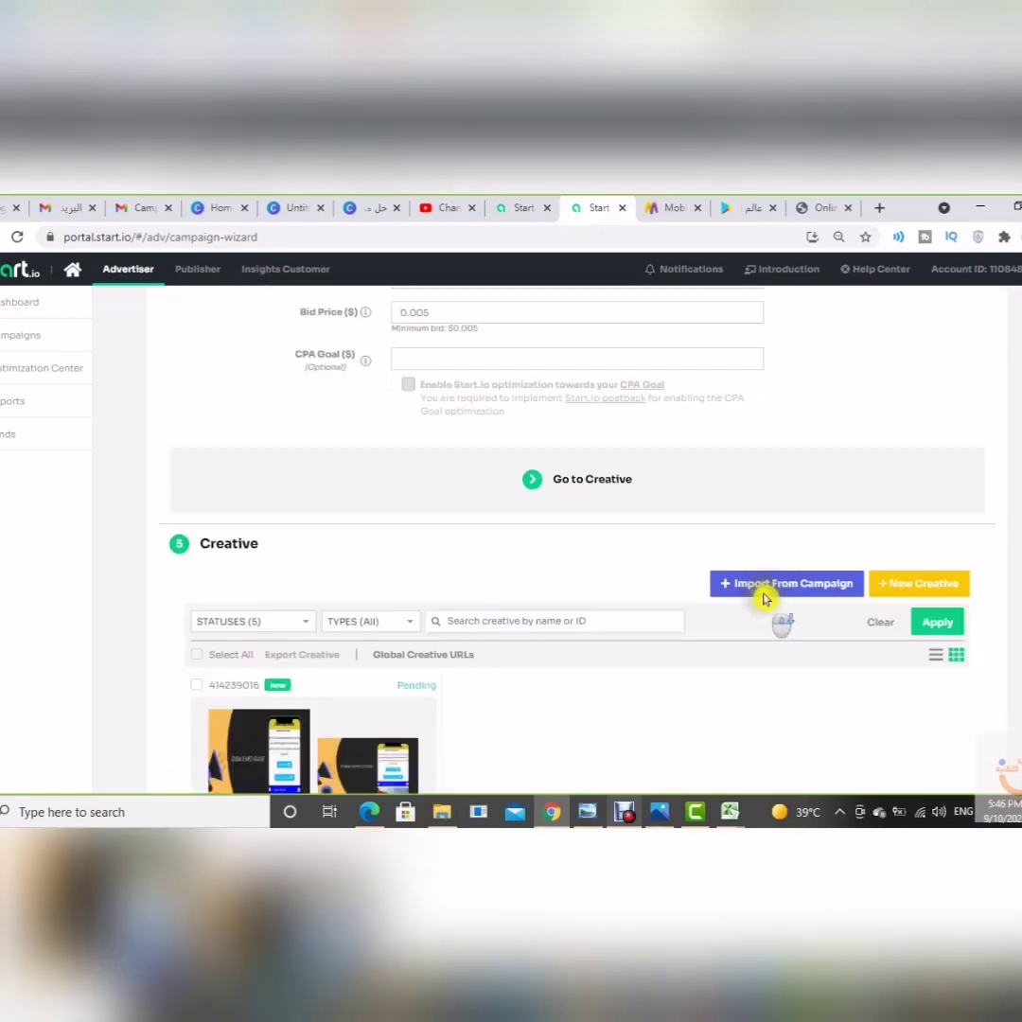
pyautogui.scroll(5, 769, 596)
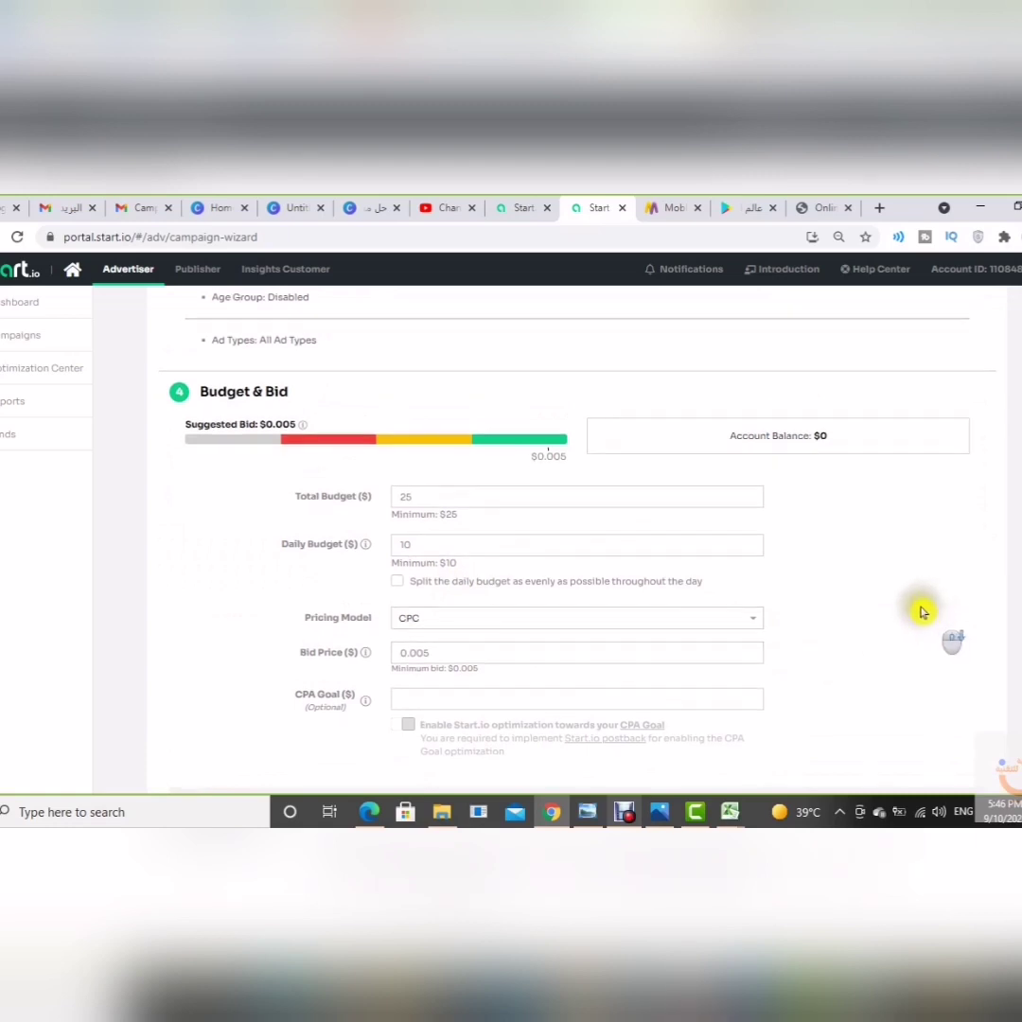
# - Open the Calculator app and move its window over the middle of the campaign page
pyautogui.scroll(-3, 921, 608)
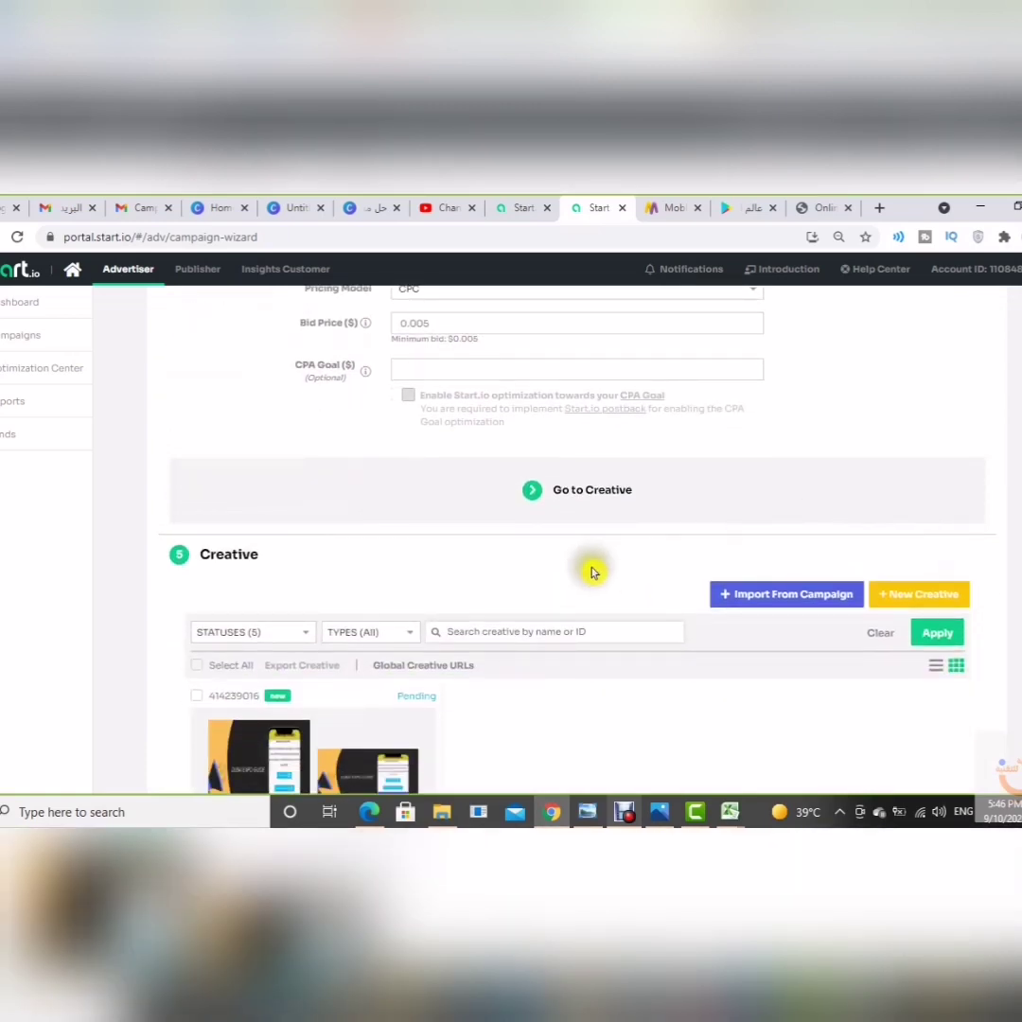
pyautogui.click(174, 807)
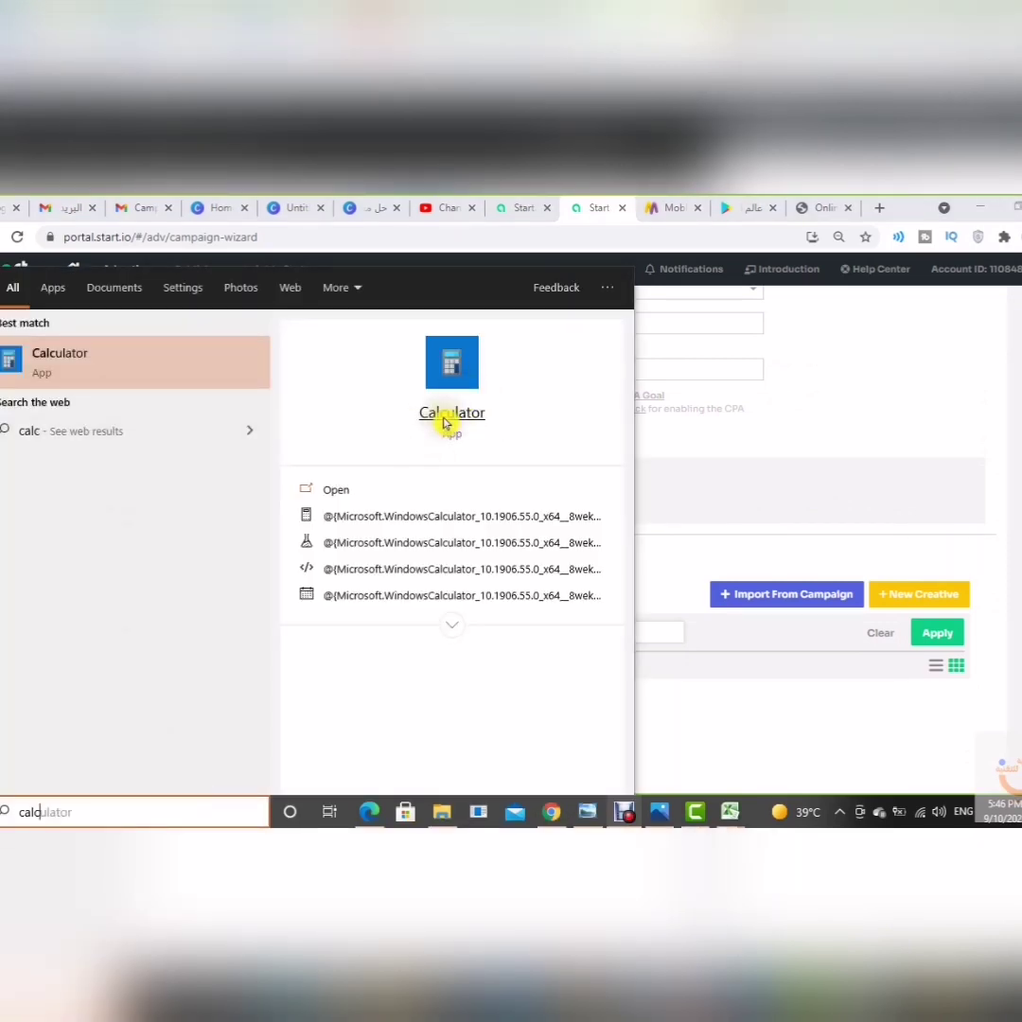
pyautogui.click(450, 412)
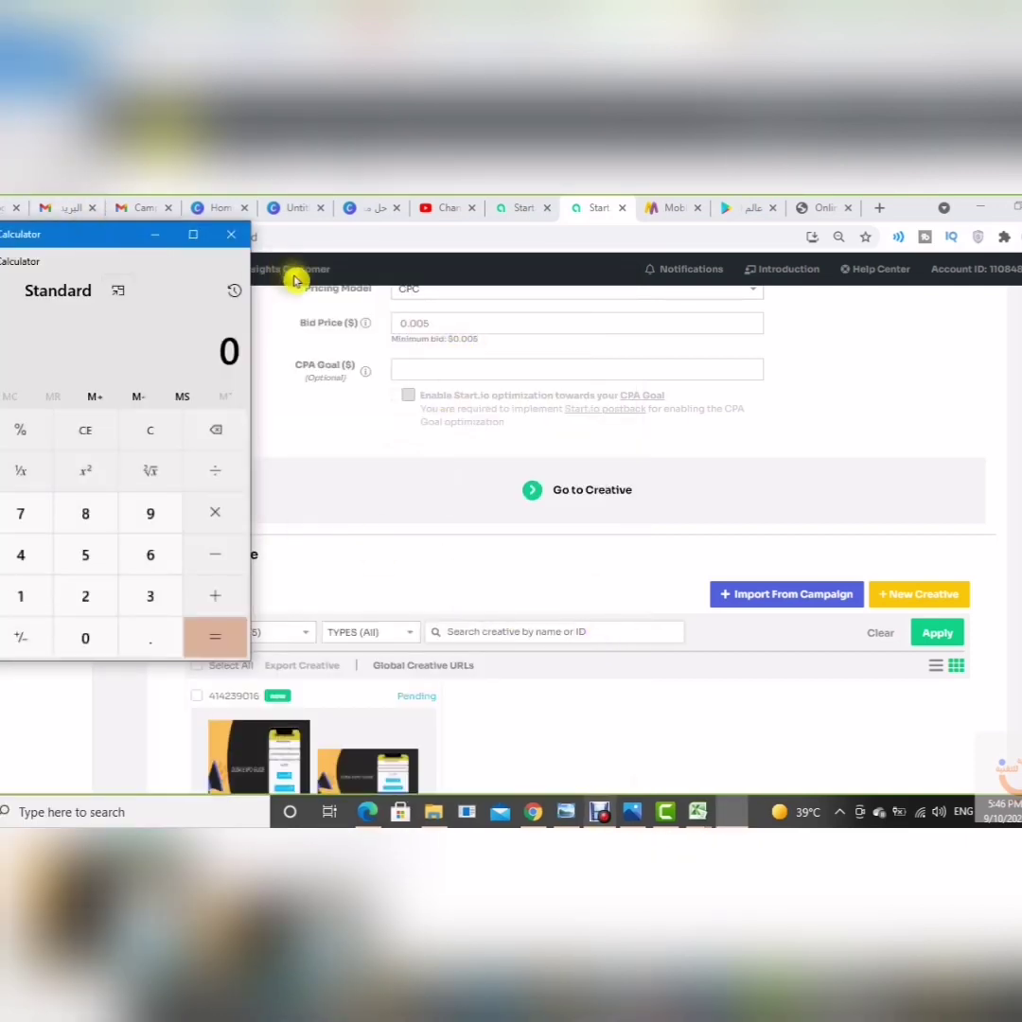
pyautogui.moveTo(80, 237); pyautogui.dragTo(624, 260)
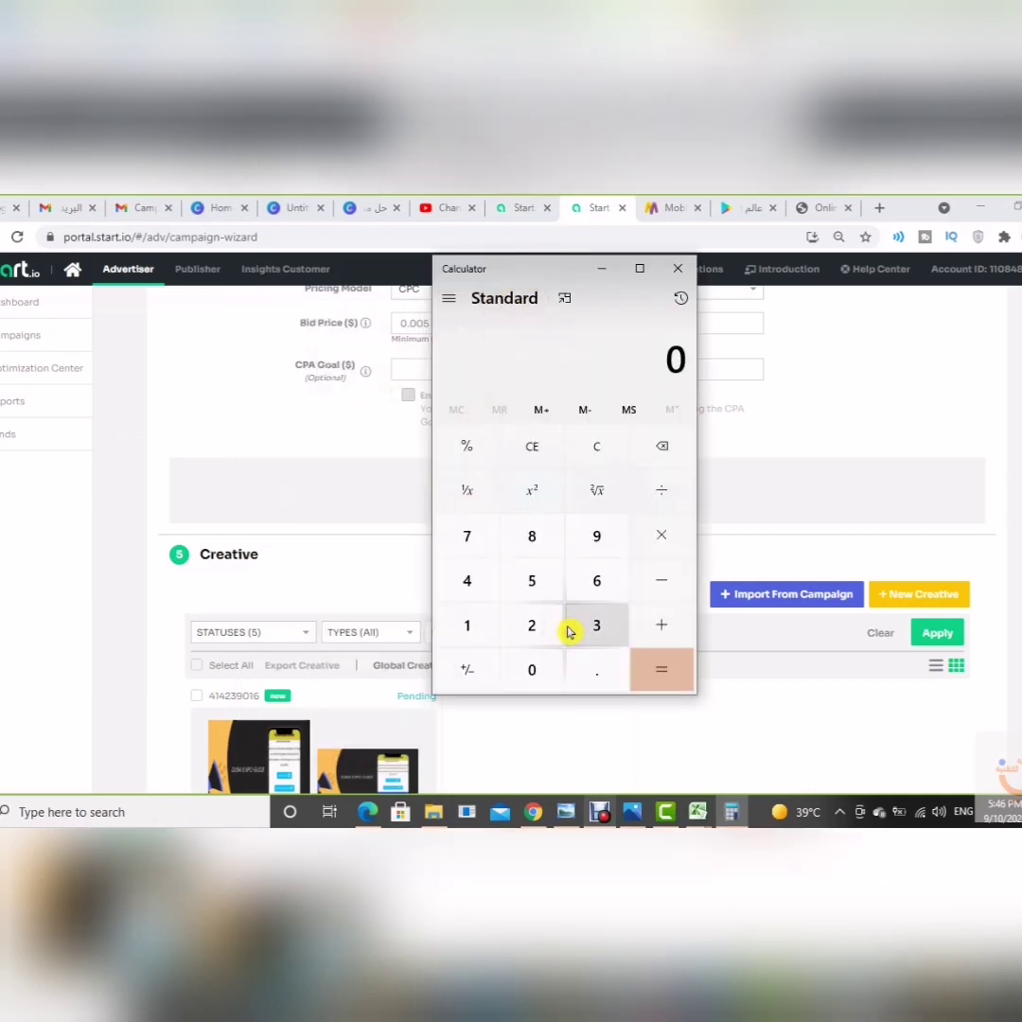
# - Calculate the cost of 100 clicks at the bid price as 0.005 × 100
pyautogui.press('BackSpace')
pyautogui.write('0.005')
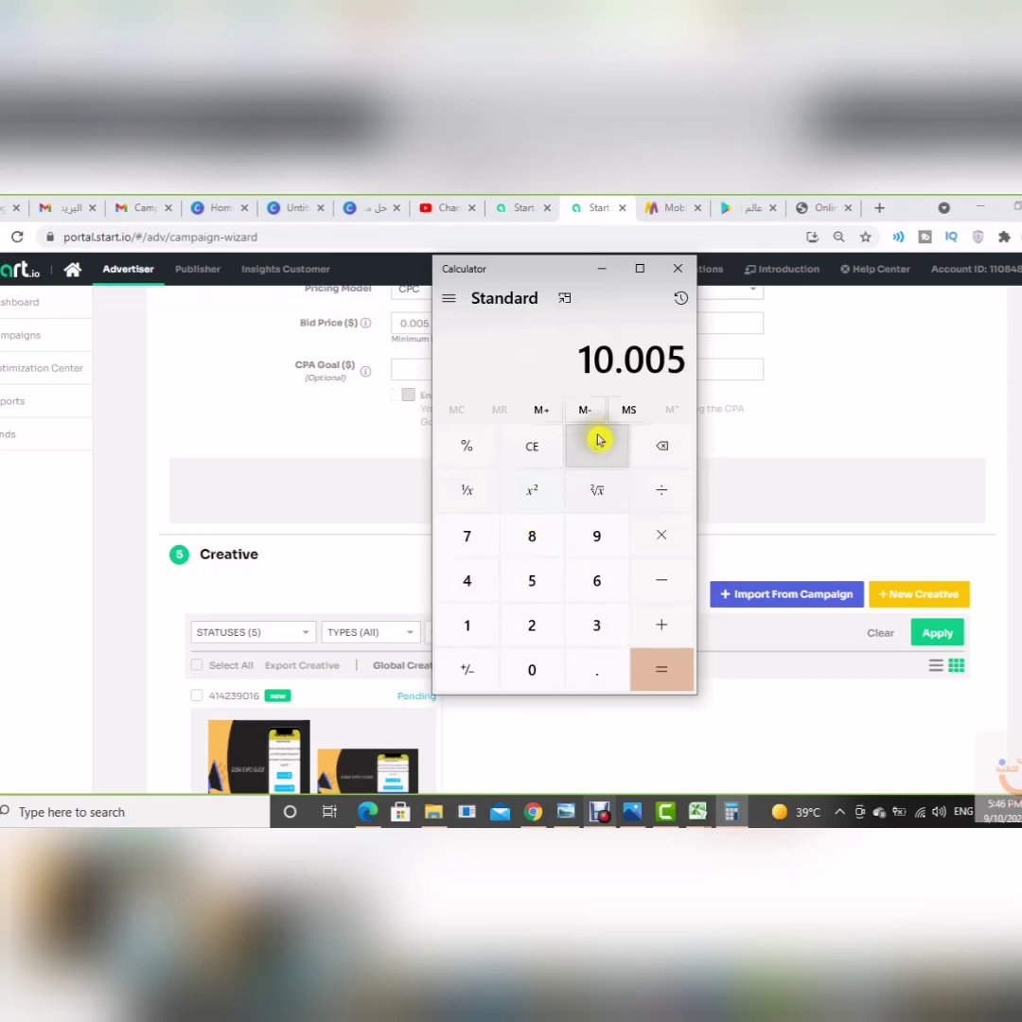
pyautogui.click(596, 445)
pyautogui.write('0.005')
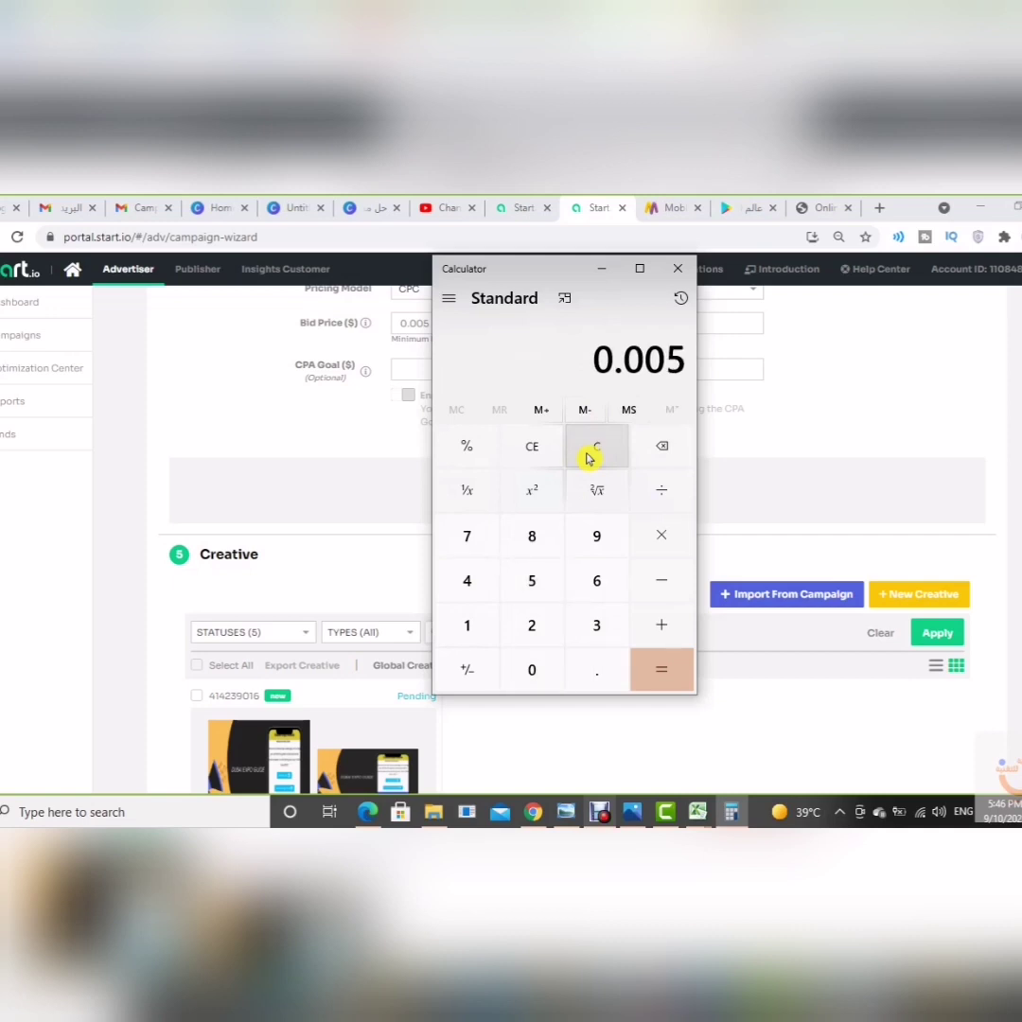
pyautogui.write('*100')
pyautogui.press('Return')
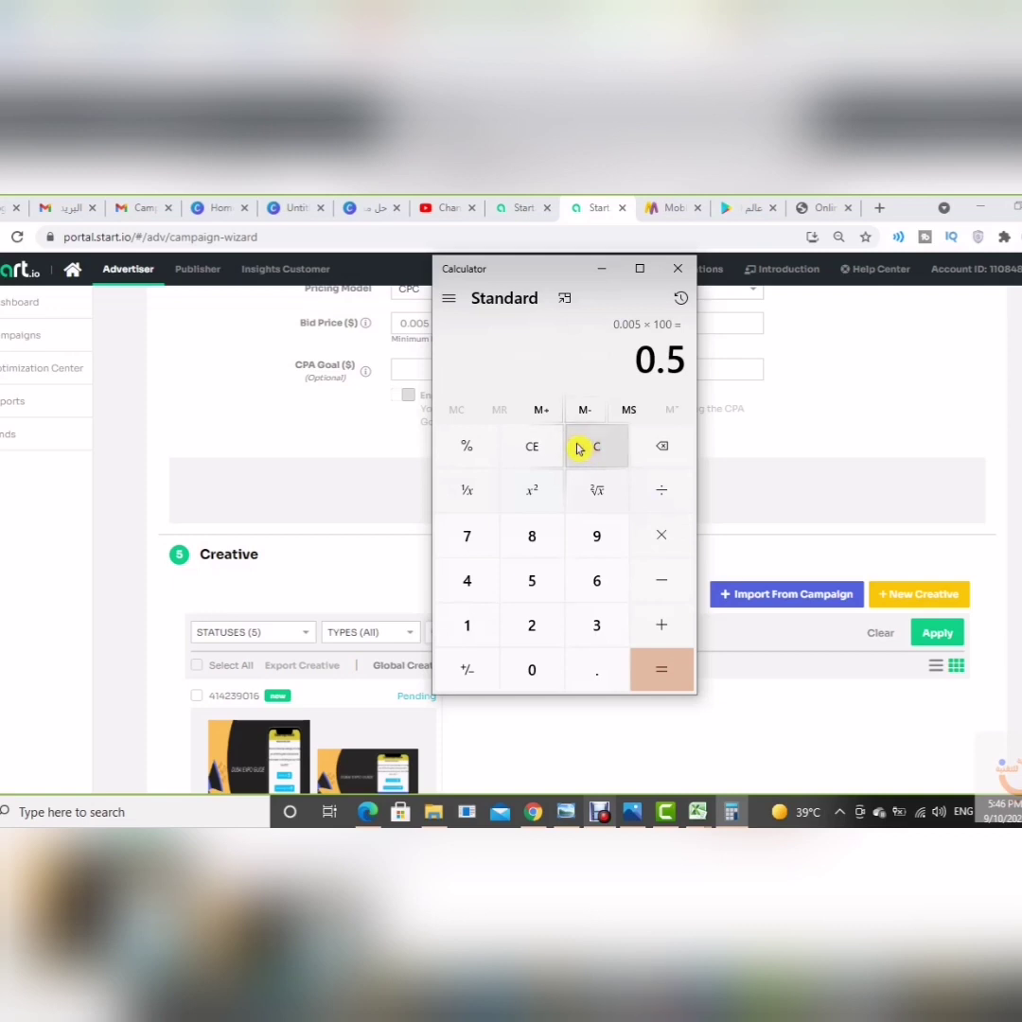
# - Calculate the cost of 200 clicks at the bid price as 0.005 × 200
pyautogui.click(588, 459)
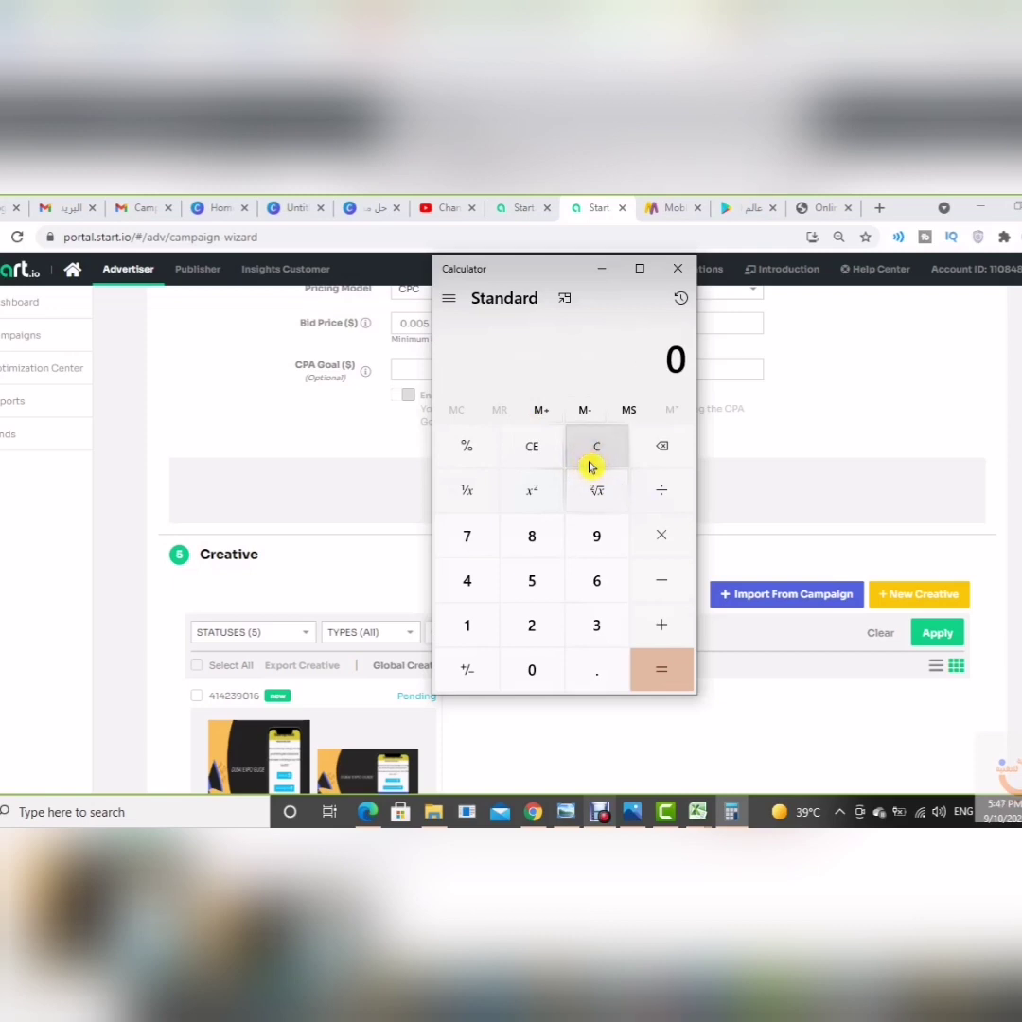
pyautogui.write('0.005')
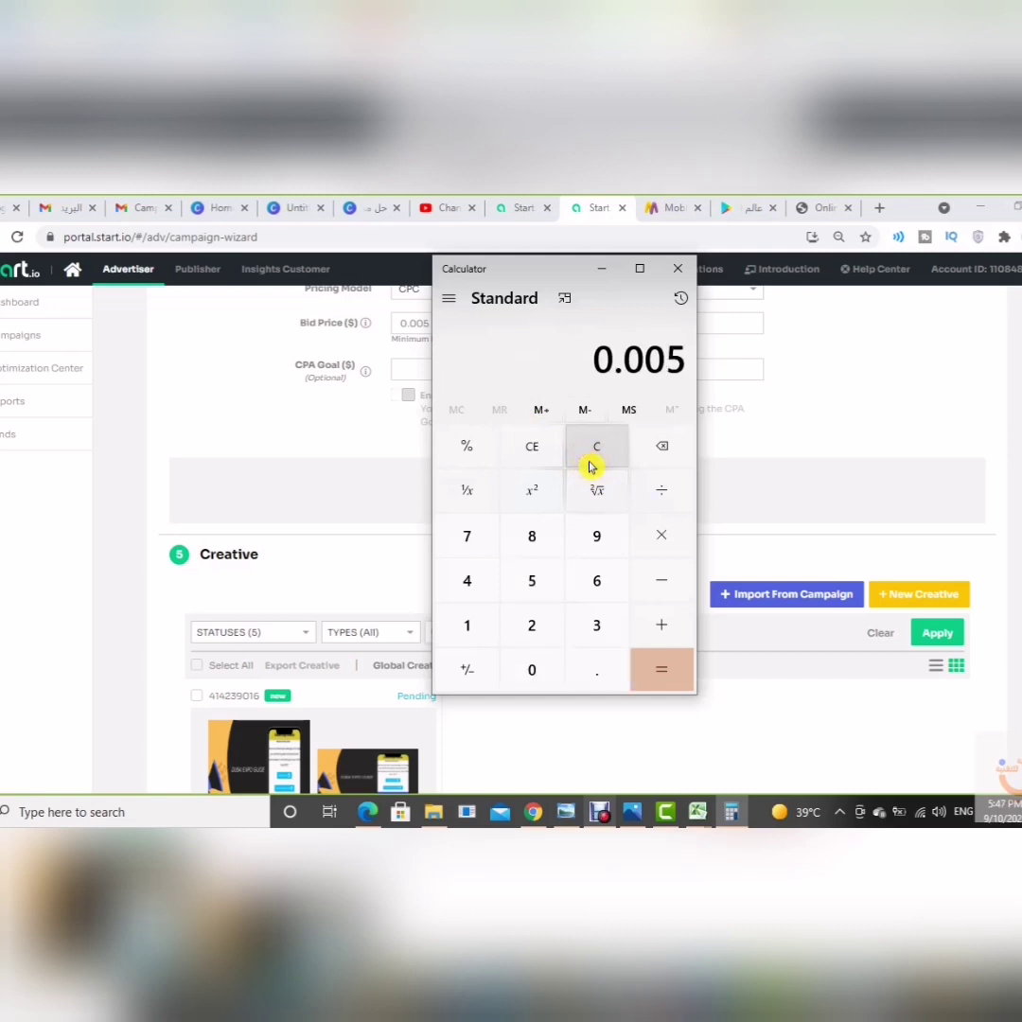
pyautogui.write(' × 200')
pyautogui.press('Return')
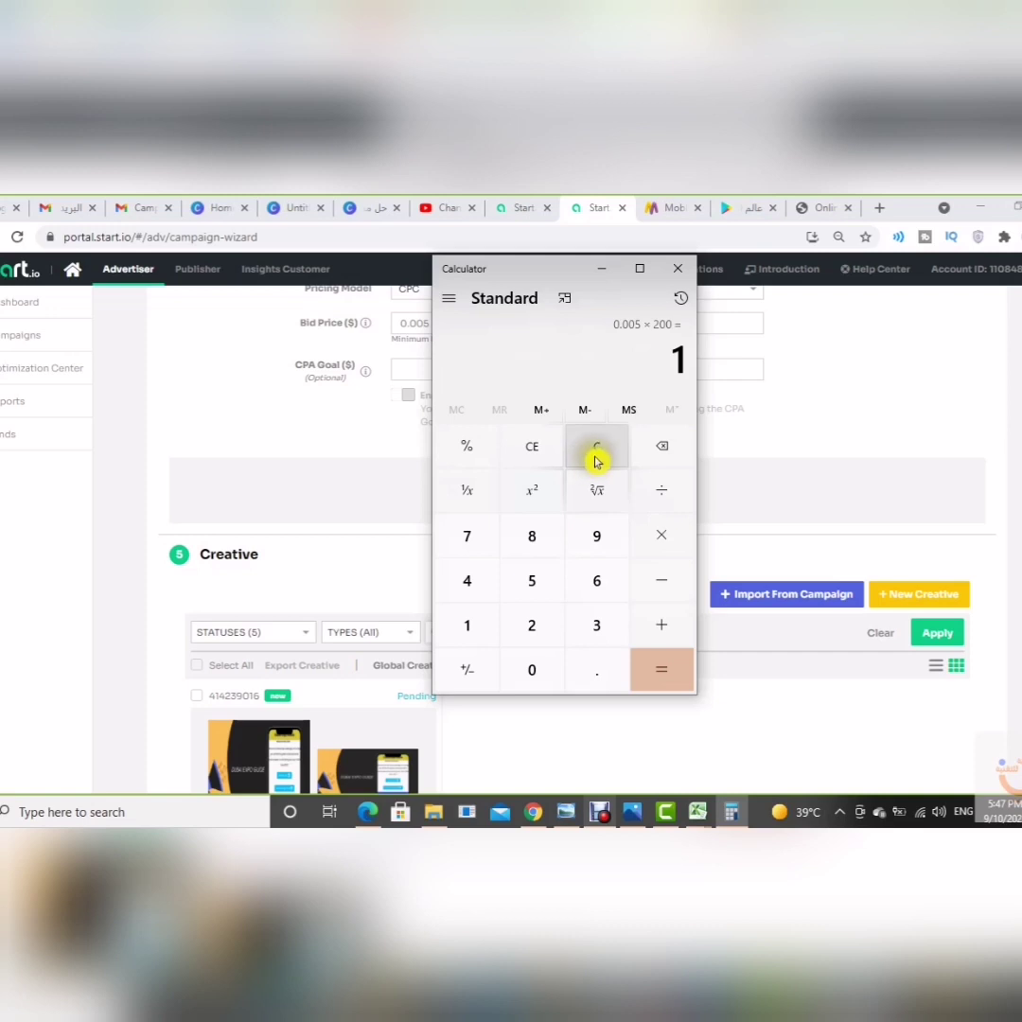
# - Clear the Calculator and minimize it to return to the campaign page
pyautogui.click(600, 450)
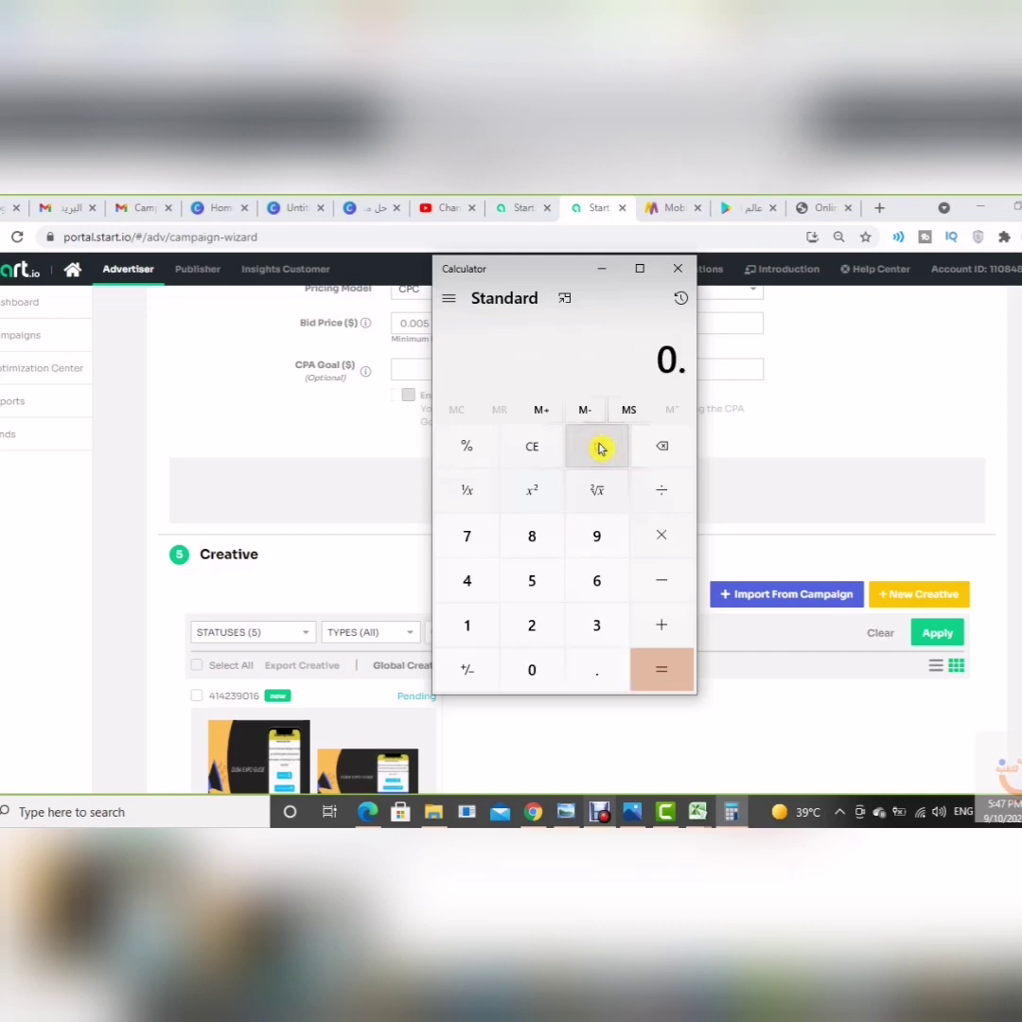
pyautogui.write('0005')
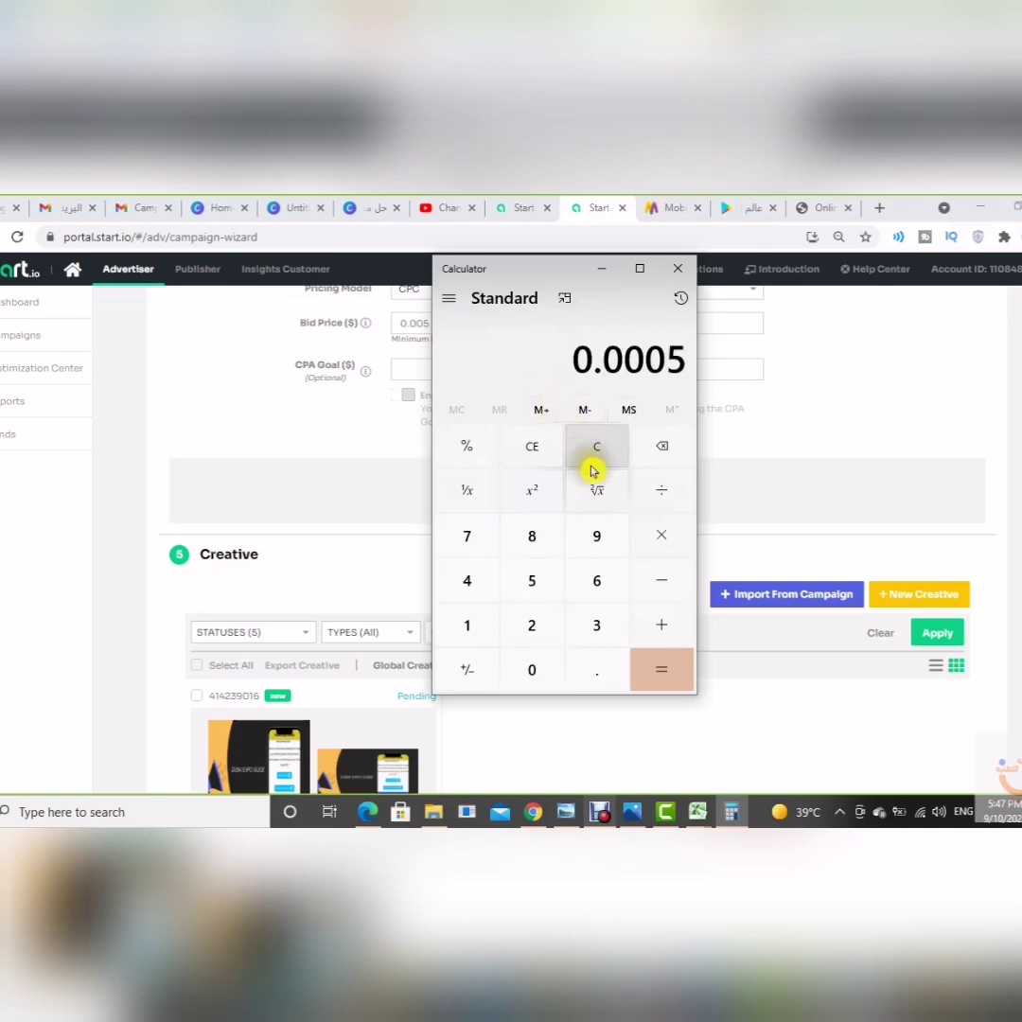
pyautogui.click(590, 456)
pyautogui.click(602, 270)
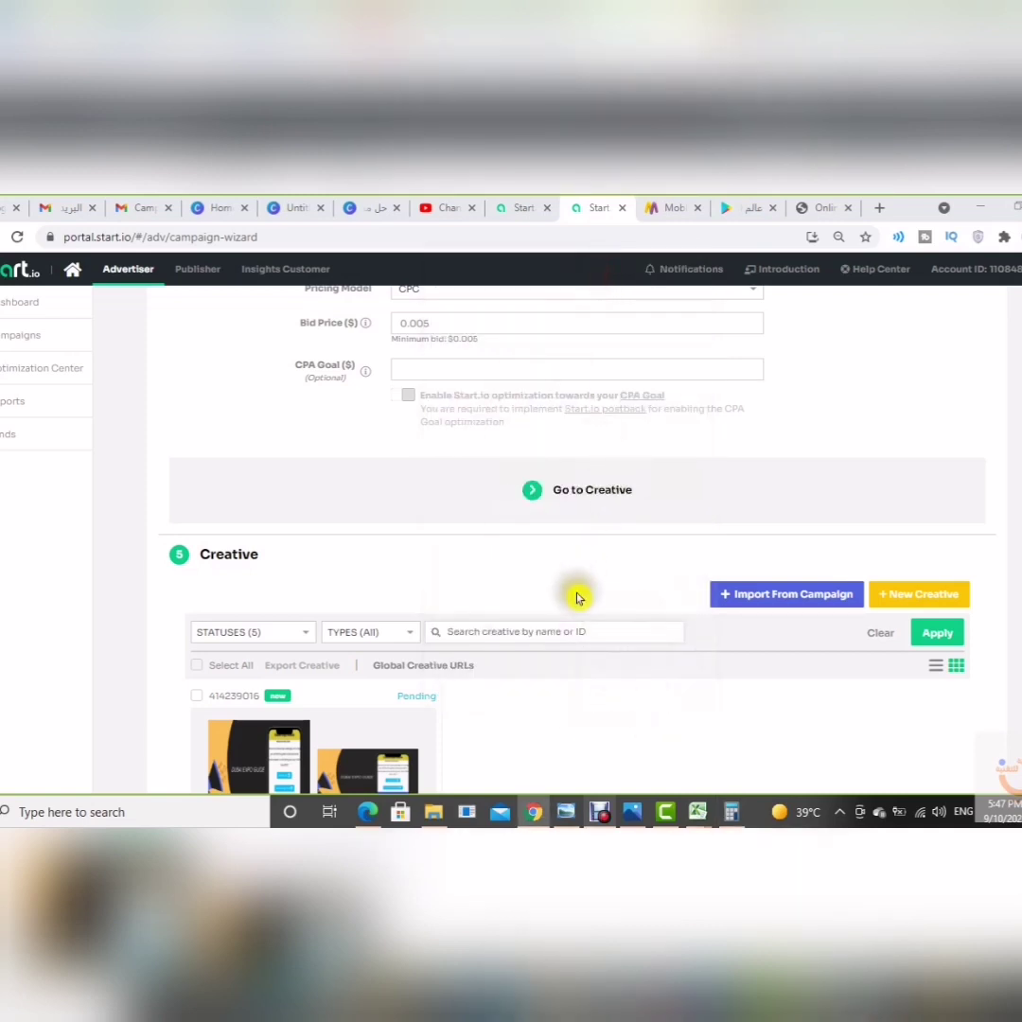
# - Review the campaign's Budget & Bid settings and its testt creative before publishing
pyautogui.scroll(3, 579, 587)
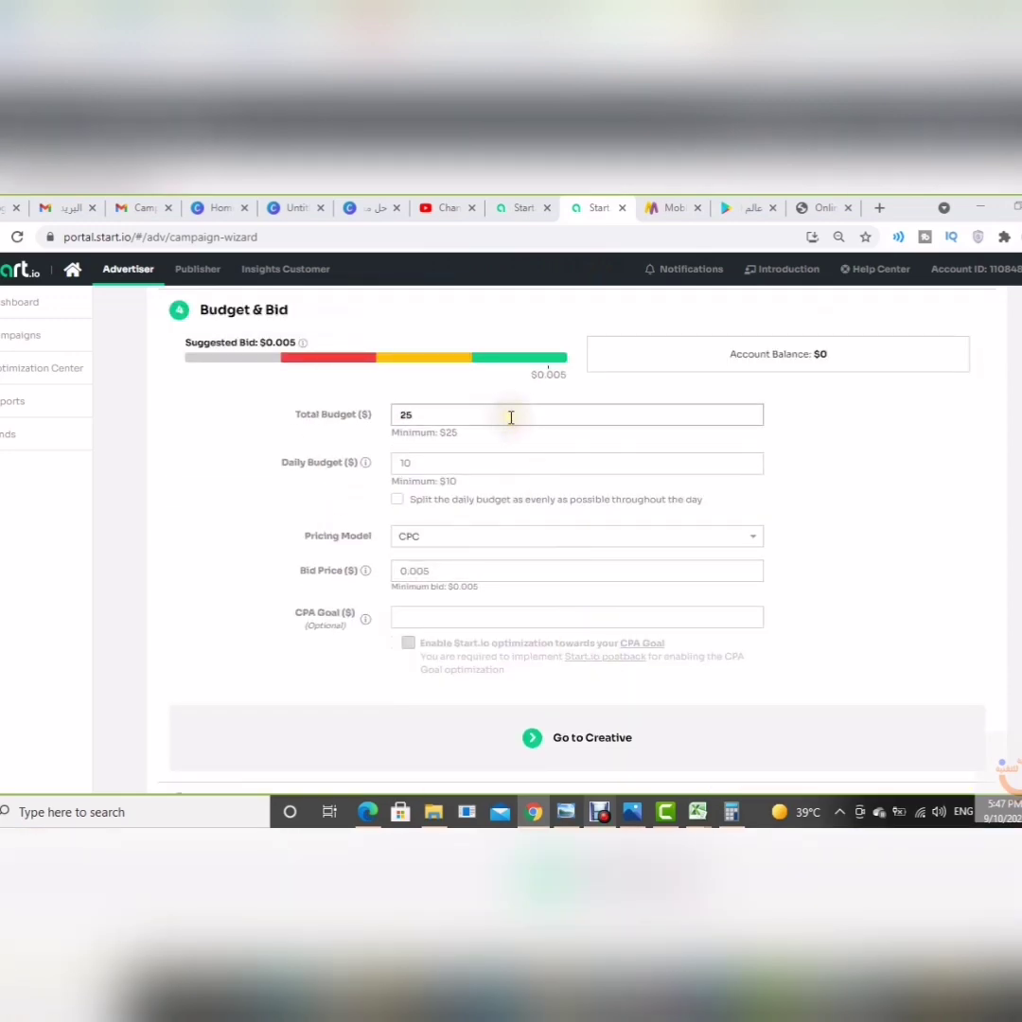
pyautogui.scroll(-3, 512, 432)
pyautogui.scroll(-3, 514, 434)
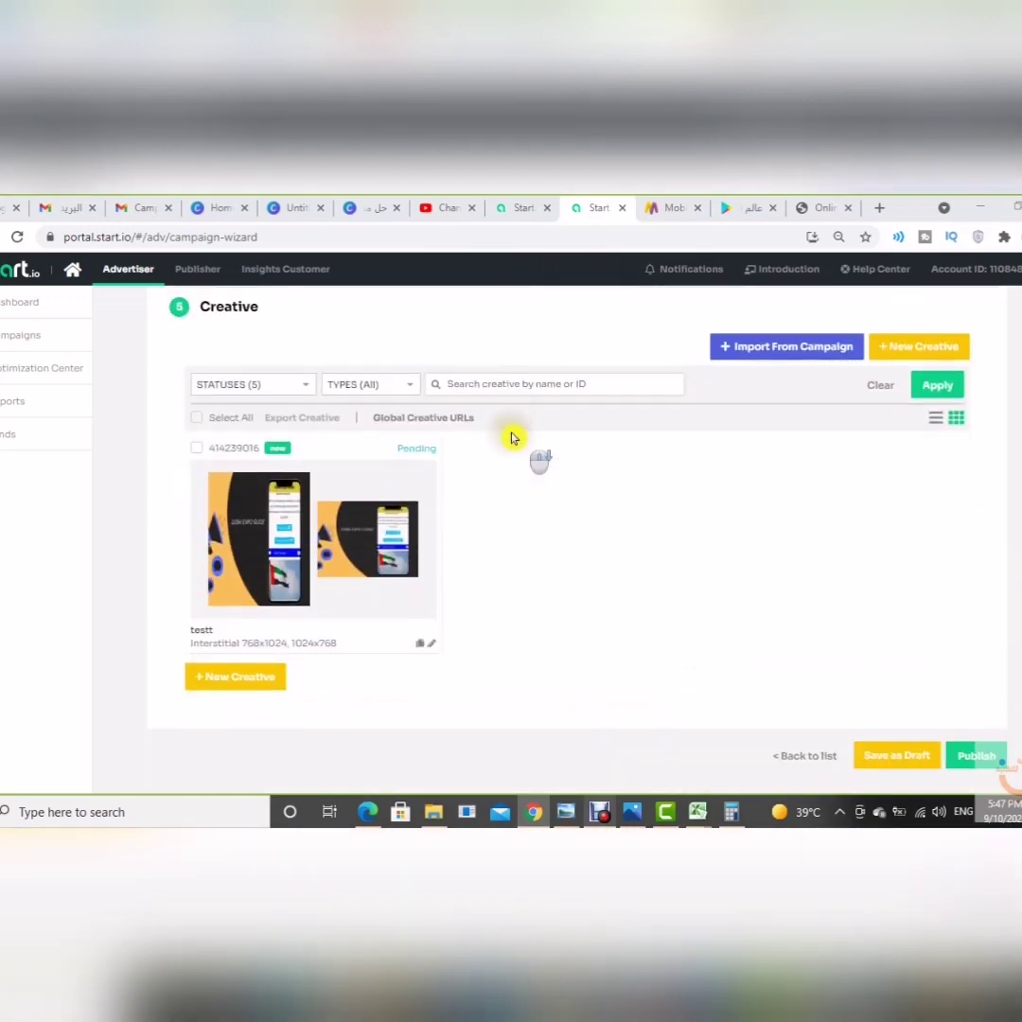
pyautogui.scroll(5, 863, 598)
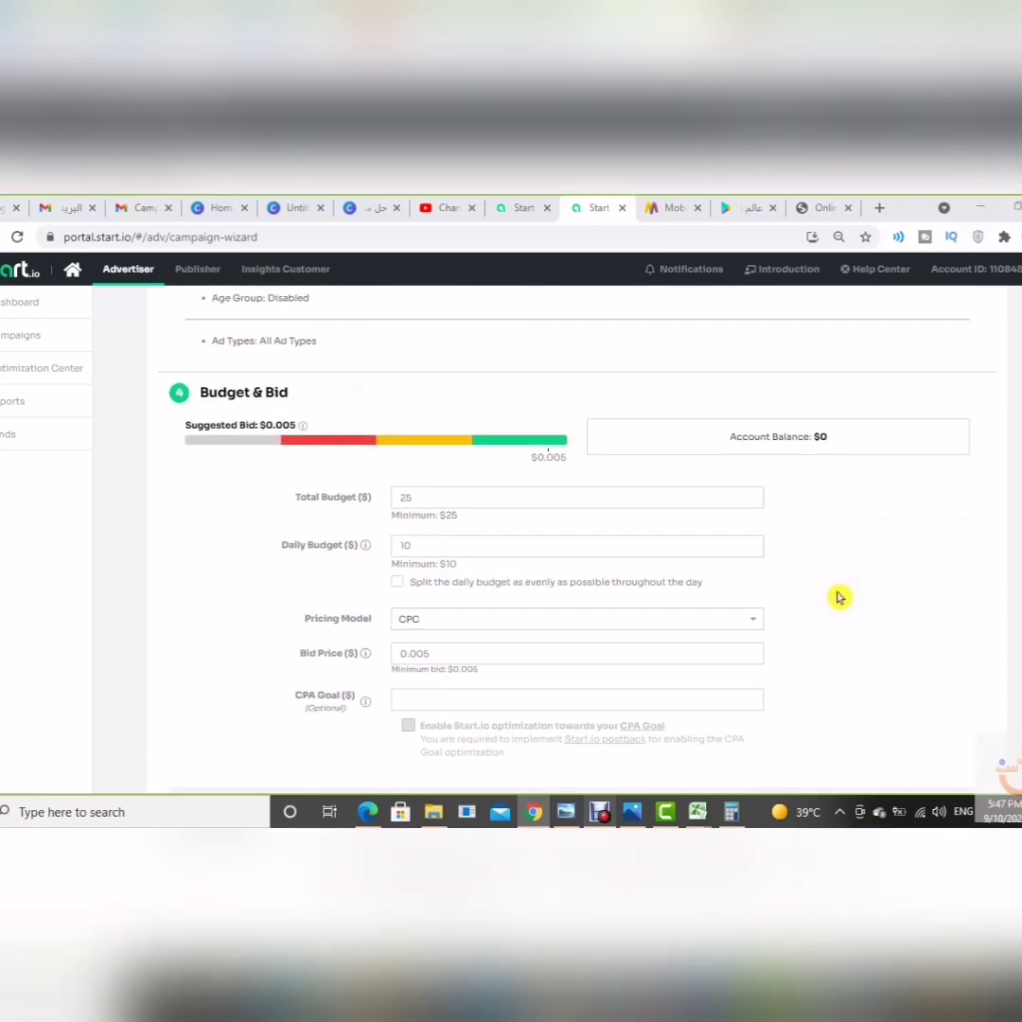
pyautogui.scroll(-3, 838, 575)
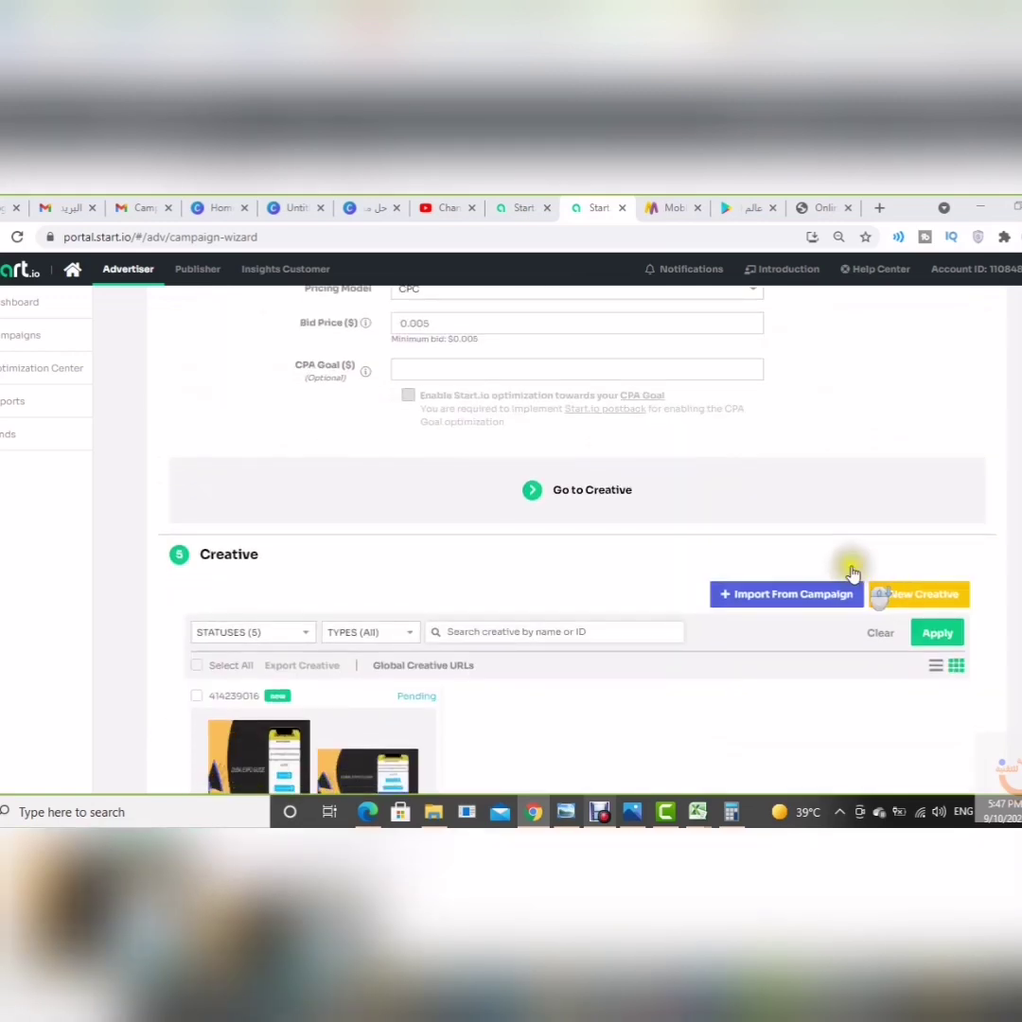
pyautogui.scroll(-3, 781, 539)
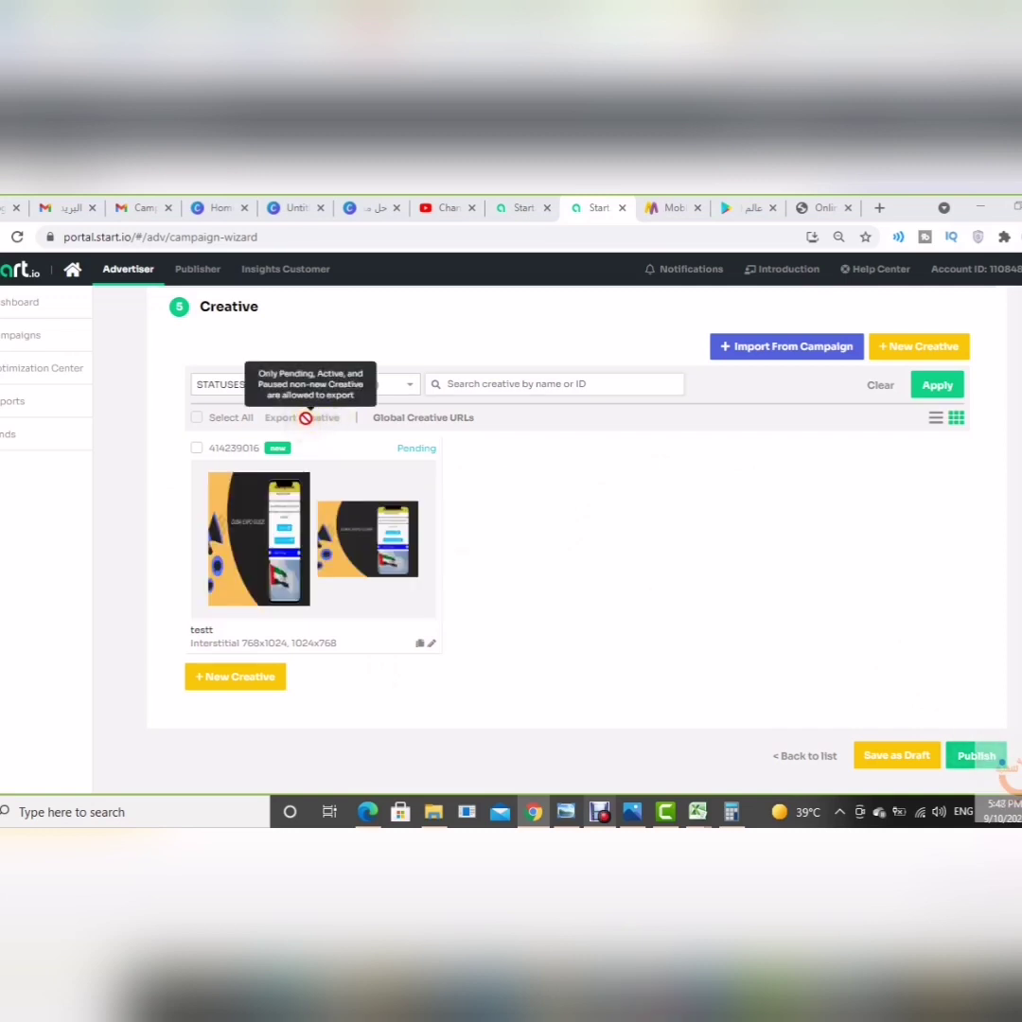
# - Check the Global Creative URLs form, close it without entering any URLs, and publish the campaign
pyautogui.click(454, 420)
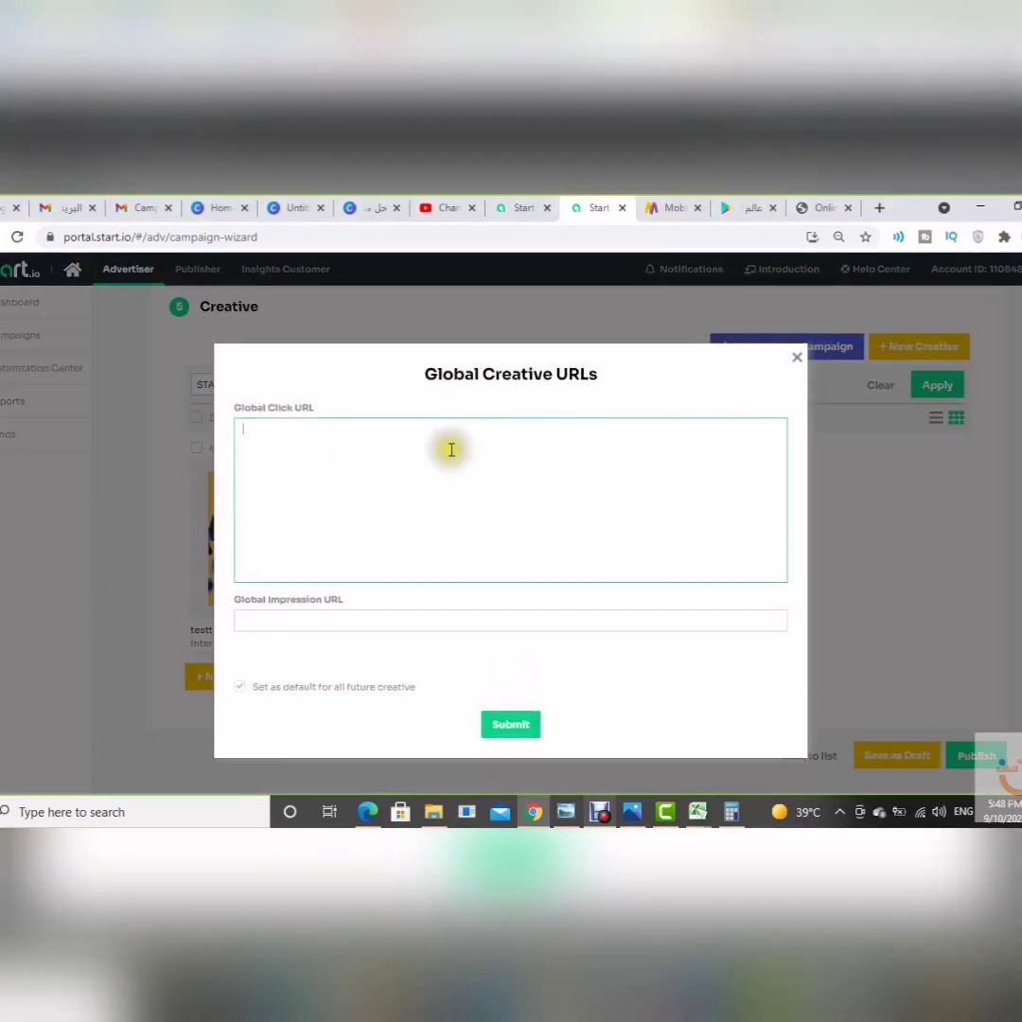
pyautogui.click(797, 358)
pyautogui.click(413, 420)
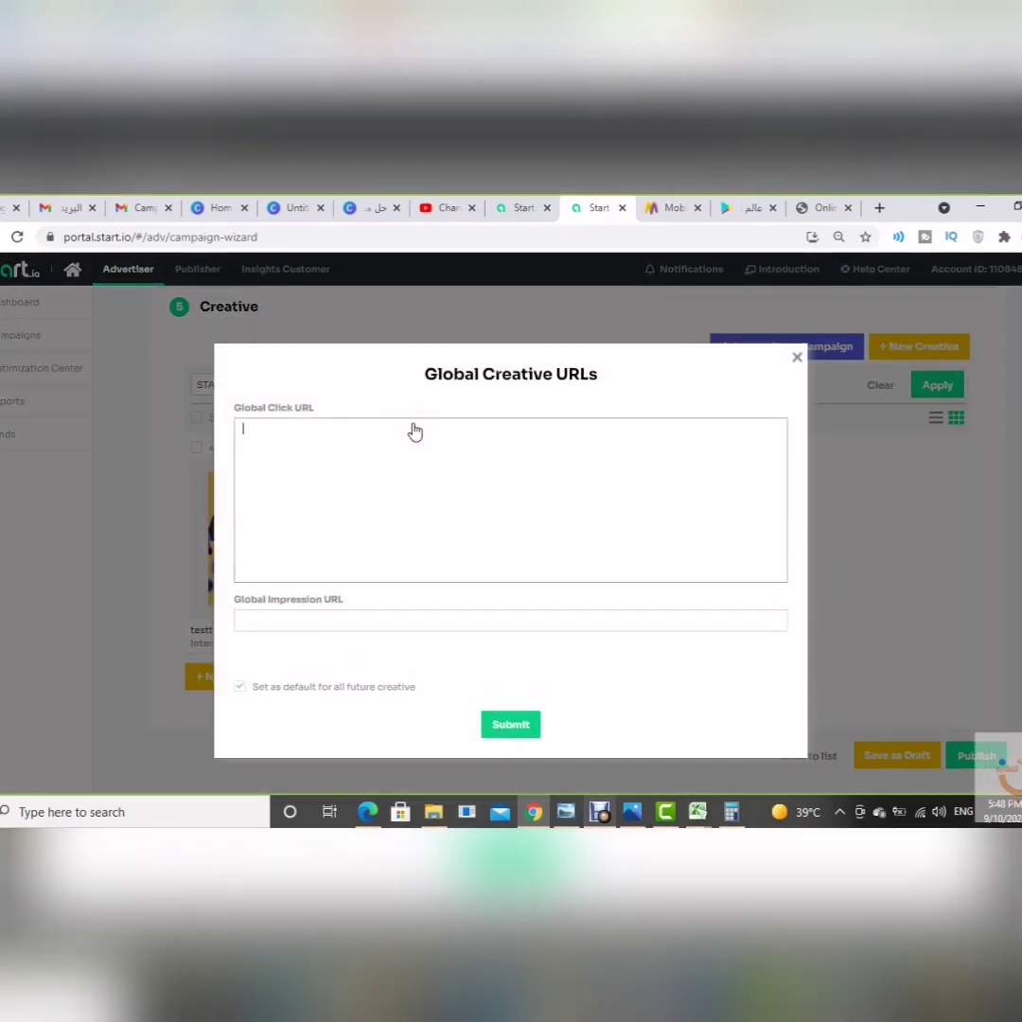
pyautogui.click(797, 358)
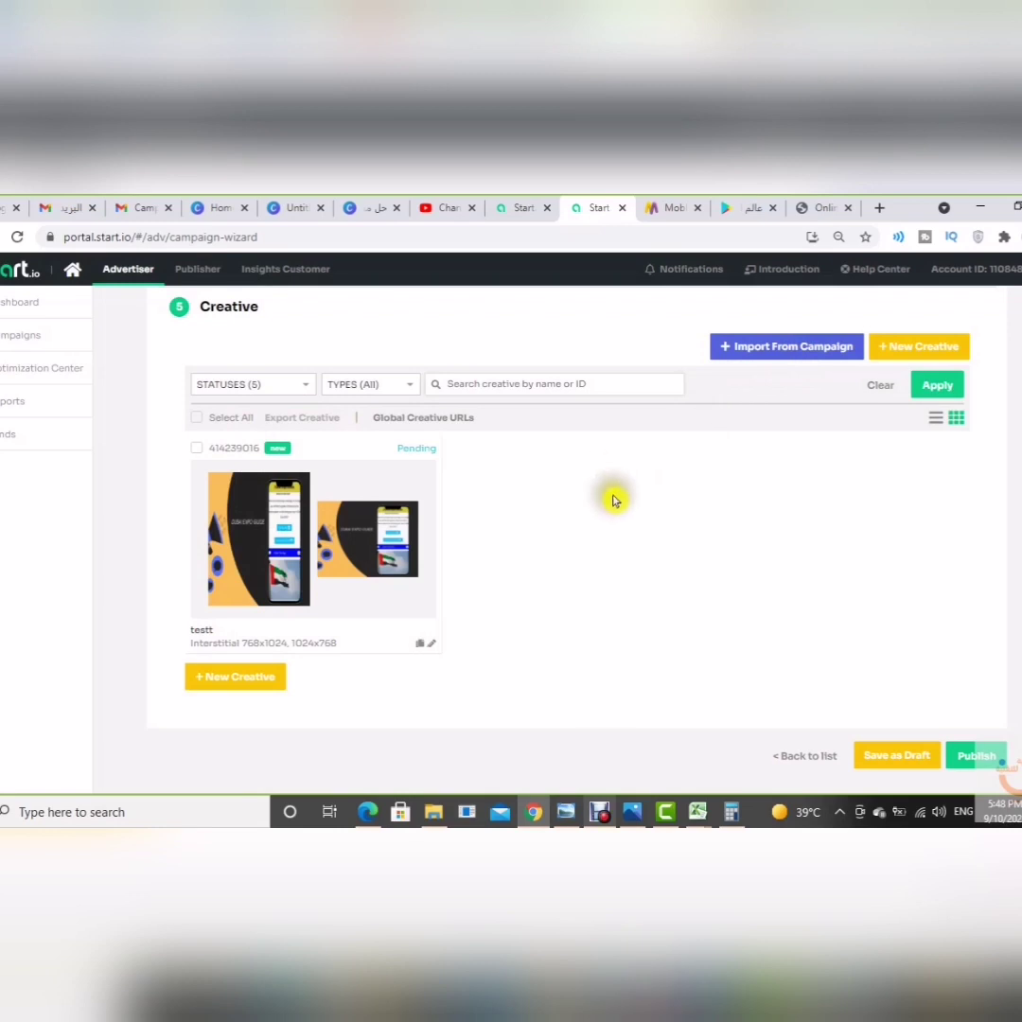
pyautogui.click(988, 757)
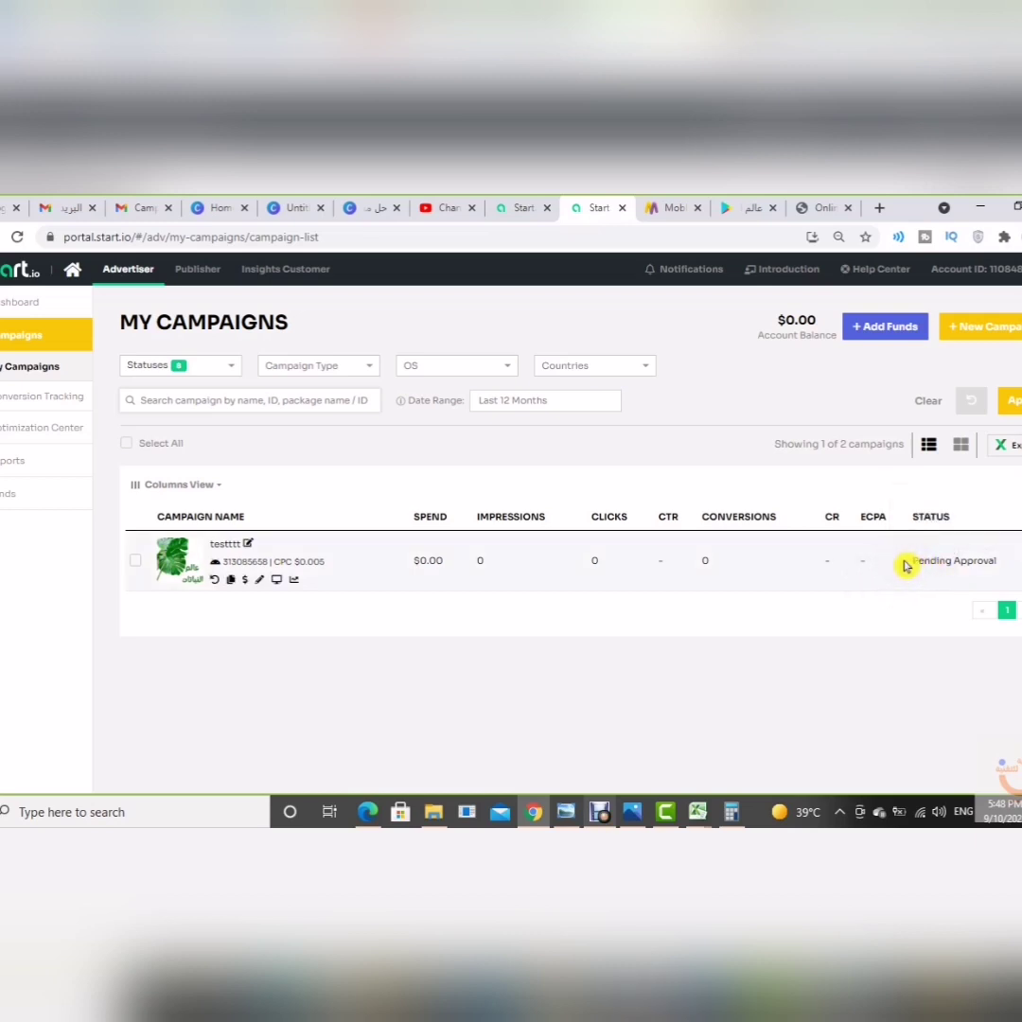
# - Switch to Gmail to read Start.io's campaign approval email, and return to the My Campaigns list
pyautogui.click(68, 207)
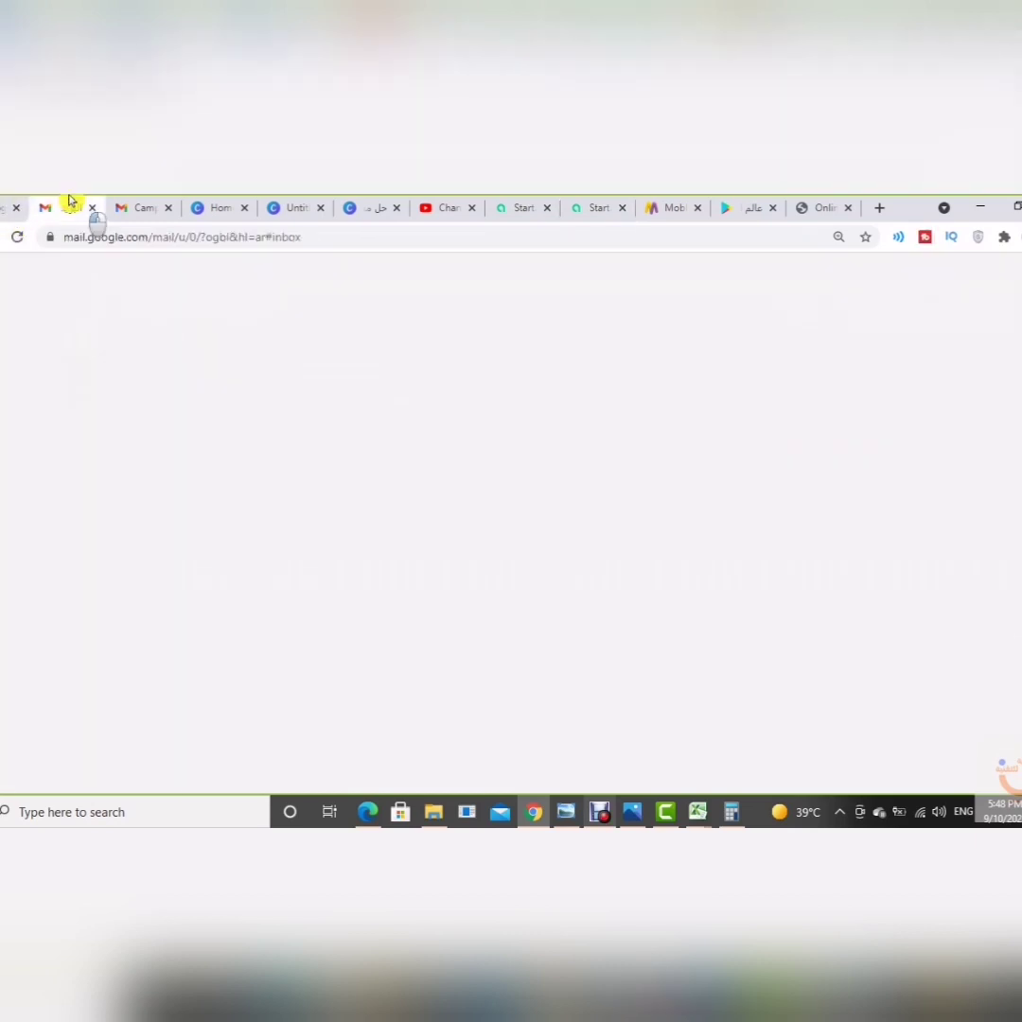
pyautogui.click(130, 208)
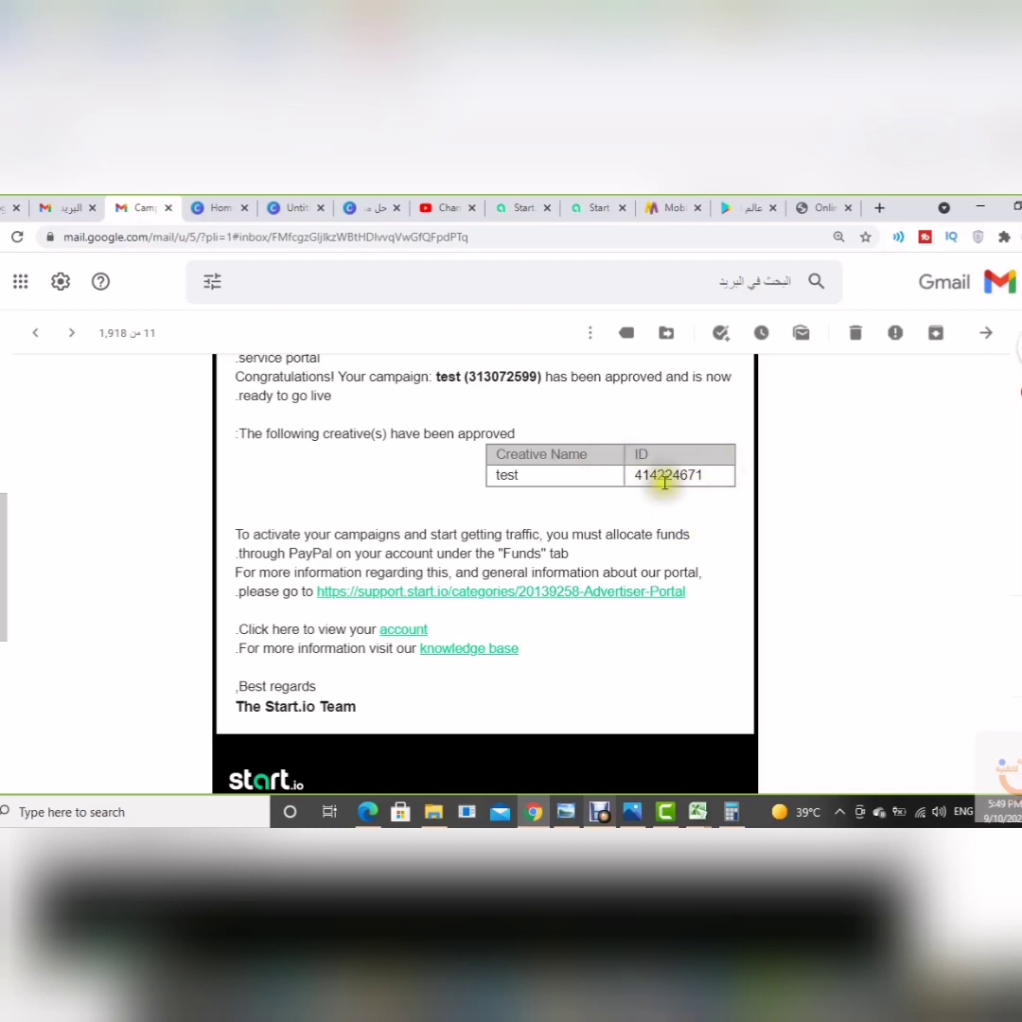
pyautogui.click(572, 210)
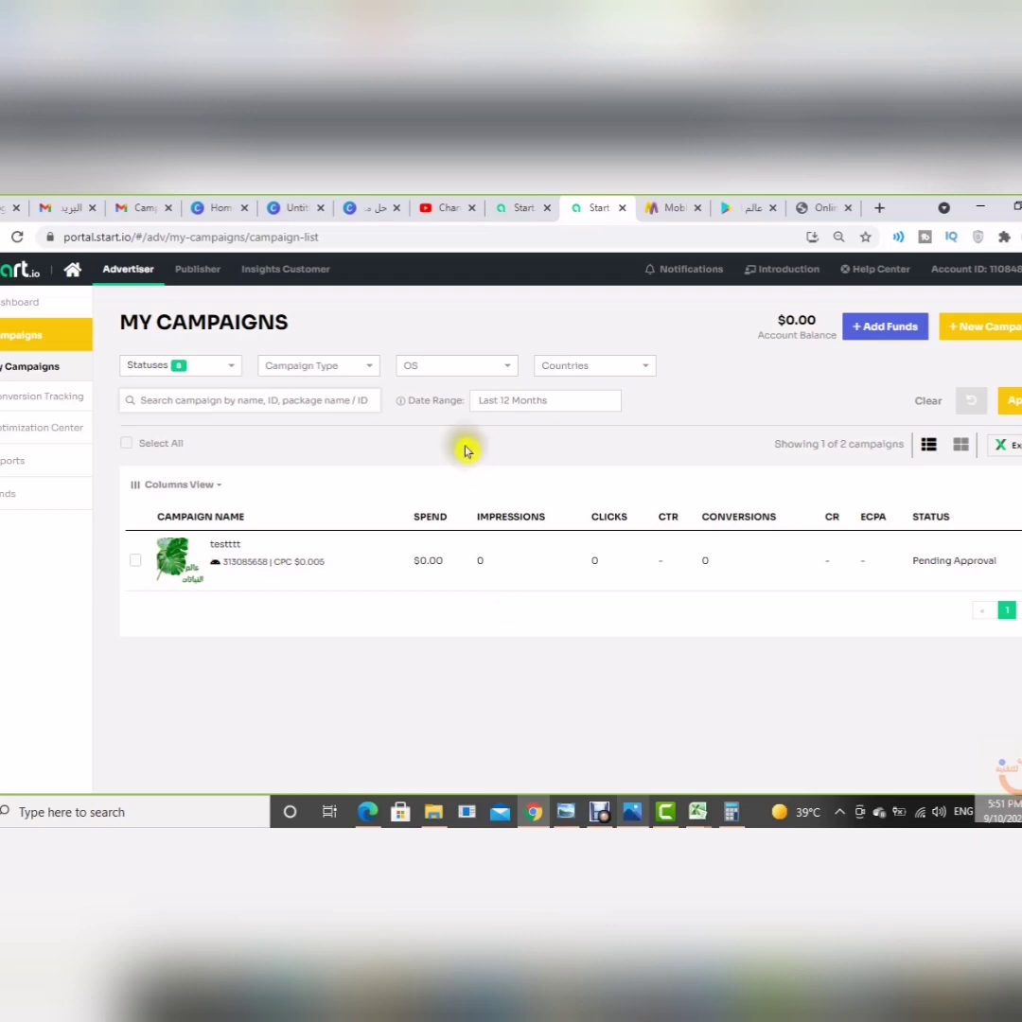
# - Open YouTube in a new browser tab
pyautogui.click(880, 212)
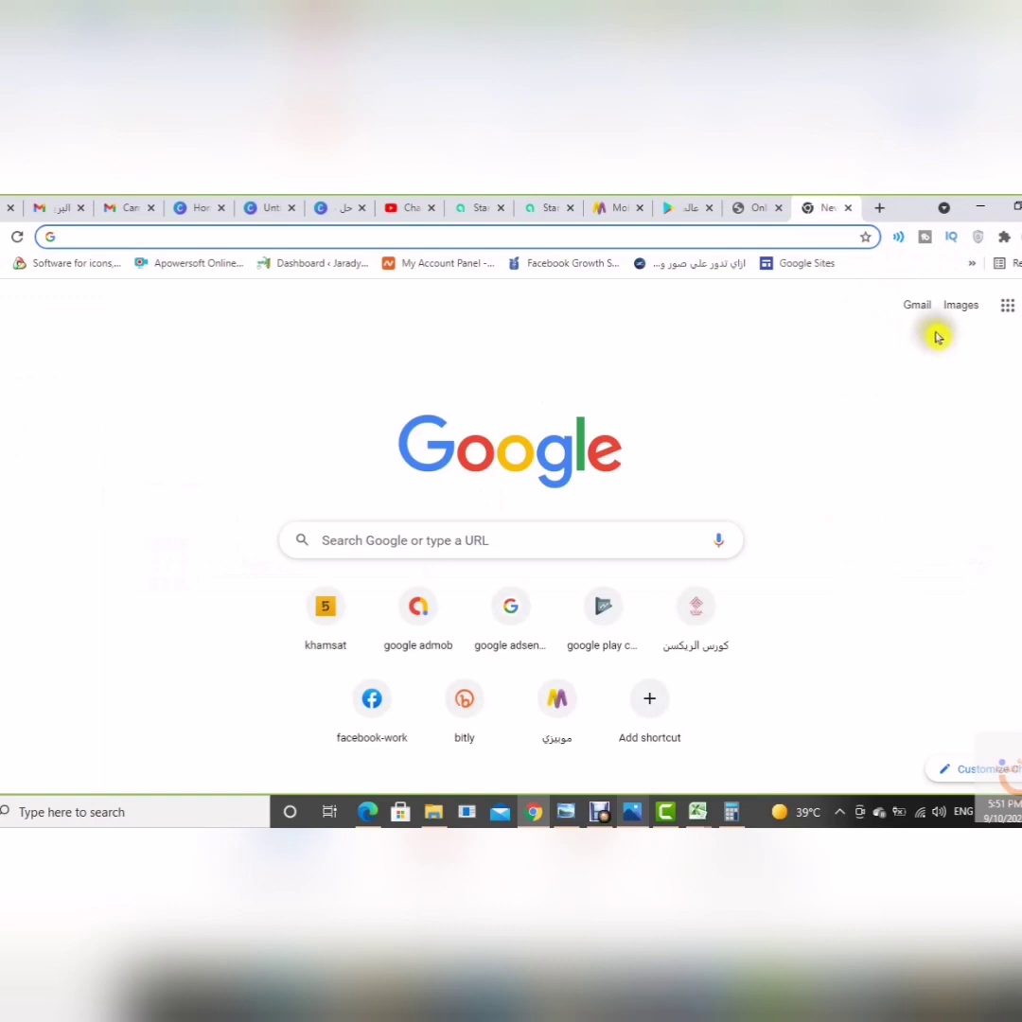
pyautogui.click(1003, 306)
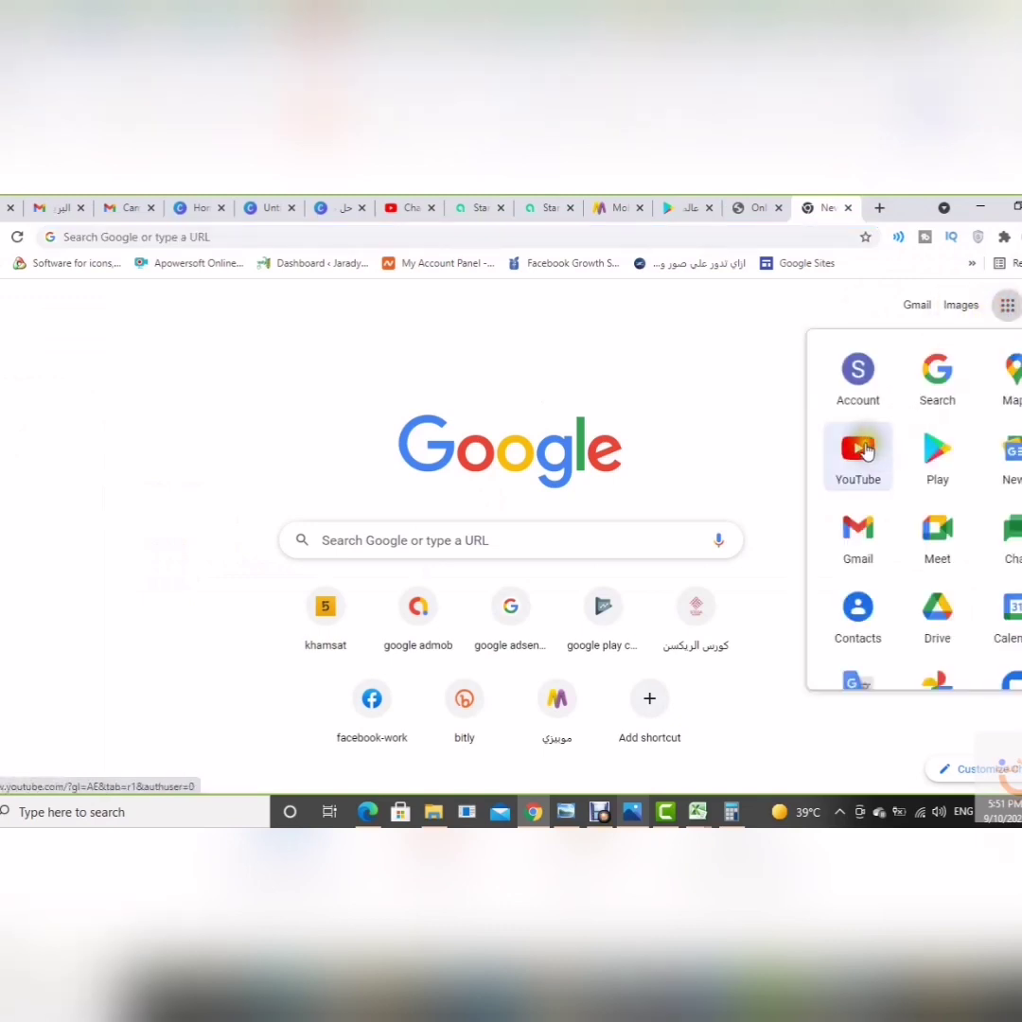
pyautogui.click(880, 455)
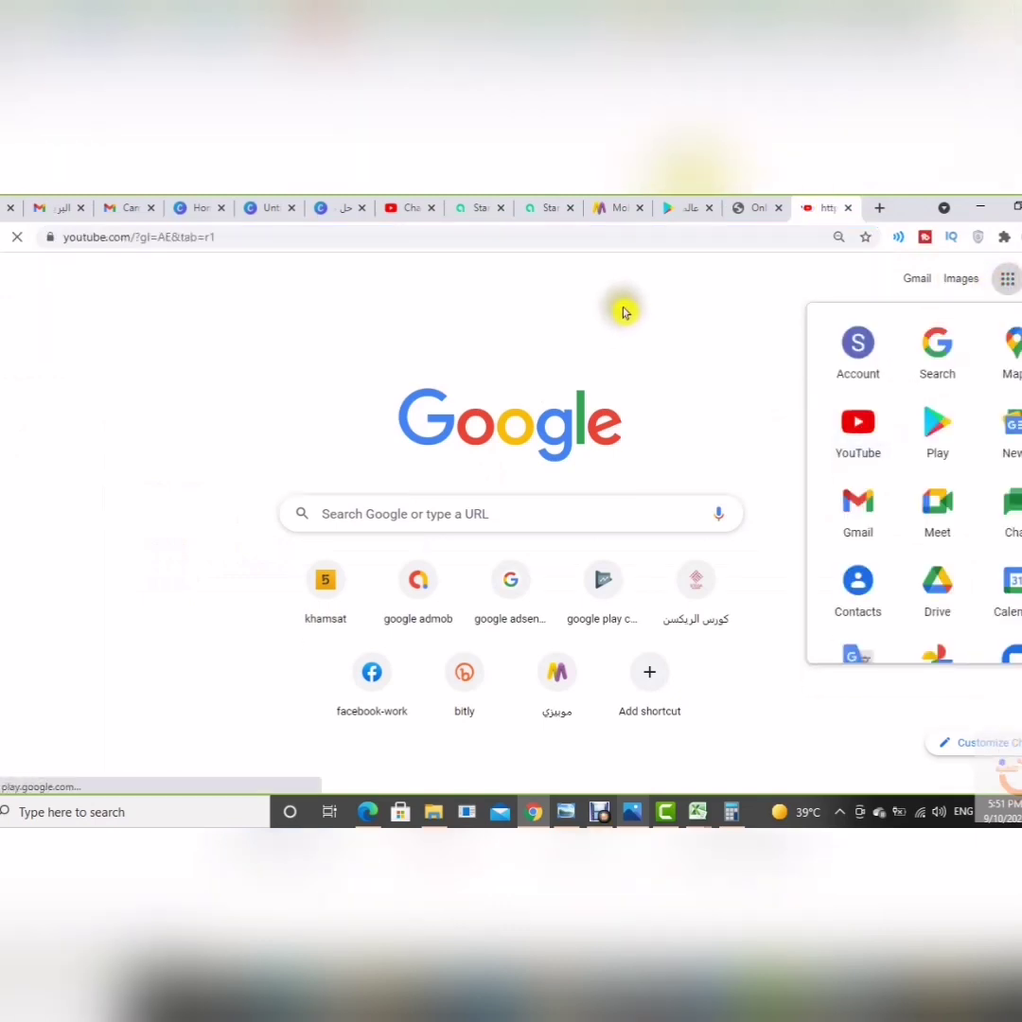
pyautogui.click(762, 209)
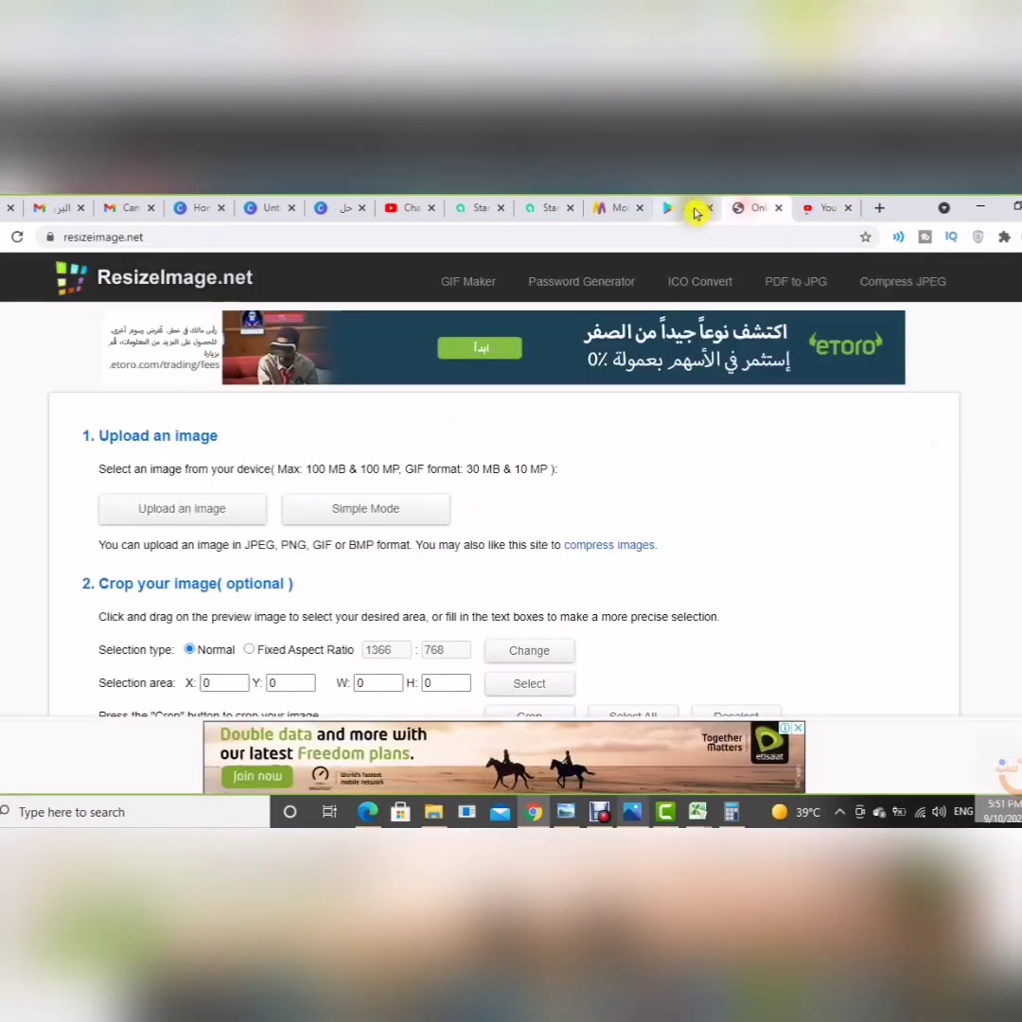
pyautogui.click(814, 207)
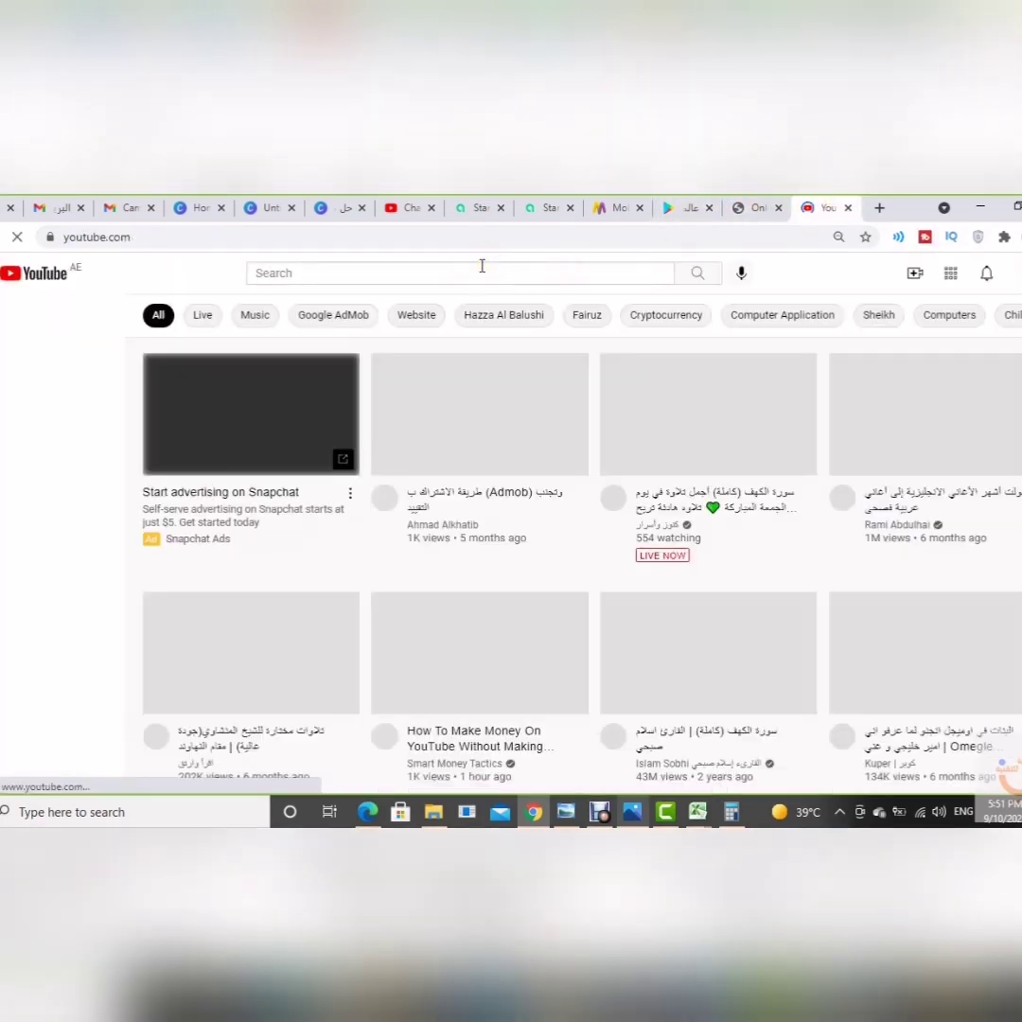
# - Search YouTube for "اعلانات ستارت اب" after a brief look at the app's Google Play page
pyautogui.click(482, 268)
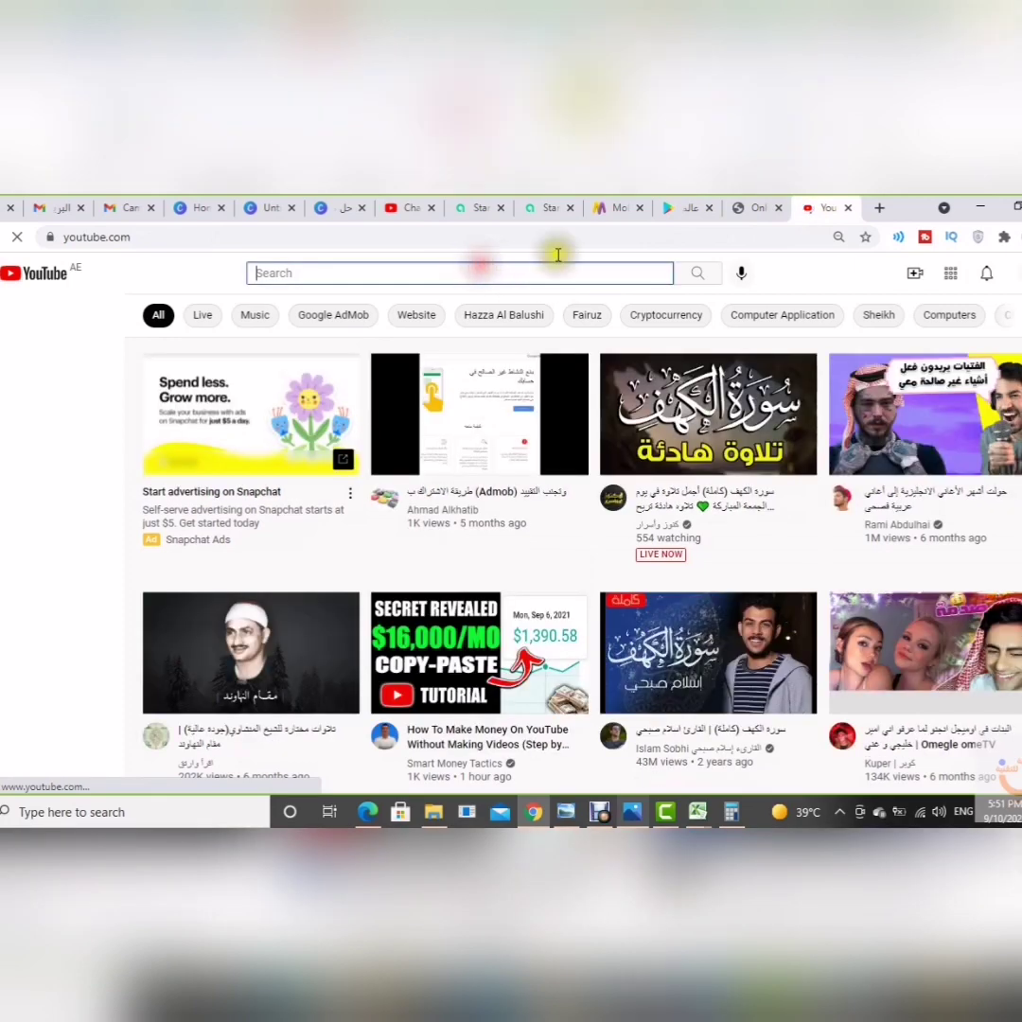
pyautogui.click(686, 207)
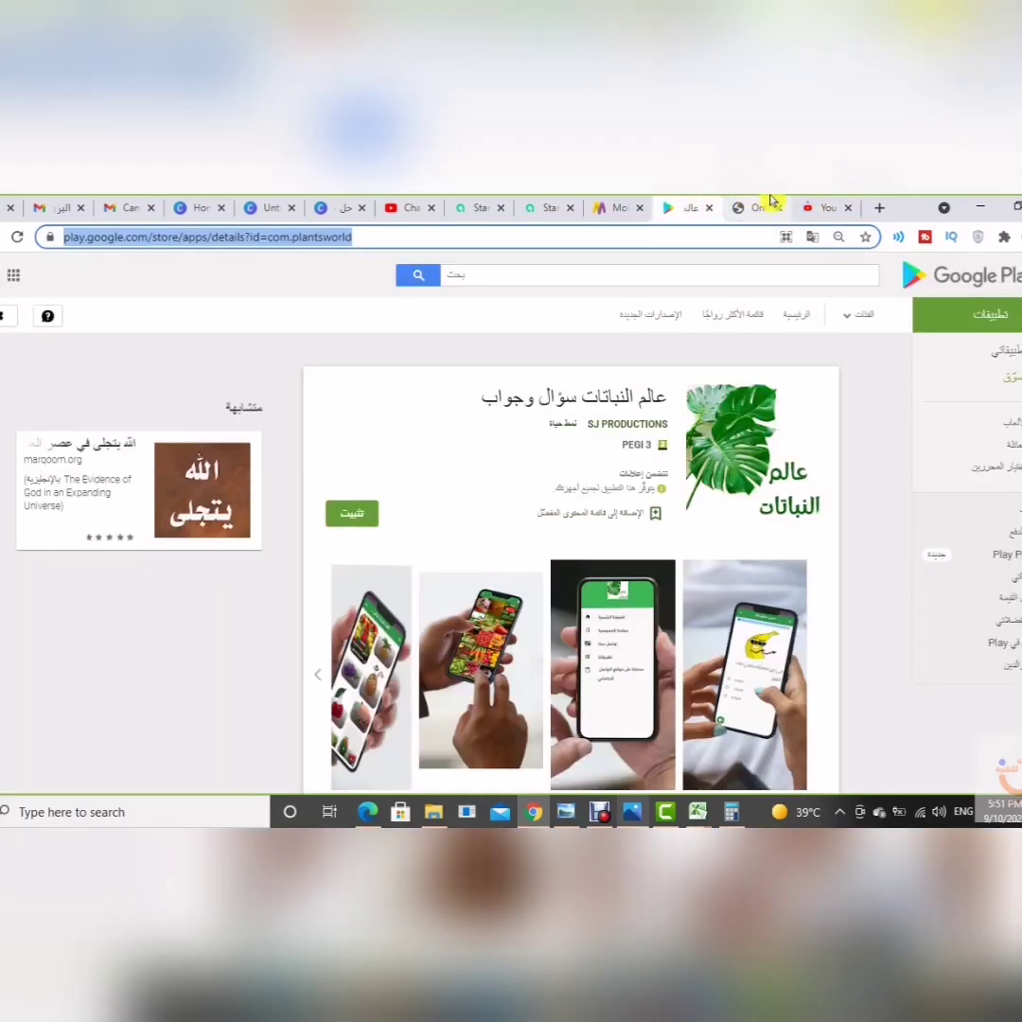
pyautogui.click(823, 207)
pyautogui.click(799, 205)
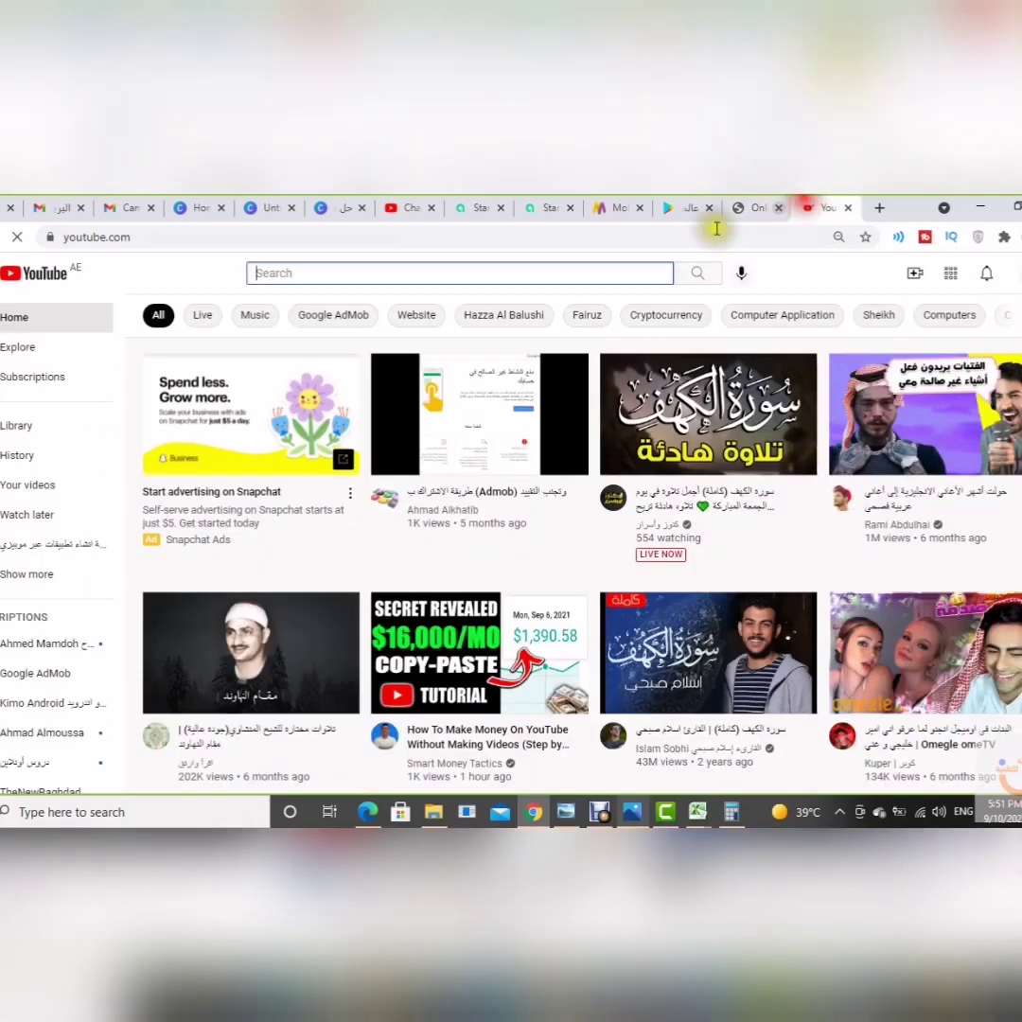
pyautogui.click(541, 273)
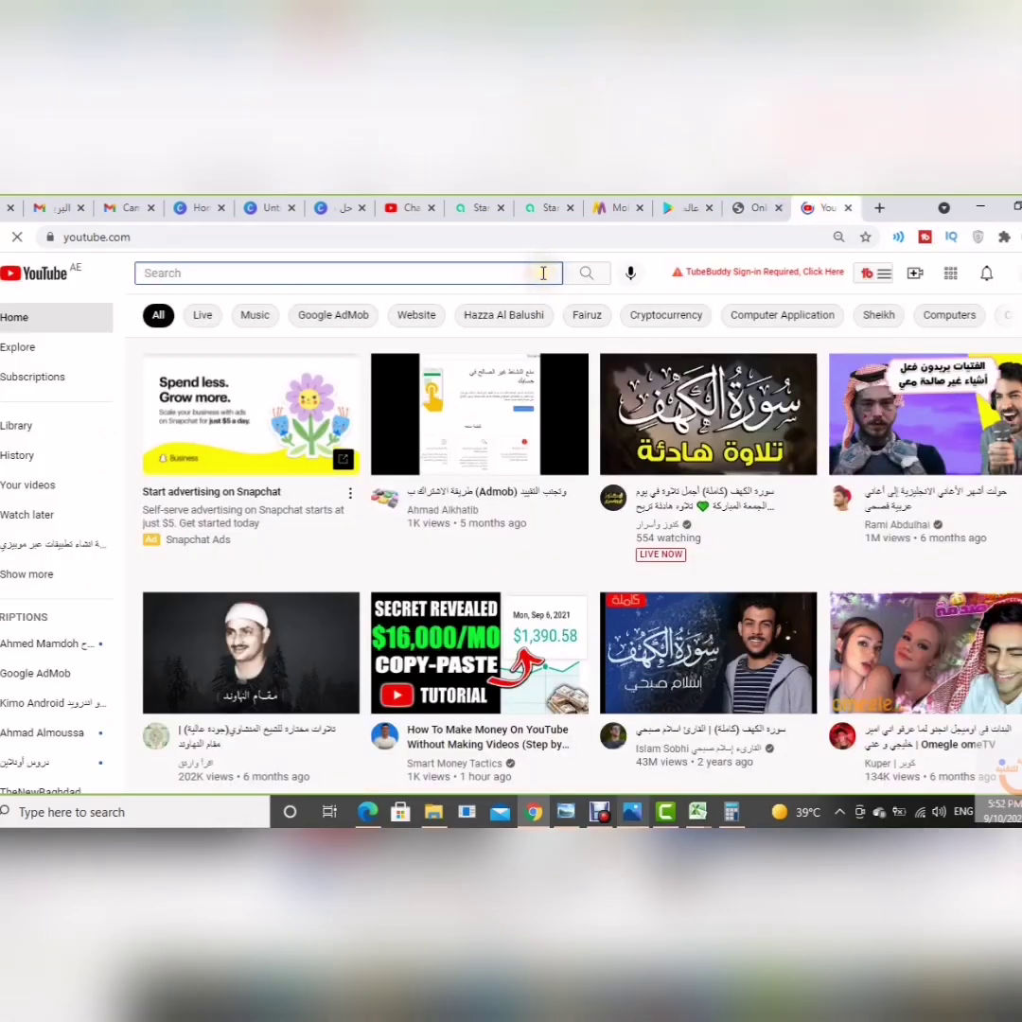
pyautogui.hotkey('alt', 'shift')
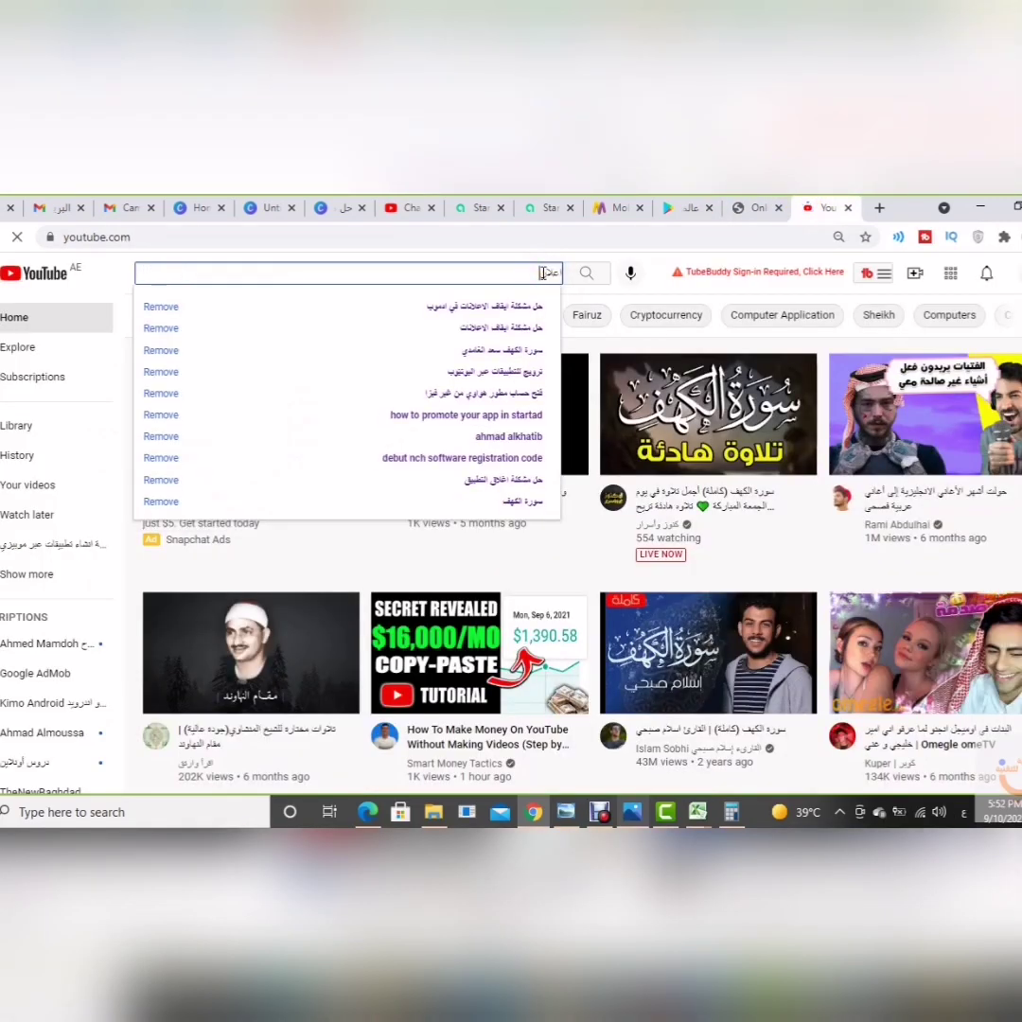
pyautogui.write('اعلانات سناب')
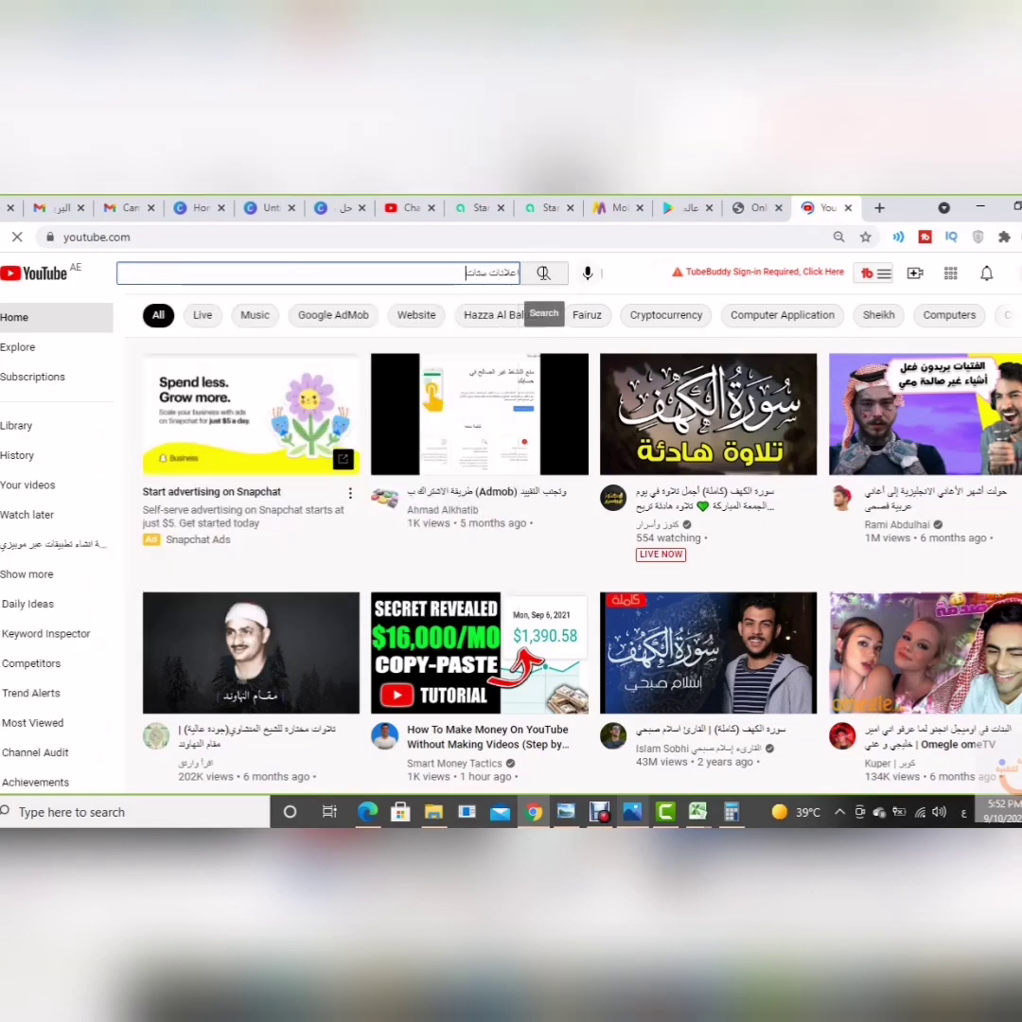
pyautogui.press('BackSpace')
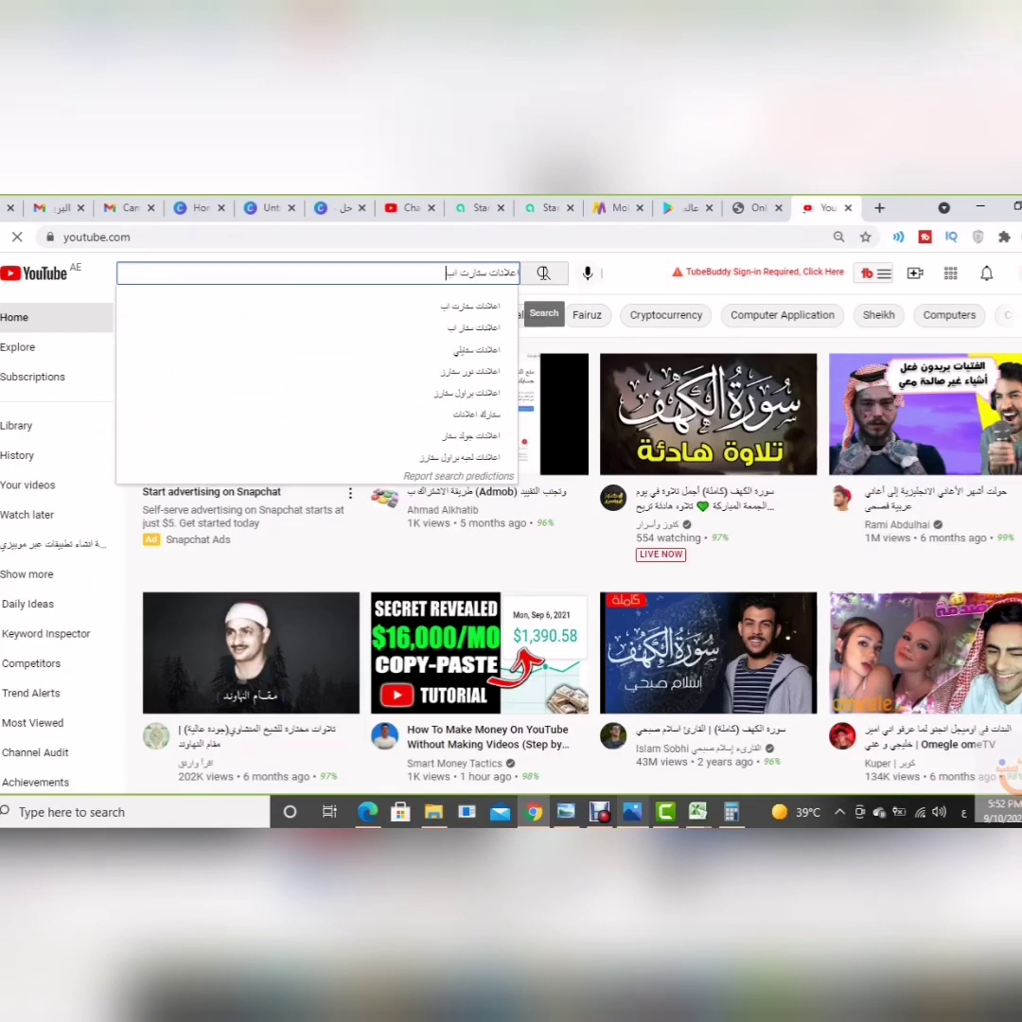
pyautogui.click(504, 301)
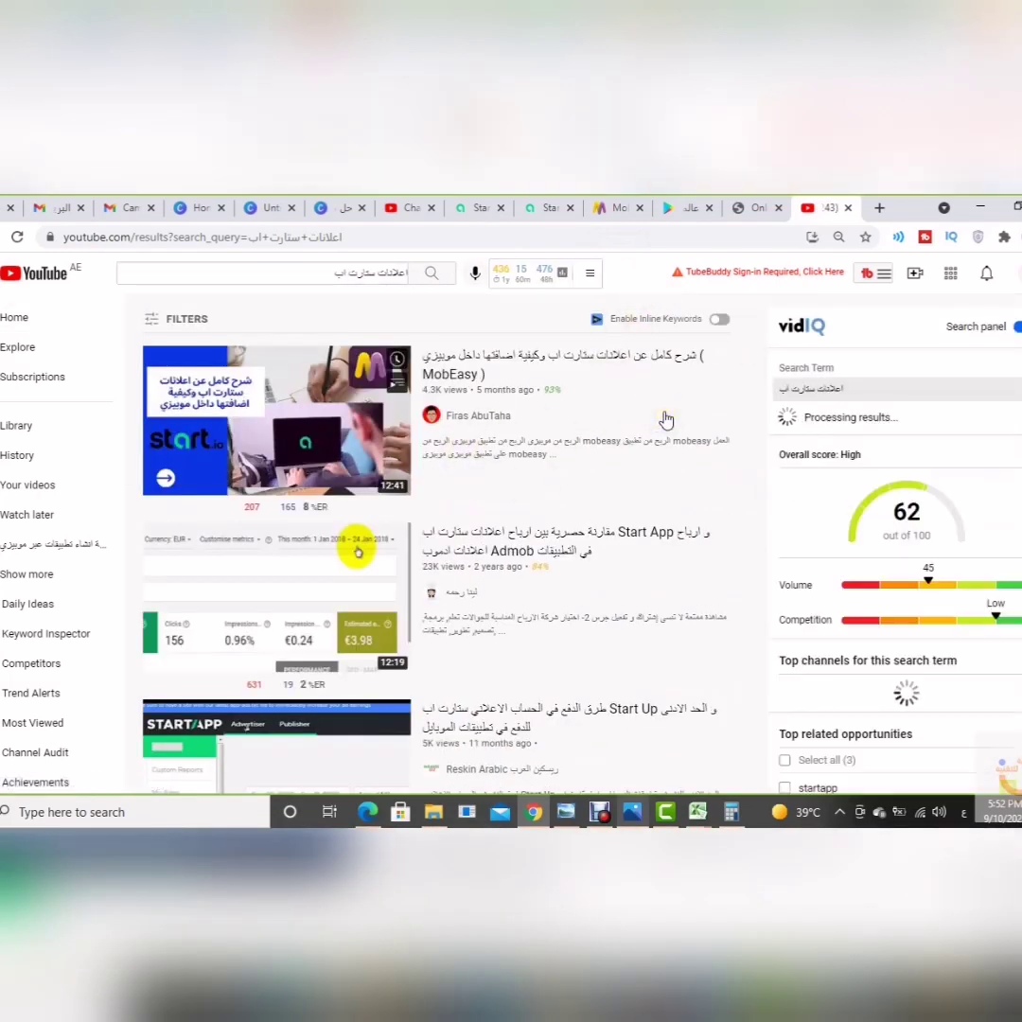
# - Look through the YouTube video results about StartApp ads, and close YouTube to return to the Start.io My Campaigns list
pyautogui.scroll(-4, 665, 419)
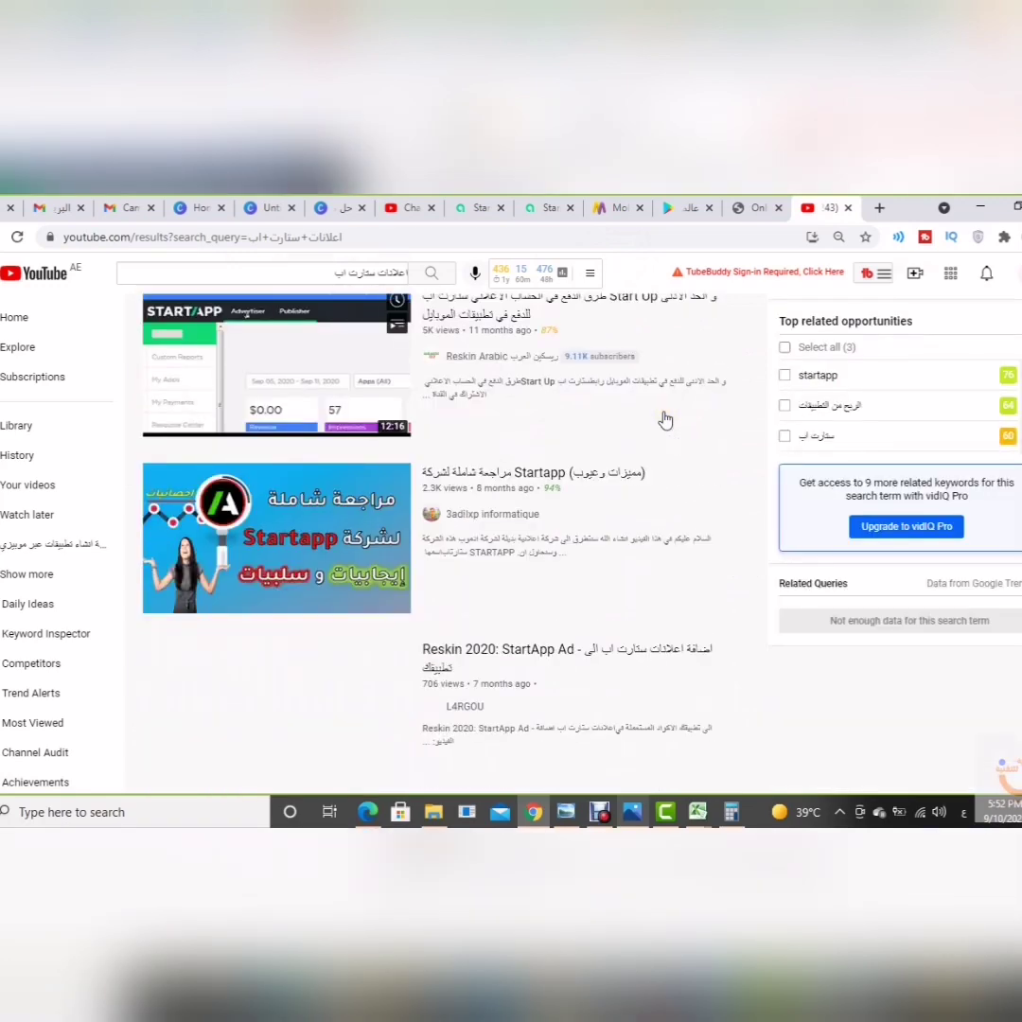
pyautogui.scroll(-2, 665, 419)
pyautogui.scroll(-1, 667, 419)
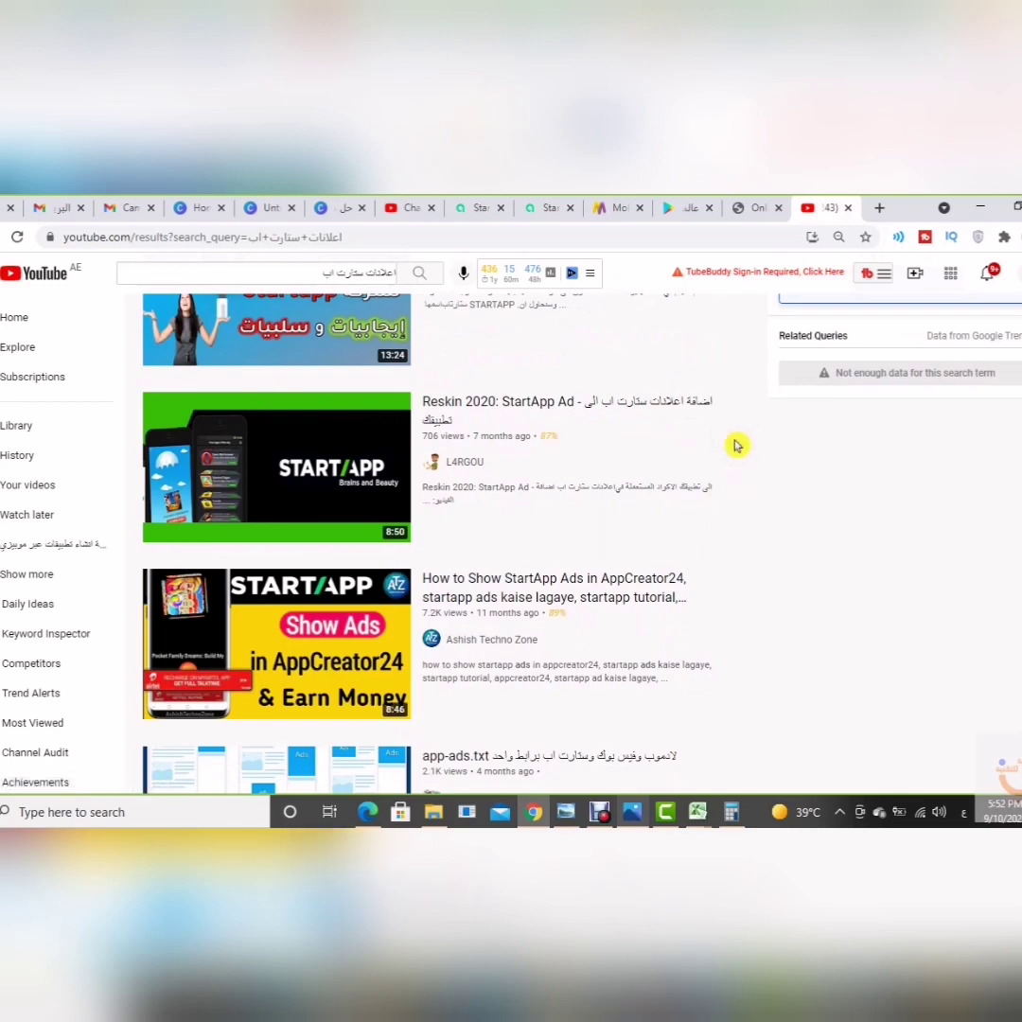
pyautogui.scroll(-5, 737, 445)
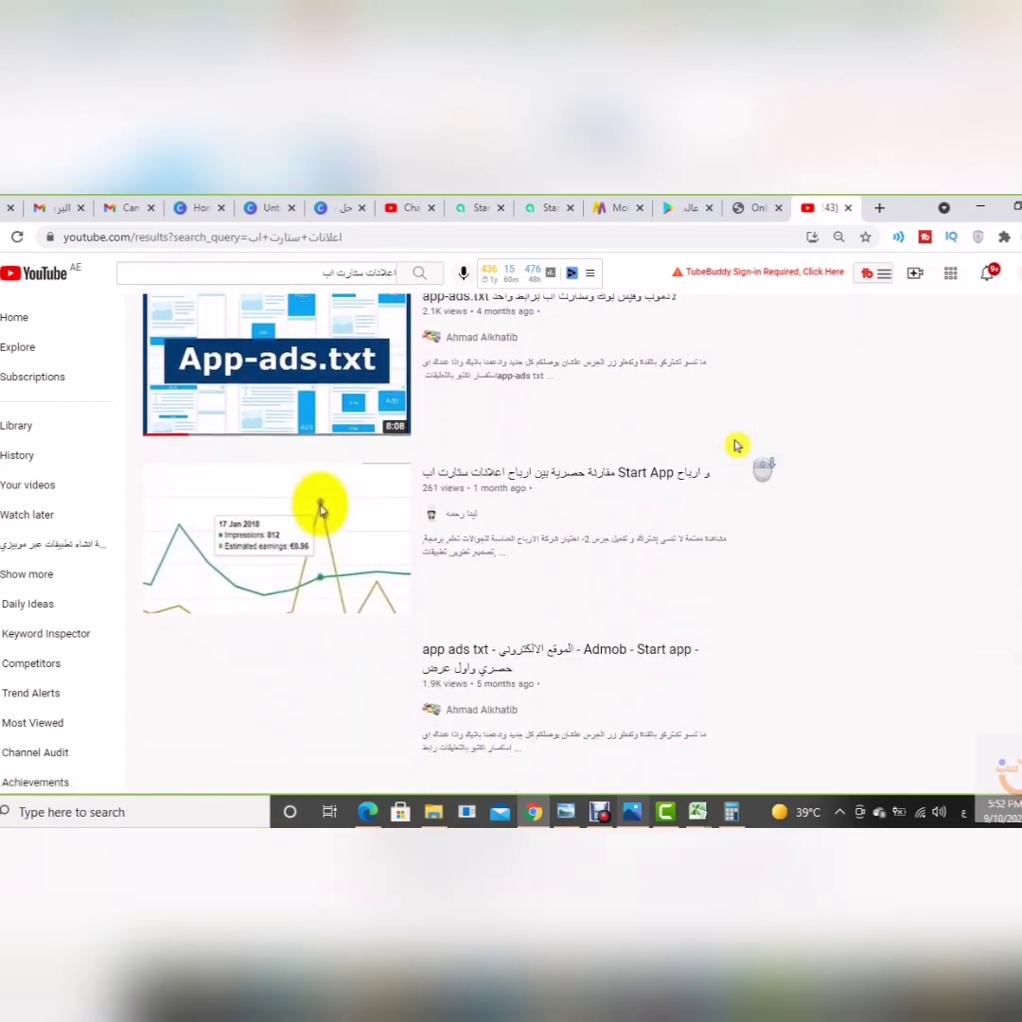
pyautogui.scroll(-6, 737, 445)
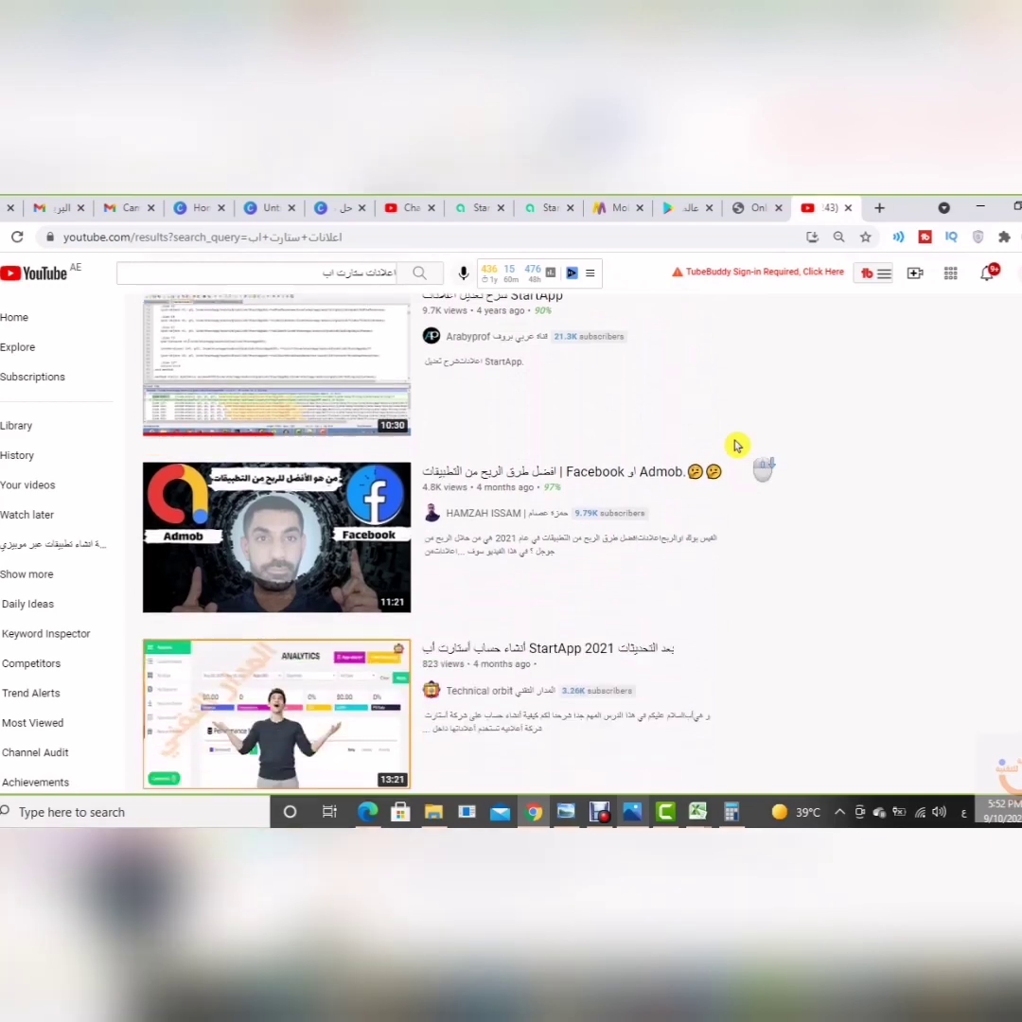
pyautogui.scroll(-1, 737, 445)
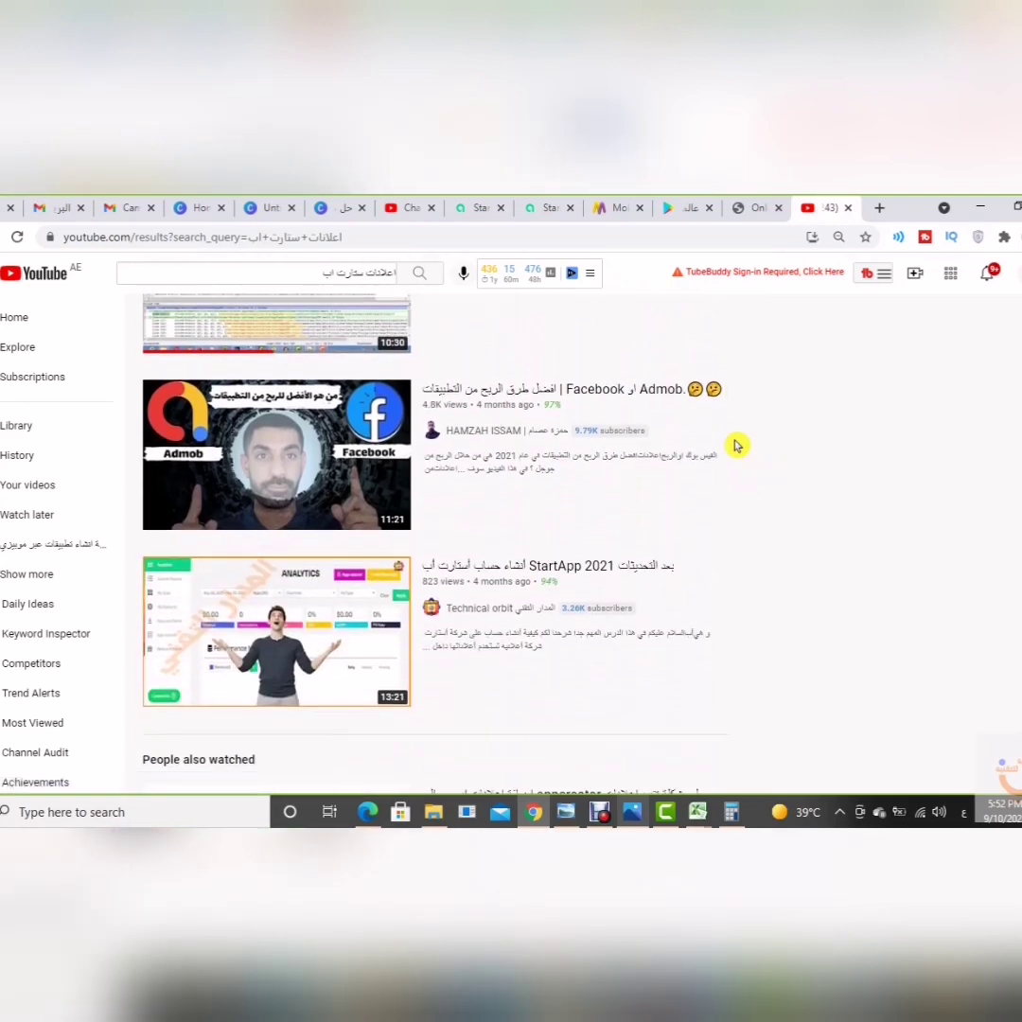
pyautogui.scroll(-2, 737, 445)
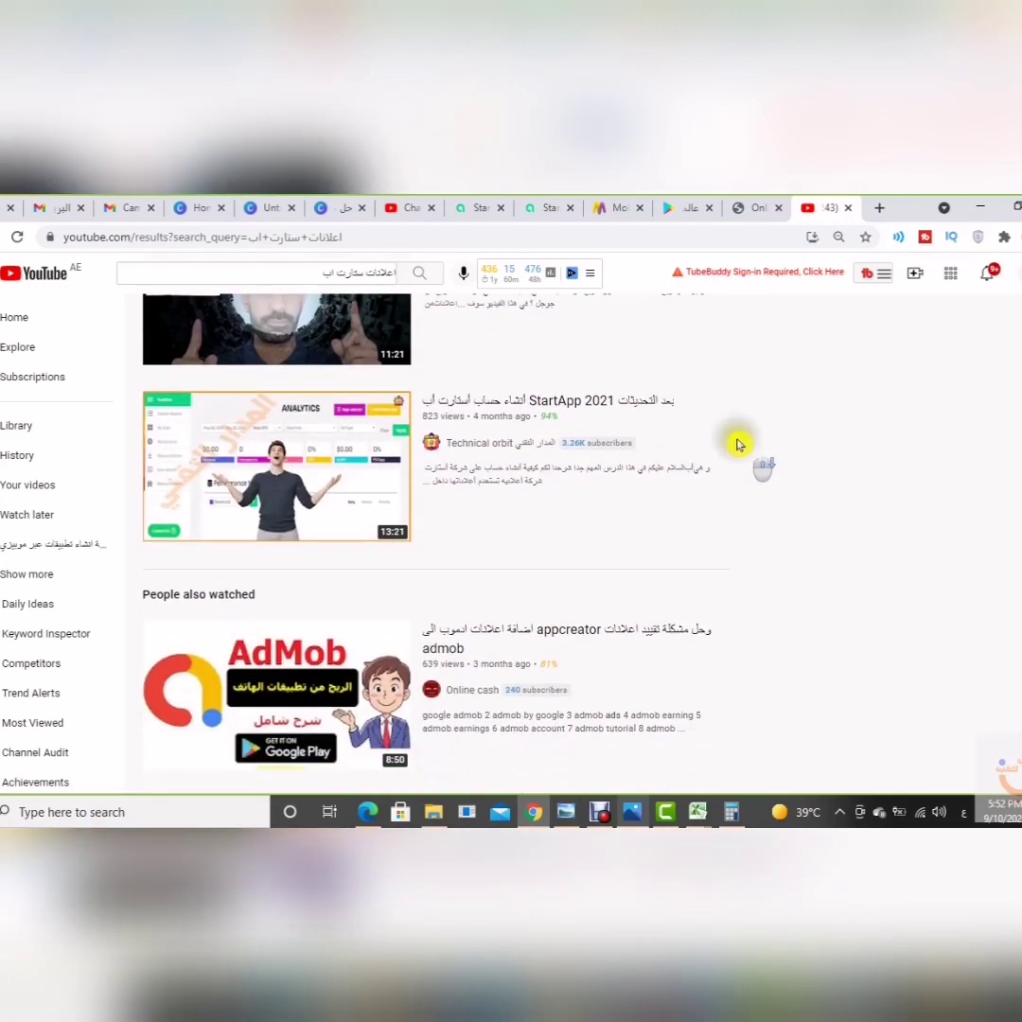
pyautogui.scroll(-6, 768, 424)
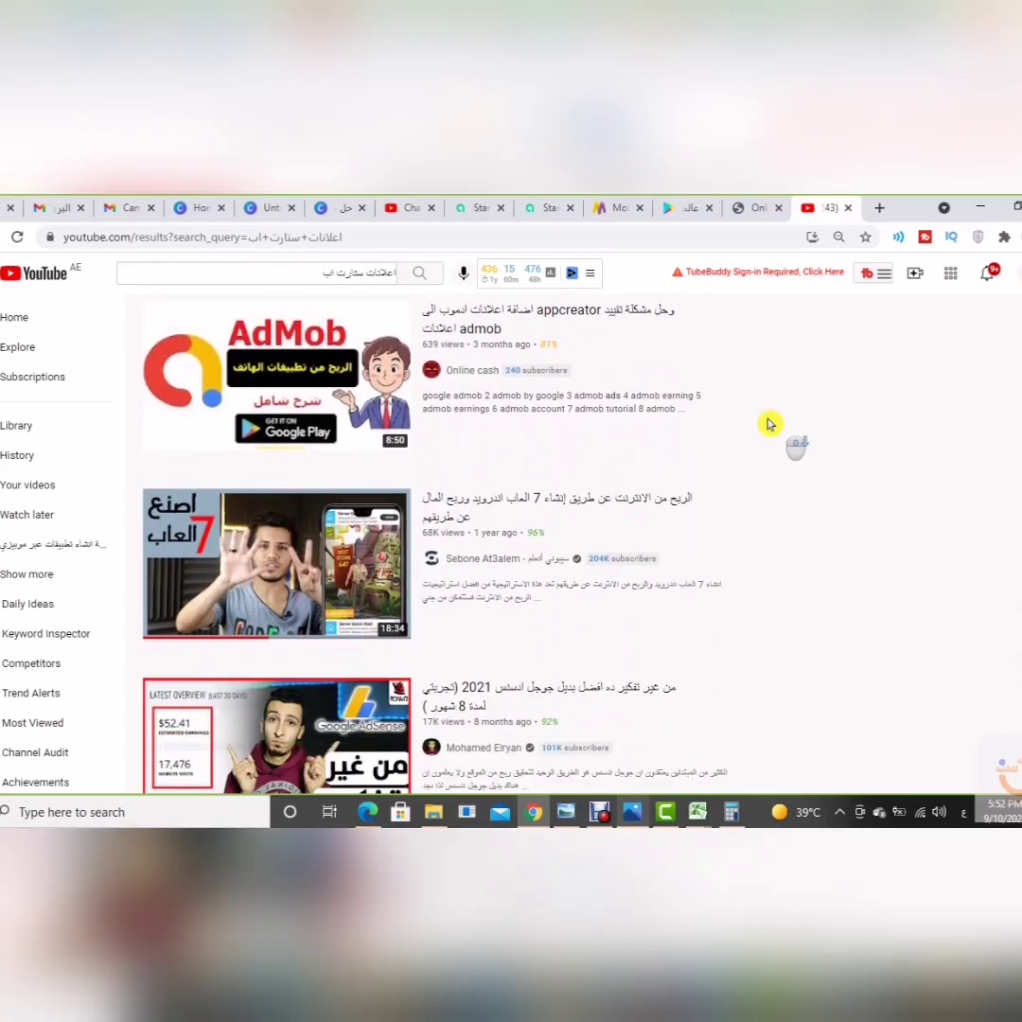
pyautogui.click(847, 207)
pyautogui.click(596, 207)
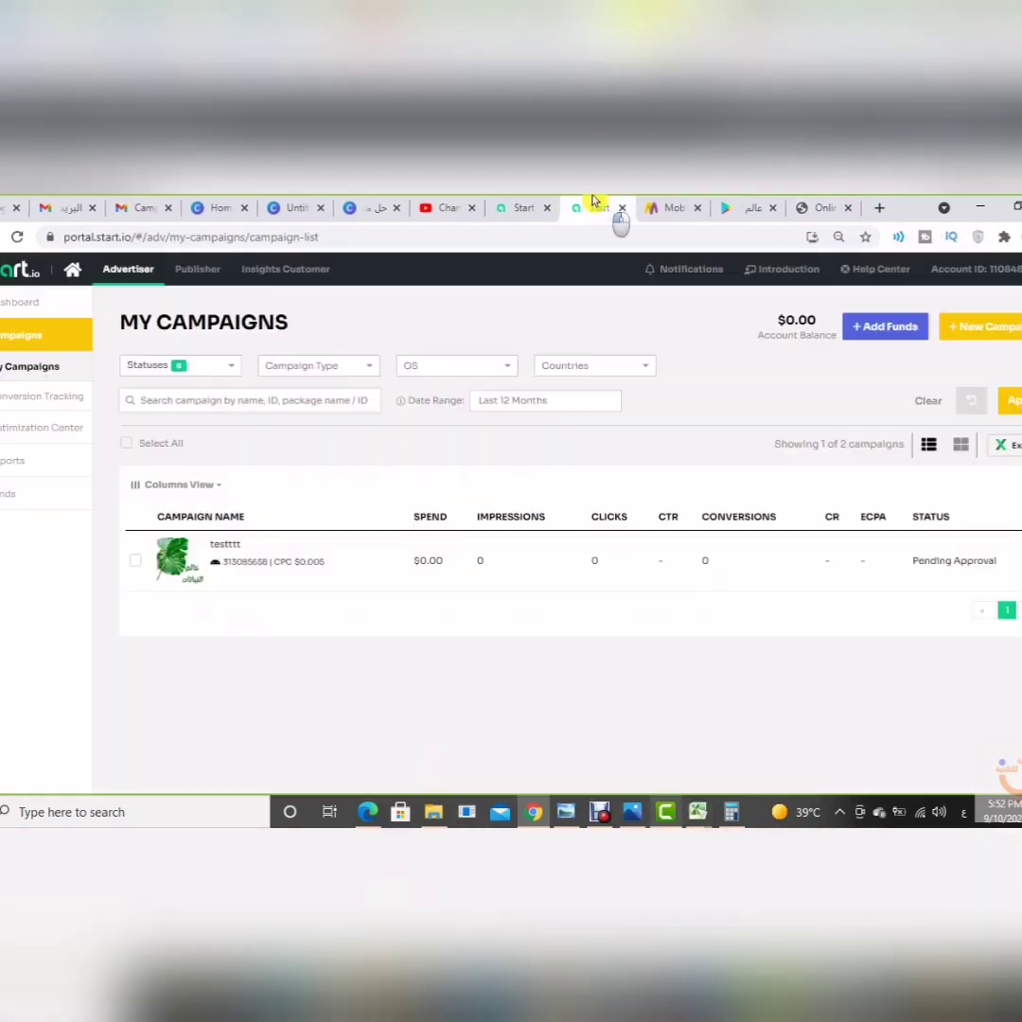